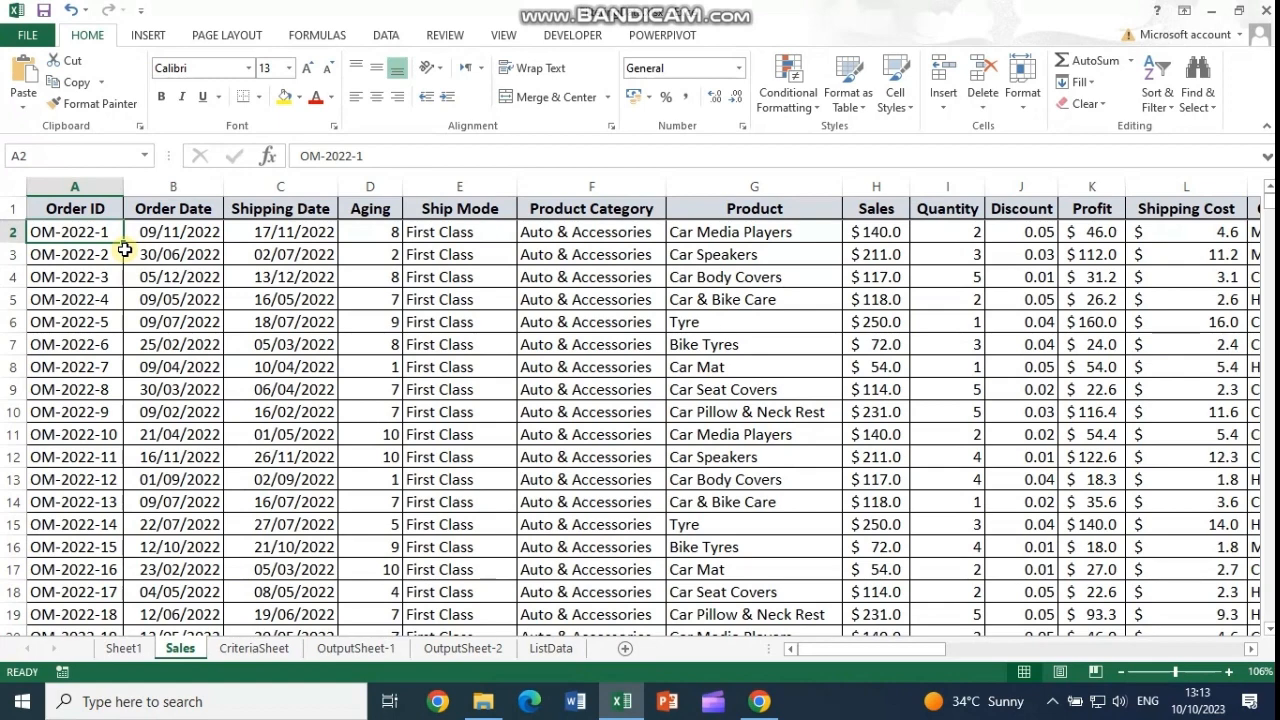
Look across the Sales sheet's columns and turn on filtering for its header row.
left_click(1250, 650)
left_click(1250, 650)
left_click(1250, 650)
left_click(1249, 647)
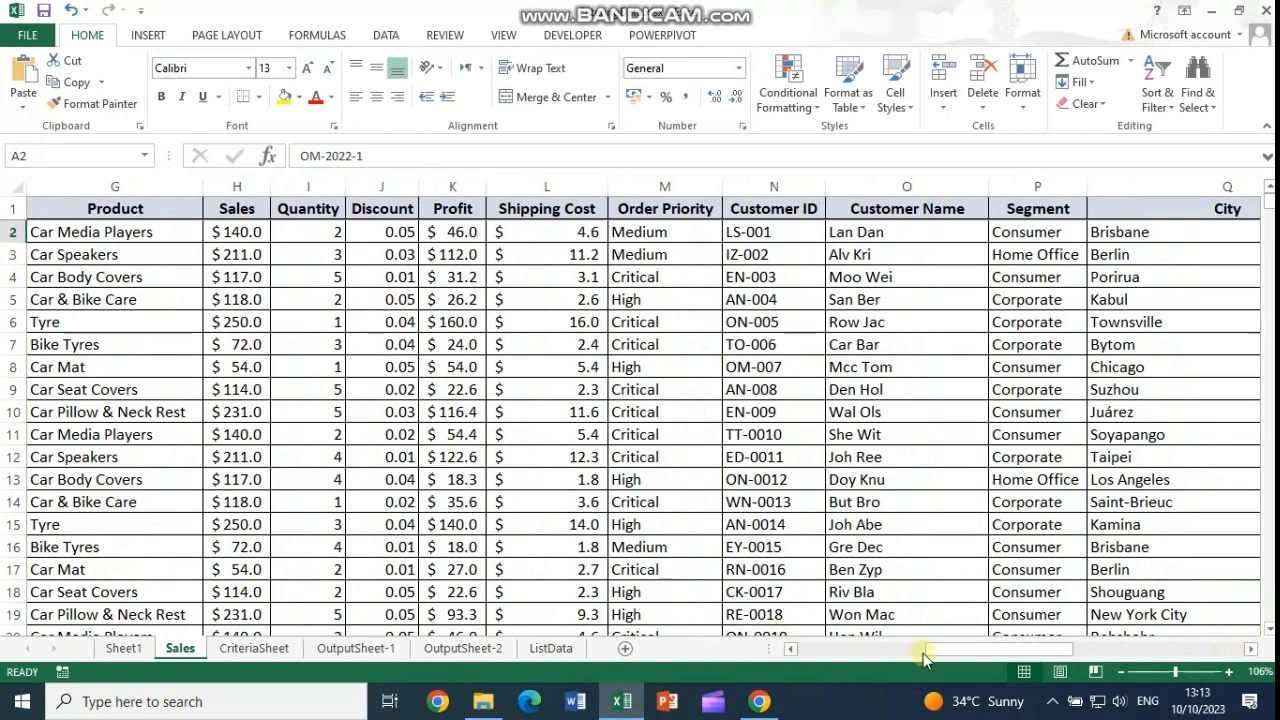
left_click_drag(928, 646, 783, 645)
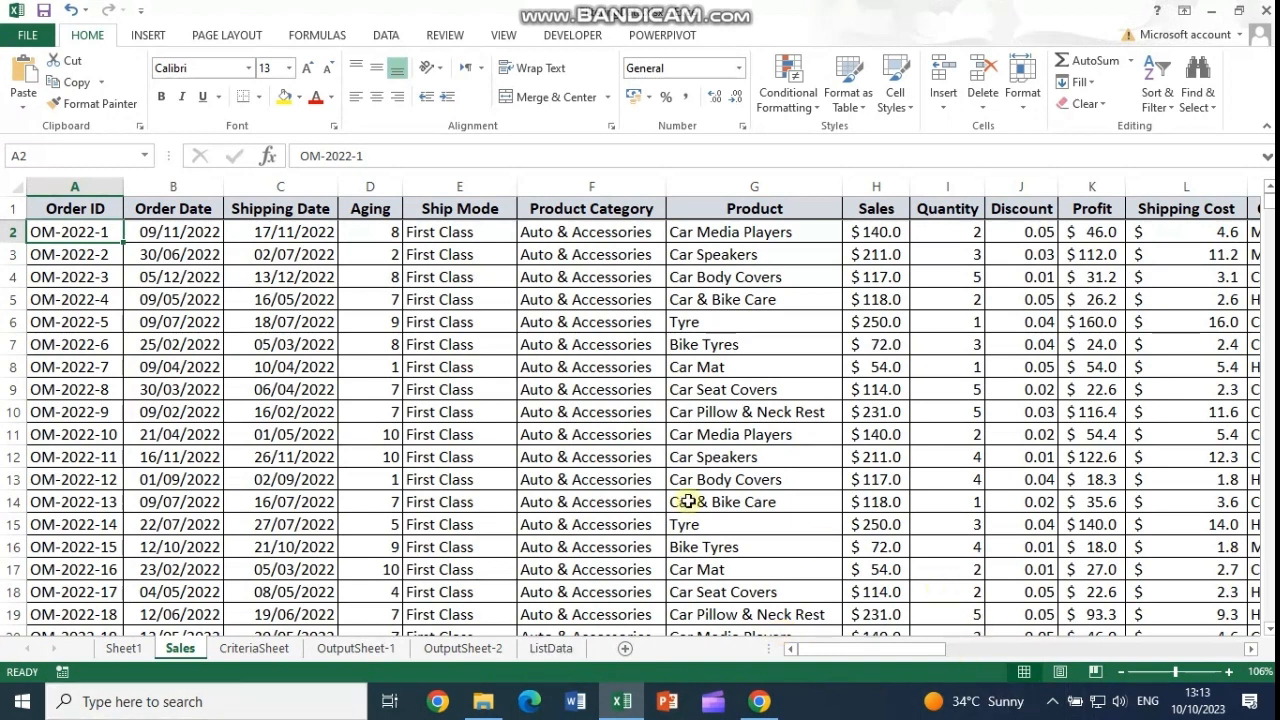
left_click(54, 207)
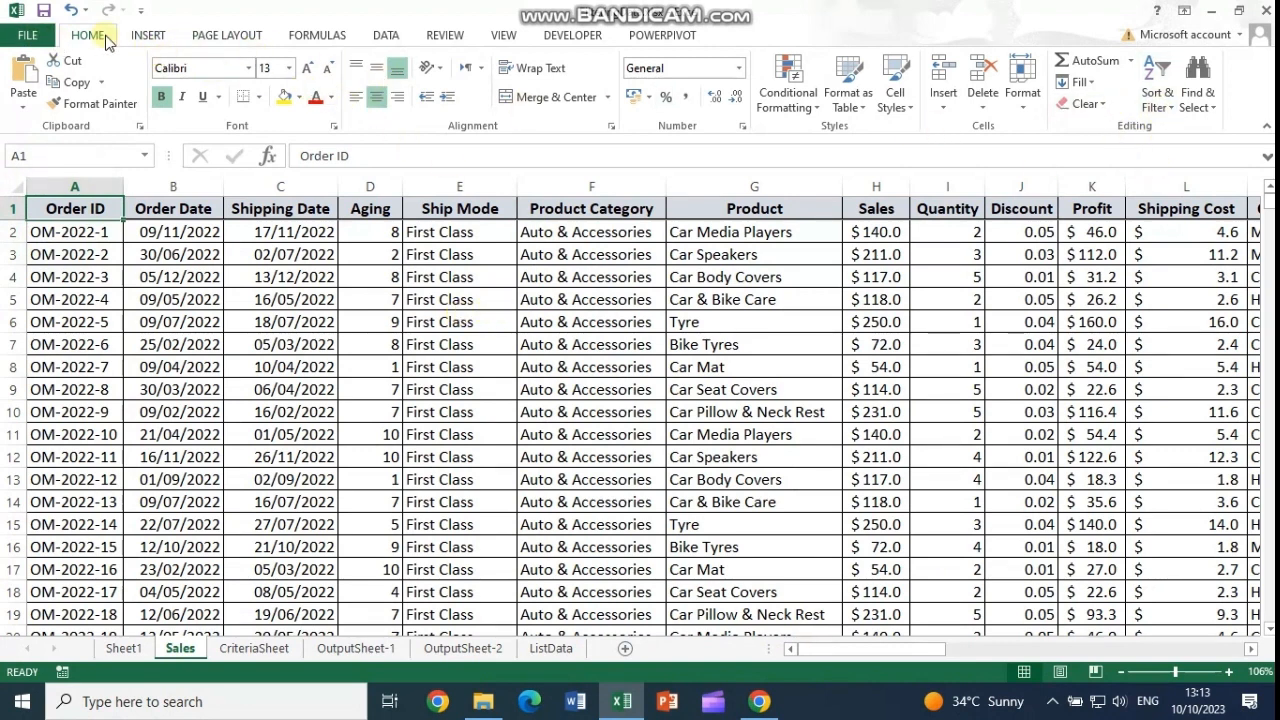
left_click(1150, 103)
left_click(1190, 192)
scroll(257, 274, "right", 5)
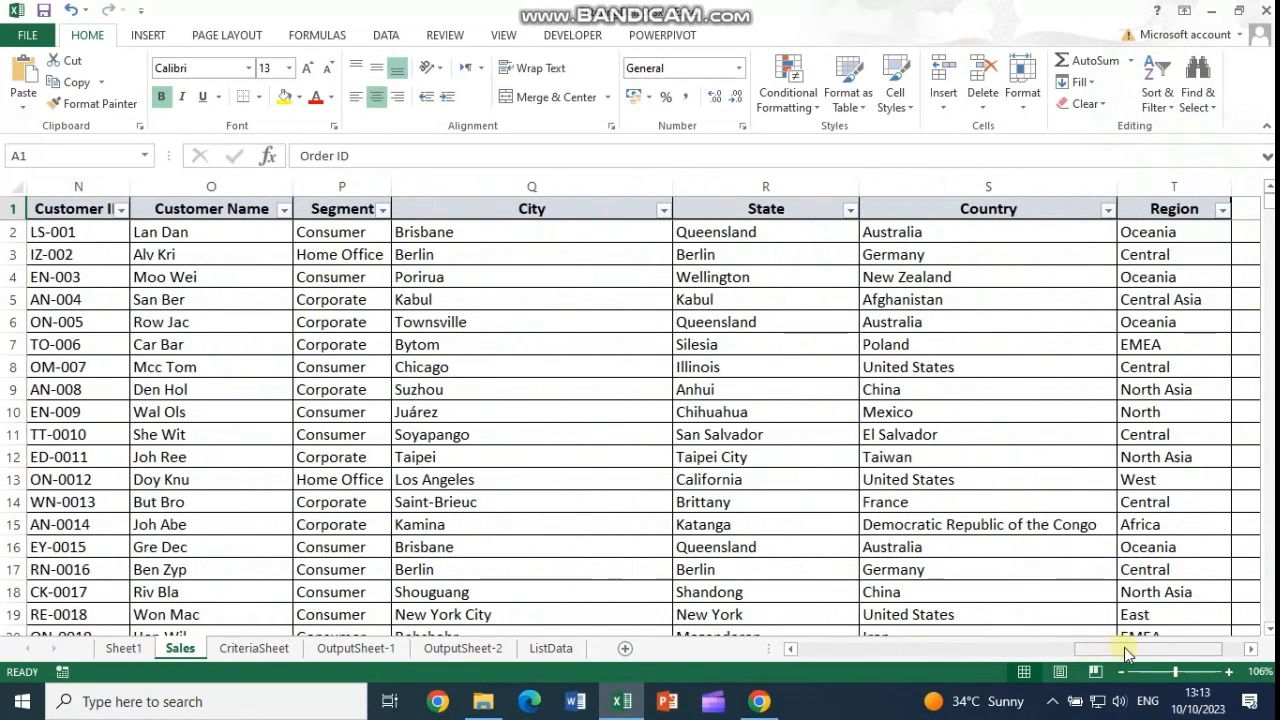
left_click_drag(1127, 652, 840, 647)
Filter the Product column to show only Bike Tyres.
left_click(165, 210)
left_click(280, 210)
left_click(354, 210)
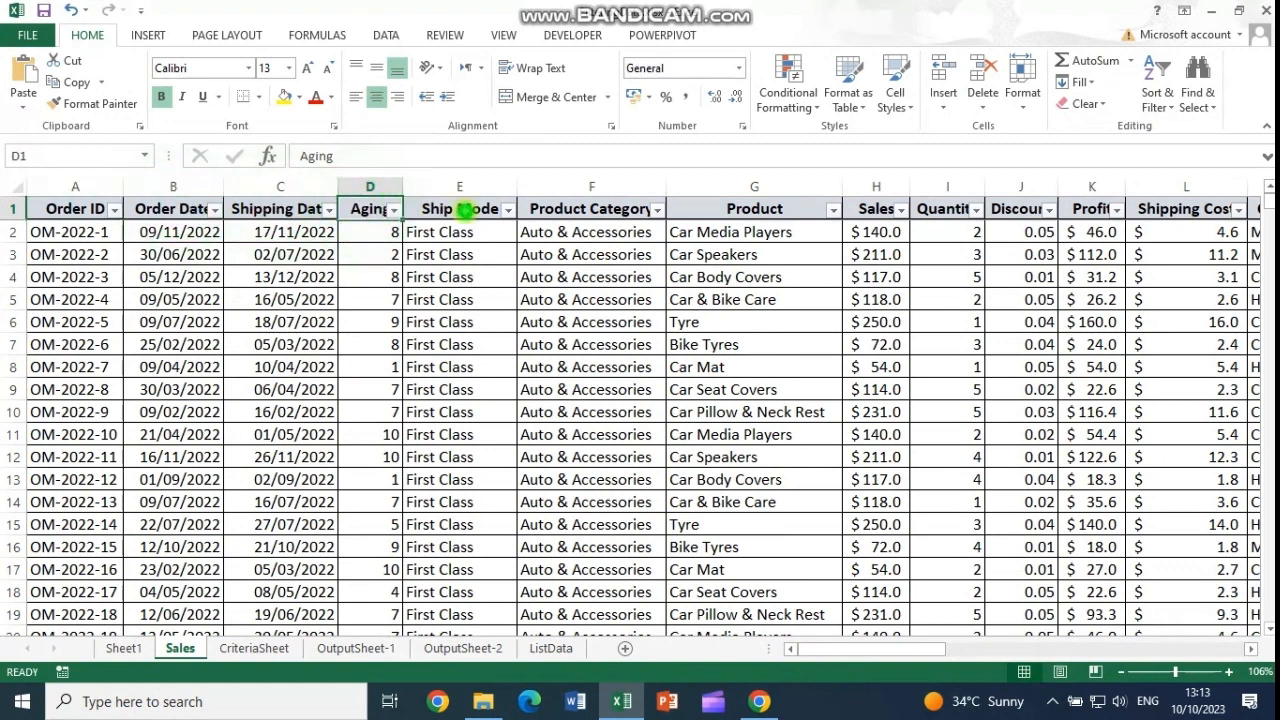
left_click(465, 210)
left_click(586, 209)
left_click(706, 209)
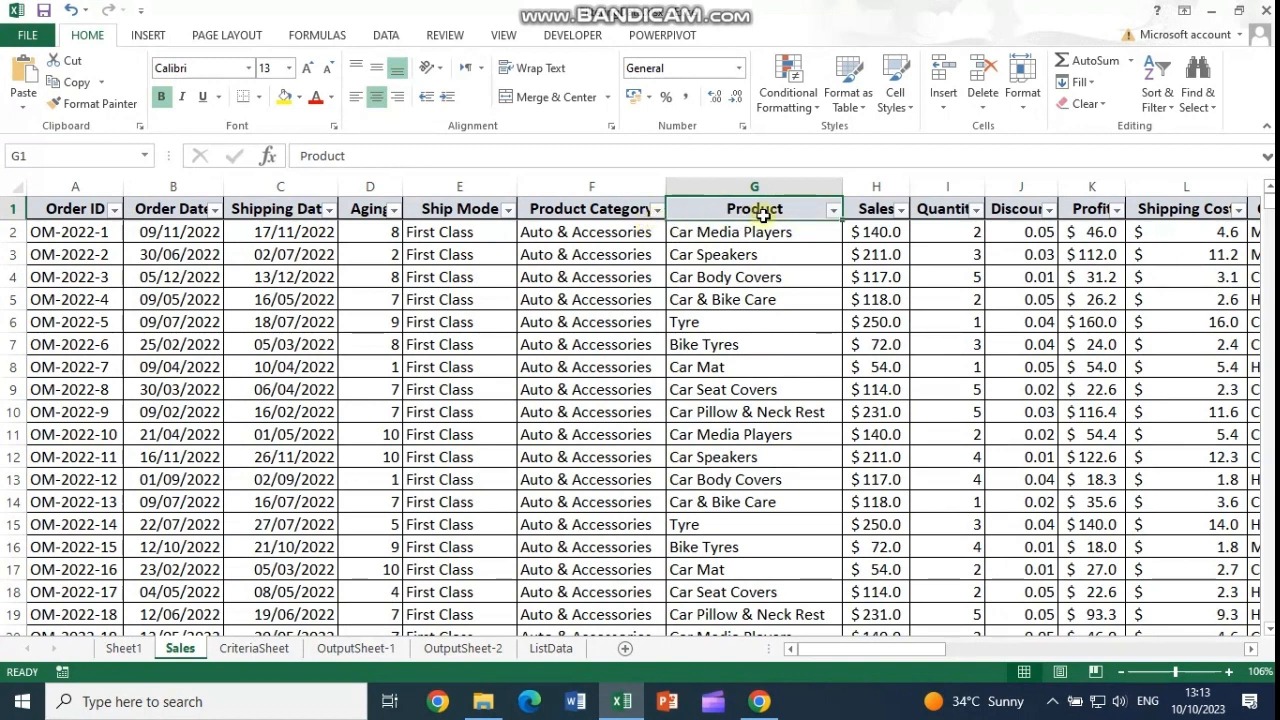
left_click(833, 210)
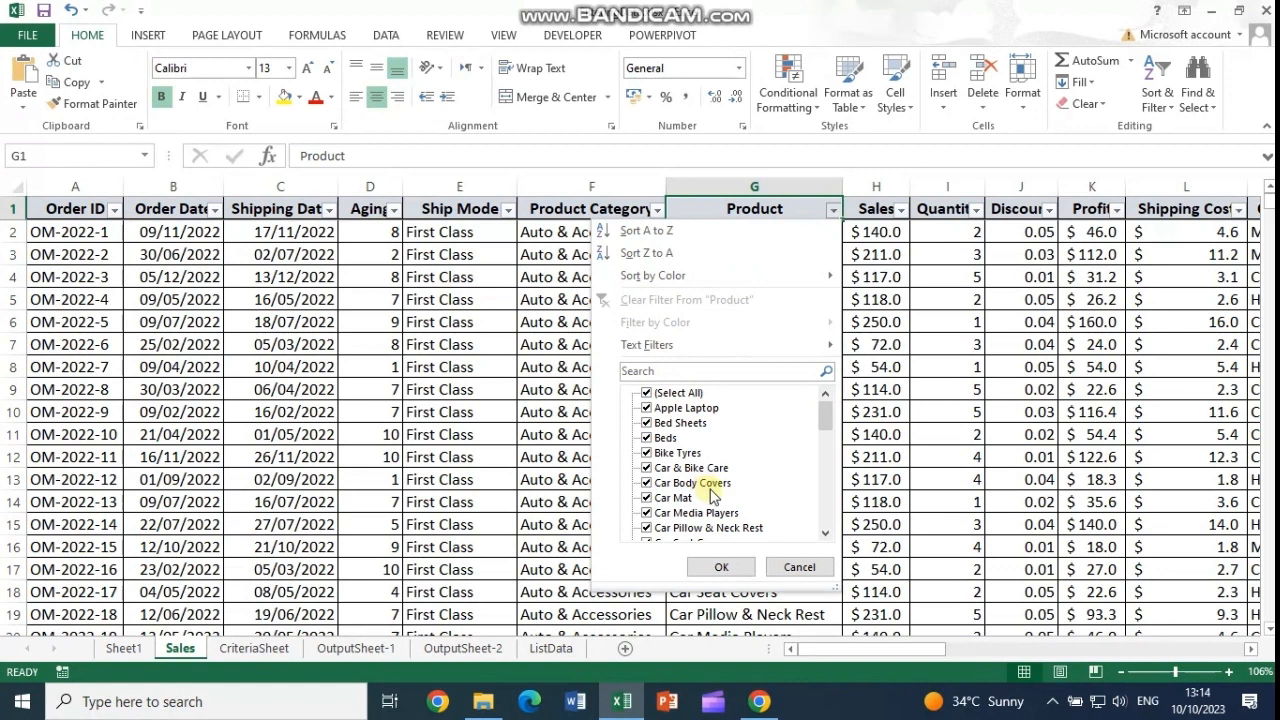
left_click(645, 394)
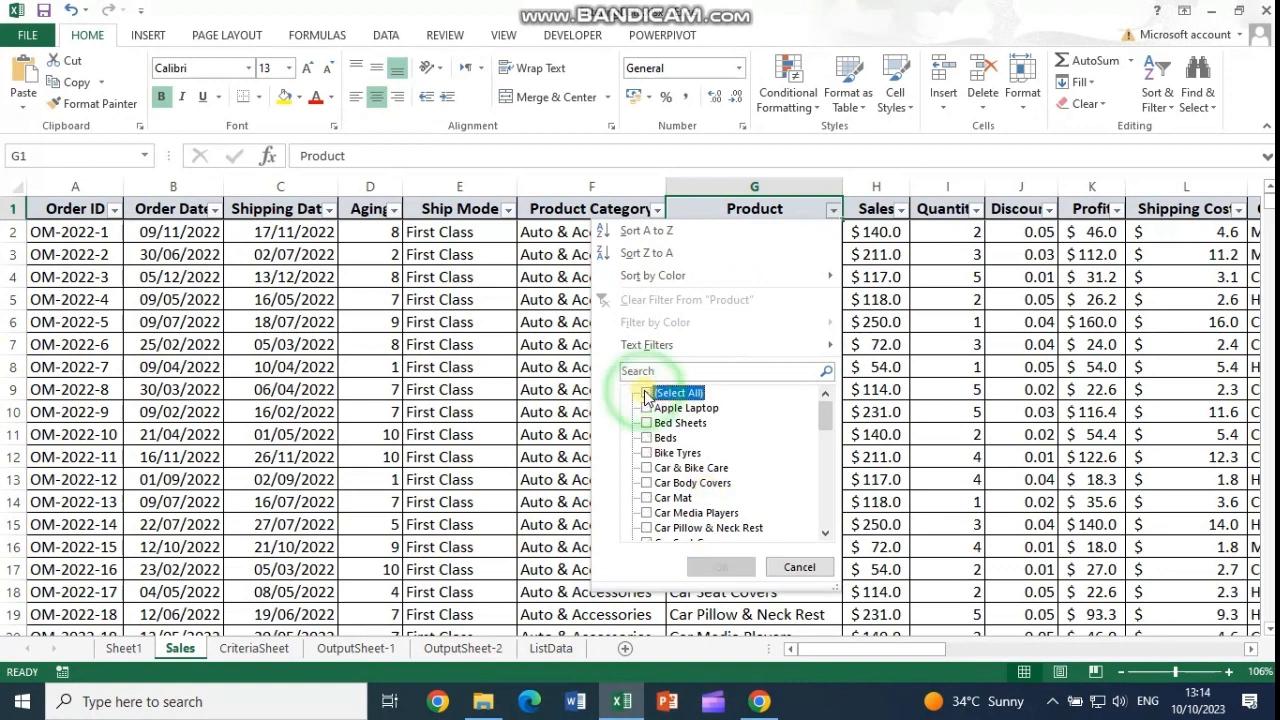
left_click(647, 455)
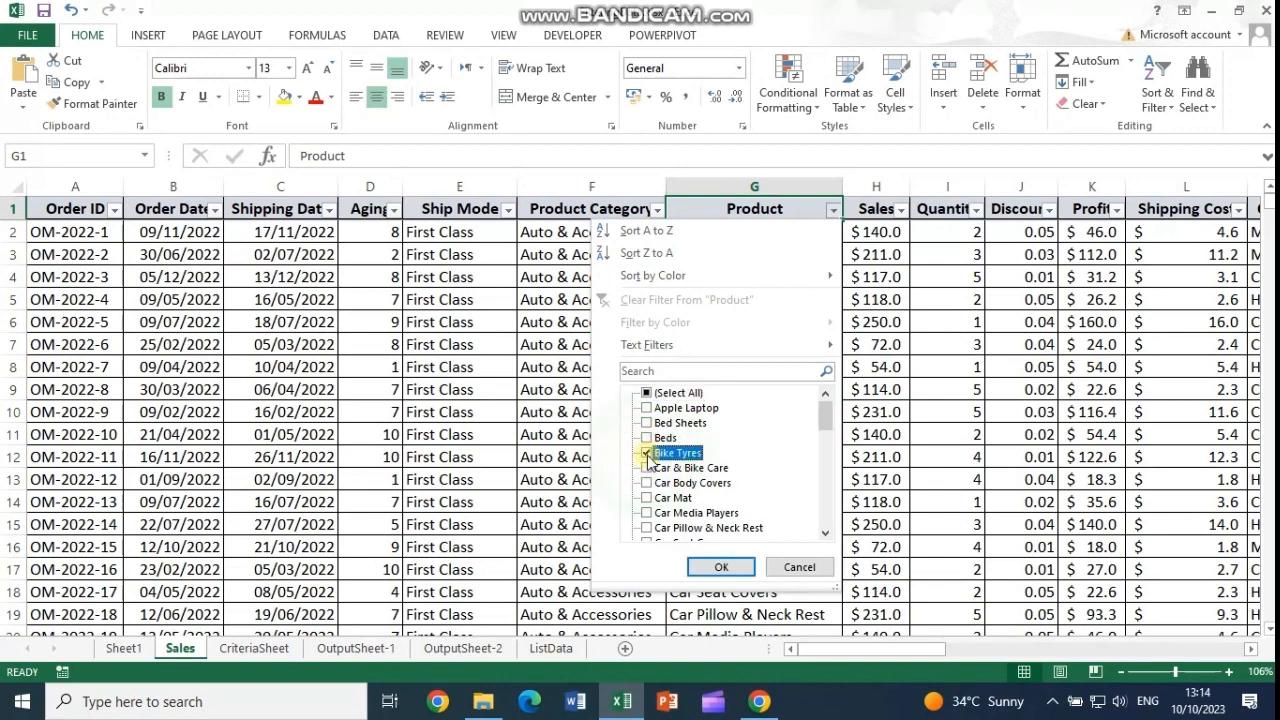
left_click(721, 568)
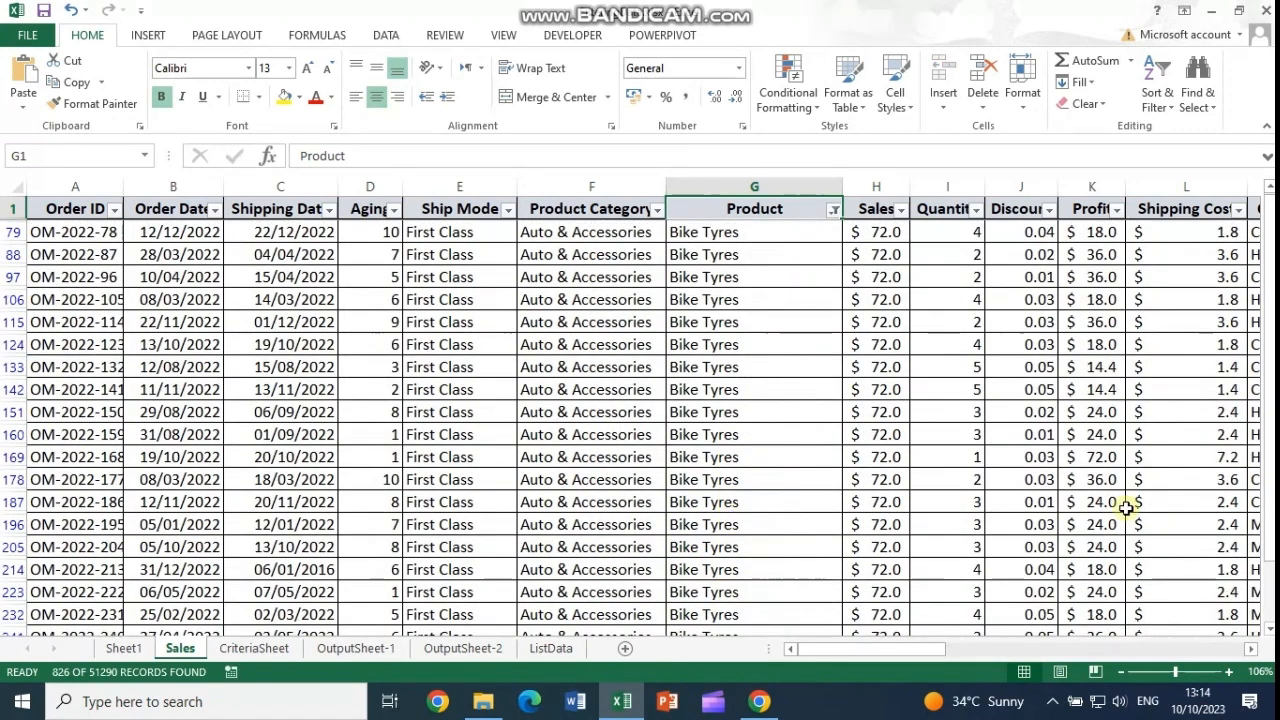
Look through the filtered Bike Tyres rows and check the filter options of the Ship Mode column.
left_click_drag(1265, 225, 1265, 553)
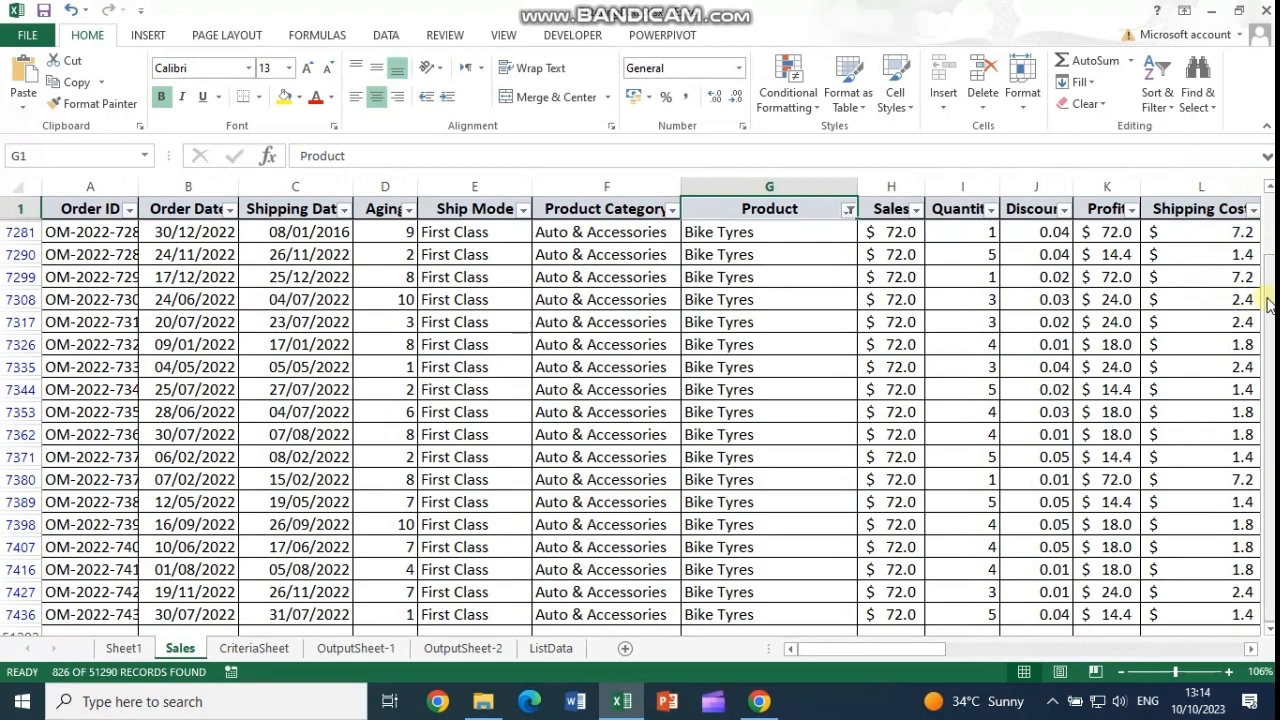
left_click_drag(1268, 358, 1266, 238)
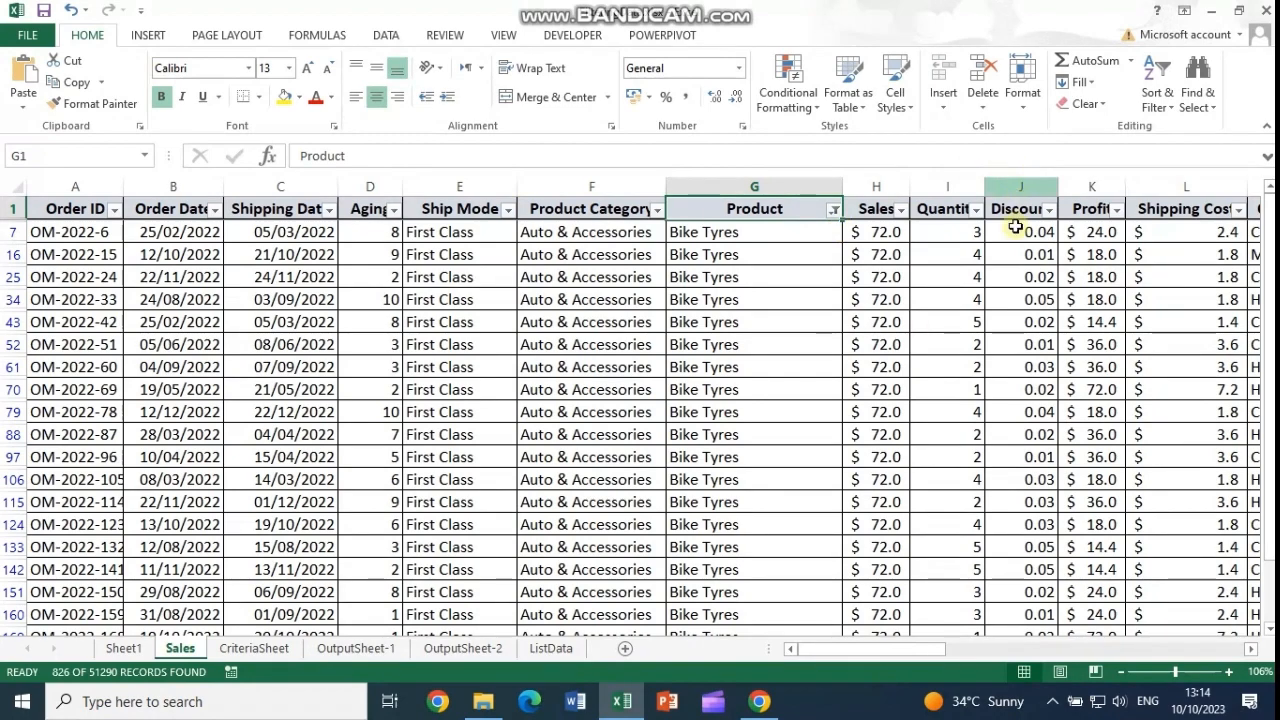
left_click_drag(935, 648, 815, 657)
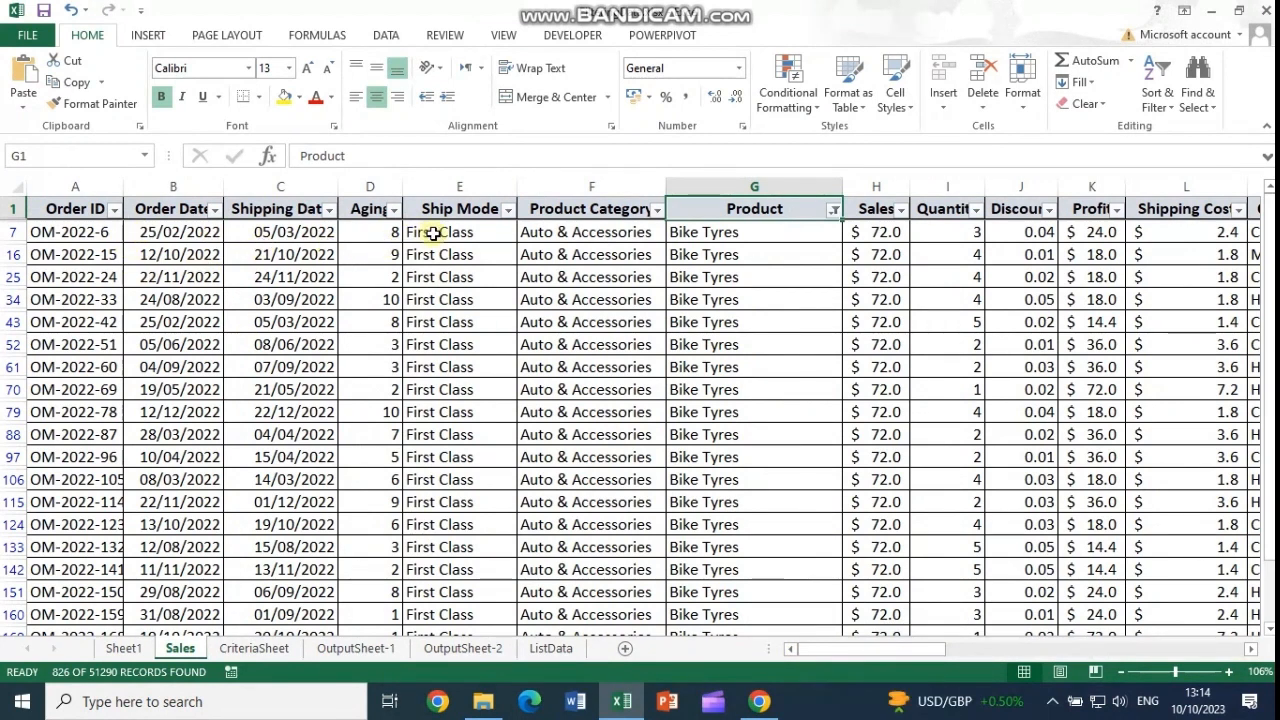
left_click(508, 210)
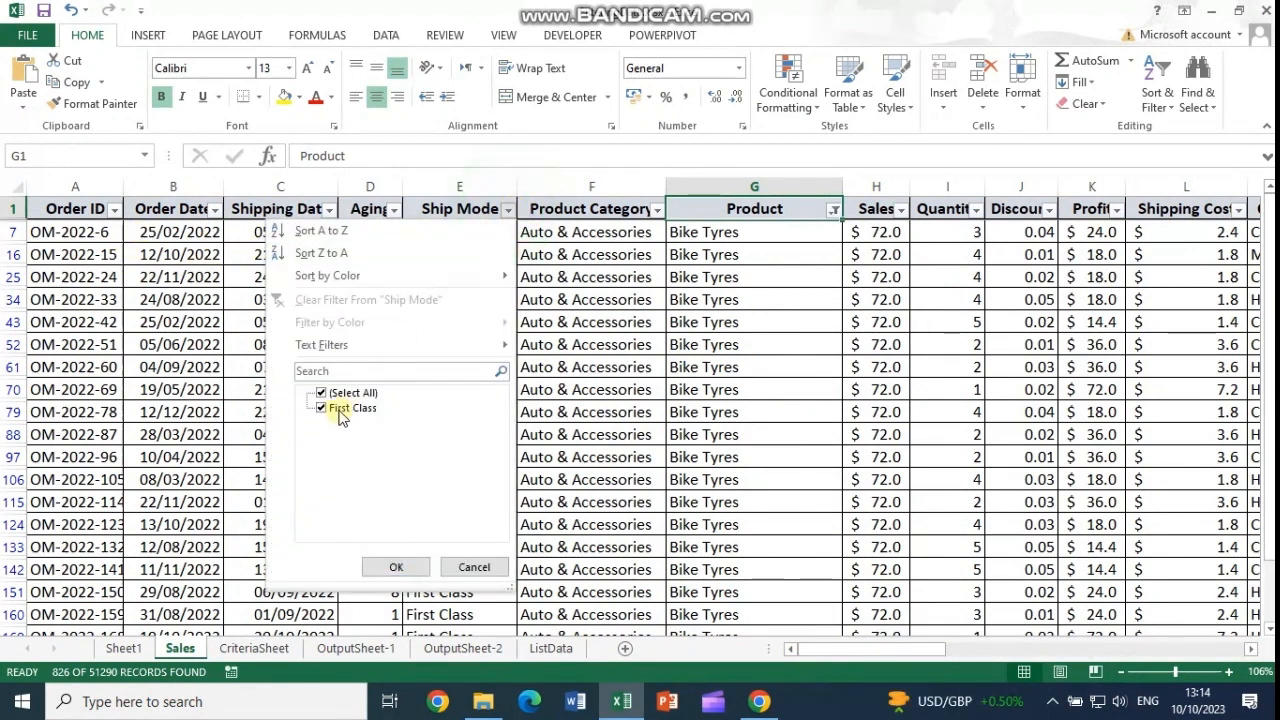
left_click(474, 567)
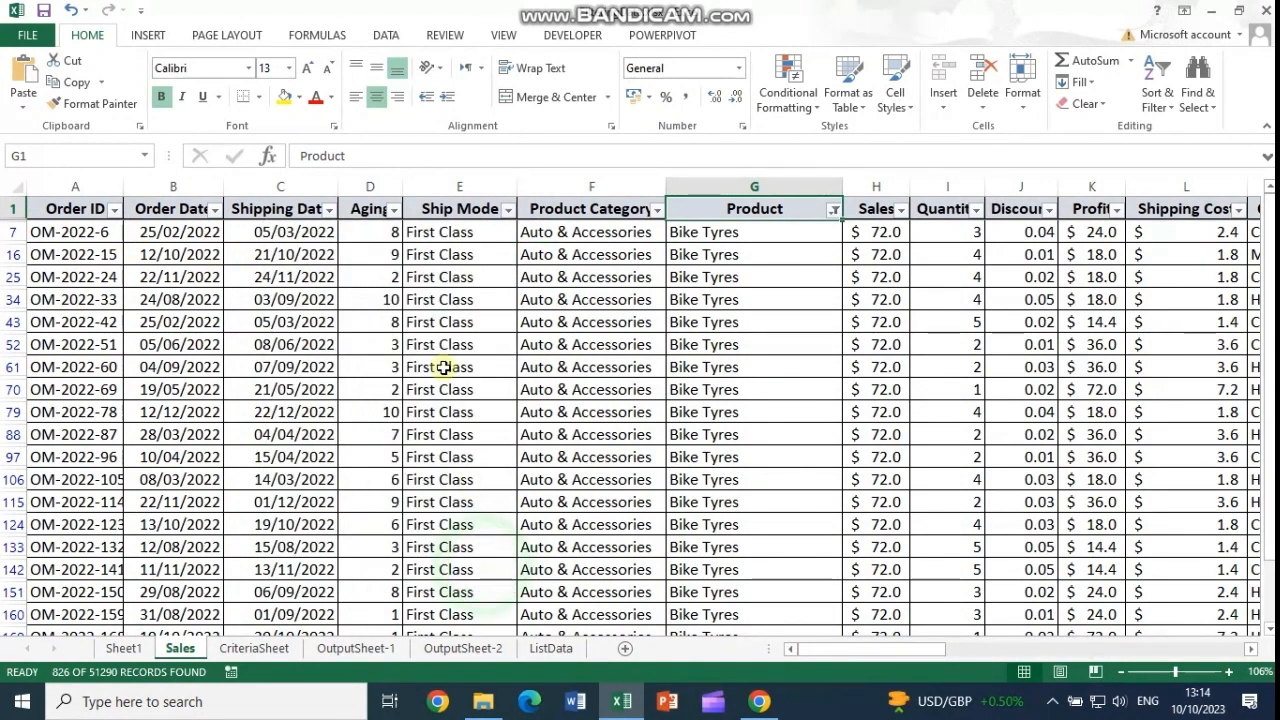
Filter the Aging column to show only the value 8.
left_click(394, 209)
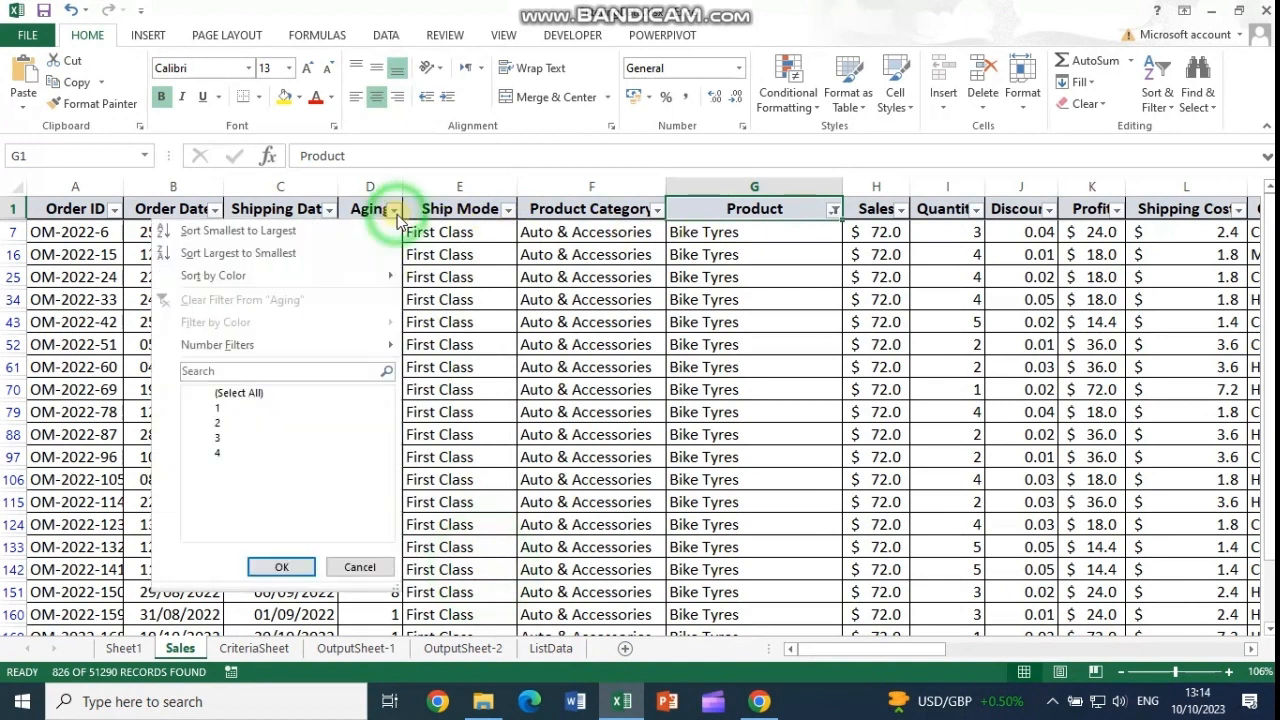
left_click(207, 393)
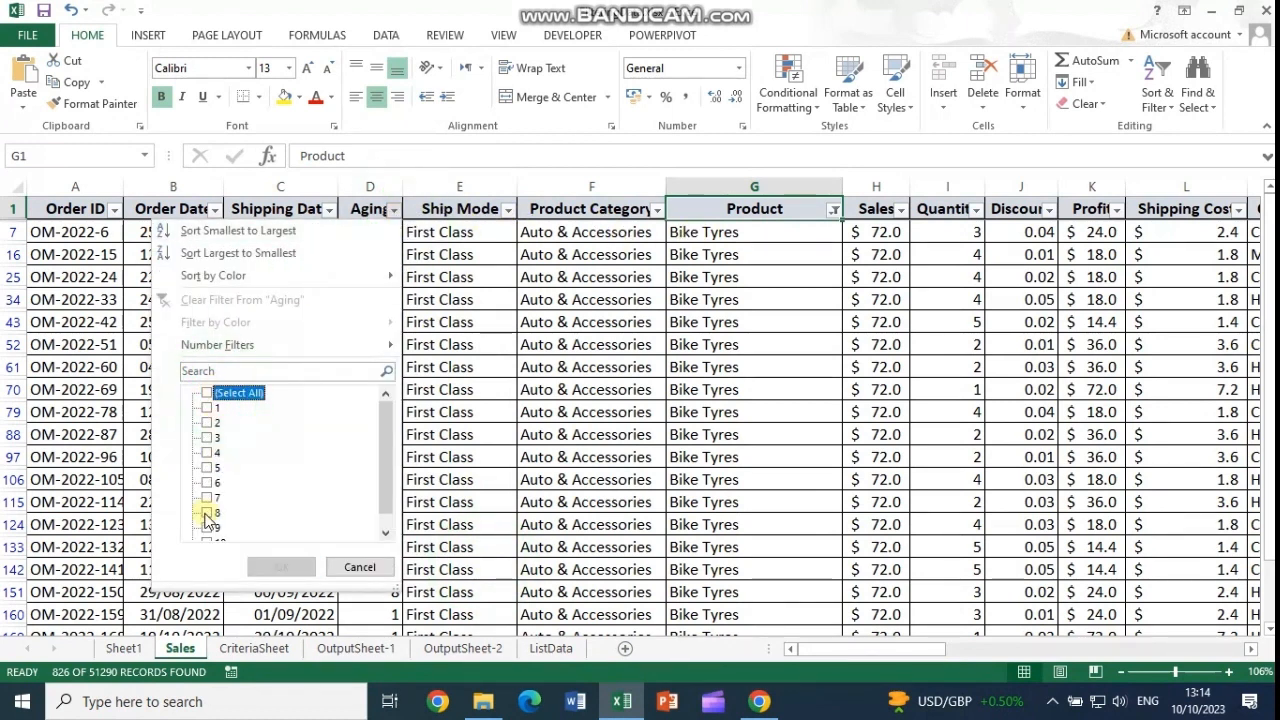
left_click(207, 512)
left_click(280, 567)
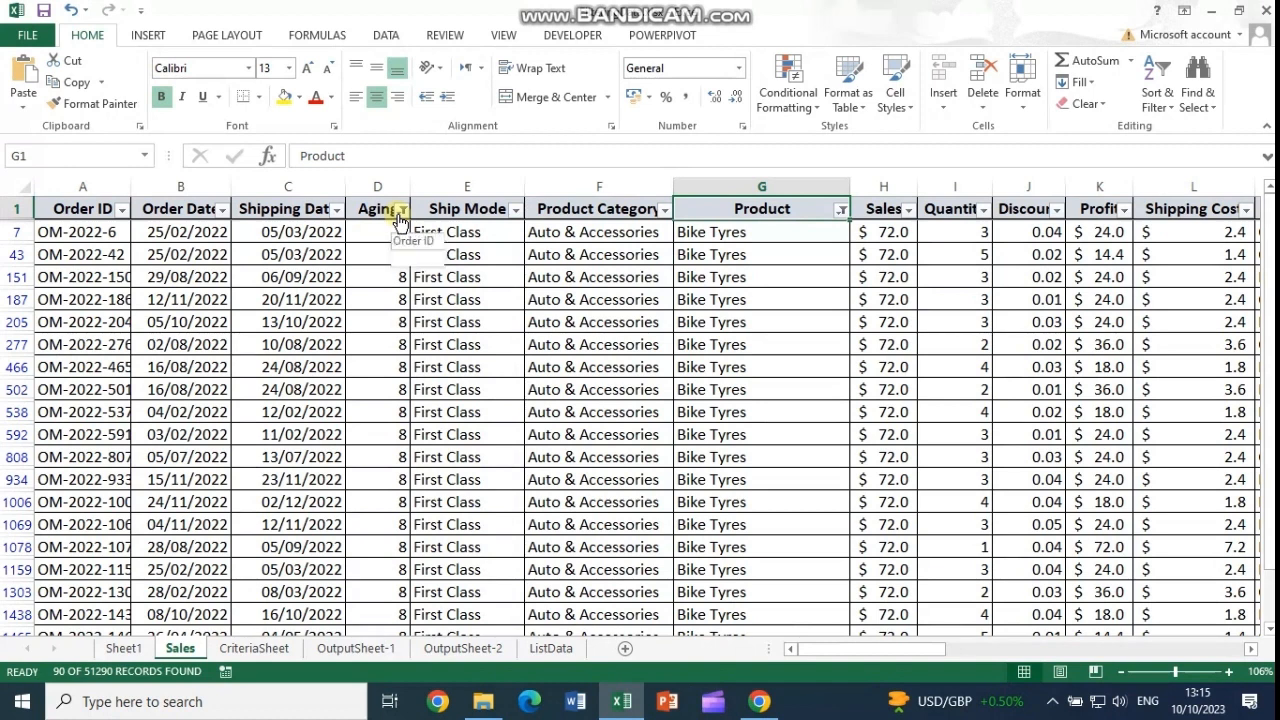
left_click(400, 210)
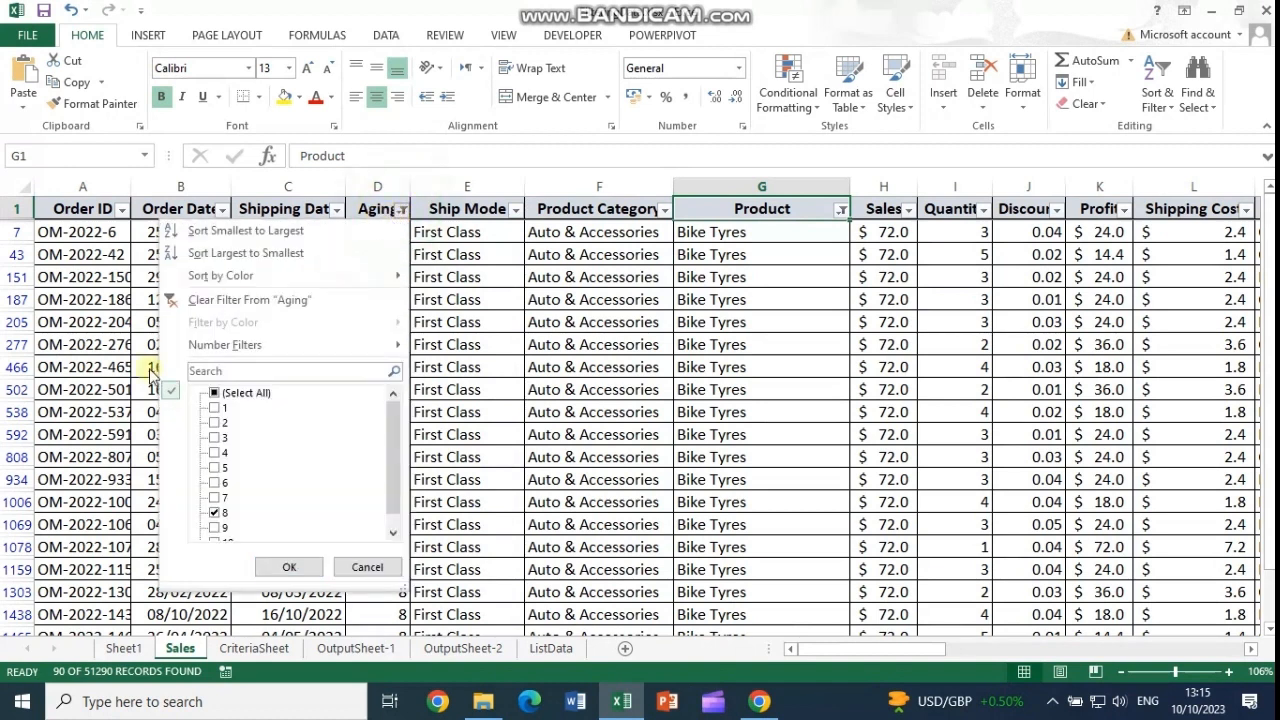
left_click(214, 393)
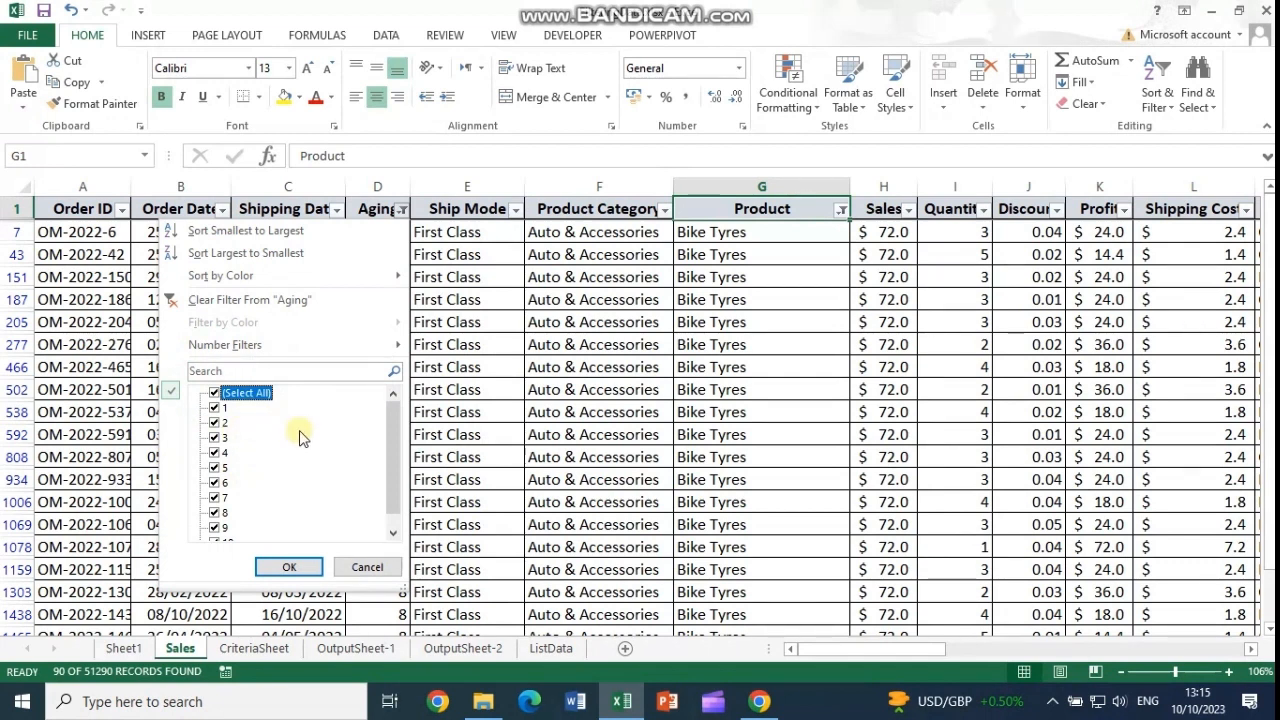
left_click(395, 420)
left_click_drag(395, 420, 397, 460)
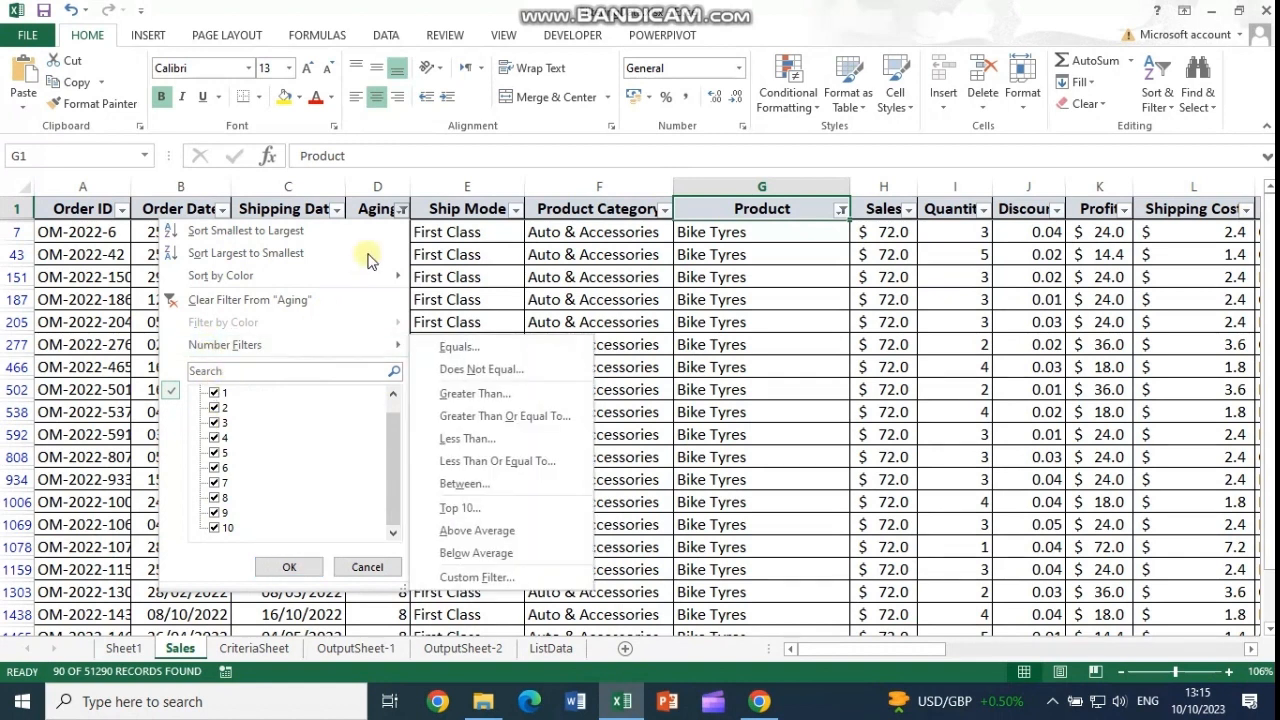
left_click(399, 209)
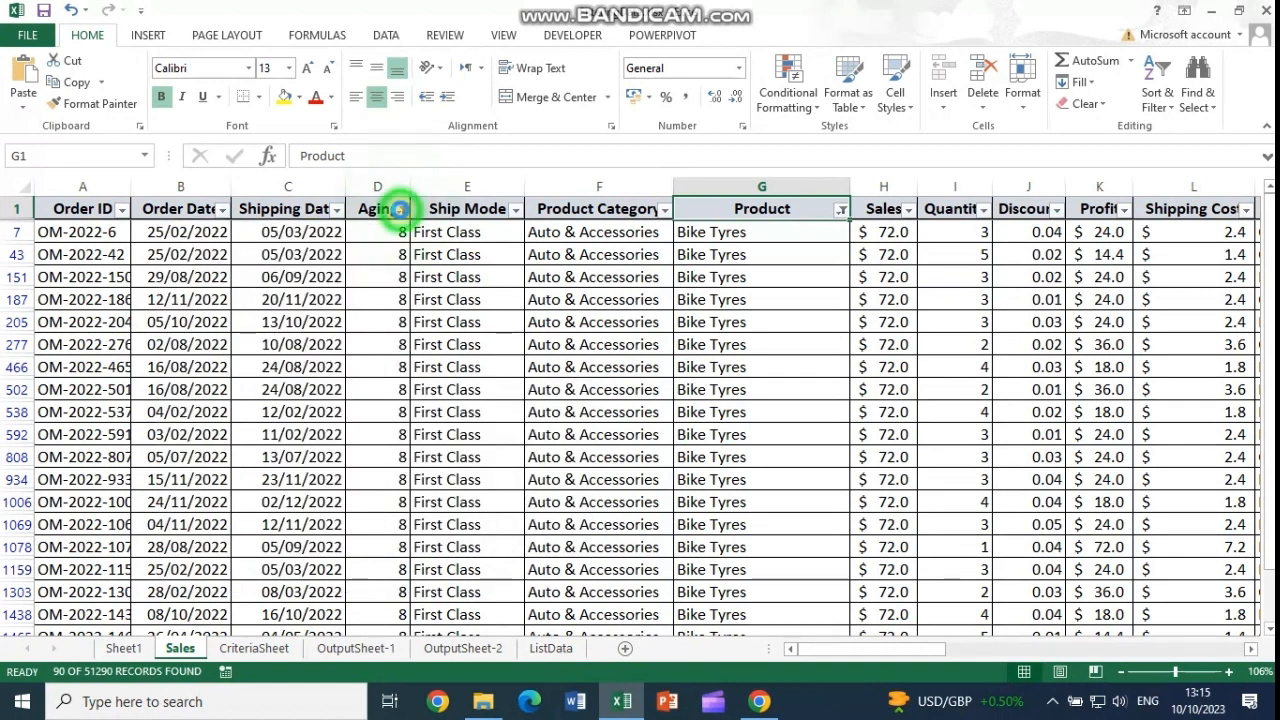
Apply a Greater Than number filter of 8 to the Aging column and review the filtered rows.
left_click(399, 209)
mouse_move(286, 353)
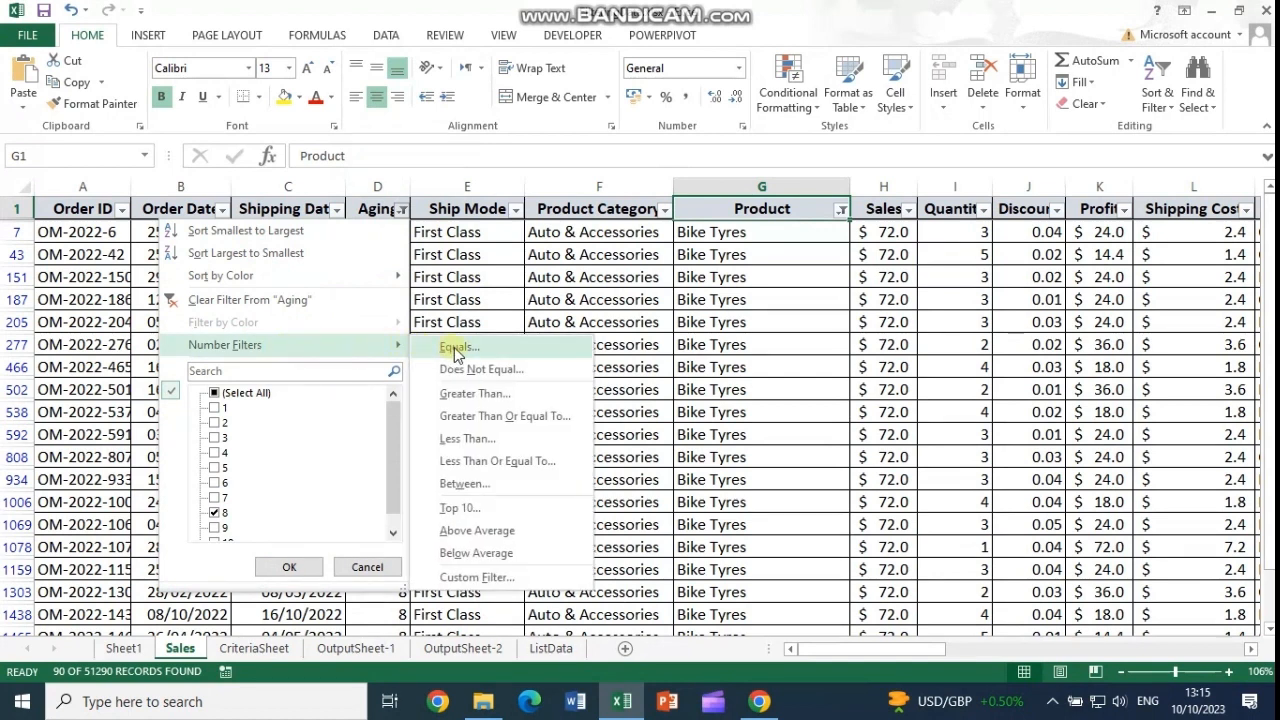
left_click(478, 397)
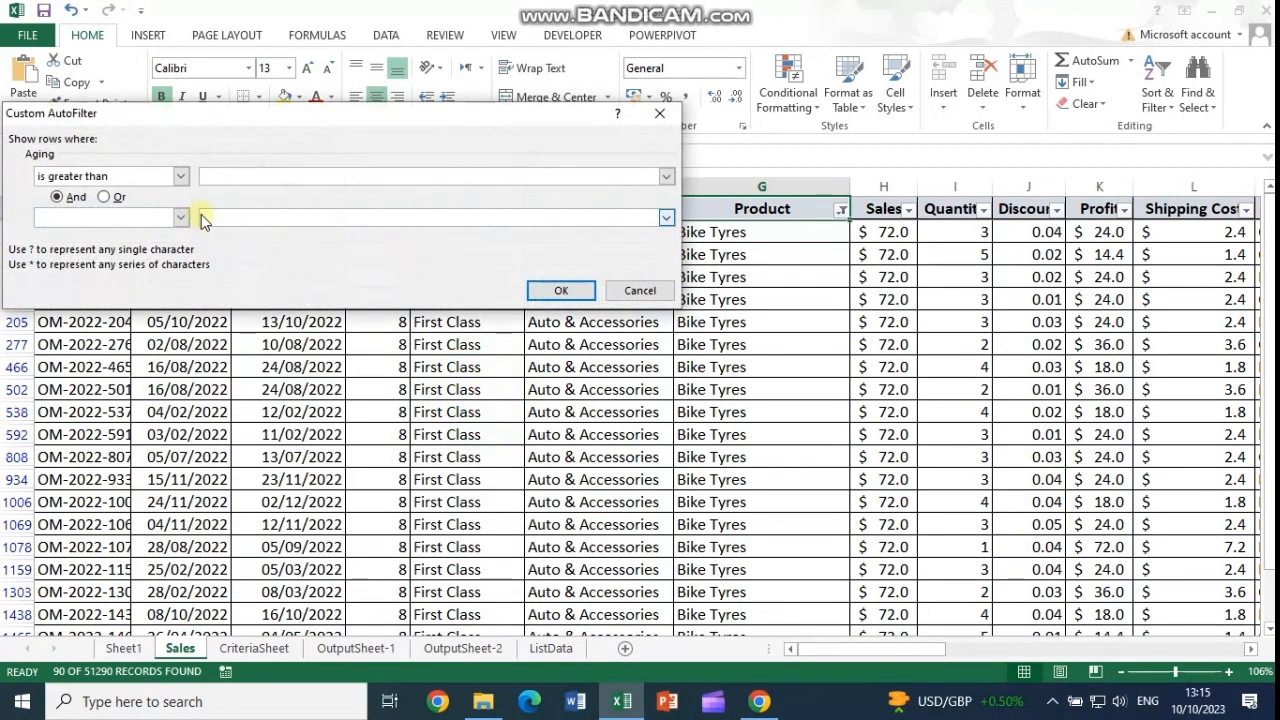
type("8")
left_click(566, 289)
scroll(423, 450, "down", 6)
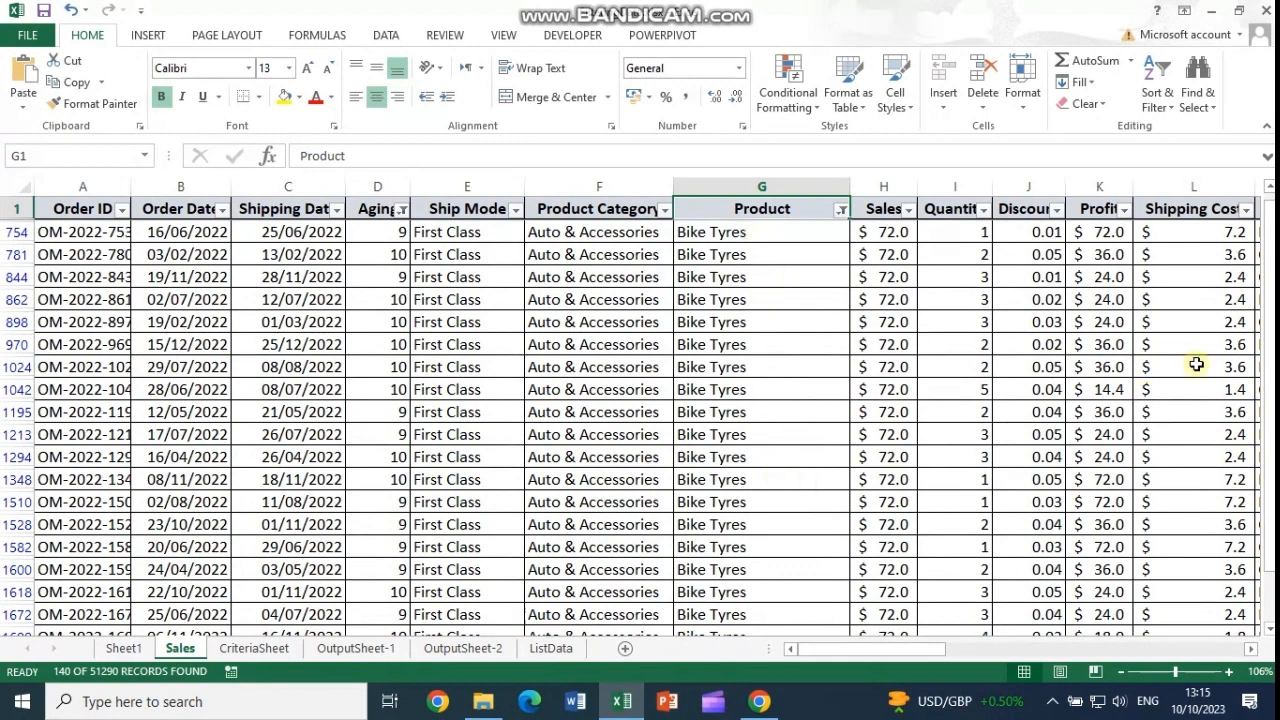
scroll(1197, 331, "up", 6)
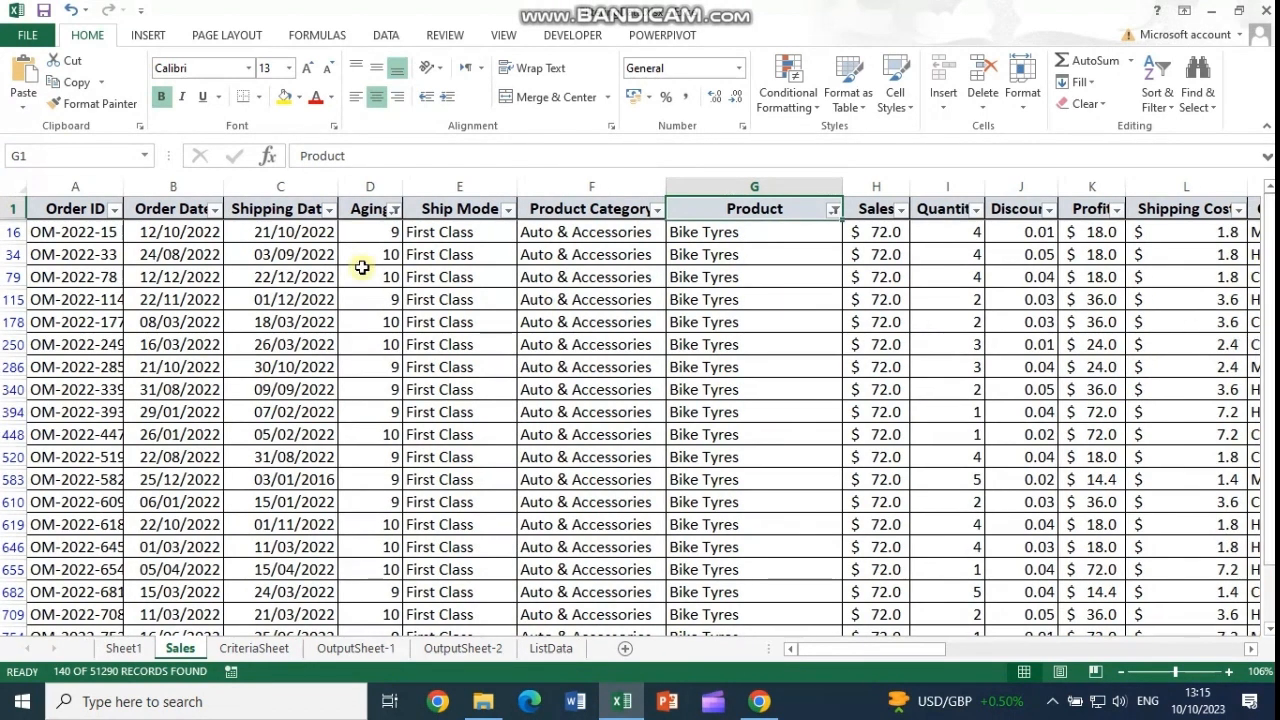
left_click(395, 209)
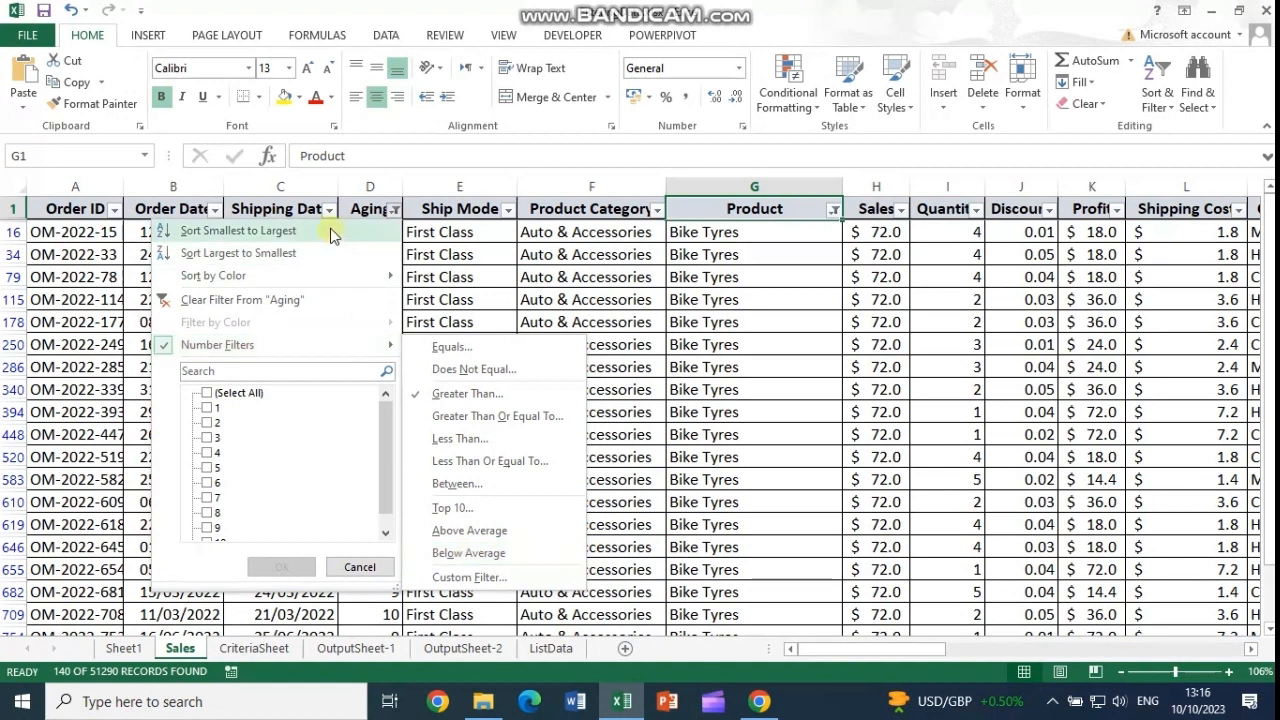
left_click(375, 208)
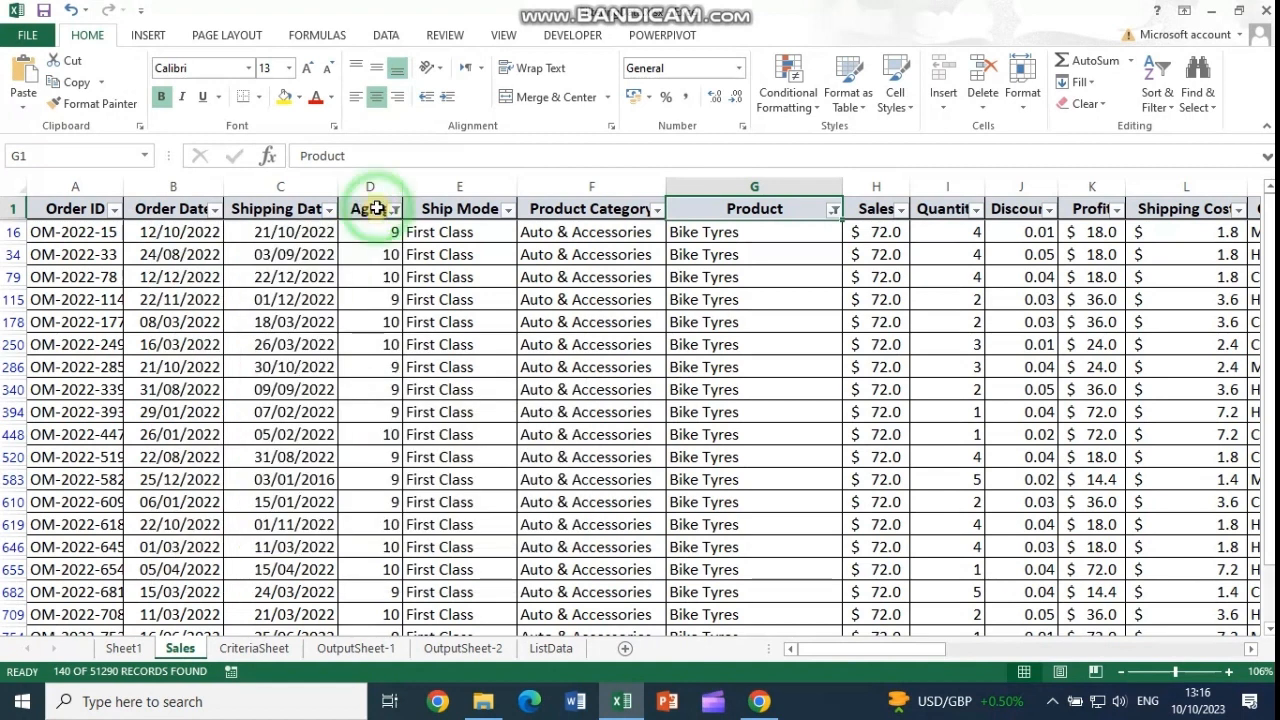
Apply a Below Average number filter to the Sales column and review the filtered rows.
left_click(902, 212)
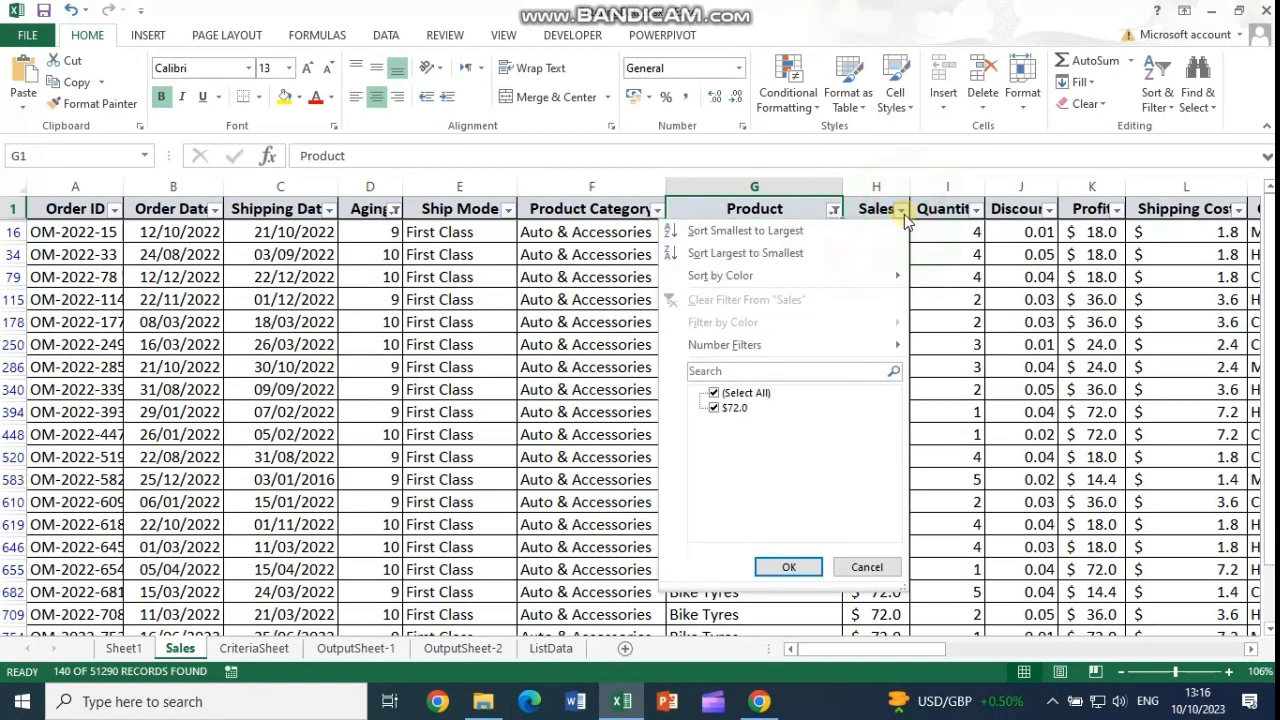
left_click(766, 346)
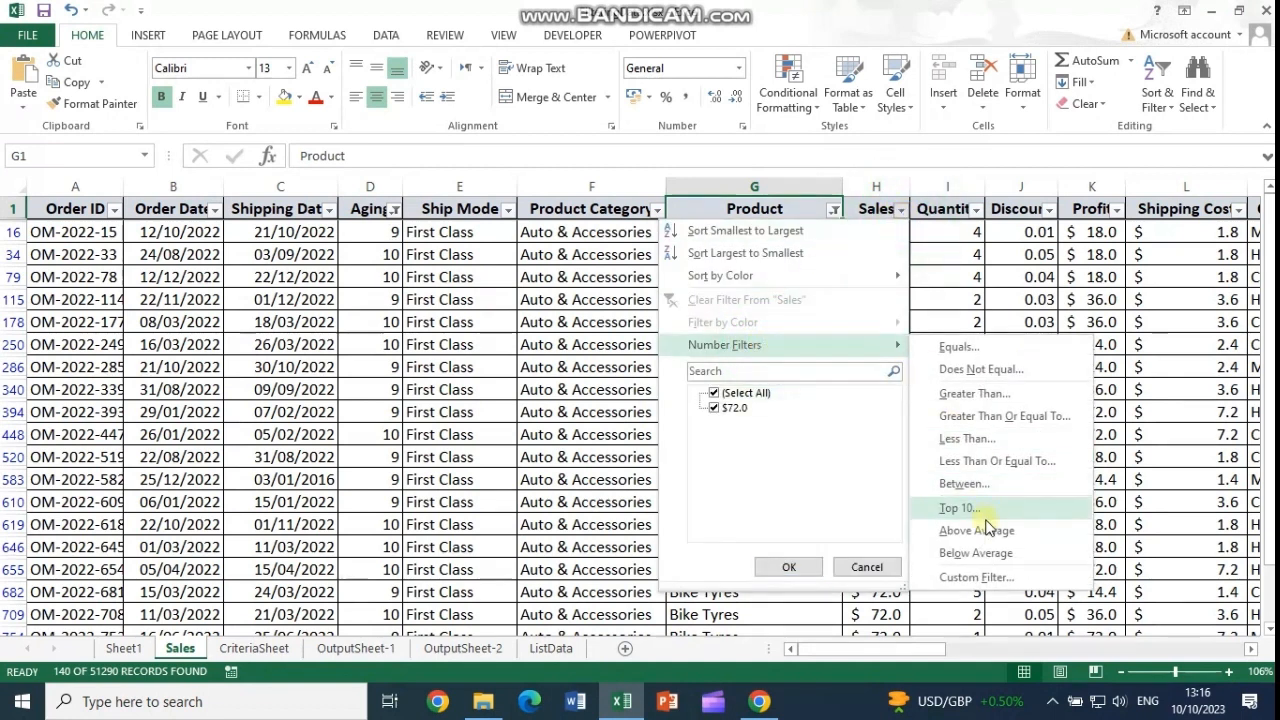
left_click(985, 556)
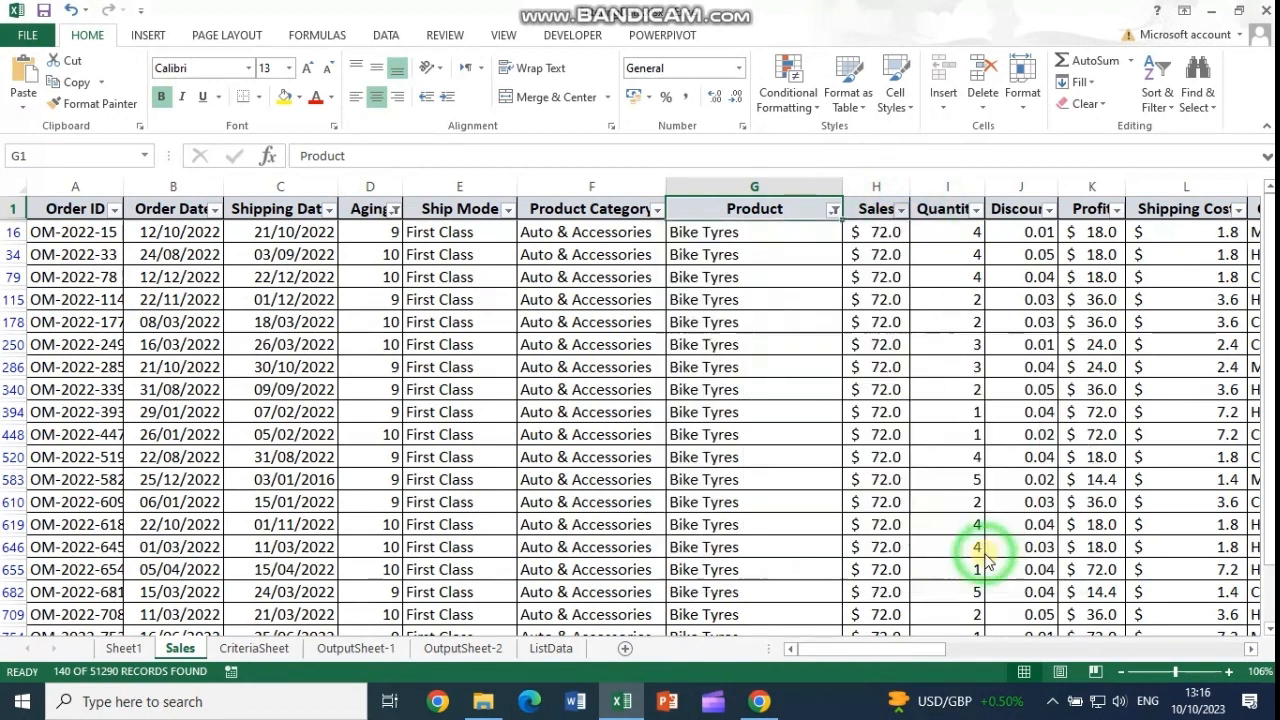
scroll(920, 390, "down", 4)
left_click_drag(1268, 276, 1268, 278)
left_click_drag(1269, 326, 1269, 275)
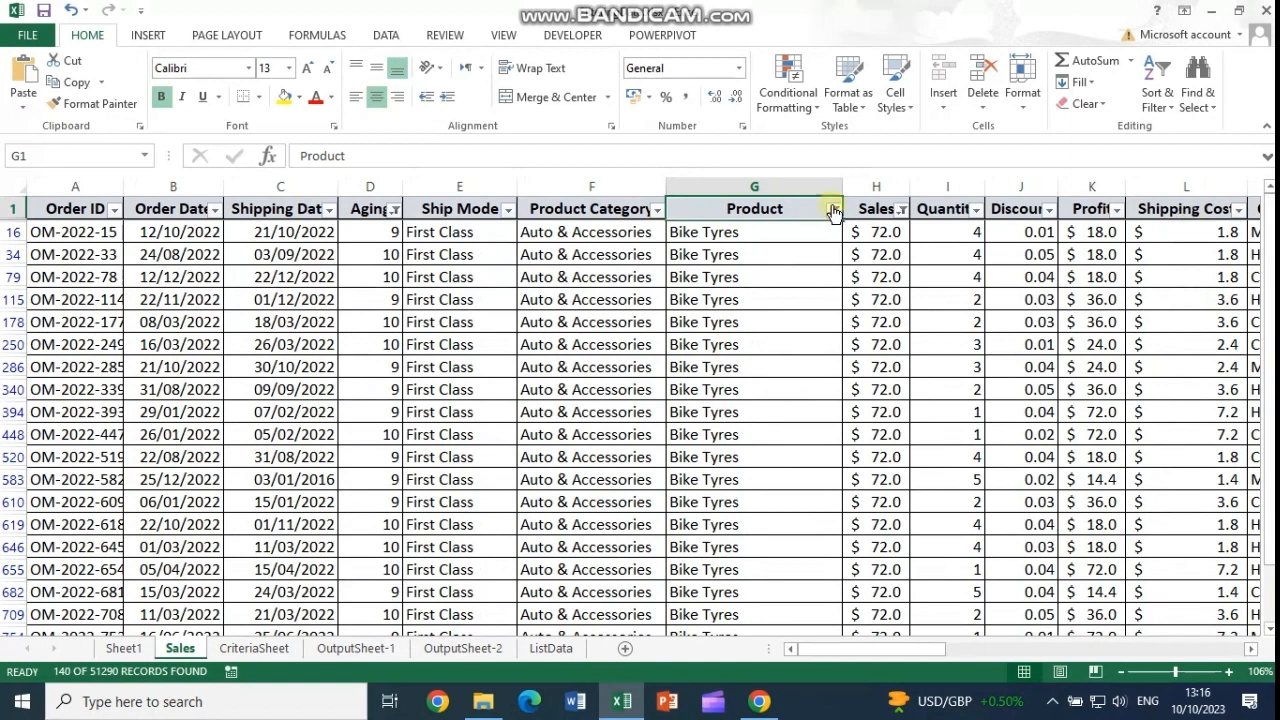
Clear the filters from the Aging, Product and Sales columns.
left_click(394, 212)
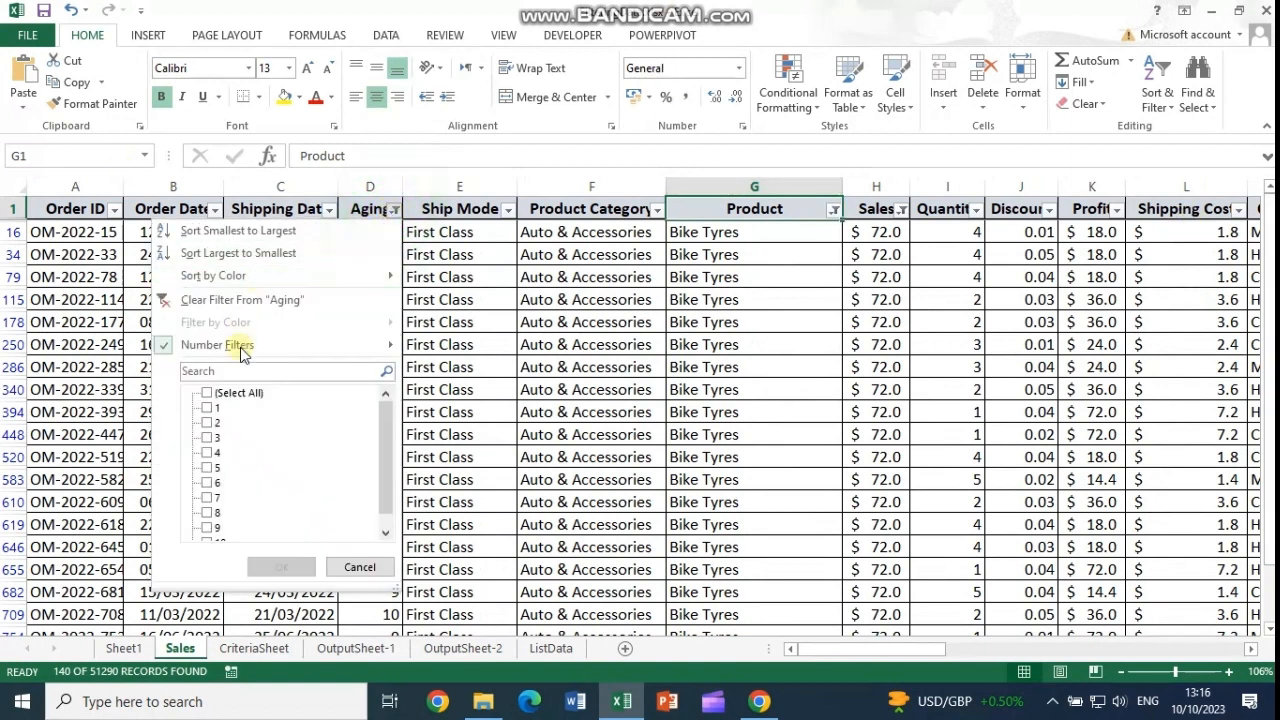
left_click(240, 299)
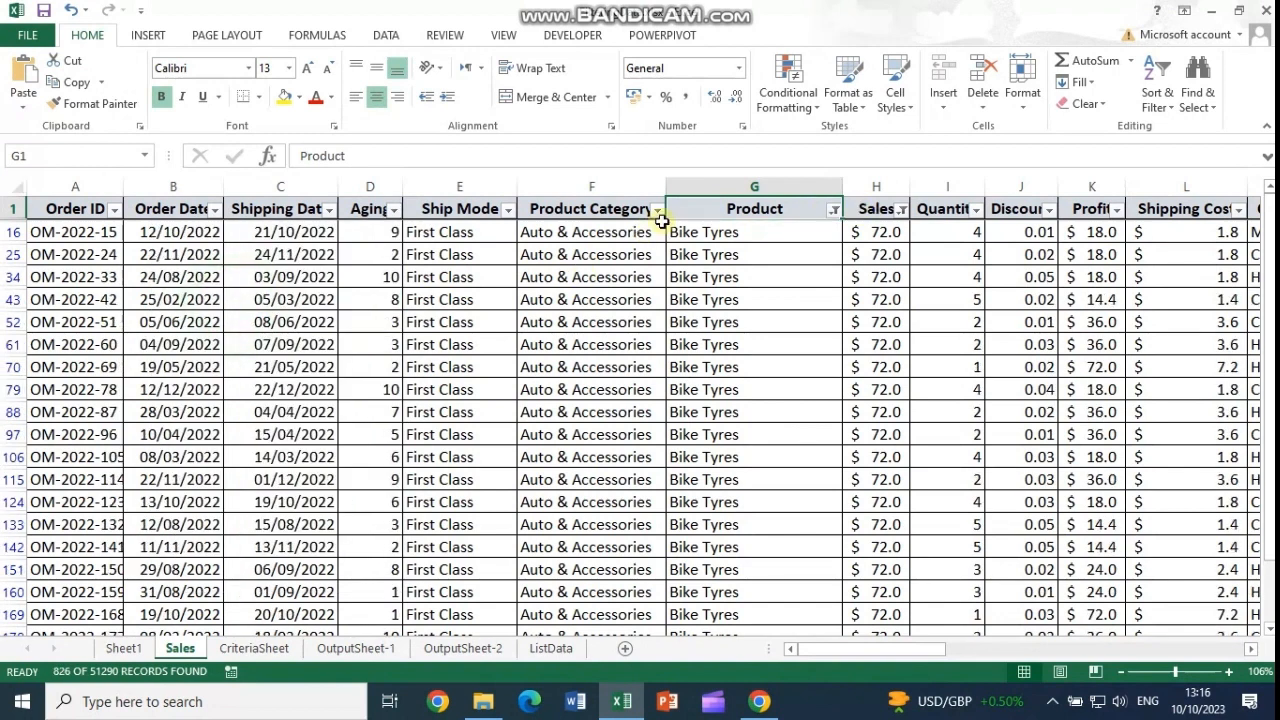
left_click(833, 210)
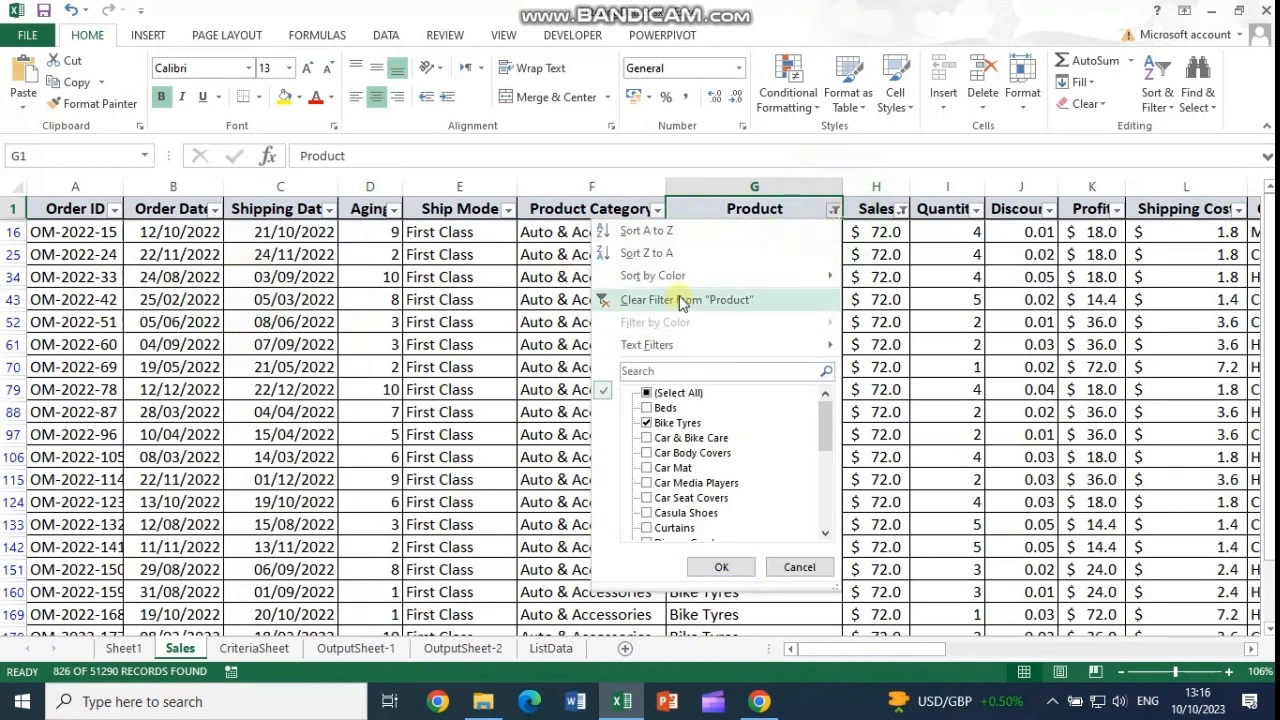
left_click(683, 301)
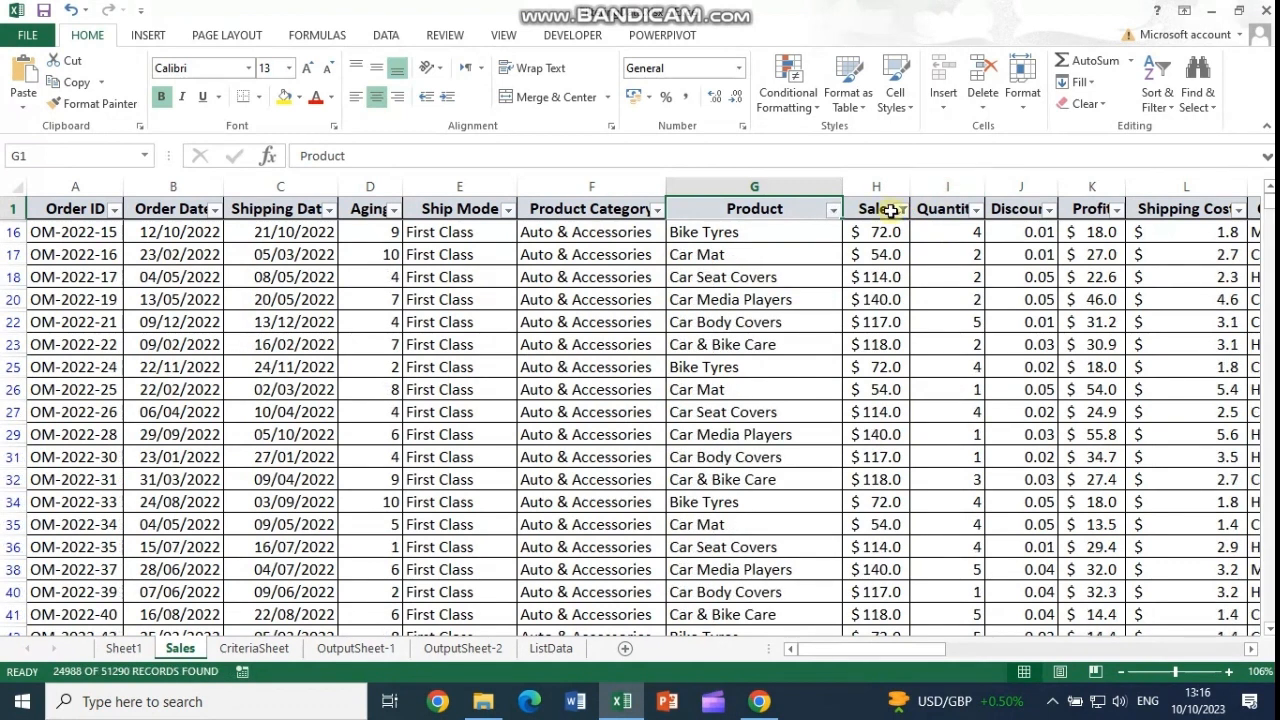
left_click(901, 211)
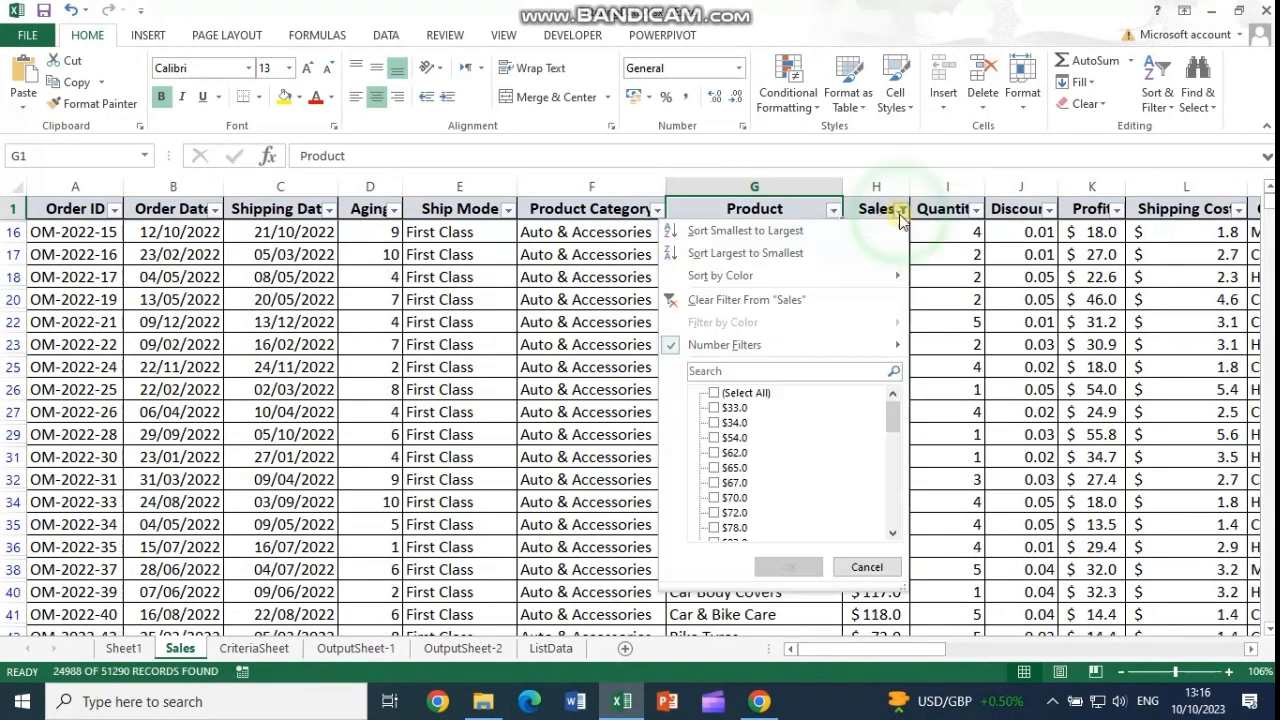
left_click(725, 299)
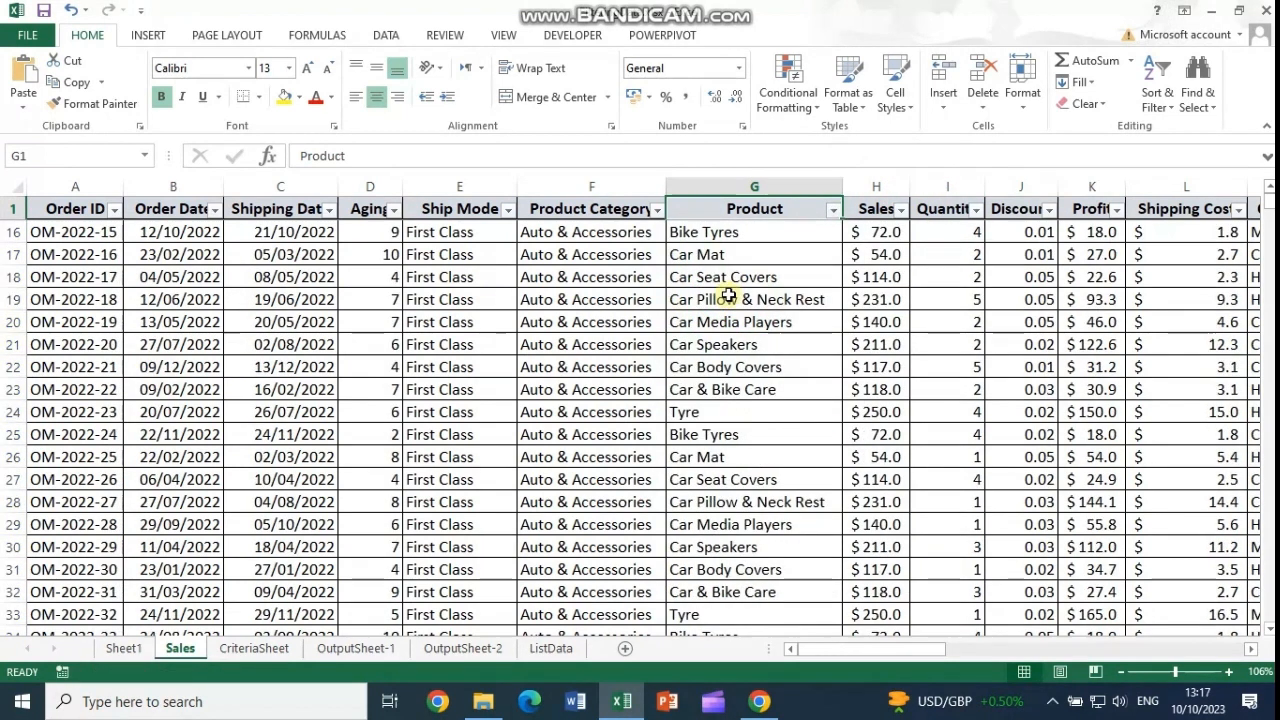
Select the Sales values from H16 down to the last record to check their average.
left_click(888, 232)
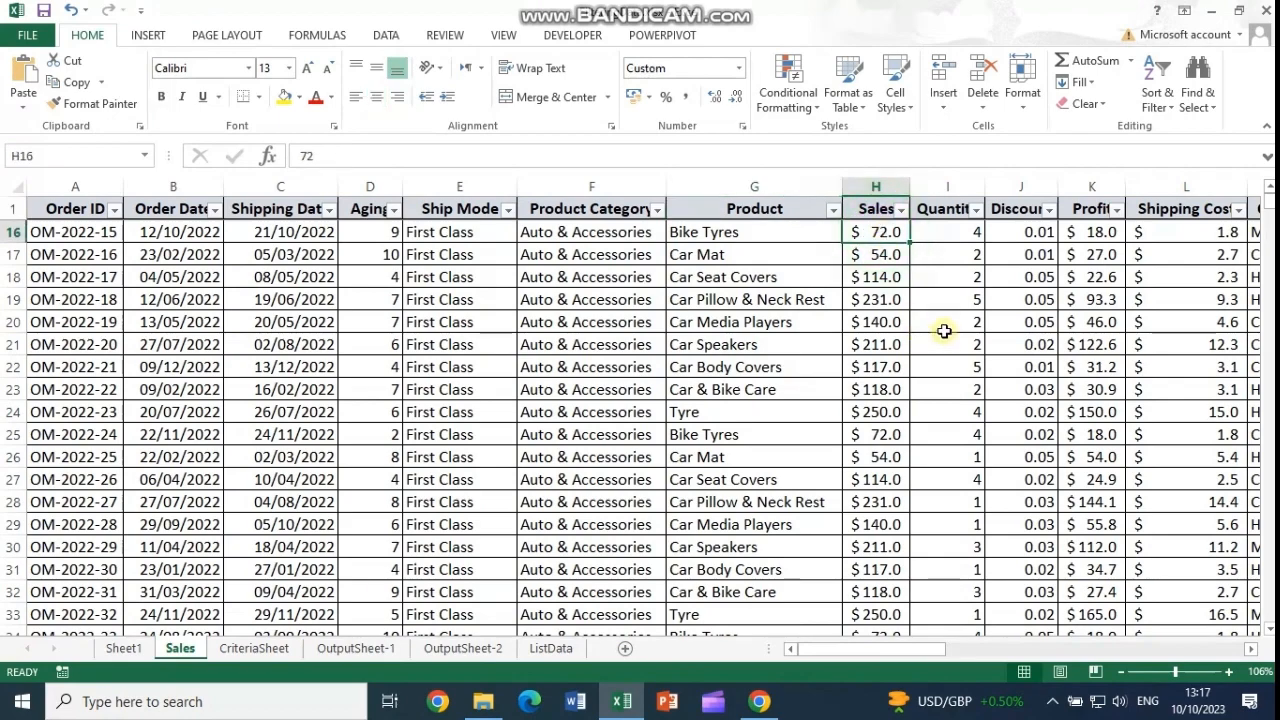
key("ctrl+shift+Down")
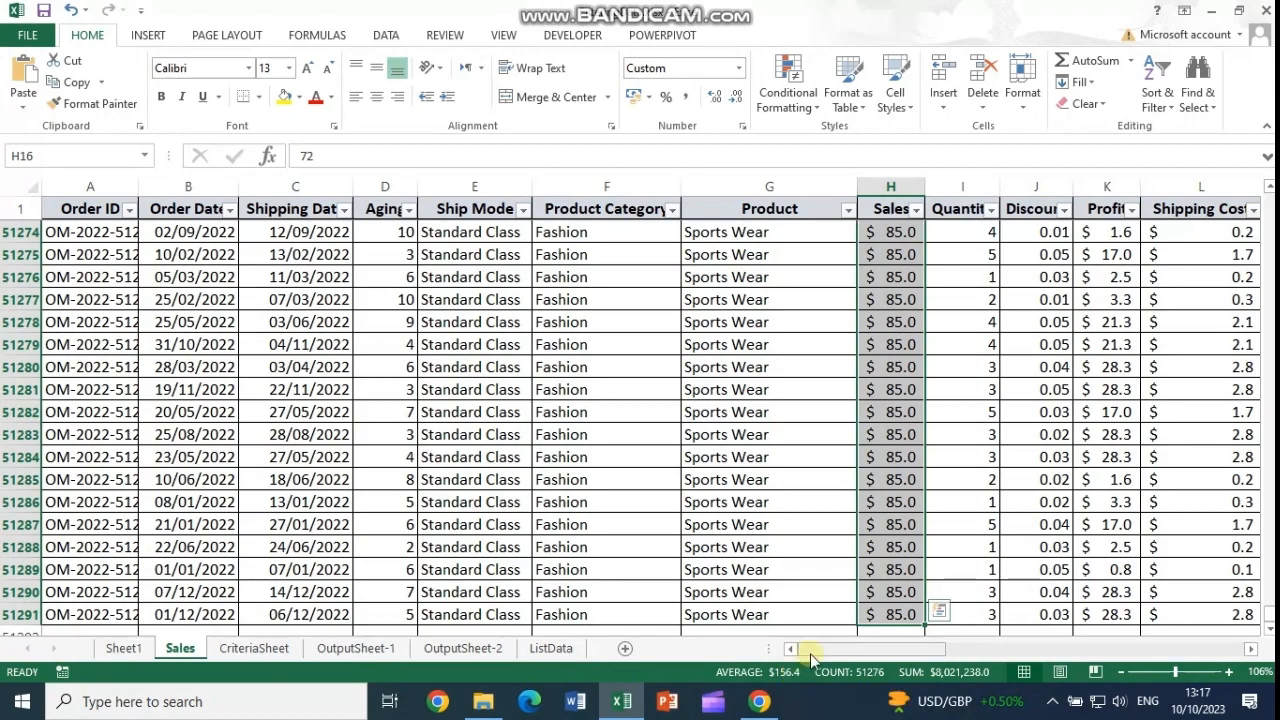
left_click_drag(1268, 625, 1268, 195)
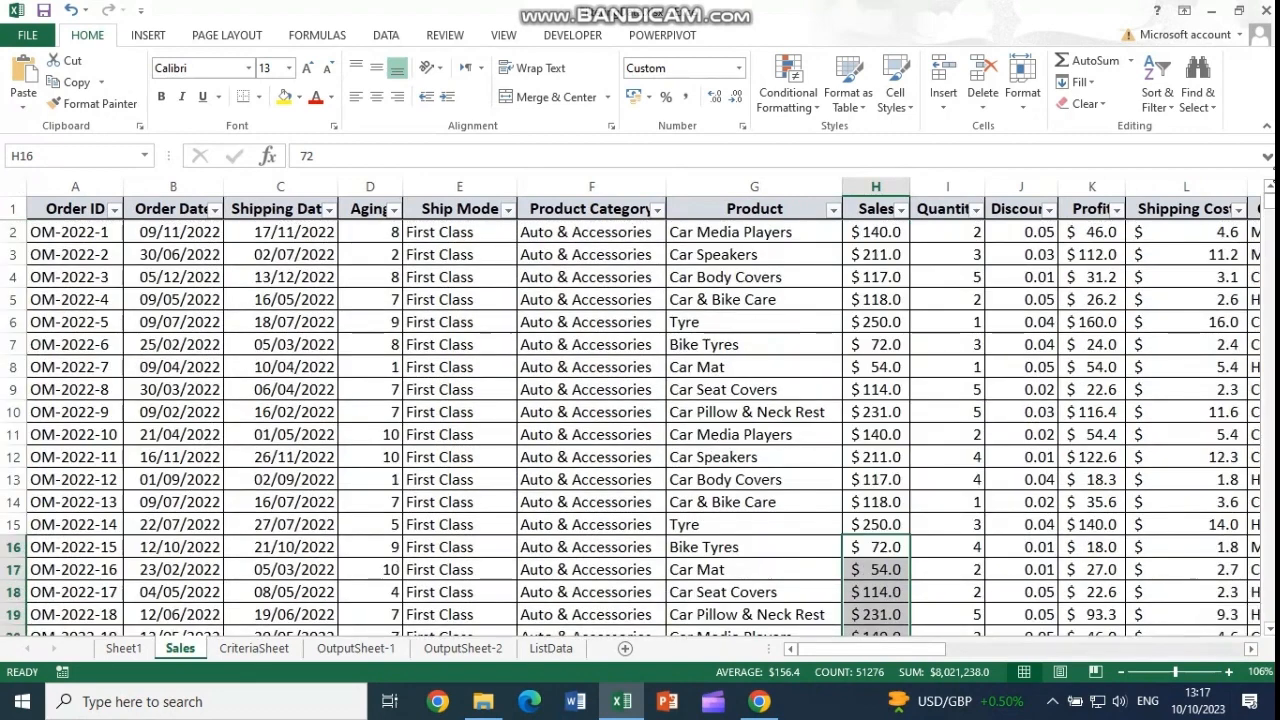
Apply an Above Average number filter to the Sales column and review the filtered rows.
left_click(866, 209)
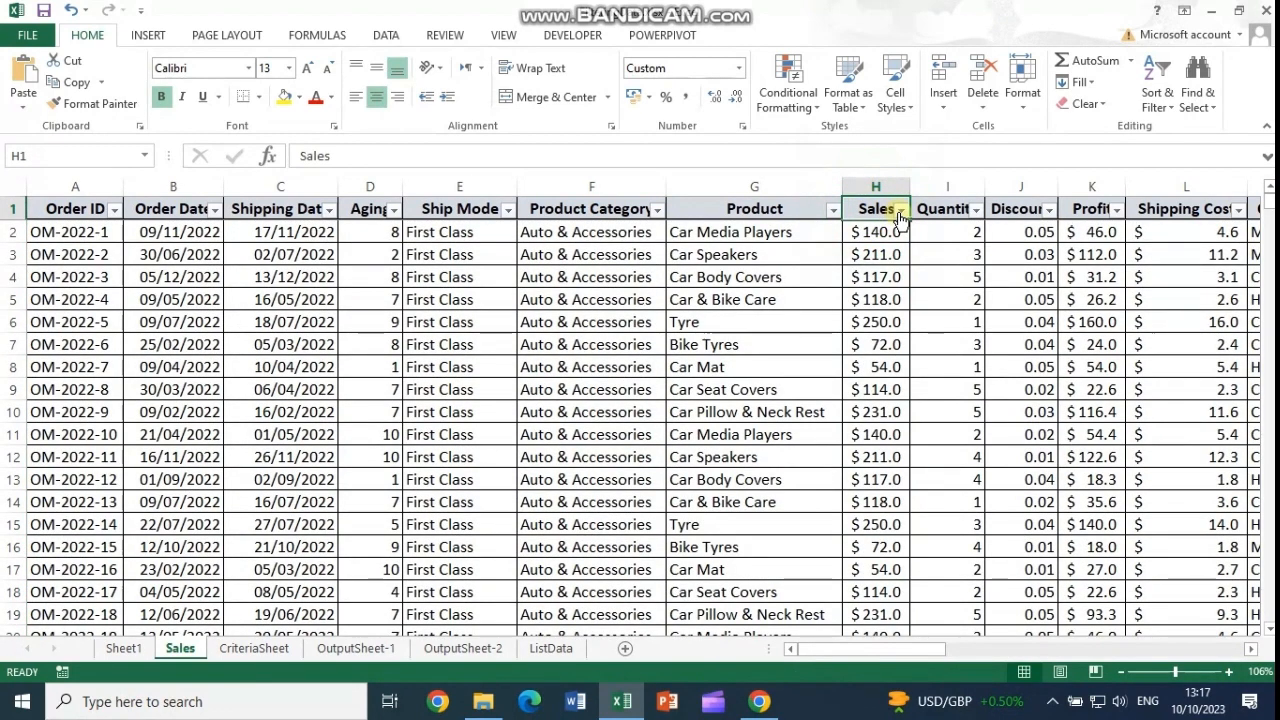
left_click(900, 209)
mouse_move(727, 346)
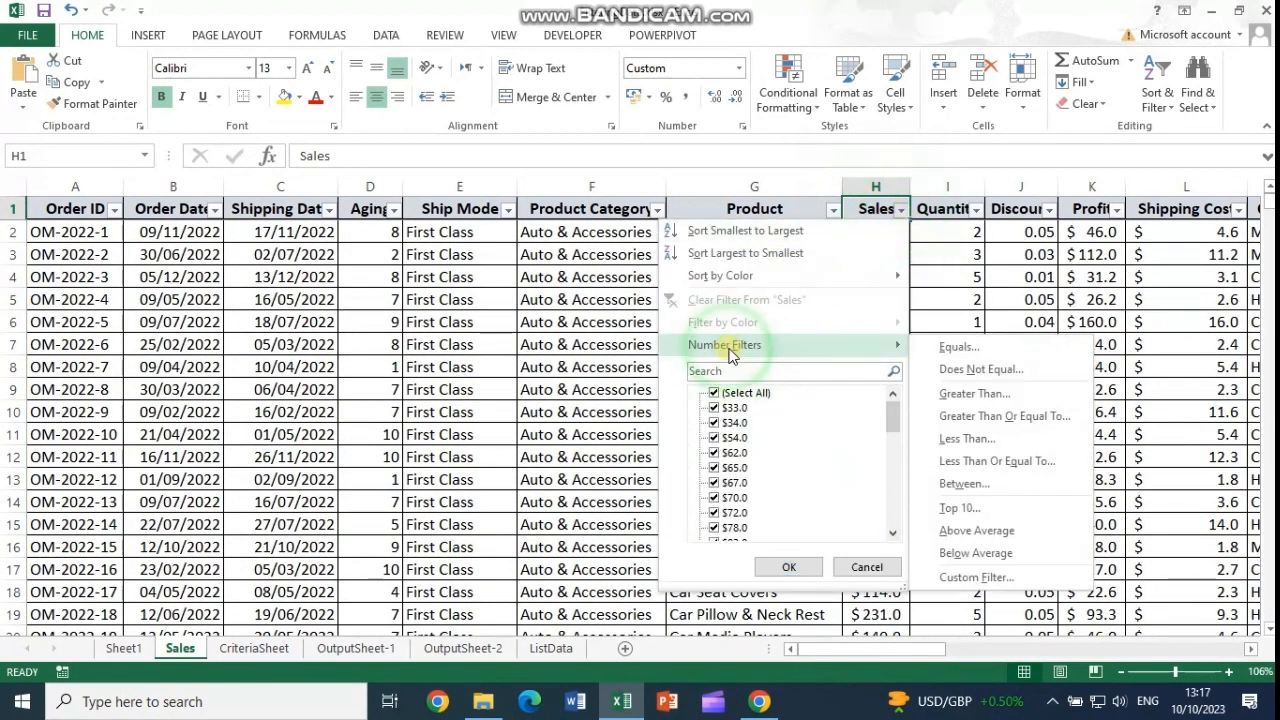
left_click(1000, 530)
left_click_drag(876, 240, 874, 591)
scroll(874, 591, "down", 4)
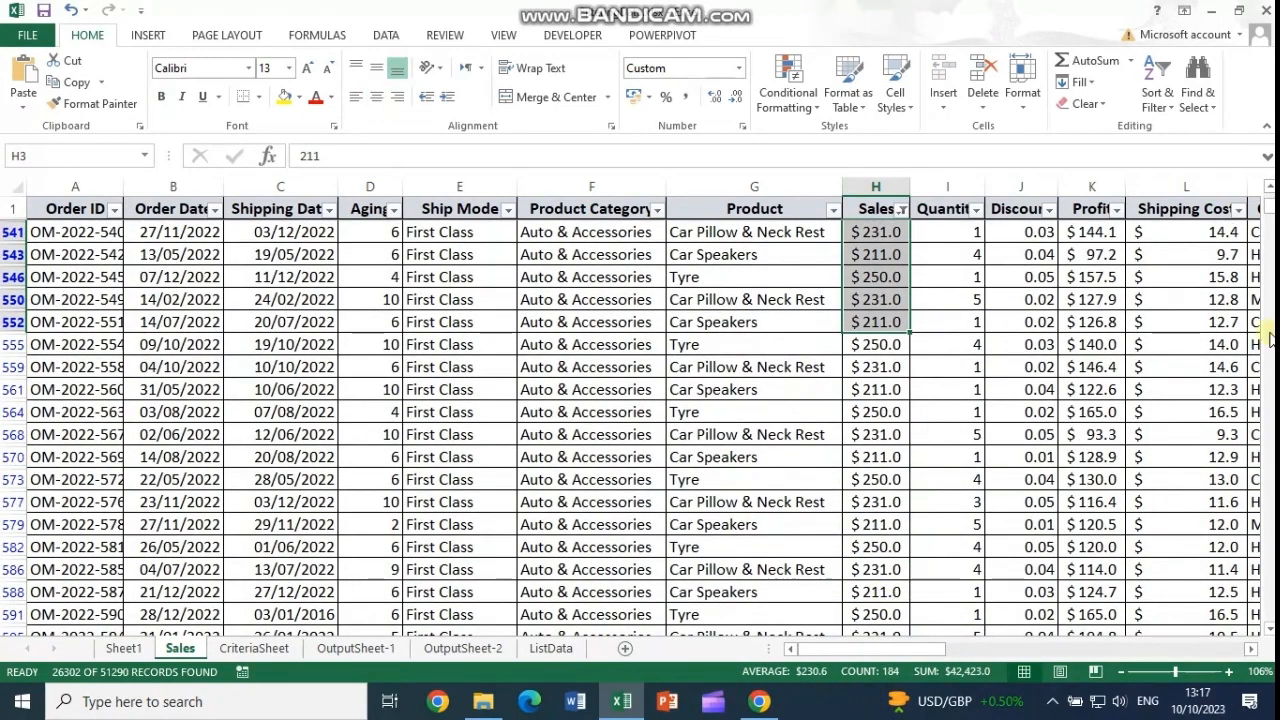
left_click_drag(1268, 215, 1263, 192)
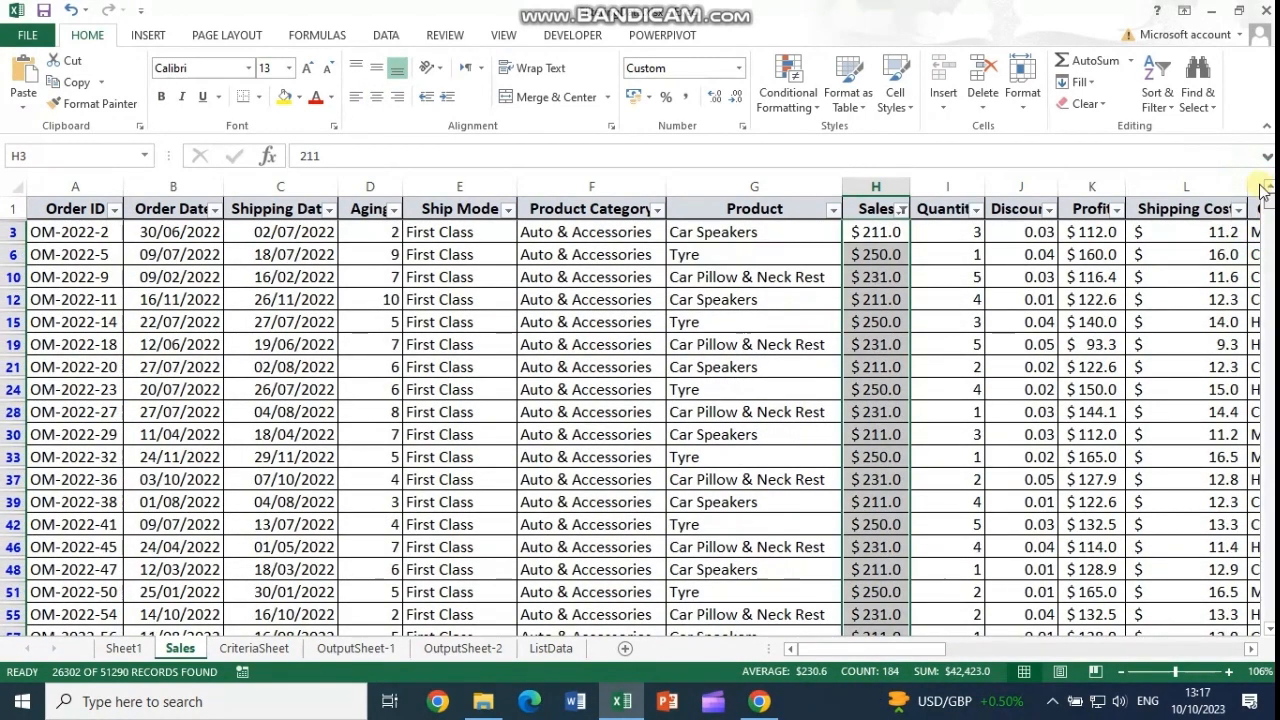
Apply a Contains text filter with the value Car to the Product column.
left_click(795, 210)
left_click(833, 208)
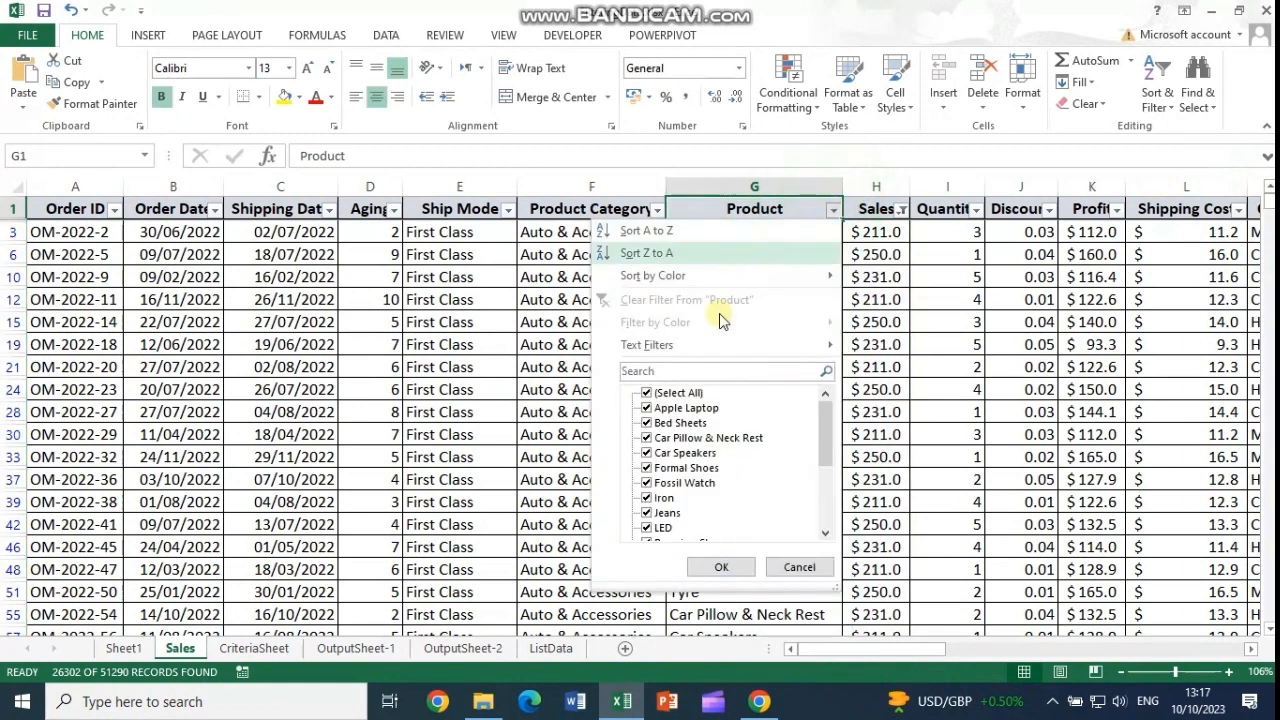
mouse_move(624, 348)
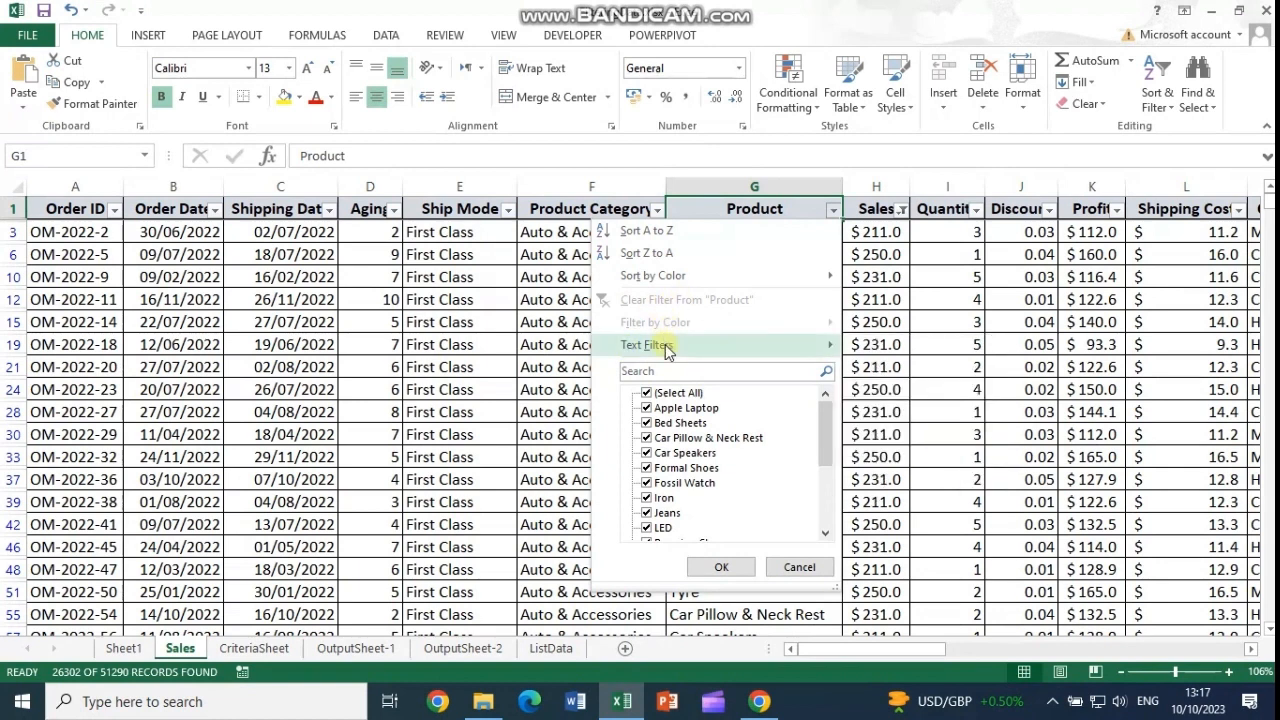
left_click(667, 347)
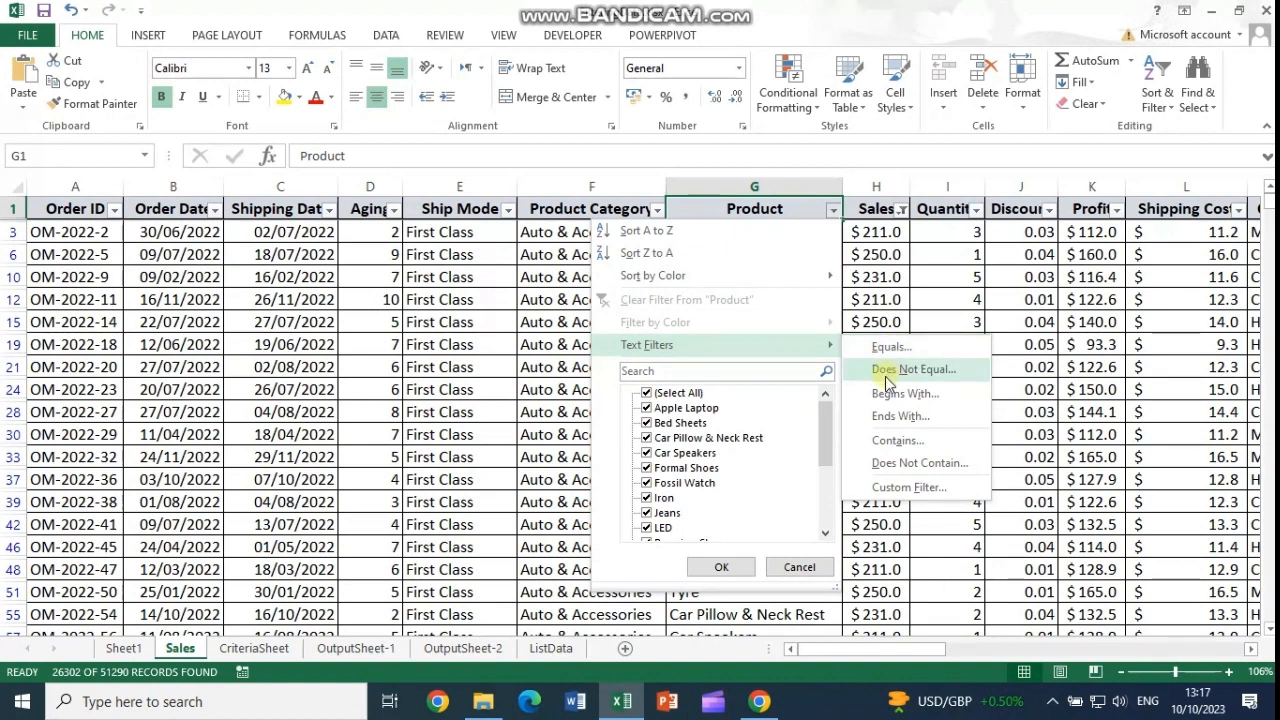
left_click(896, 445)
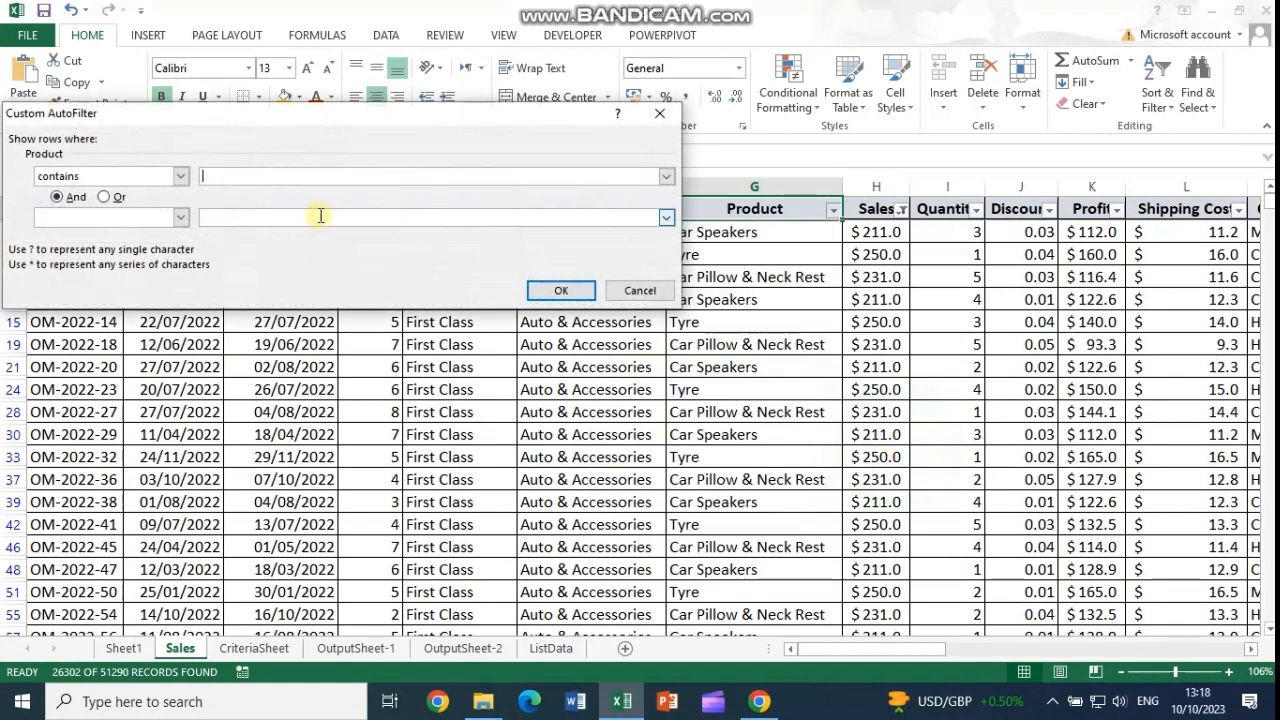
type("Car")
left_click(560, 290)
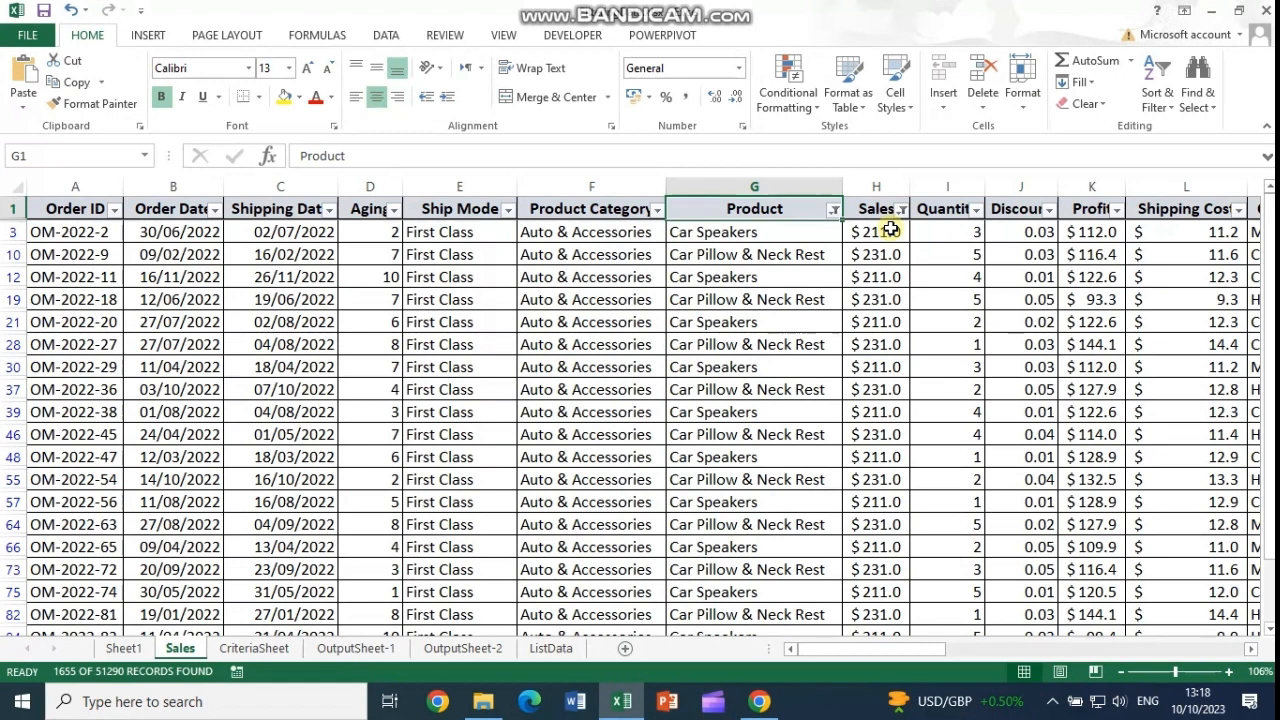
Apply a Before date filter of 31/07/2022 to the Order Date column.
left_click(163, 210)
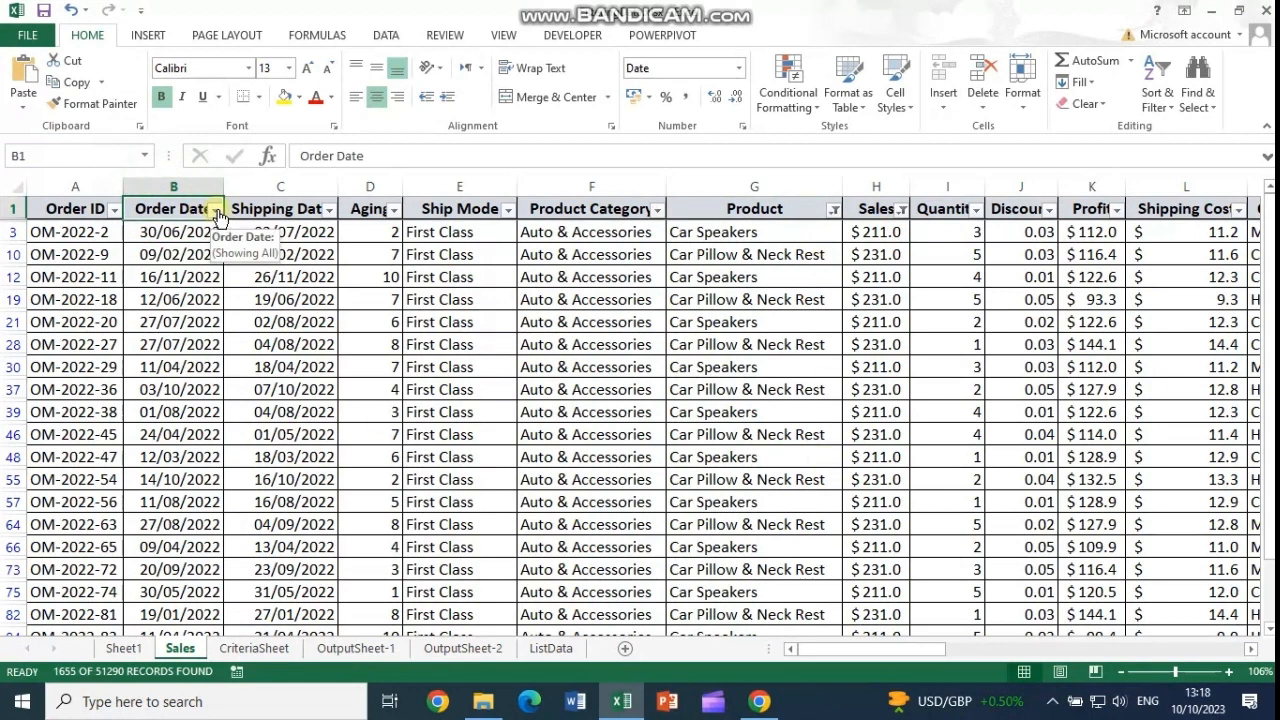
left_click(214, 210)
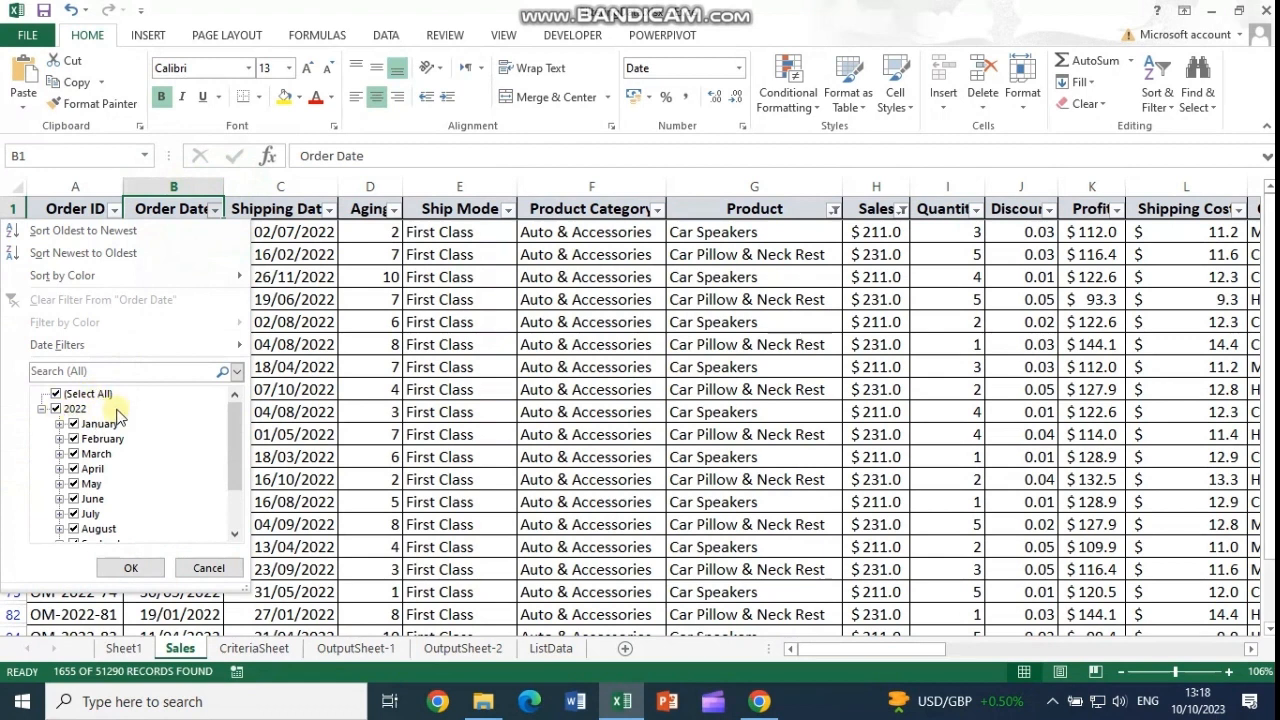
scroll(97, 521, "down", 2)
scroll(110, 512, "up", 2)
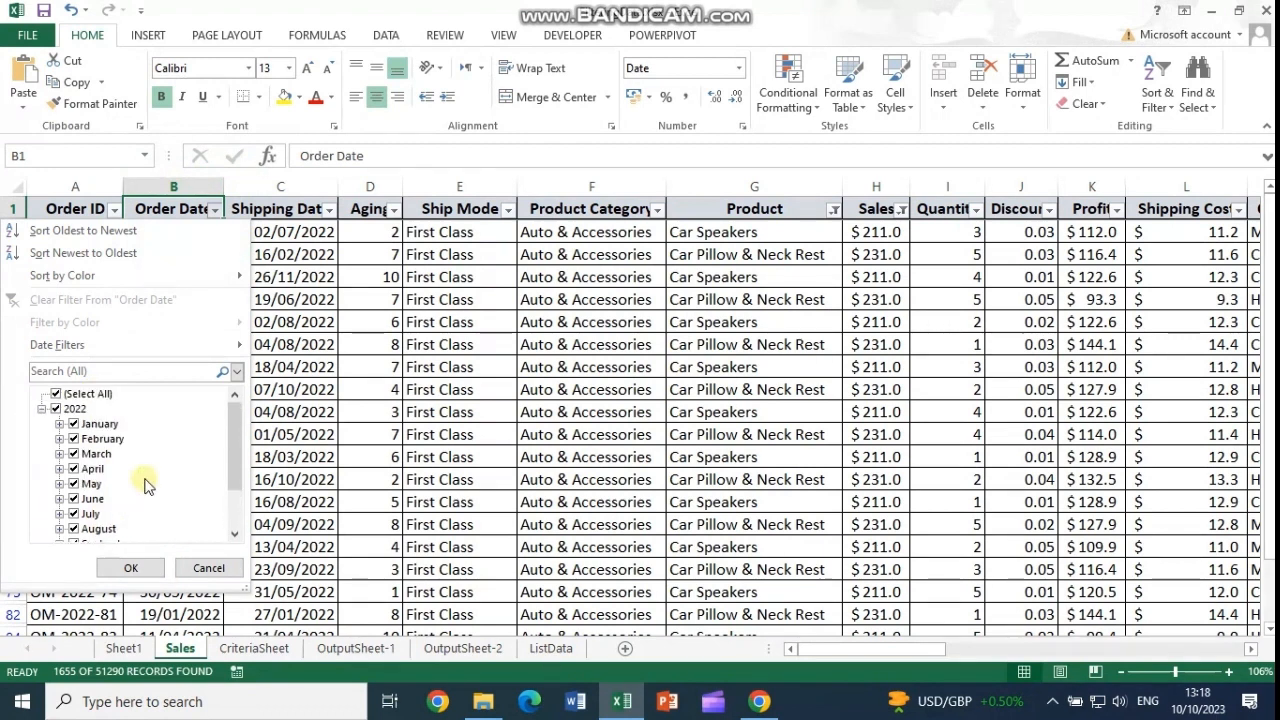
mouse_move(87, 349)
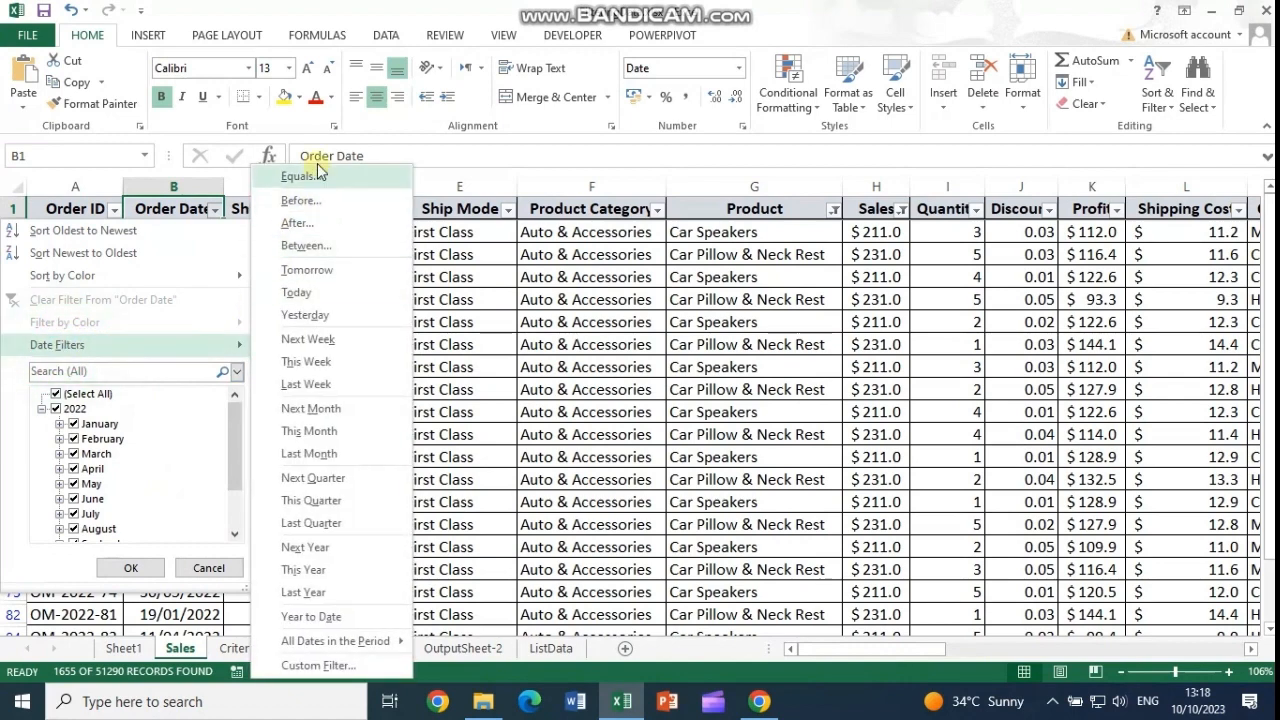
left_click(322, 200)
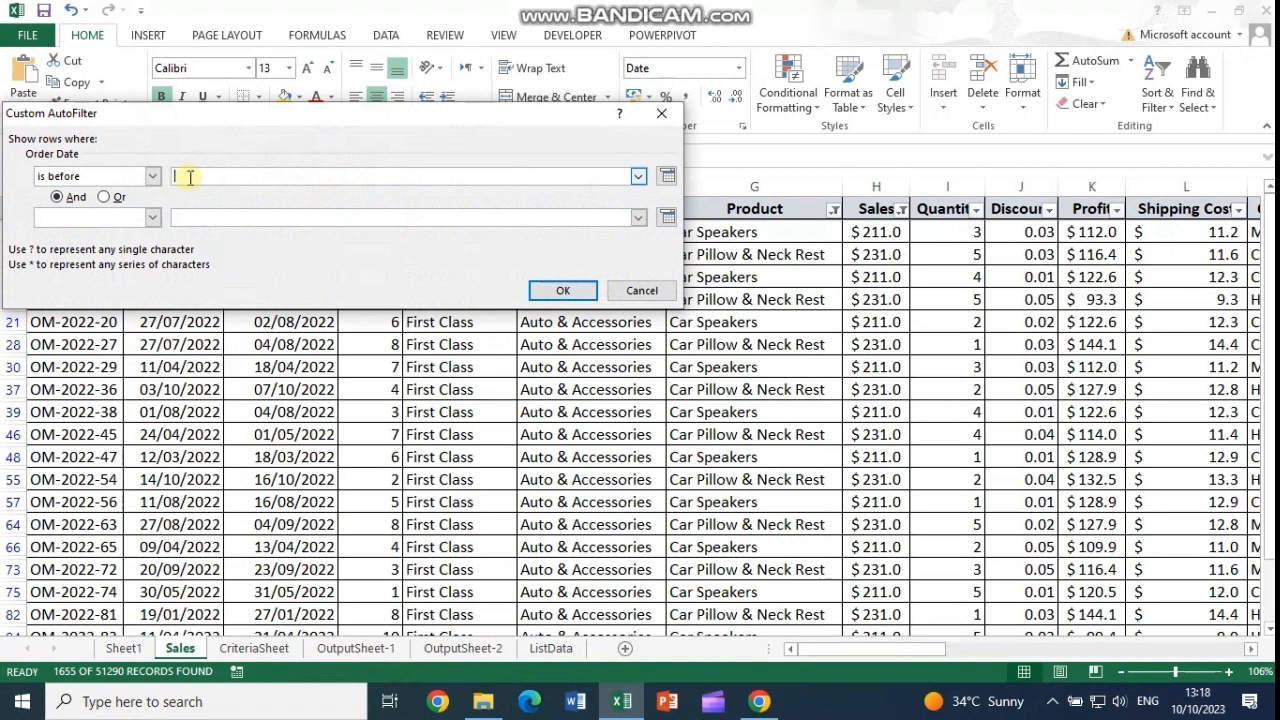
type("31/07/2022")
left_click(564, 289)
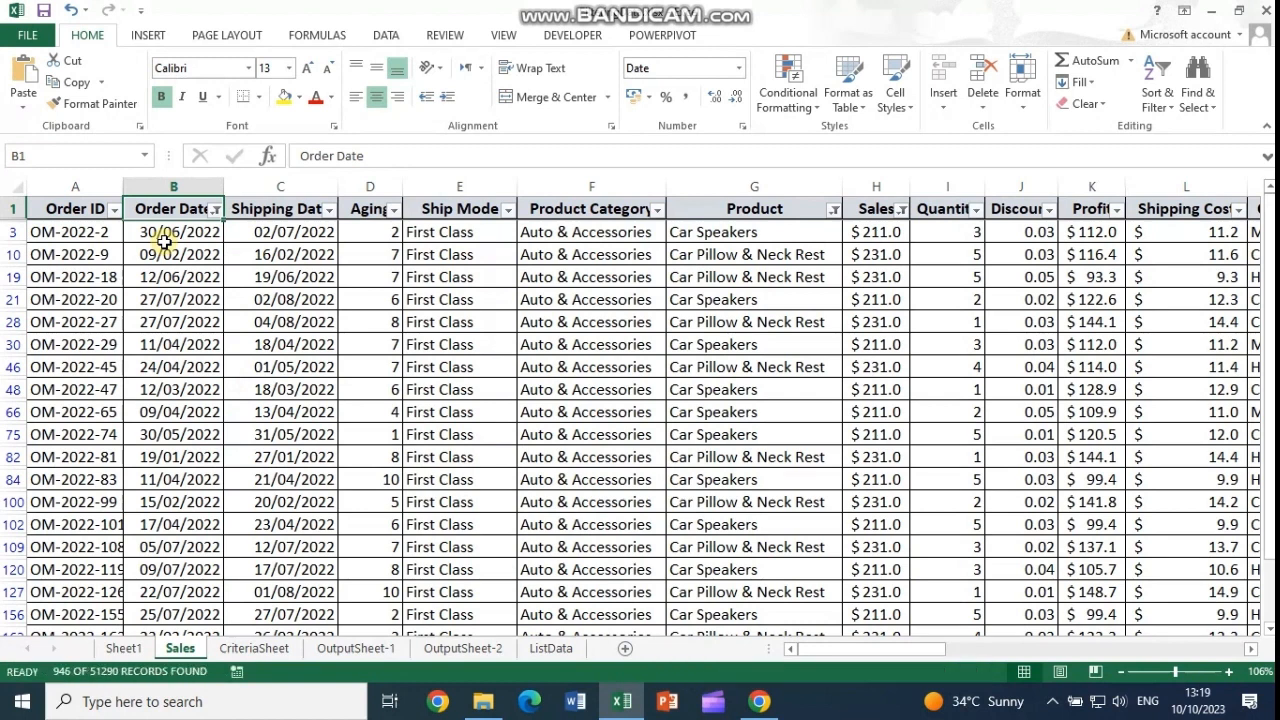
Clear the filters from the Order Date, Product and Sales columns.
left_click(215, 209)
mouse_move(100, 345)
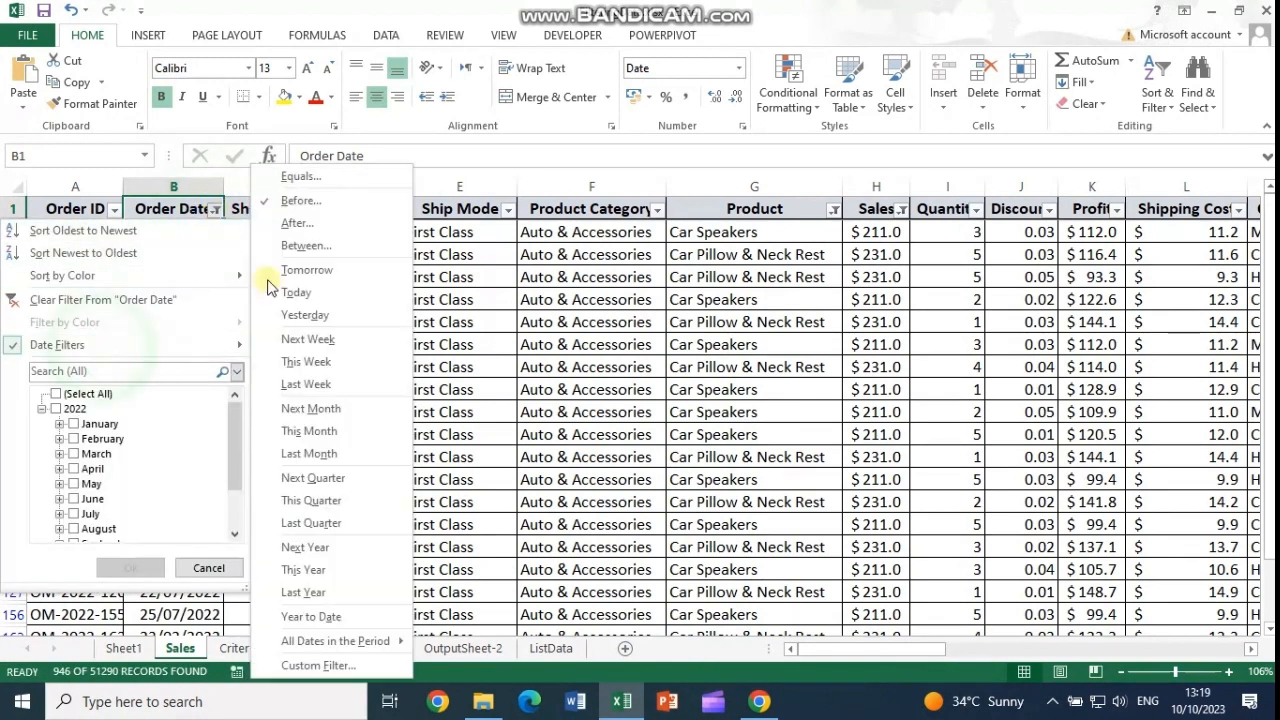
left_click(76, 303)
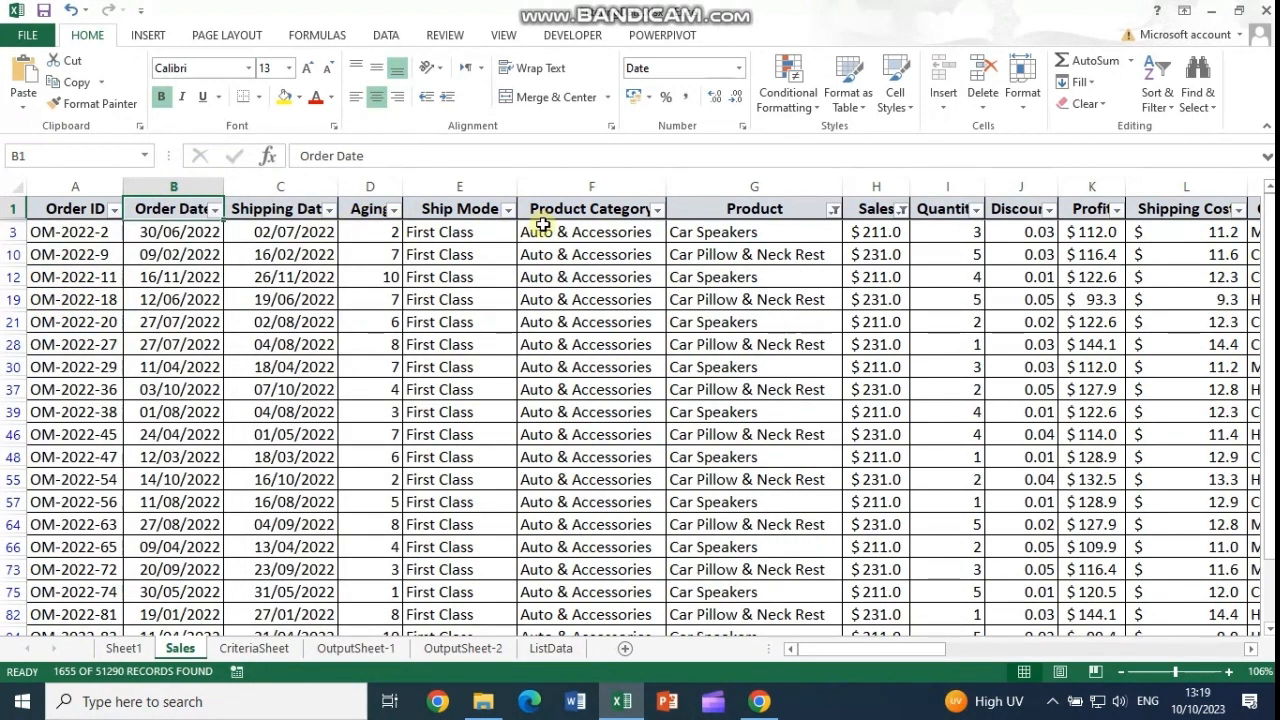
left_click(834, 211)
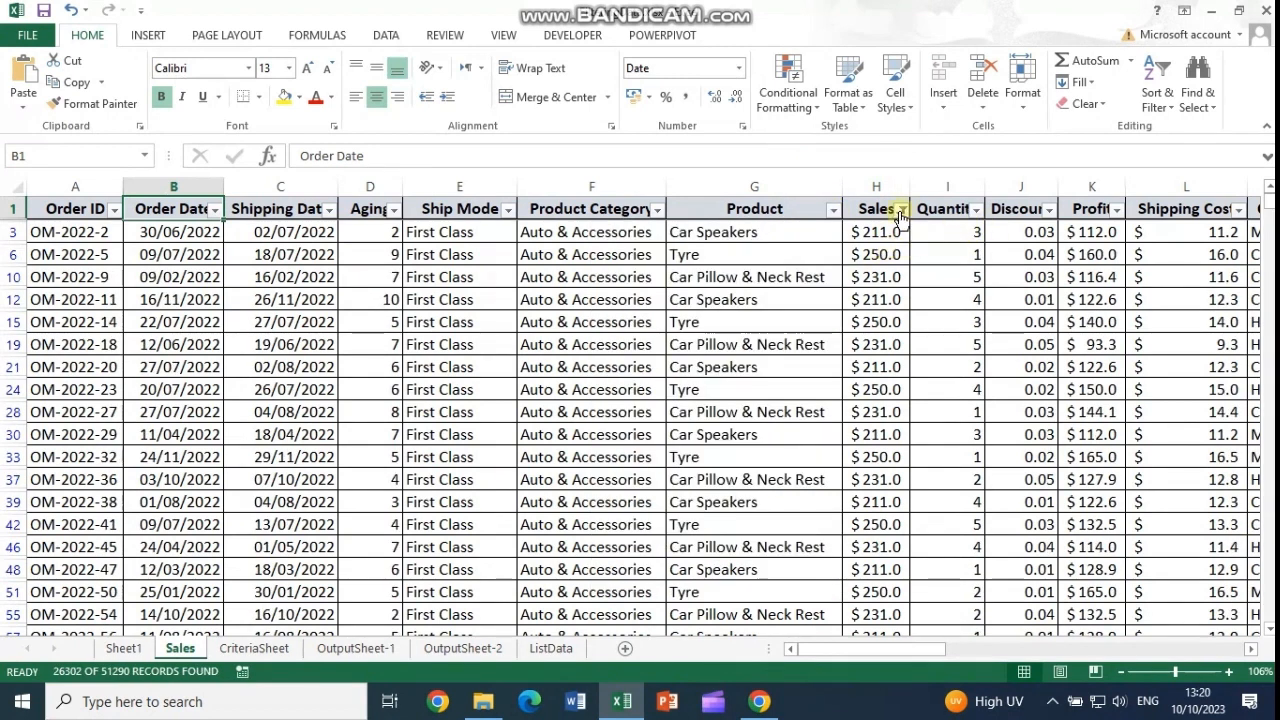
left_click(901, 211)
left_click(712, 299)
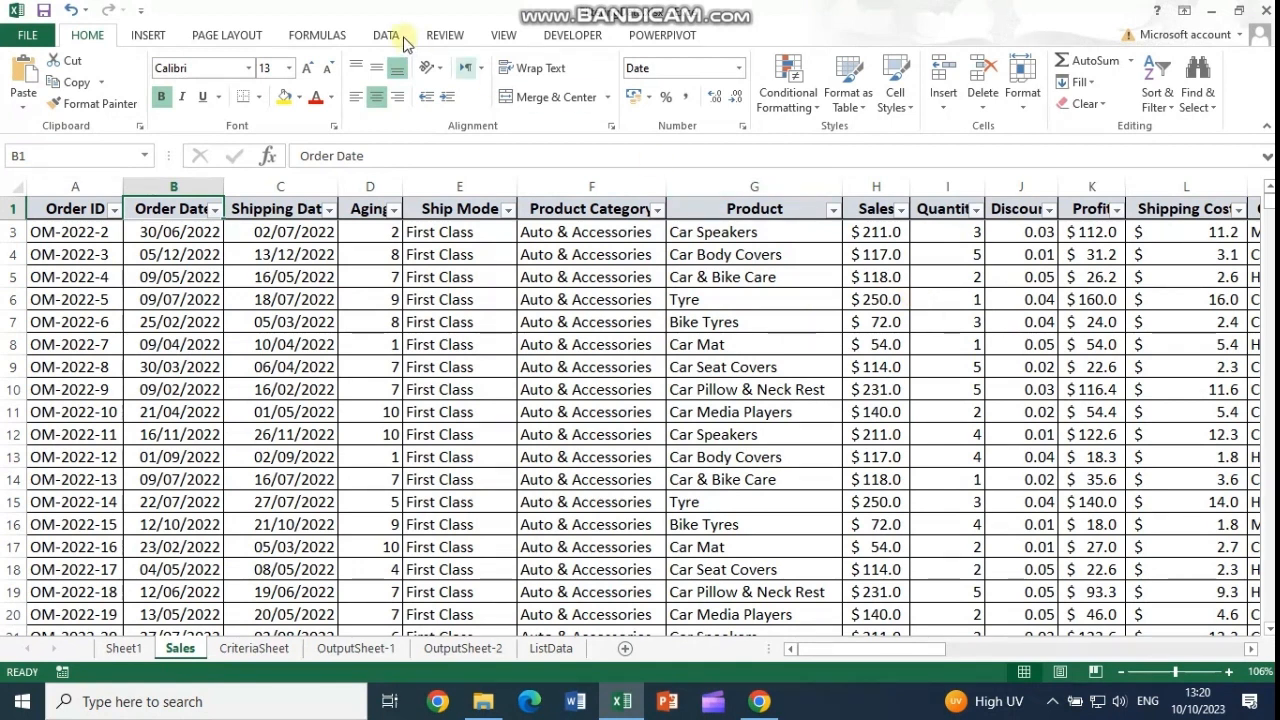
Turn off filtering for the header row of the Sales sheet.
left_click(94, 209)
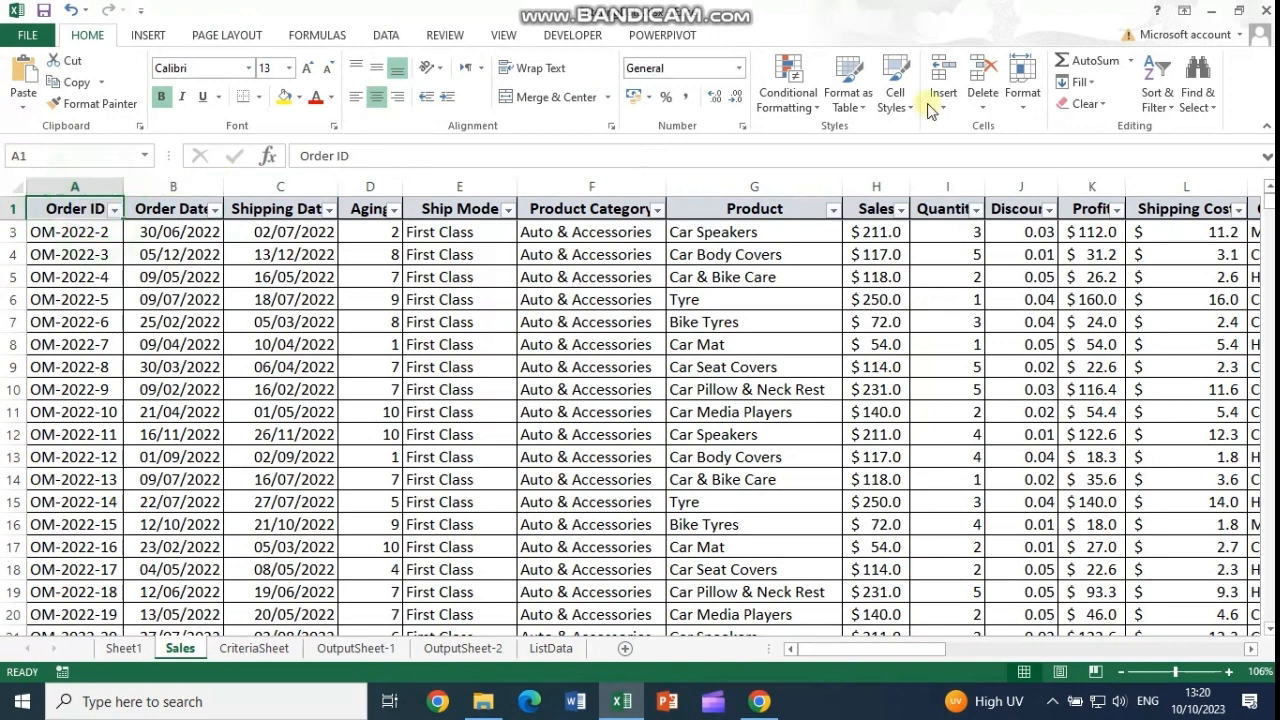
left_click(1160, 95)
left_click(1168, 205)
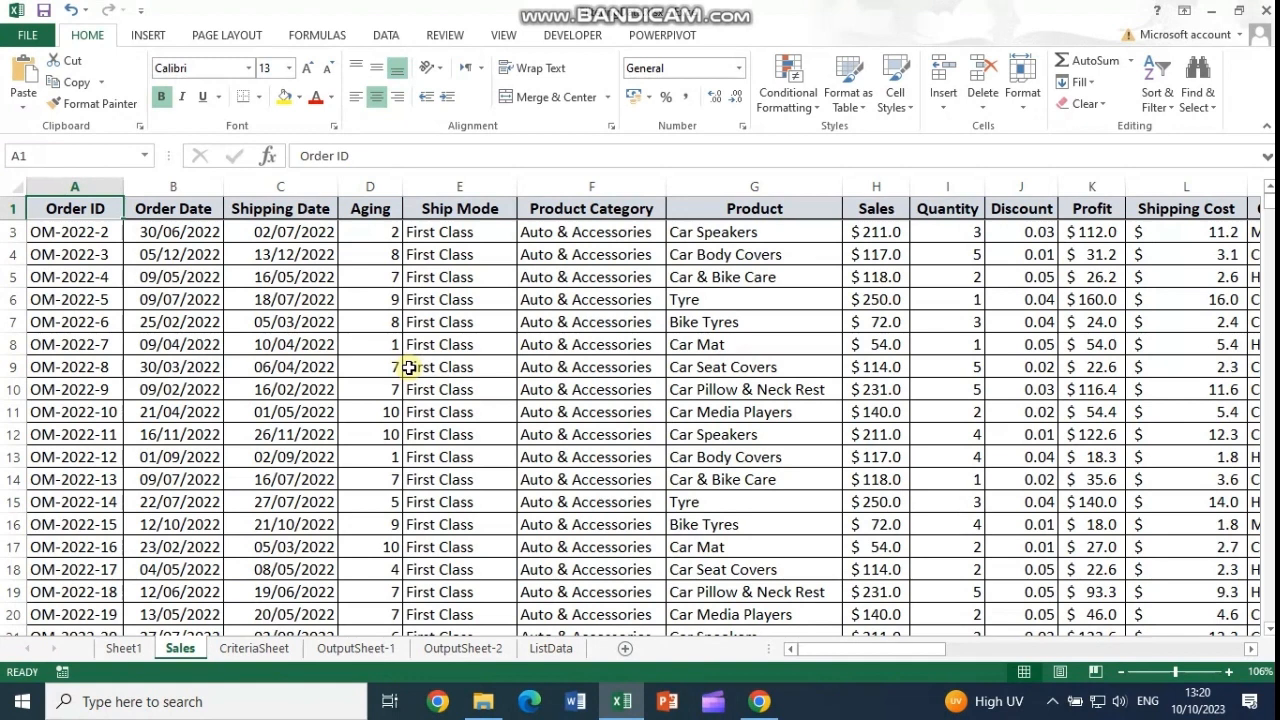
Examine the CriteriaSheet's Product Category, Product and Region criteria, including the choices available for Product Category.
left_click(278, 651)
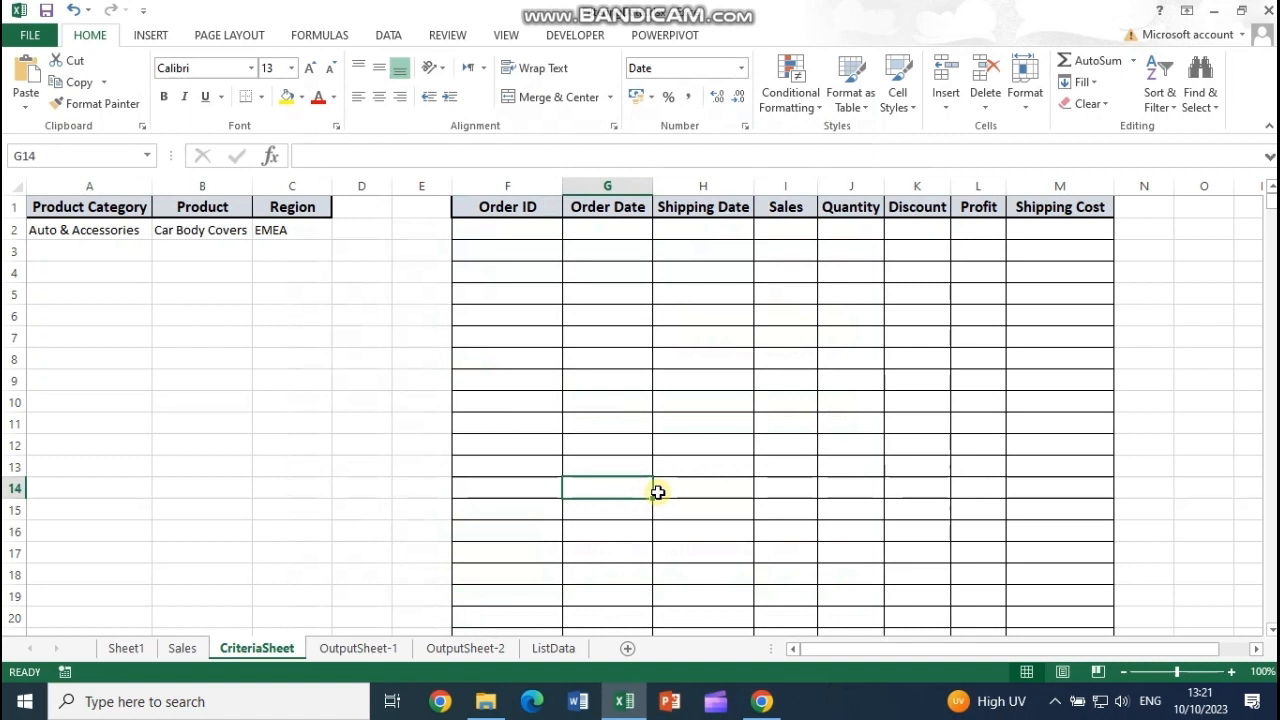
left_click_drag(92, 207, 275, 208)
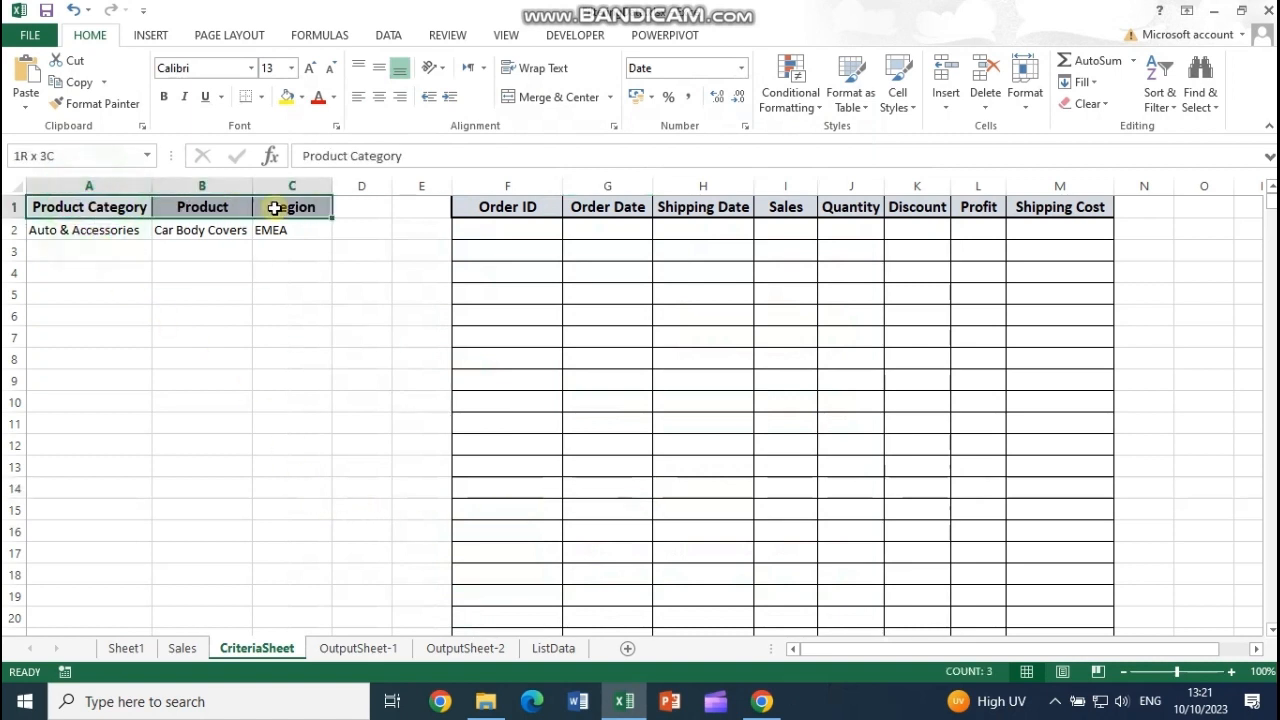
left_click_drag(74, 229, 271, 229)
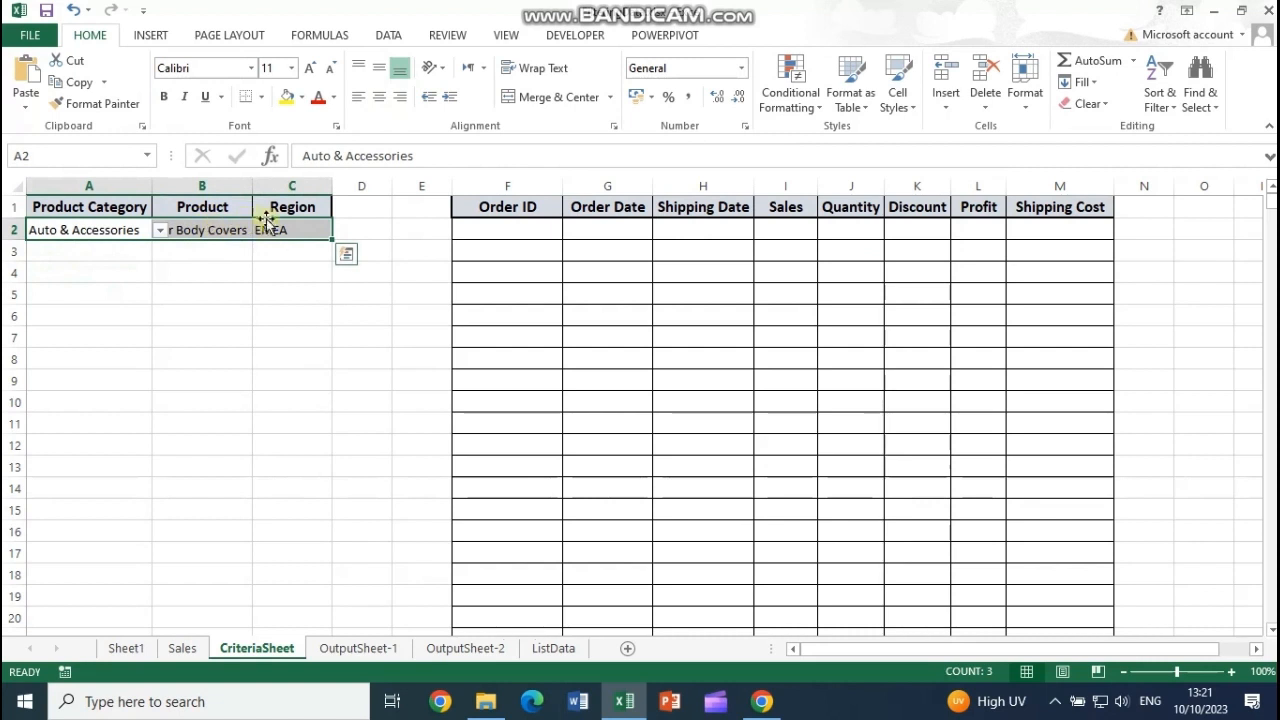
left_click(95, 233)
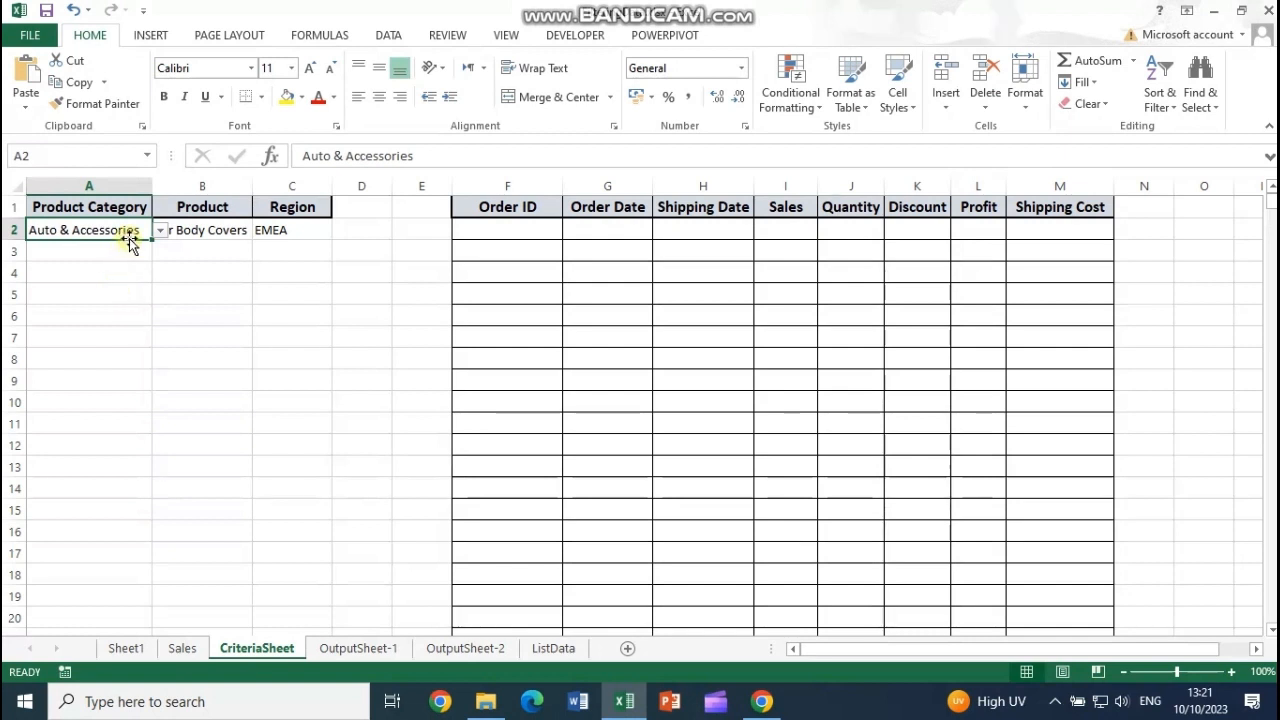
left_click(160, 231)
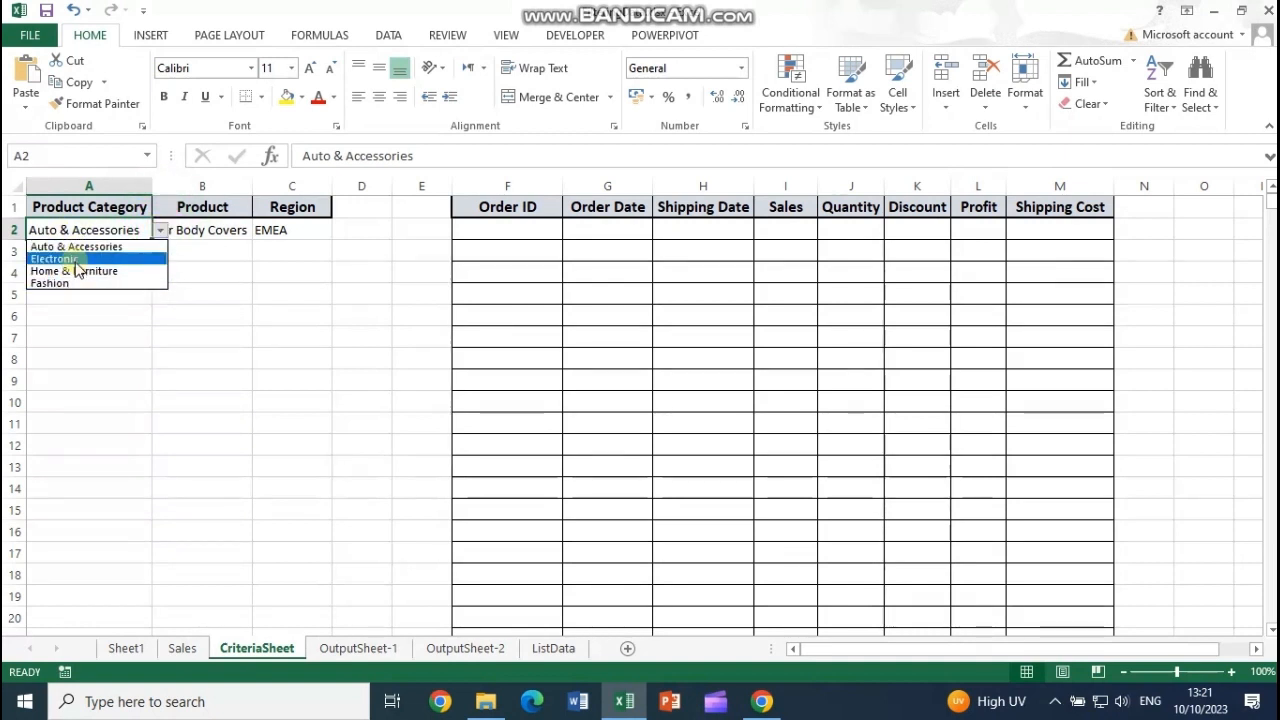
left_click(194, 231)
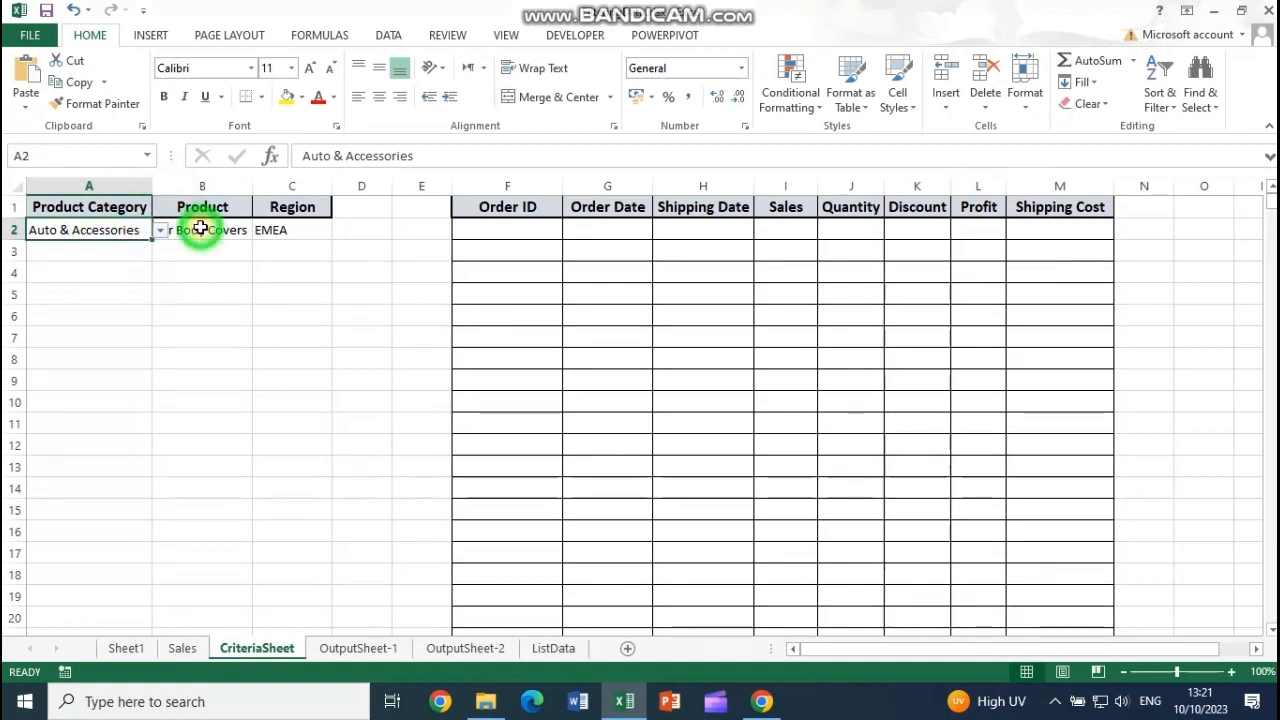
left_click(196, 231)
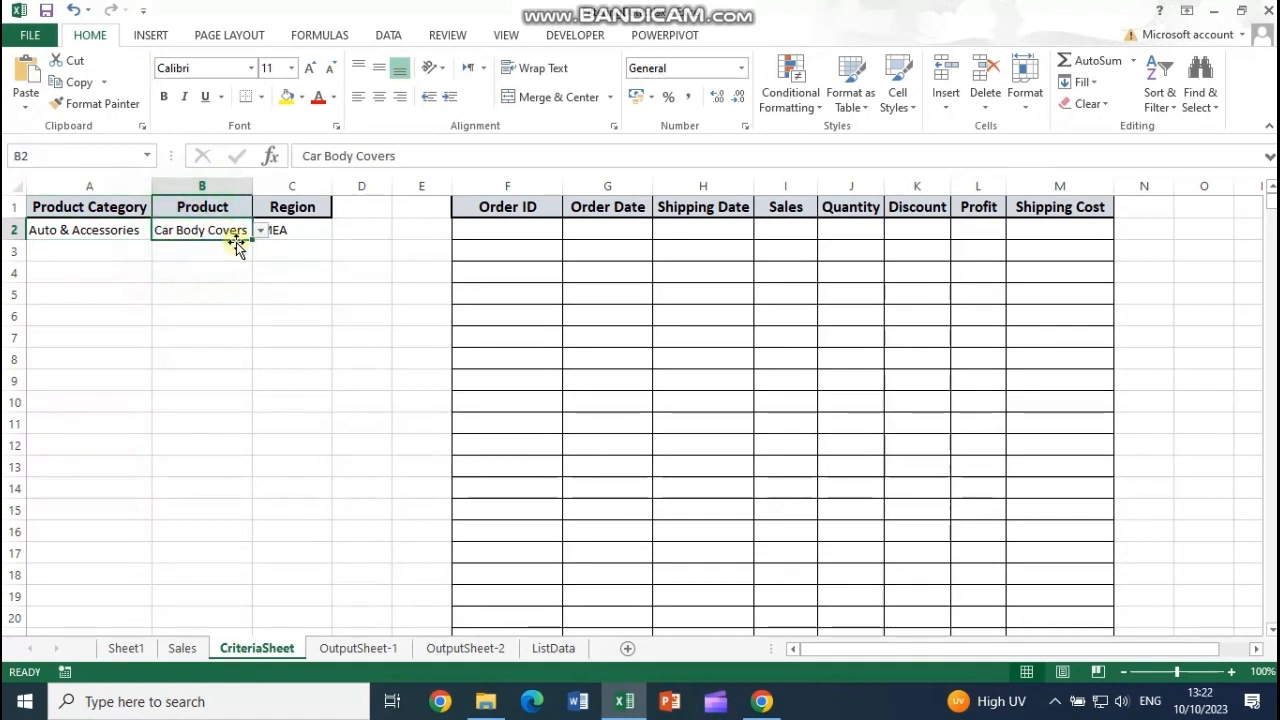
left_click(268, 234)
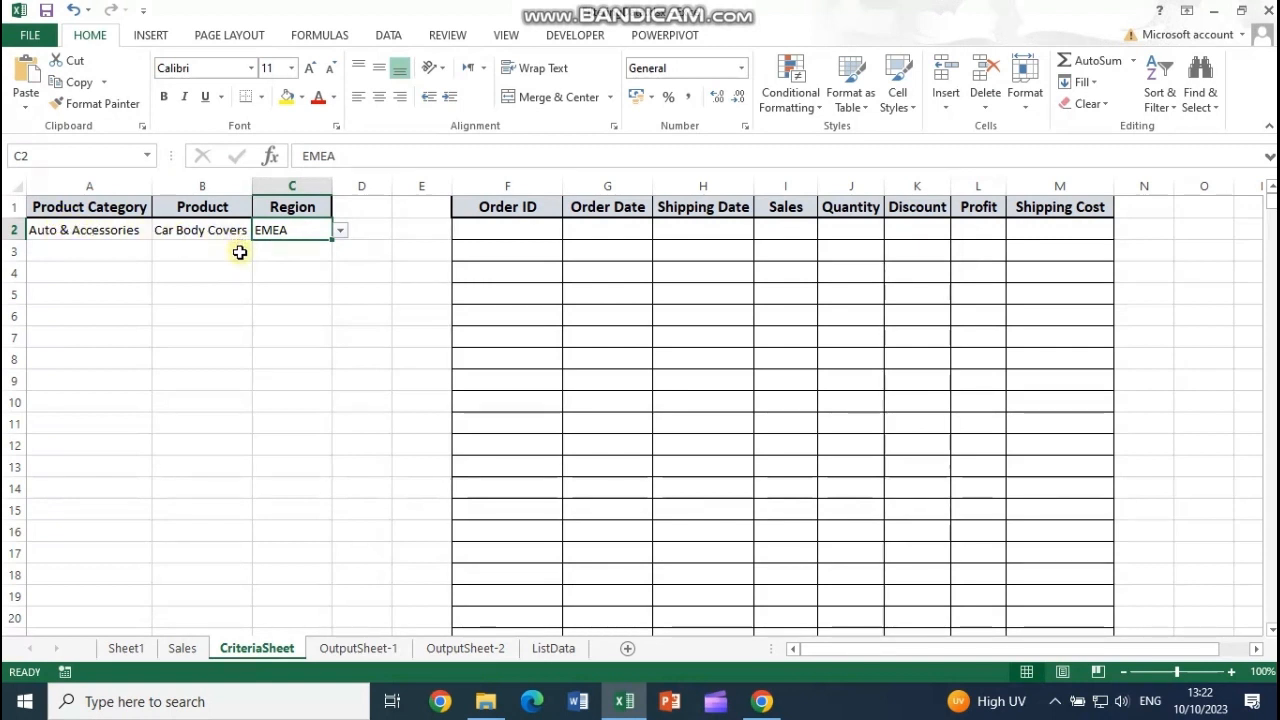
Check the defined name assigned to the criteria range A1:C2 on the CriteriaSheet.
left_click(54, 208)
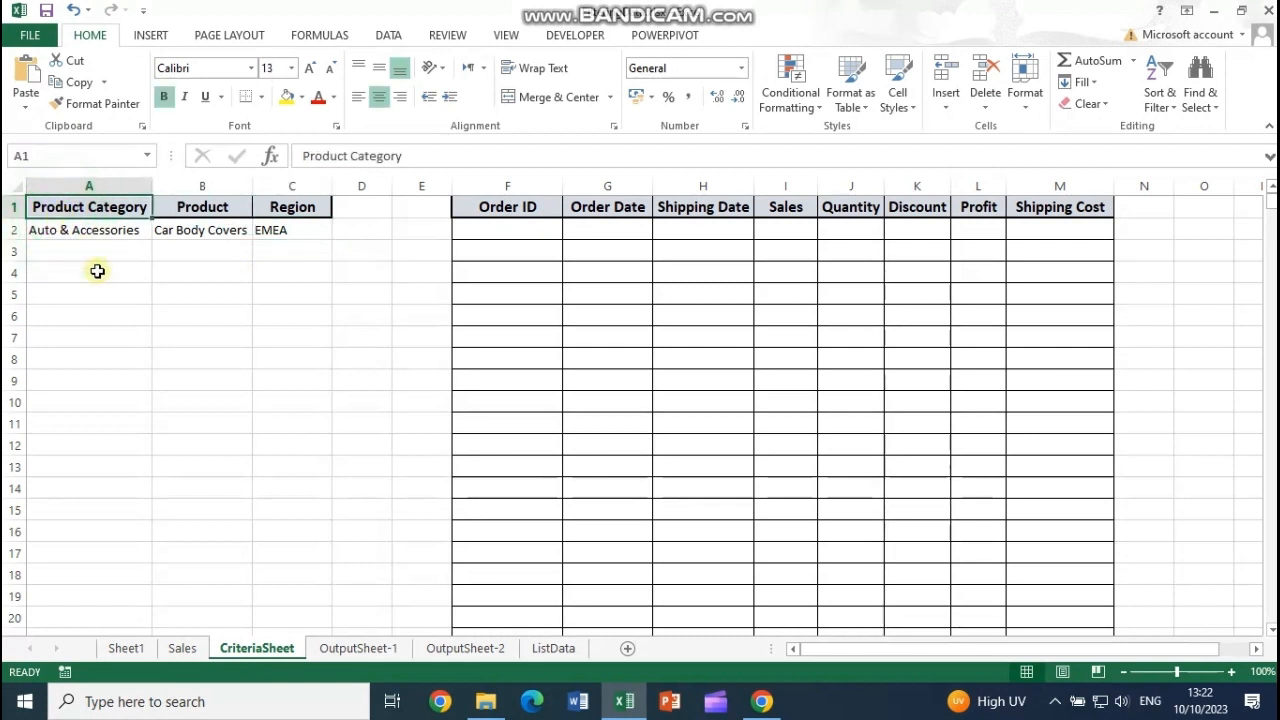
left_click_drag(94, 209, 276, 231)
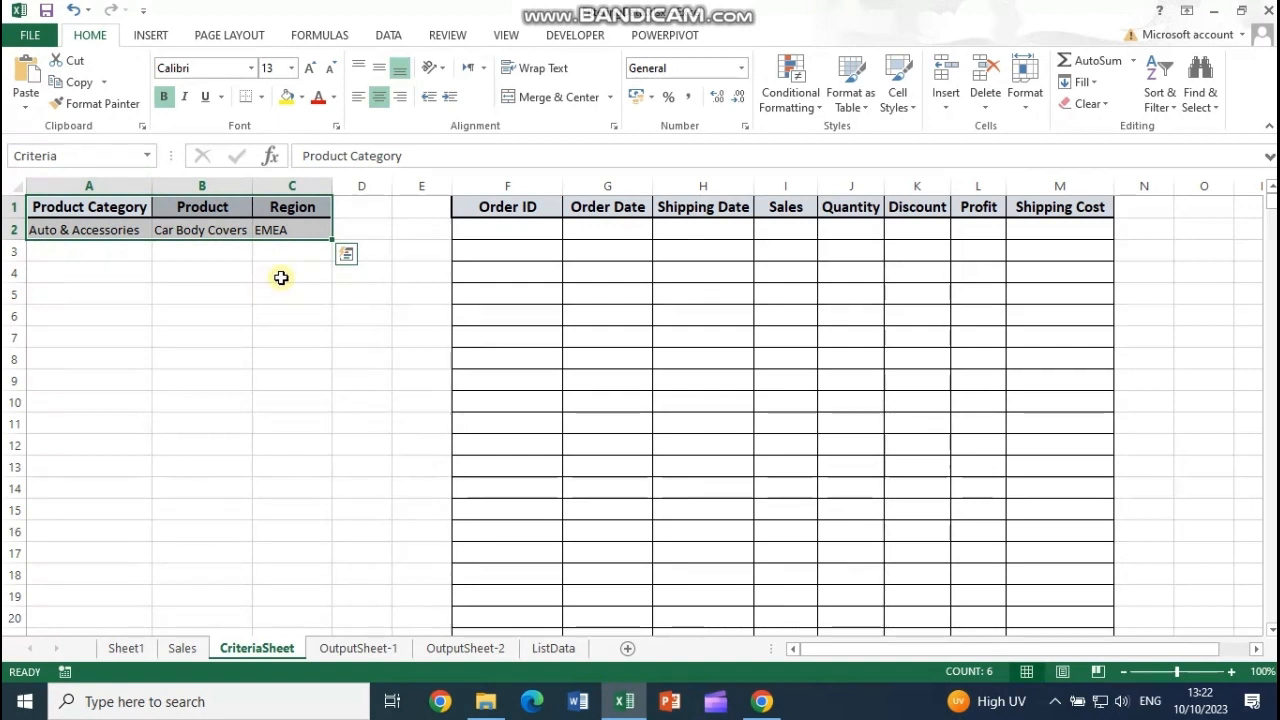
left_click(78, 156)
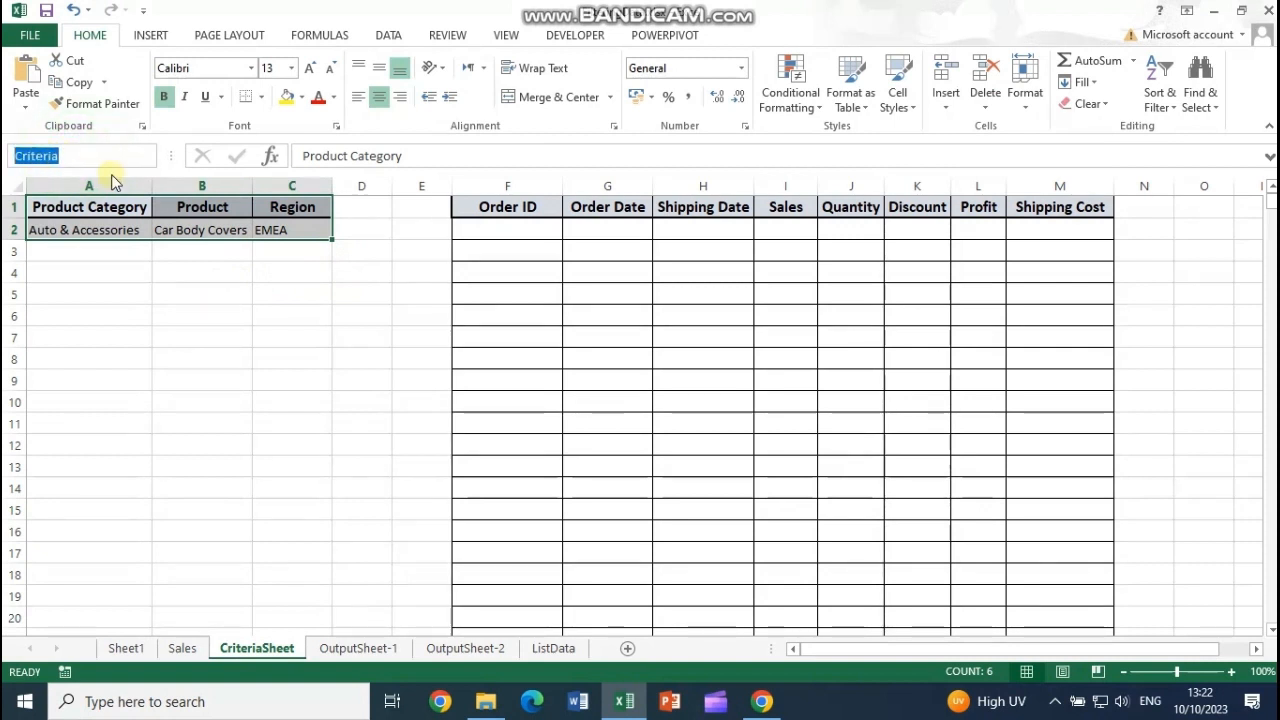
left_click(127, 271)
left_click_drag(108, 208, 285, 232)
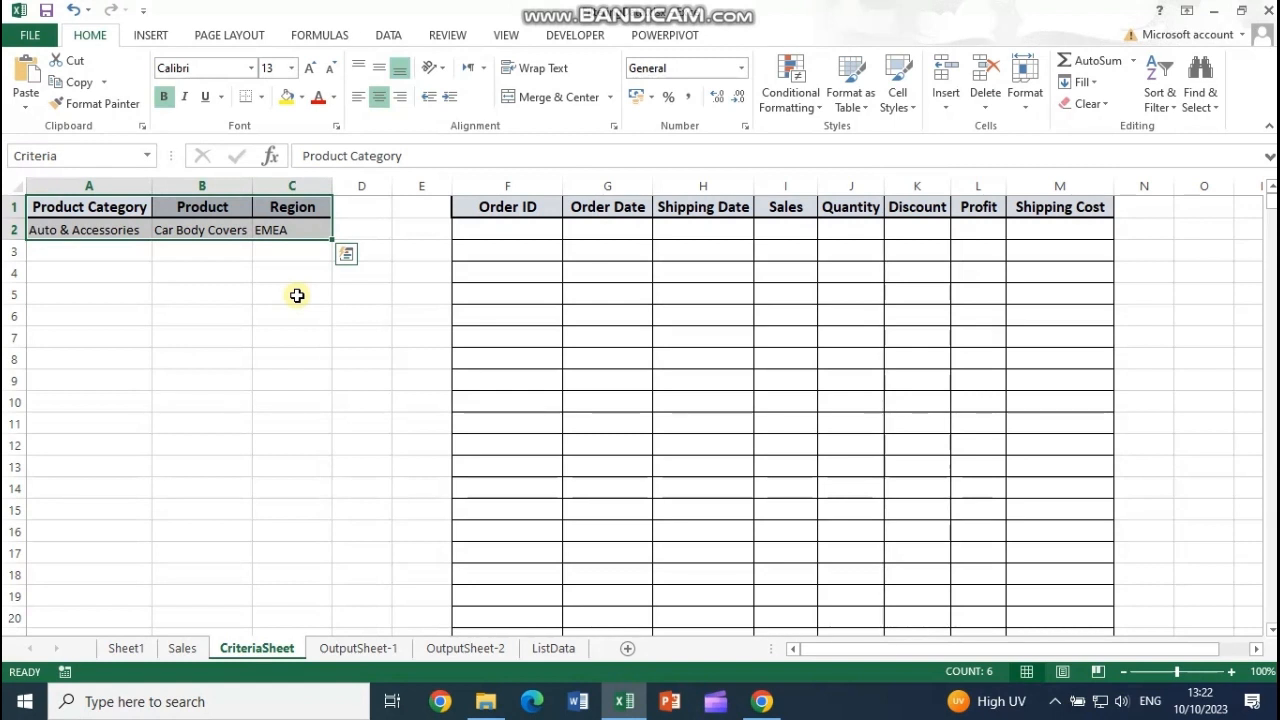
left_click(64, 281)
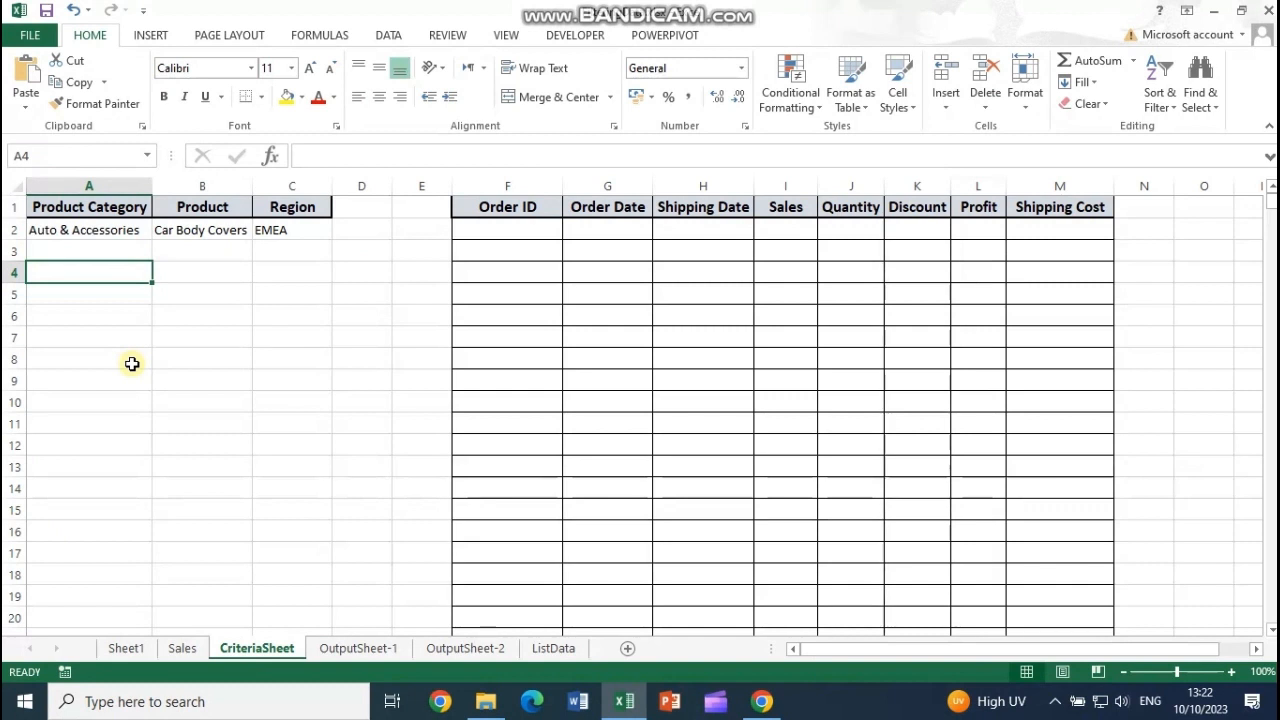
left_click(389, 37)
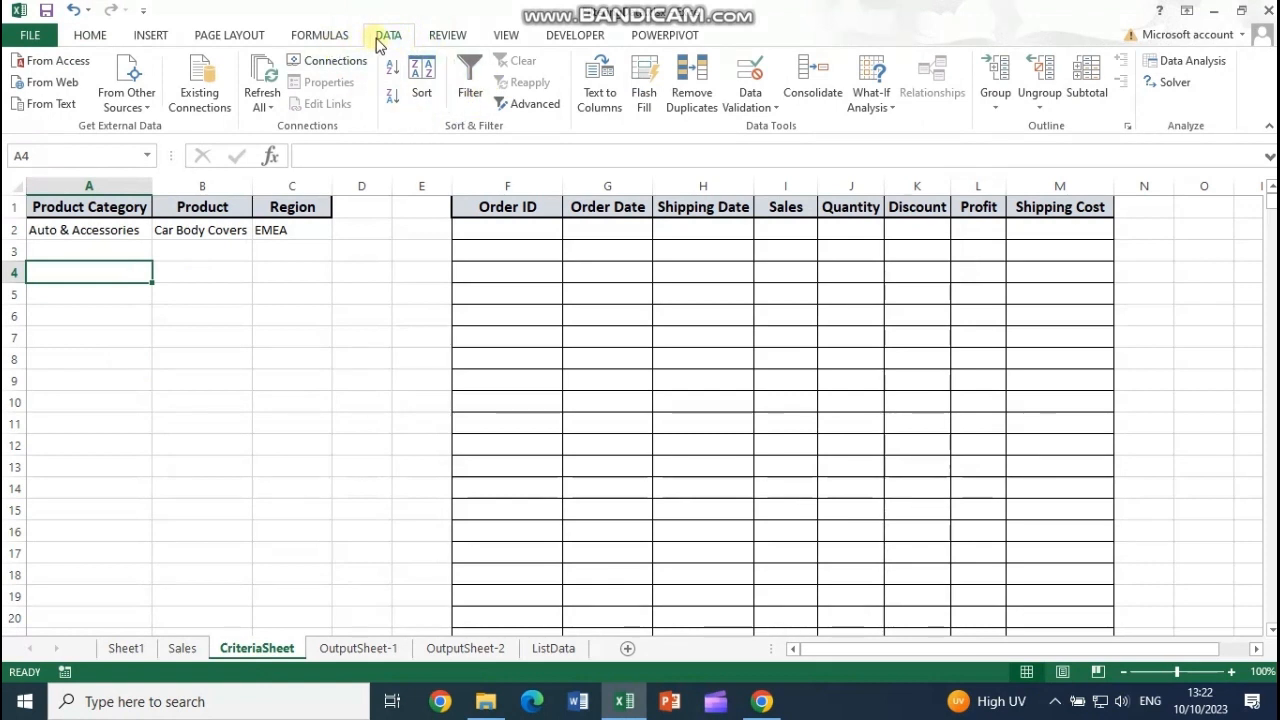
left_click(515, 108)
left_click_drag(363, 111, 684, 88)
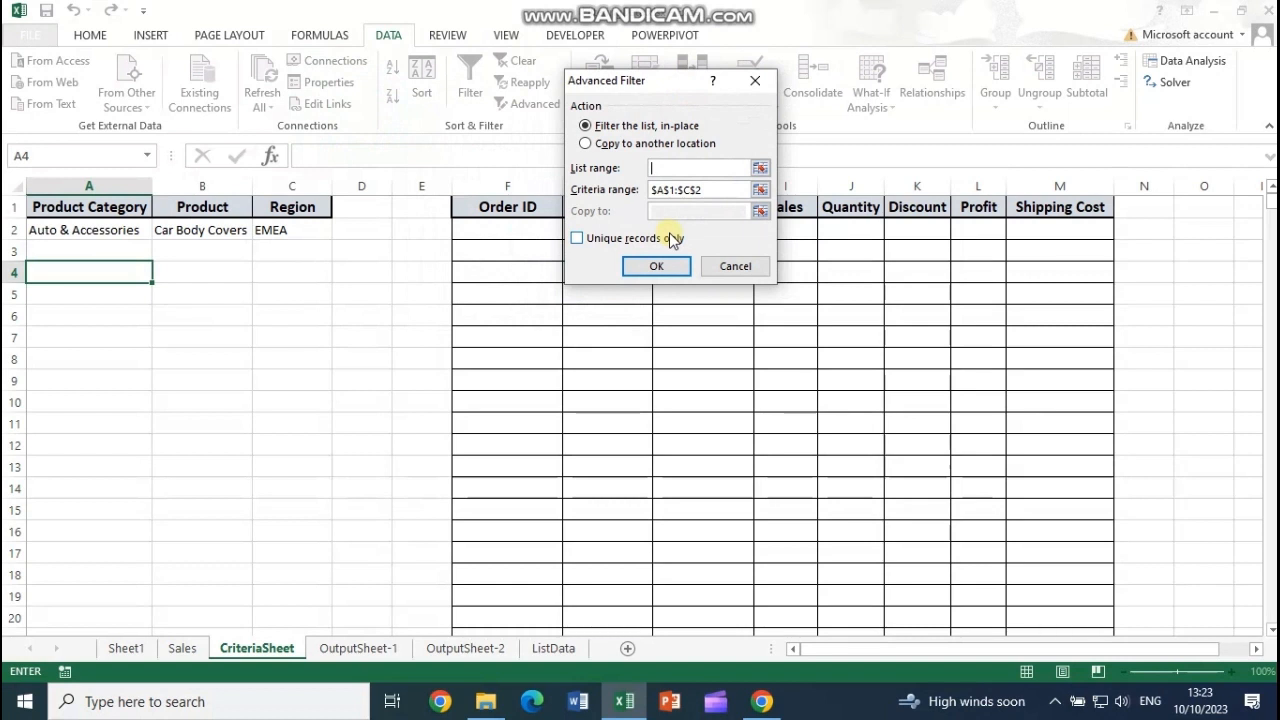
left_click(660, 143)
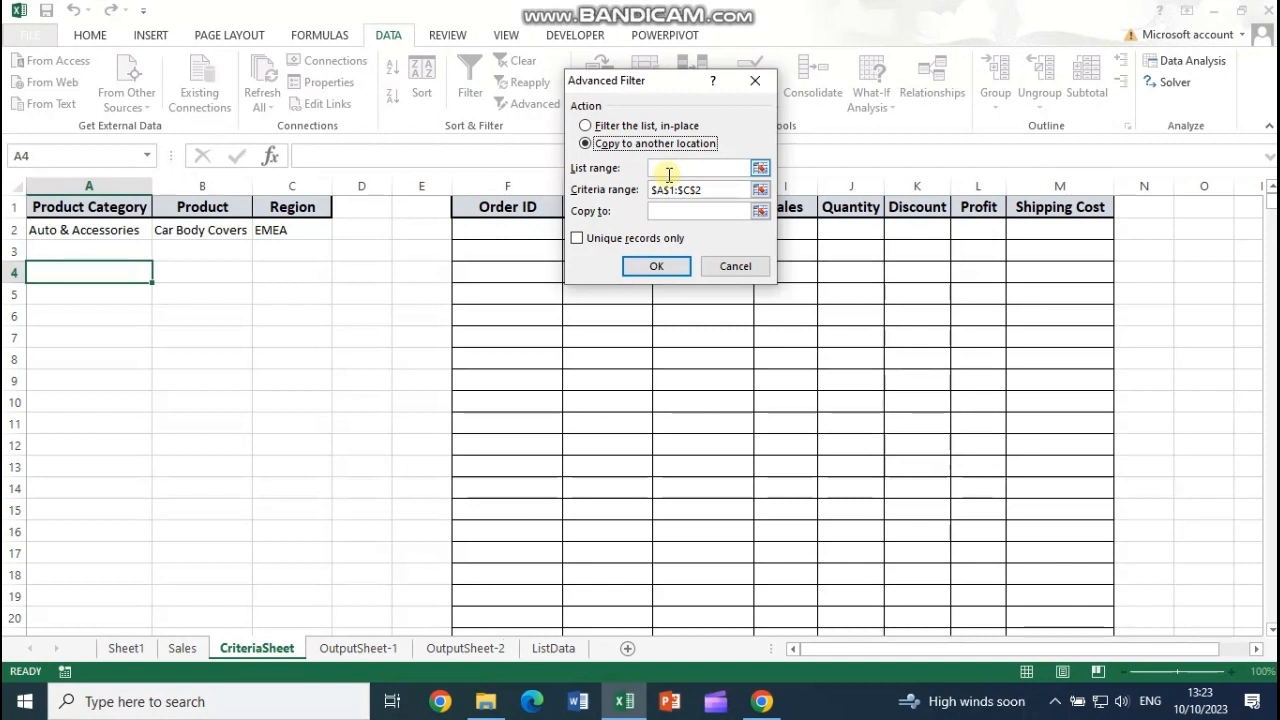
left_click(697, 166)
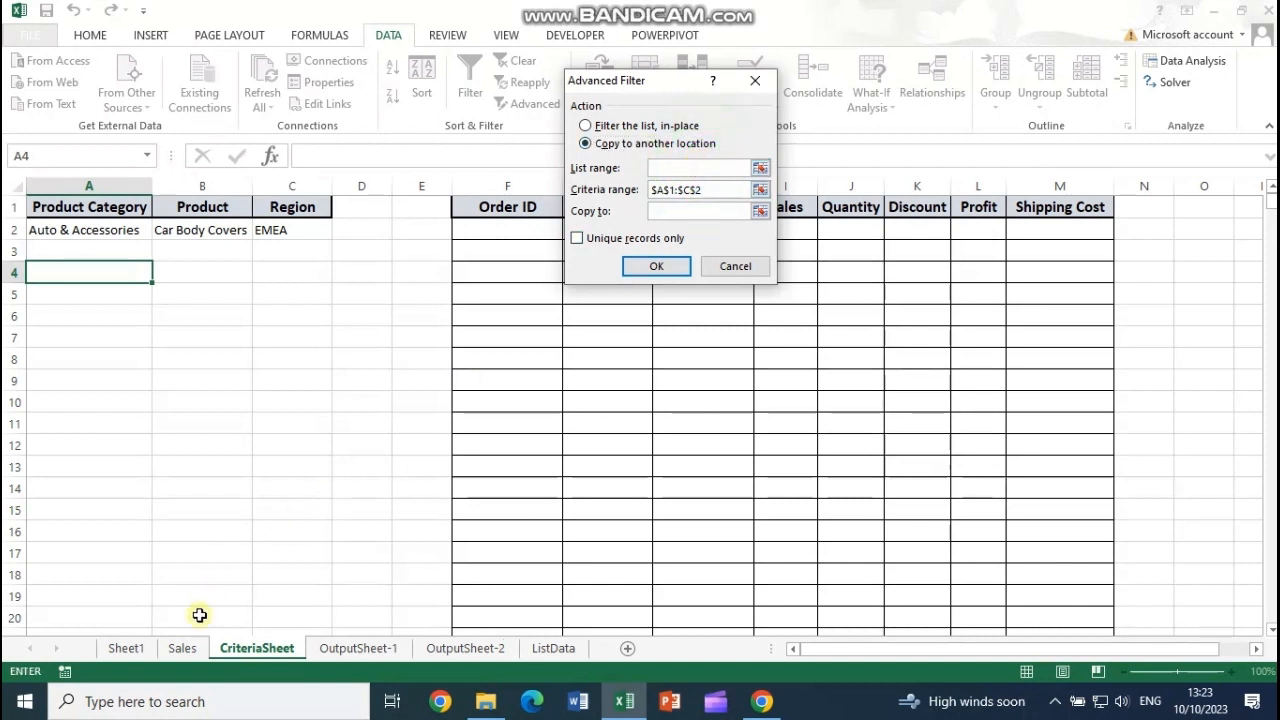
left_click(746, 270)
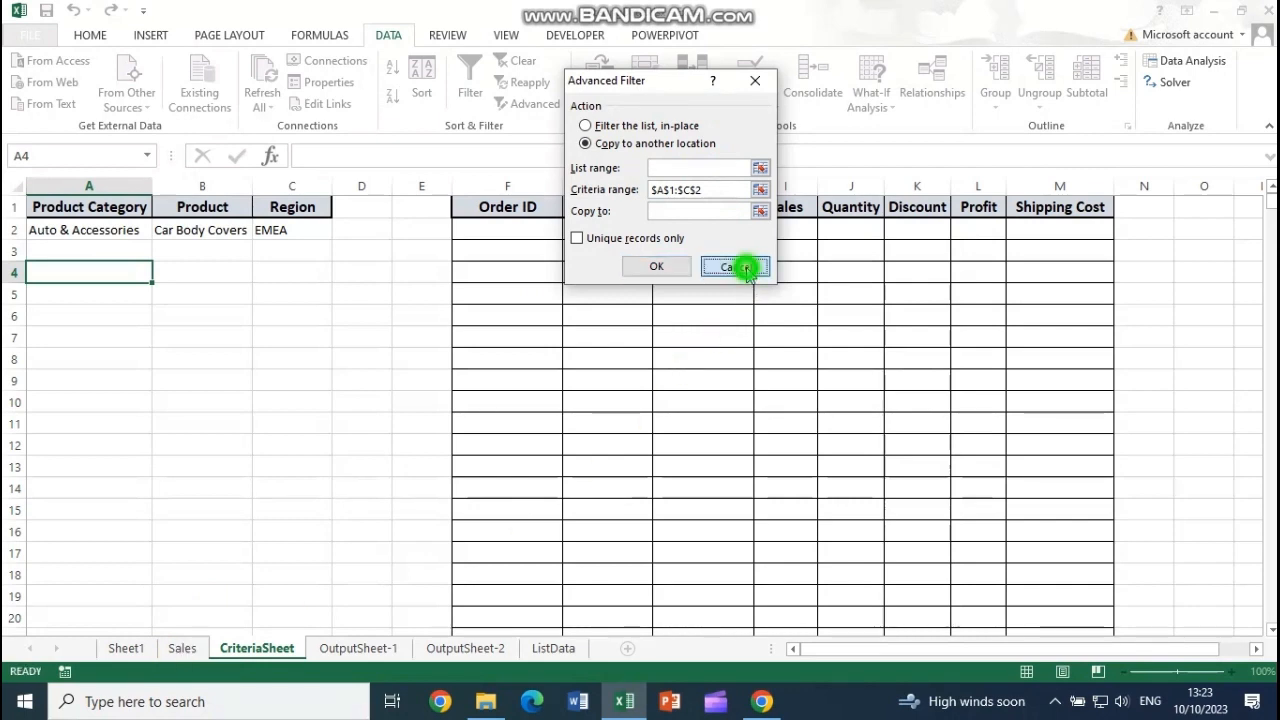
Switch to the Sales sheet and review the workbook's defined names in the Name Manager.
left_click(184, 648)
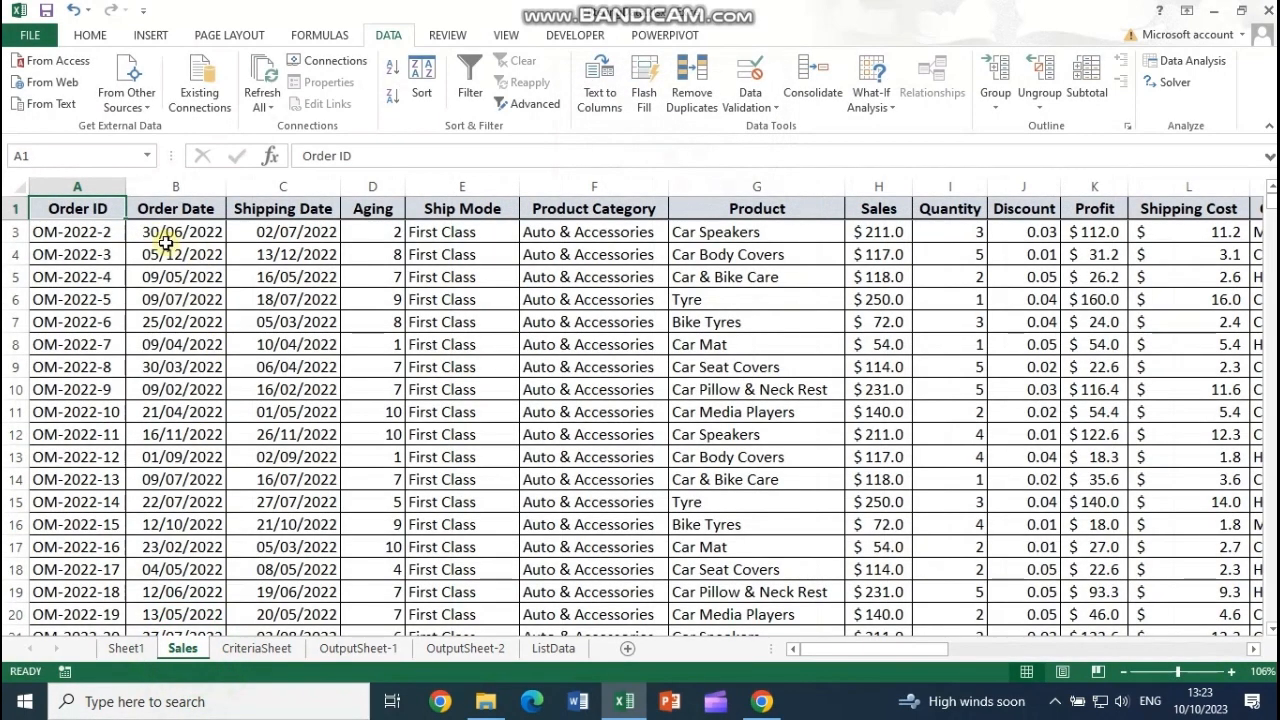
left_click(160, 236)
left_click(90, 35)
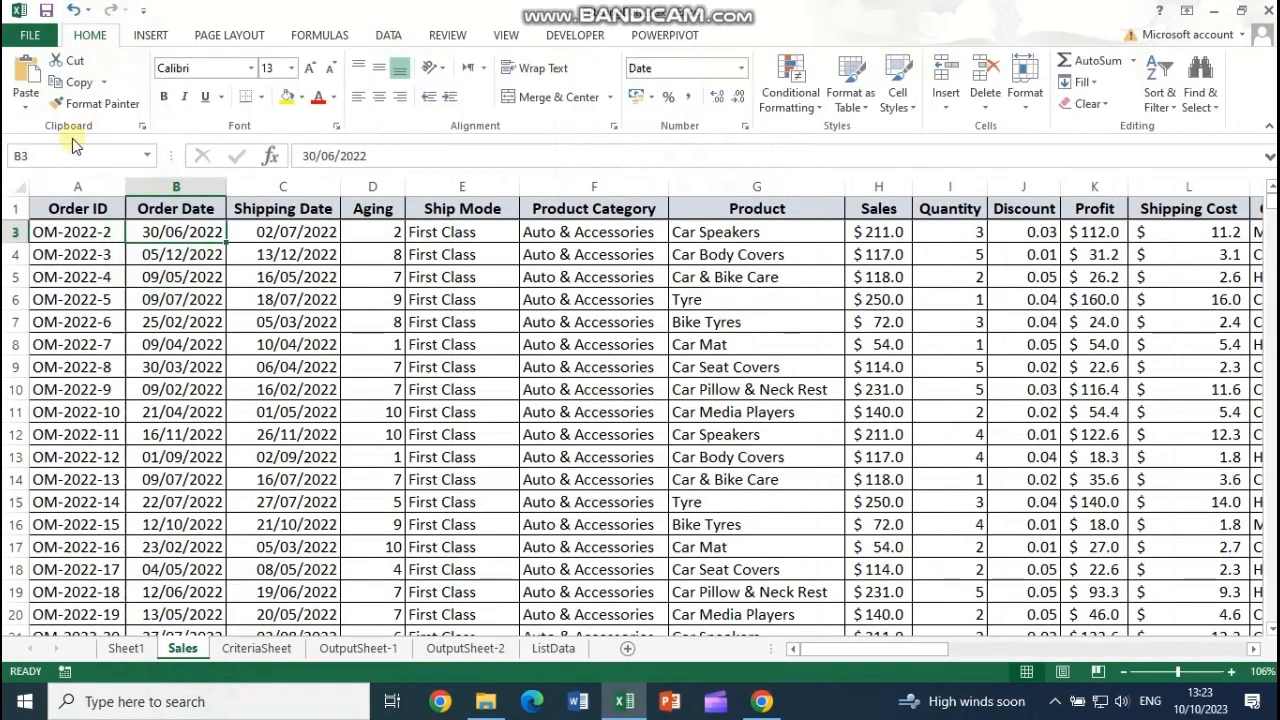
left_click(64, 208)
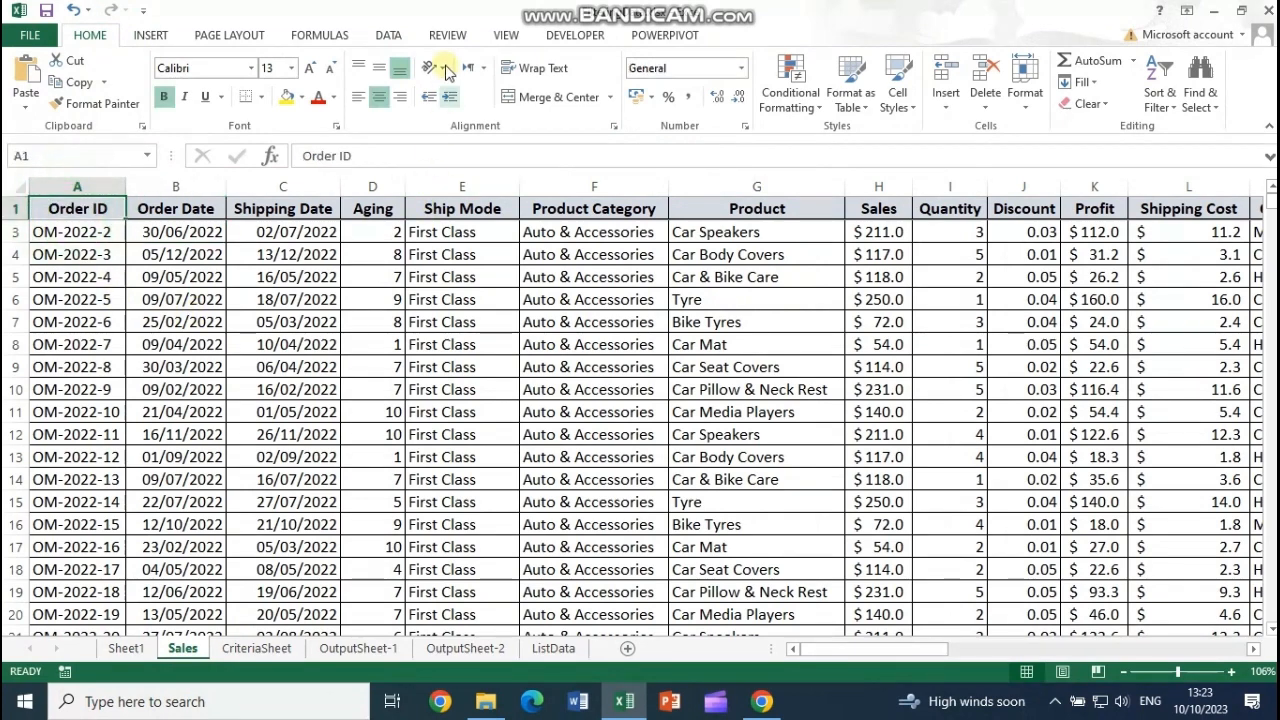
left_click(331, 42)
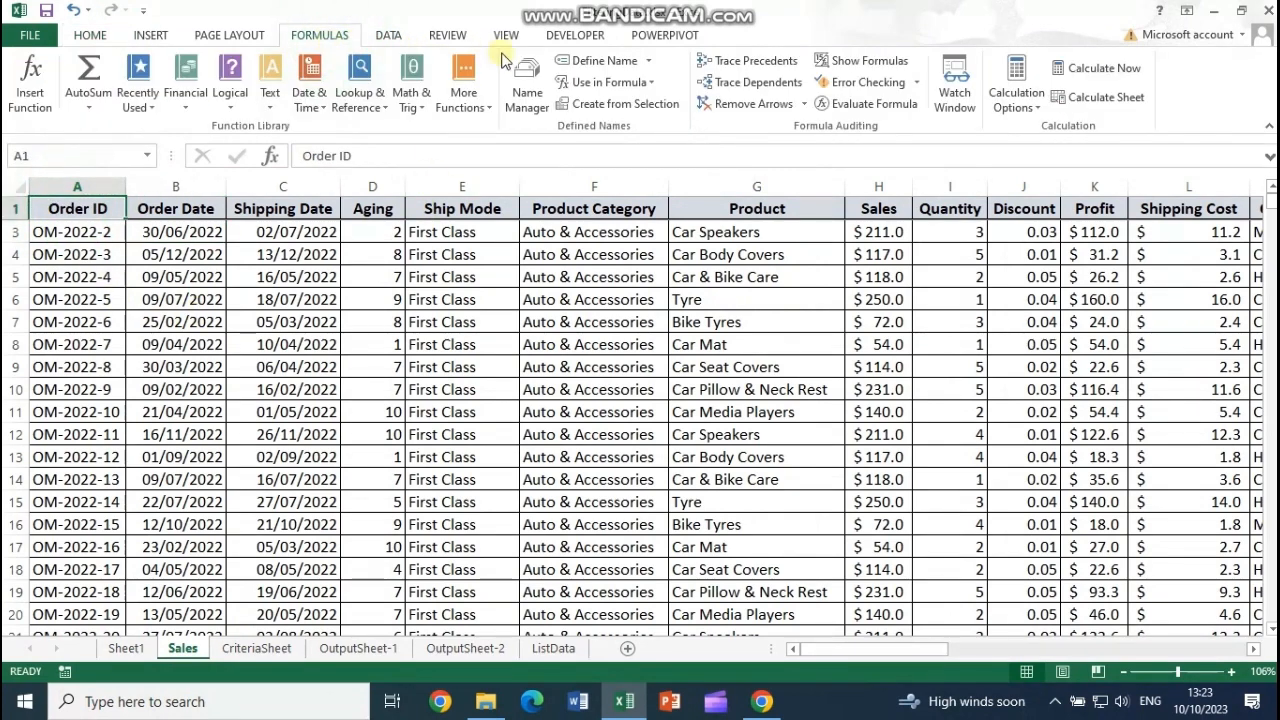
left_click(527, 92)
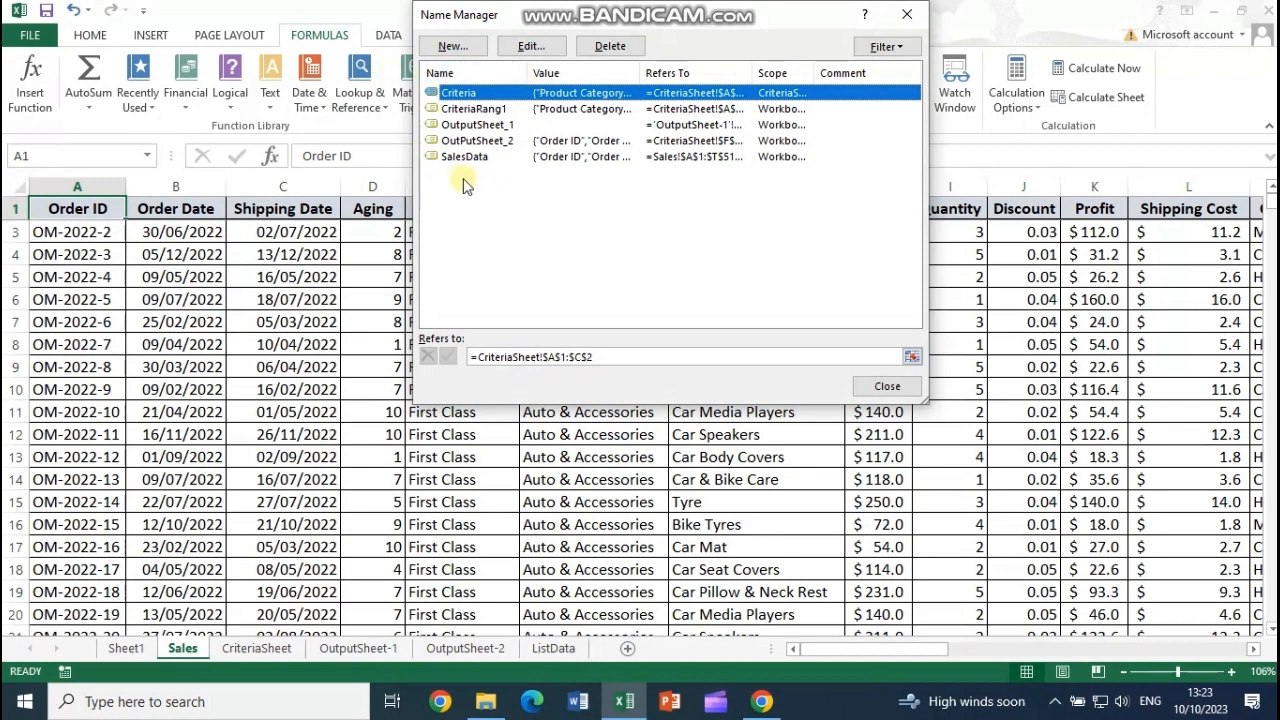
left_click(906, 14)
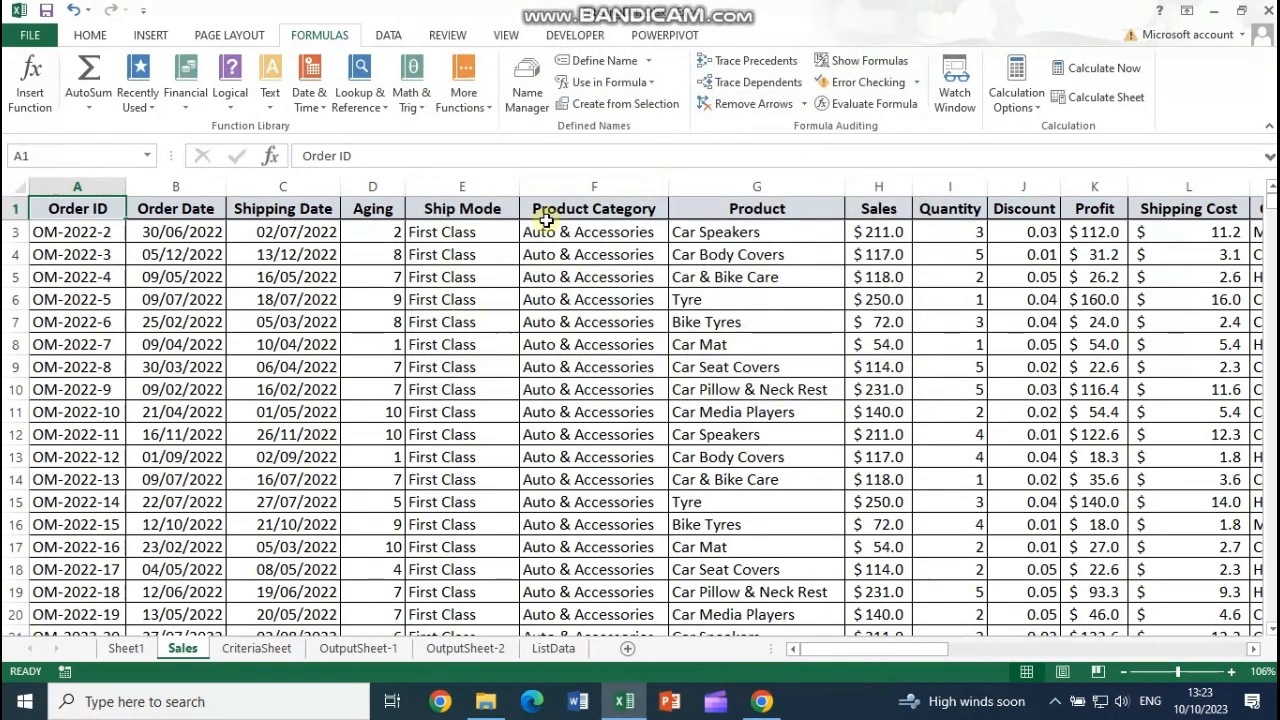
Start an Advanced Filter on the CriteriaSheet that copies to another location, with the named range SalesData as list range.
left_click(257, 648)
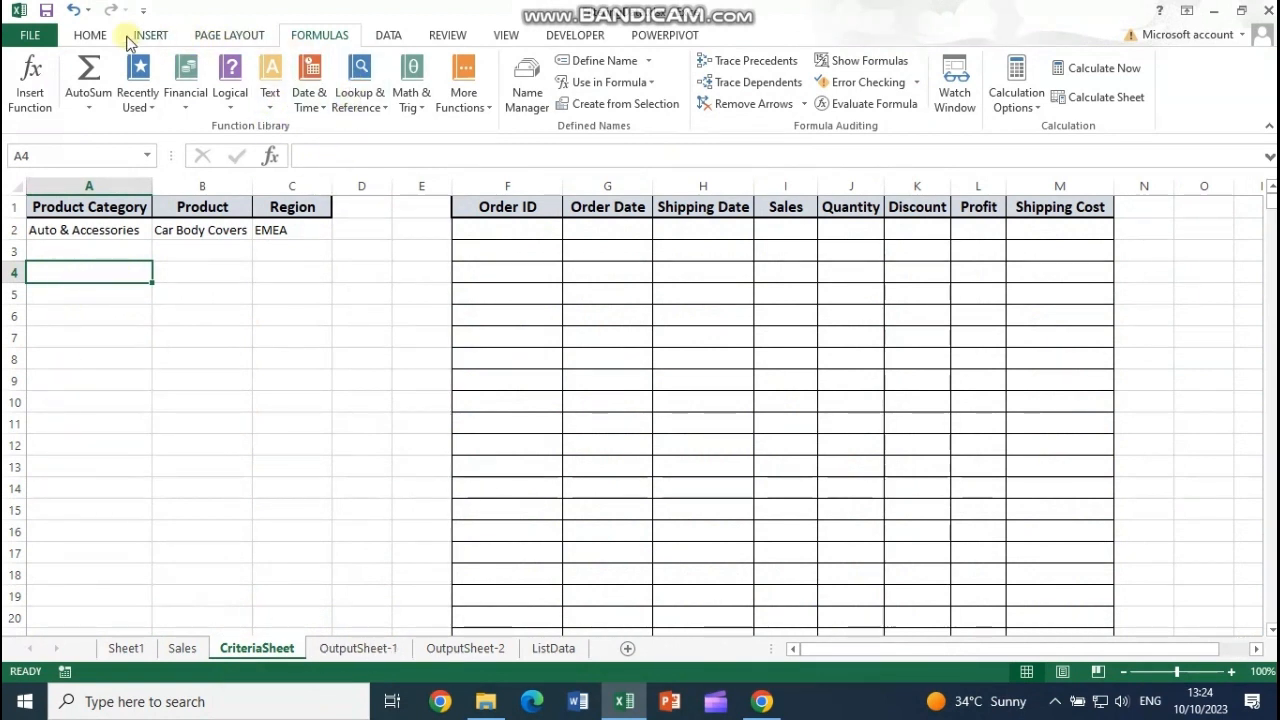
left_click(388, 35)
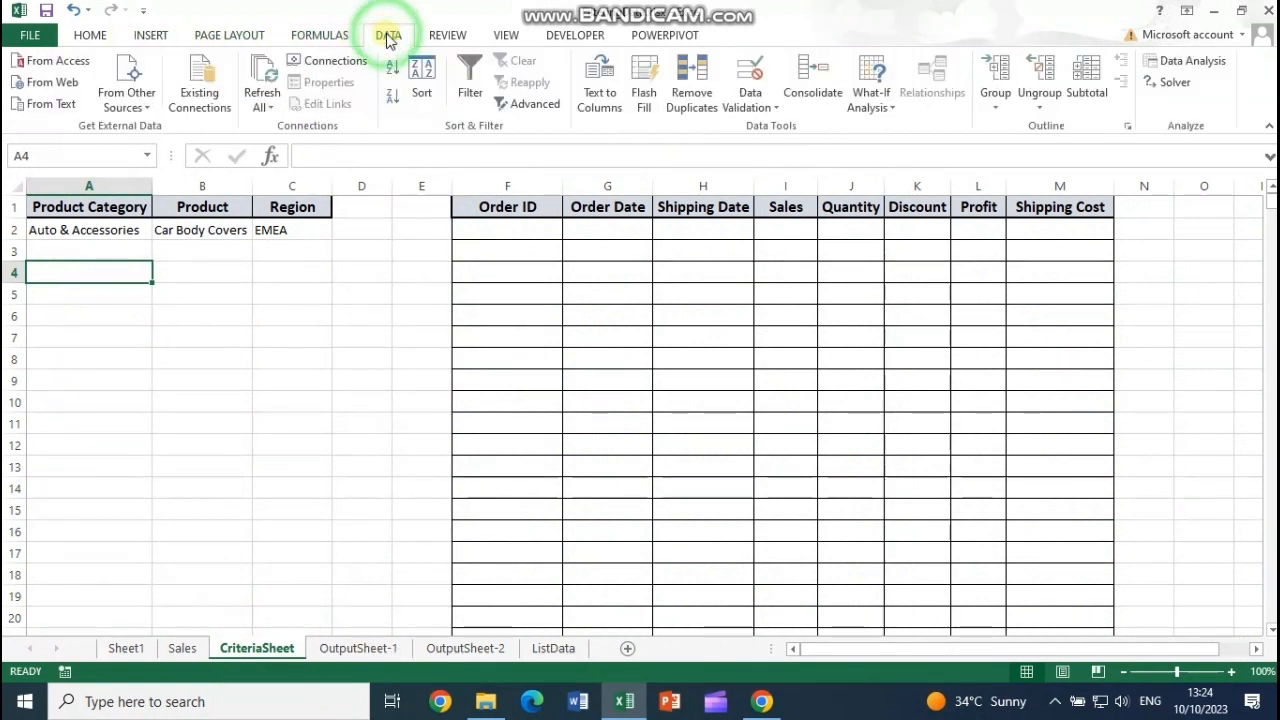
left_click(500, 108)
left_click(608, 175)
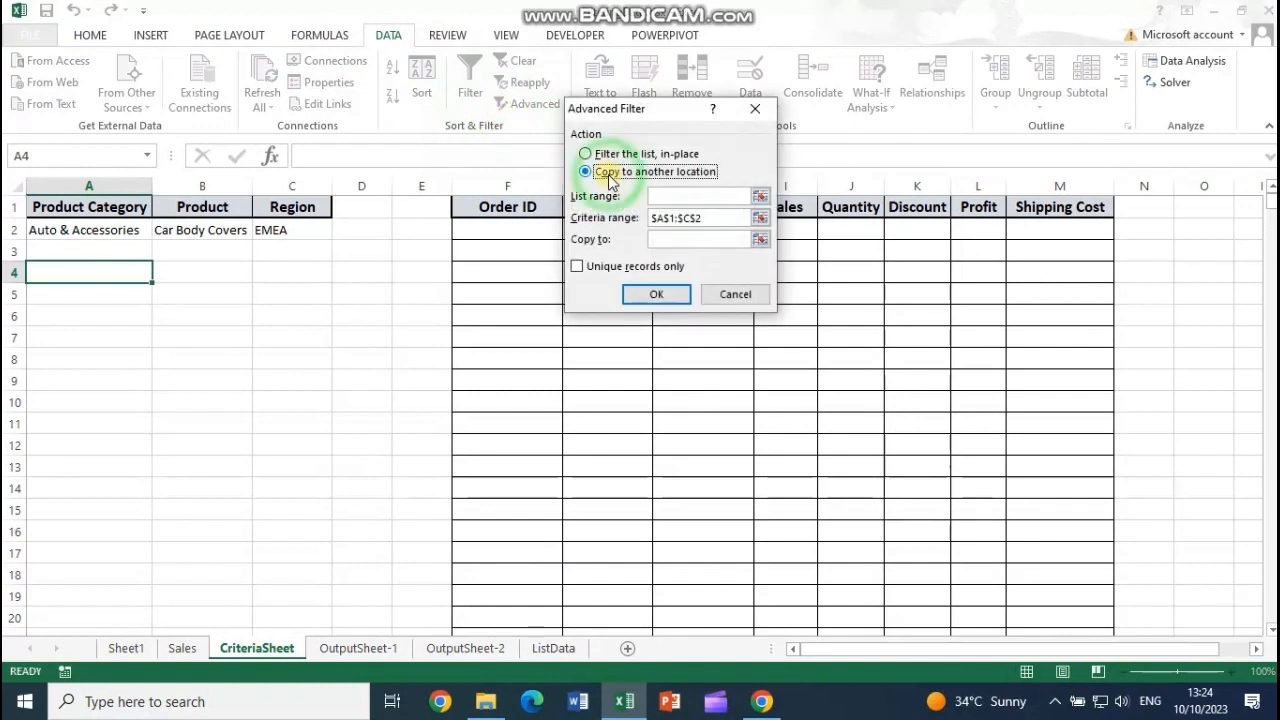
left_click(700, 197)
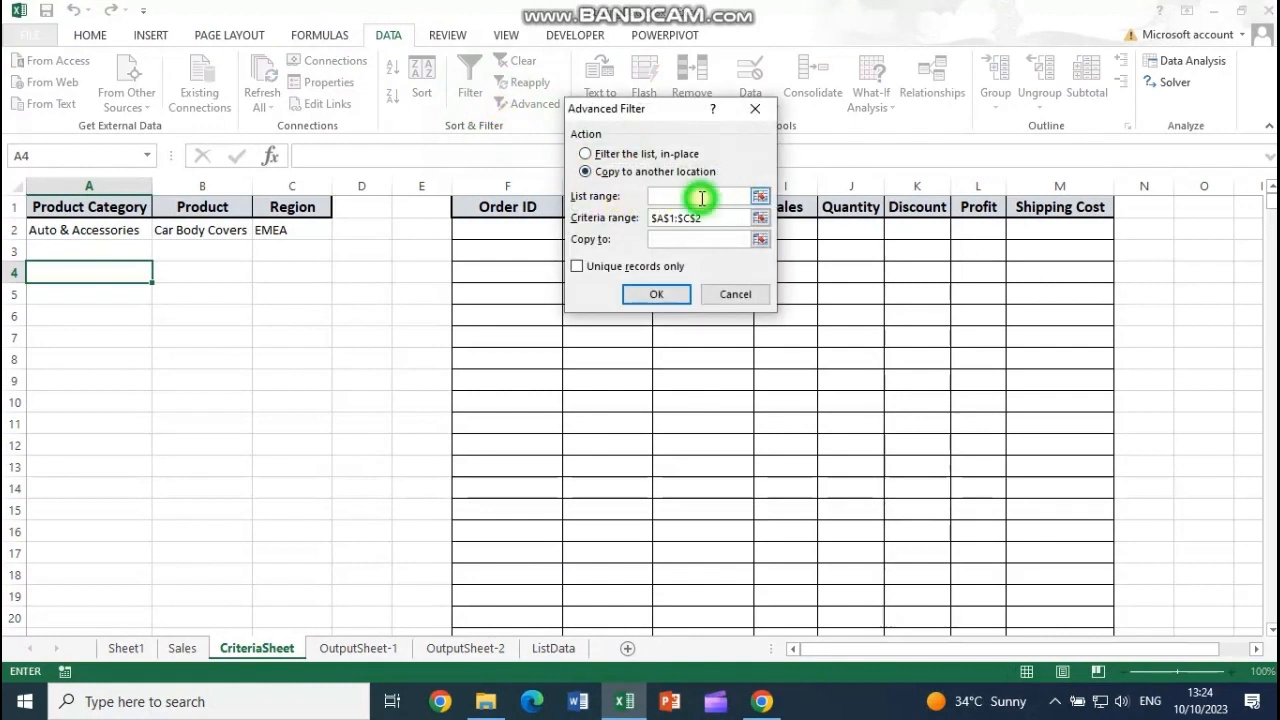
type("Sa")
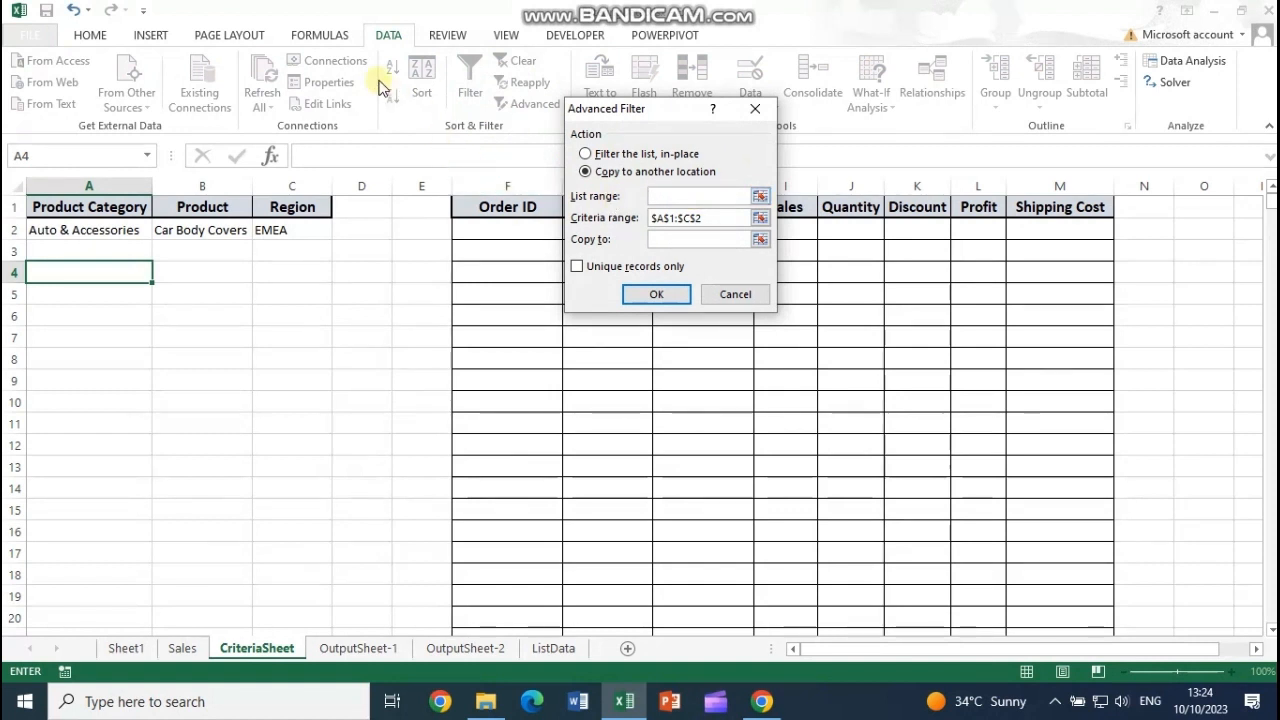
left_click(312, 36)
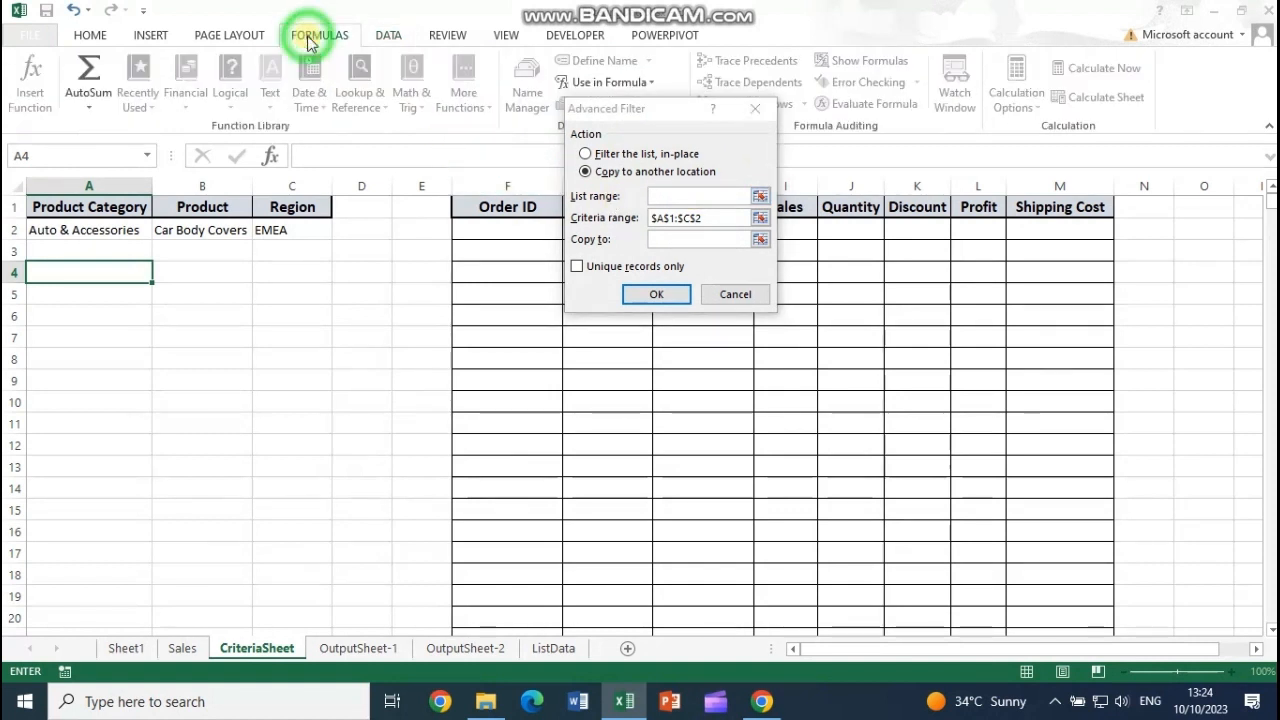
left_click(612, 84)
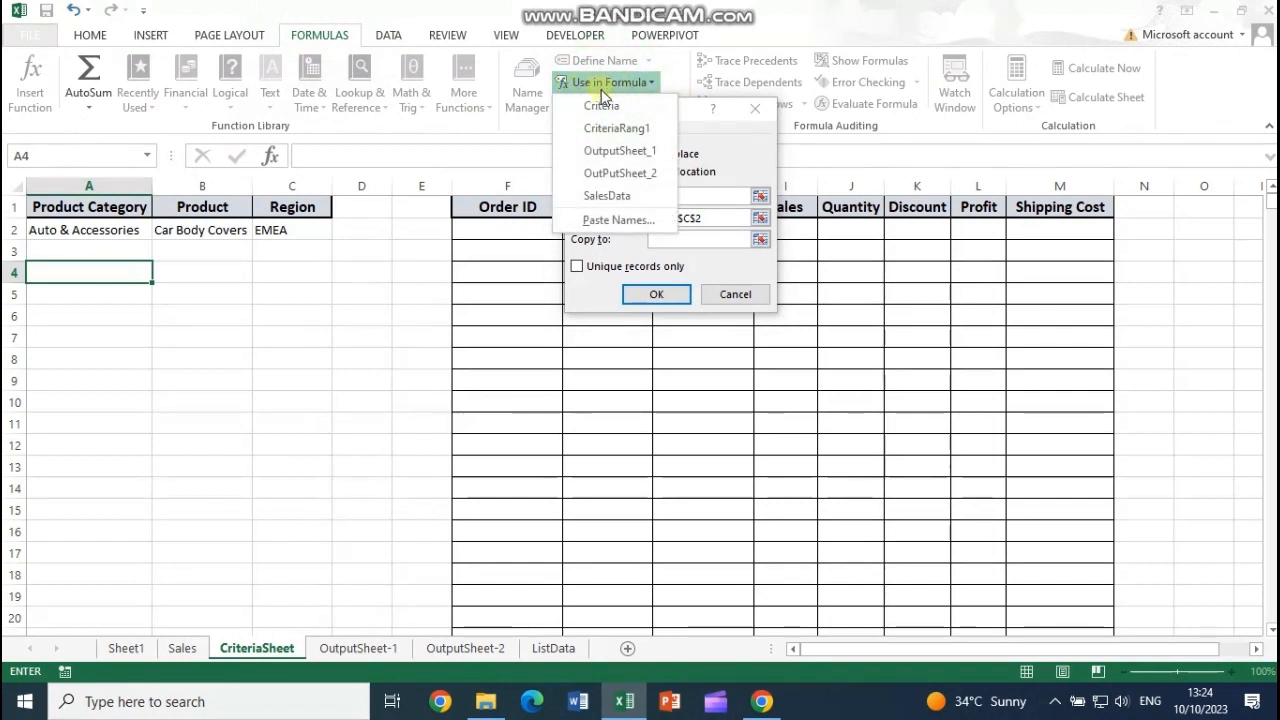
left_click(607, 195)
Replace the Advanced Filter's criteria range with the Criteria named range covering A1:C2 on the CriteriaSheet.
left_click(704, 220)
left_click_drag(704, 220, 655, 220)
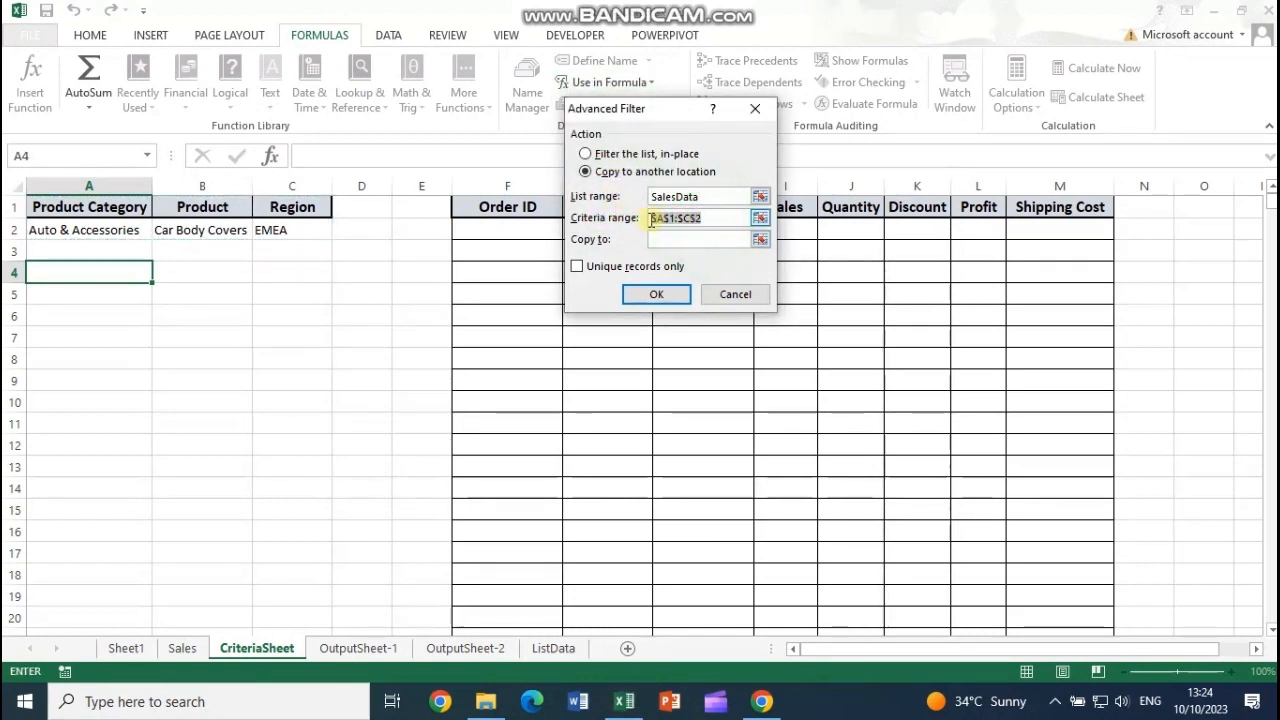
key("BackSpace")
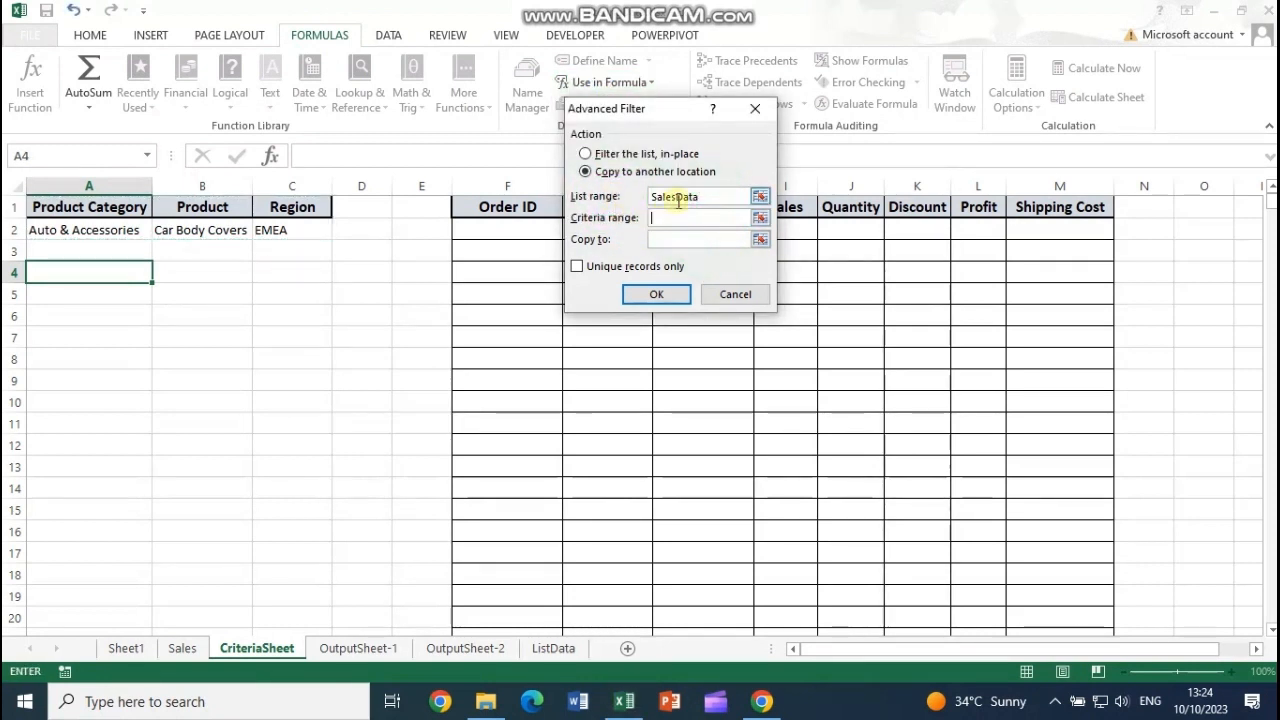
left_click(760, 217)
left_click_drag(40, 207, 290, 230)
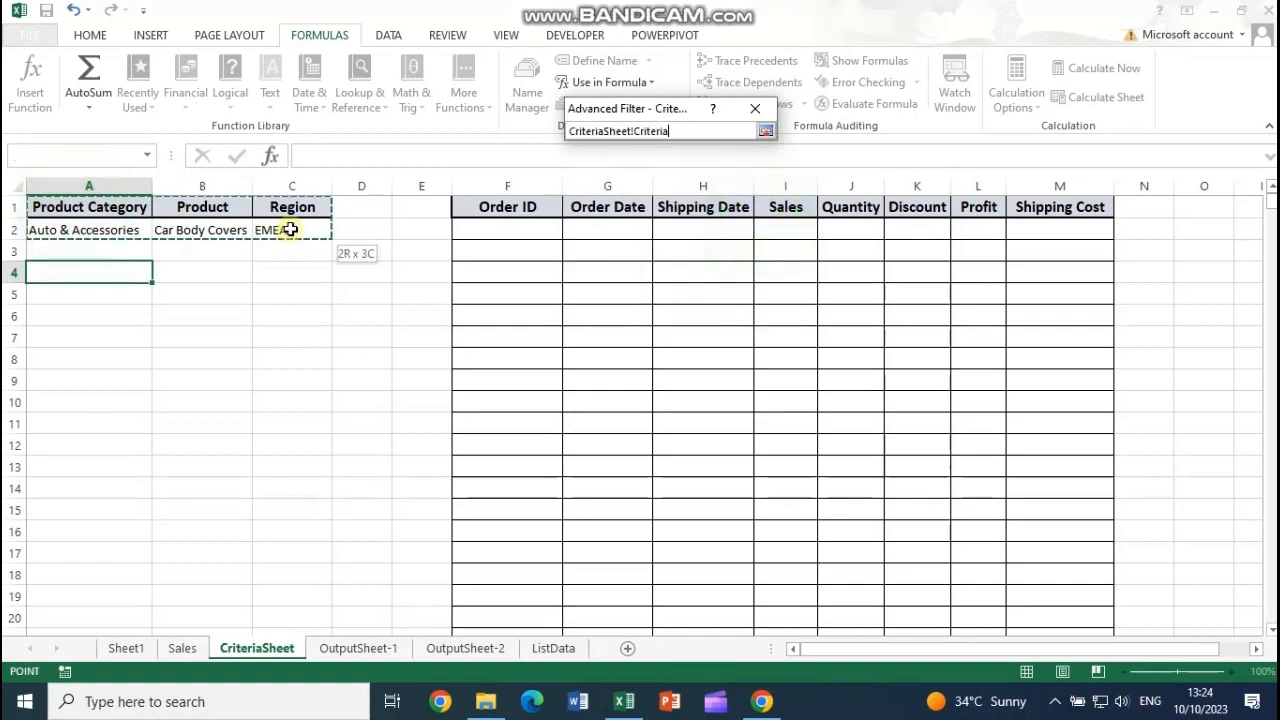
left_click(766, 130)
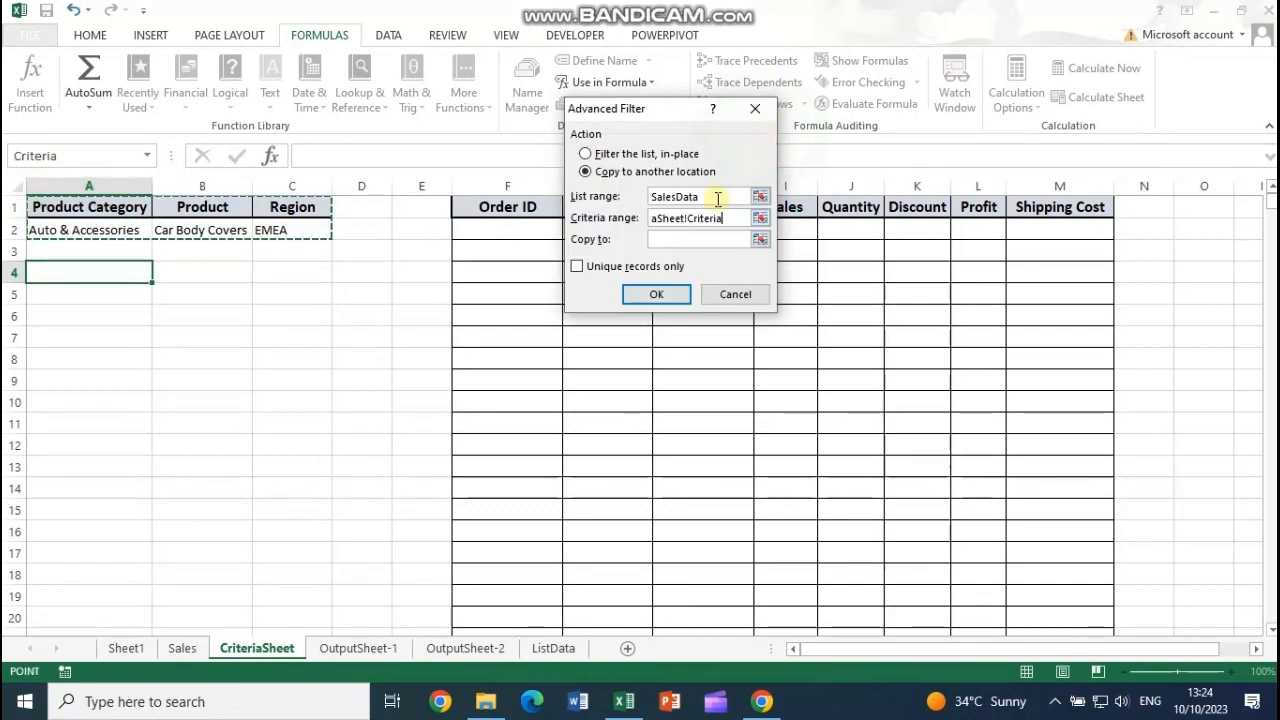
Re-enter the Criteria named range as the criteria range and run the Advanced Filter with CriteriaSheet cell A4 as the copy destination.
left_click_drag(731, 217, 648, 225)
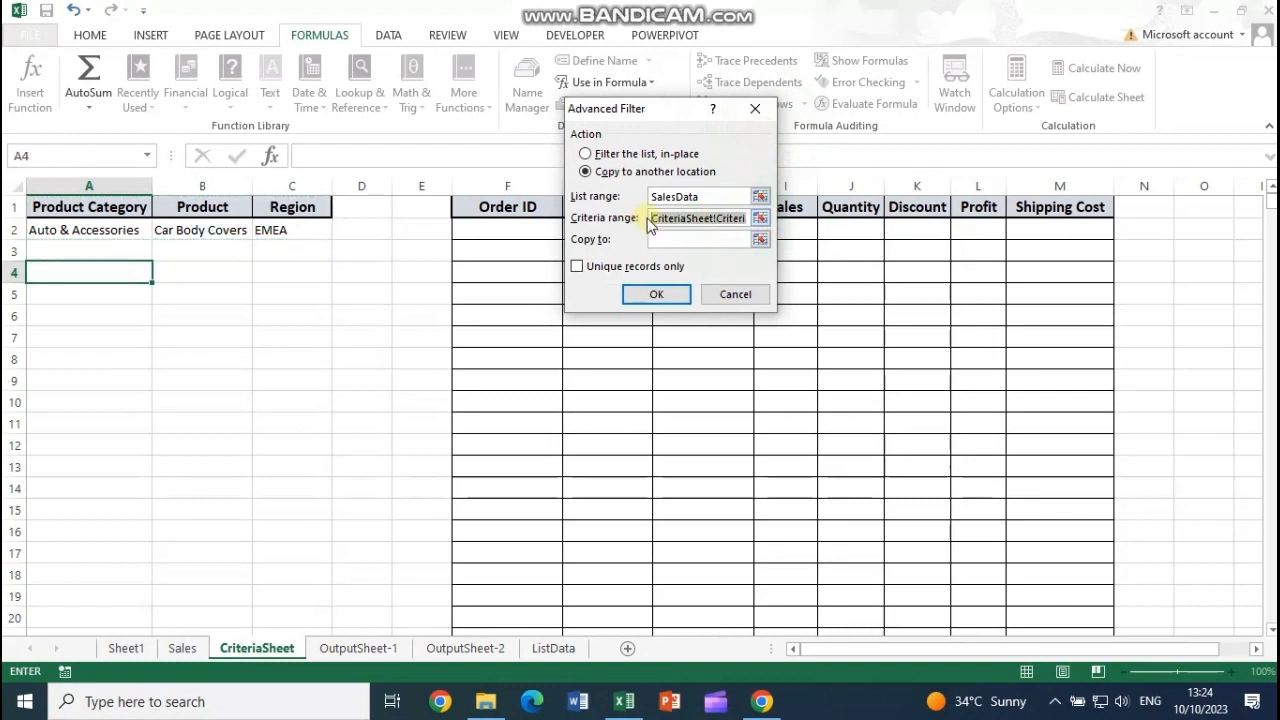
key("Delete")
left_click(603, 84)
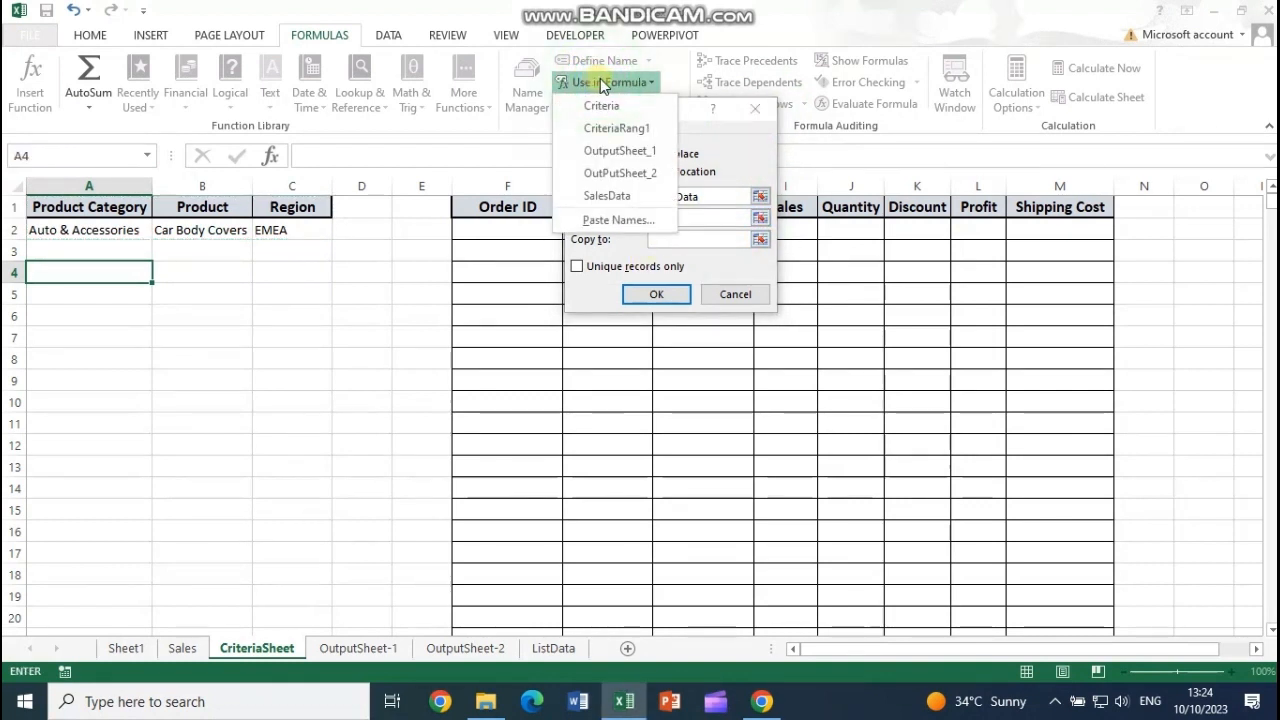
left_click(611, 107)
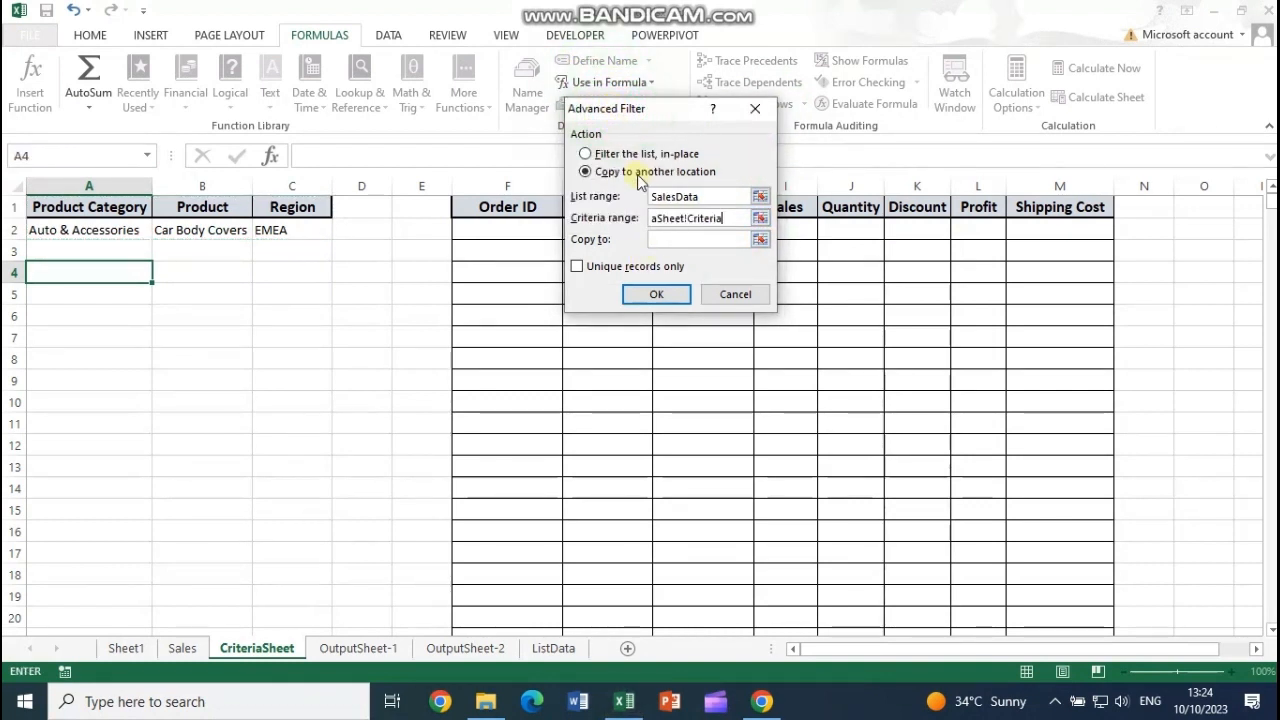
left_click(659, 241)
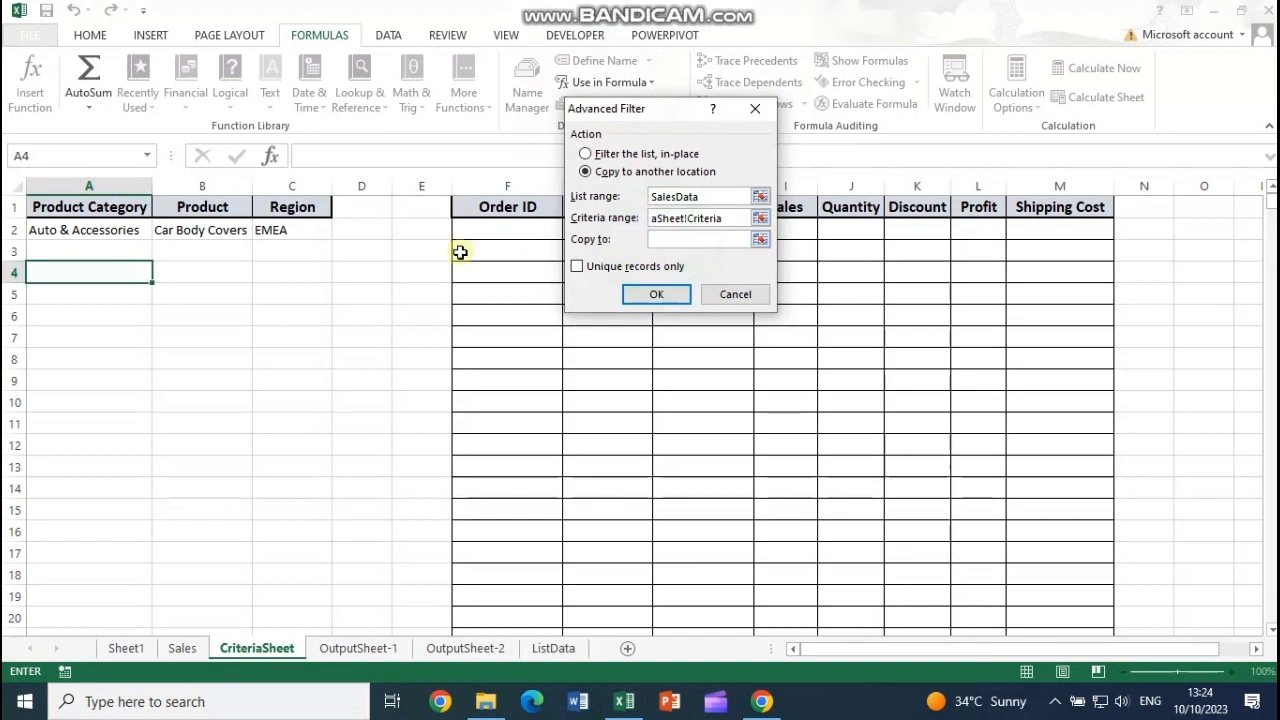
left_click(106, 275)
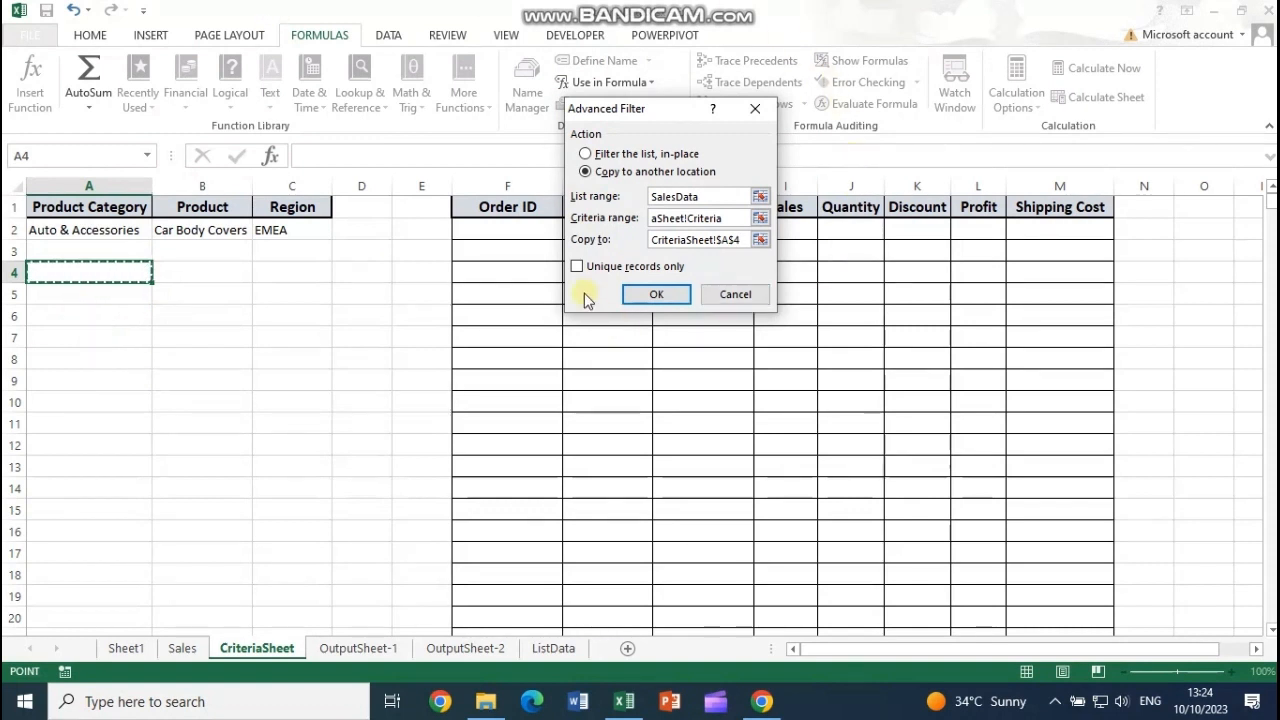
left_click(656, 296)
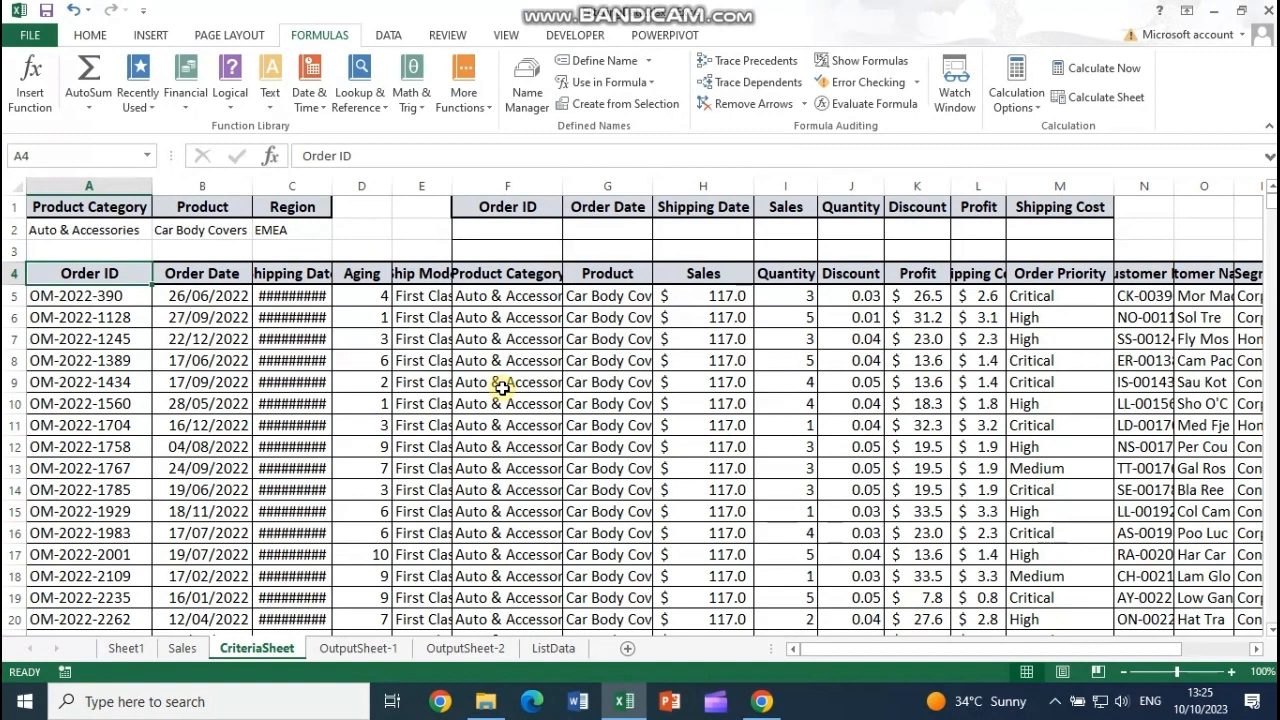
Set the Product criterion in B2 of the CriteriaSheet to Tyre and select the Region criterion cell.
left_click(205, 230)
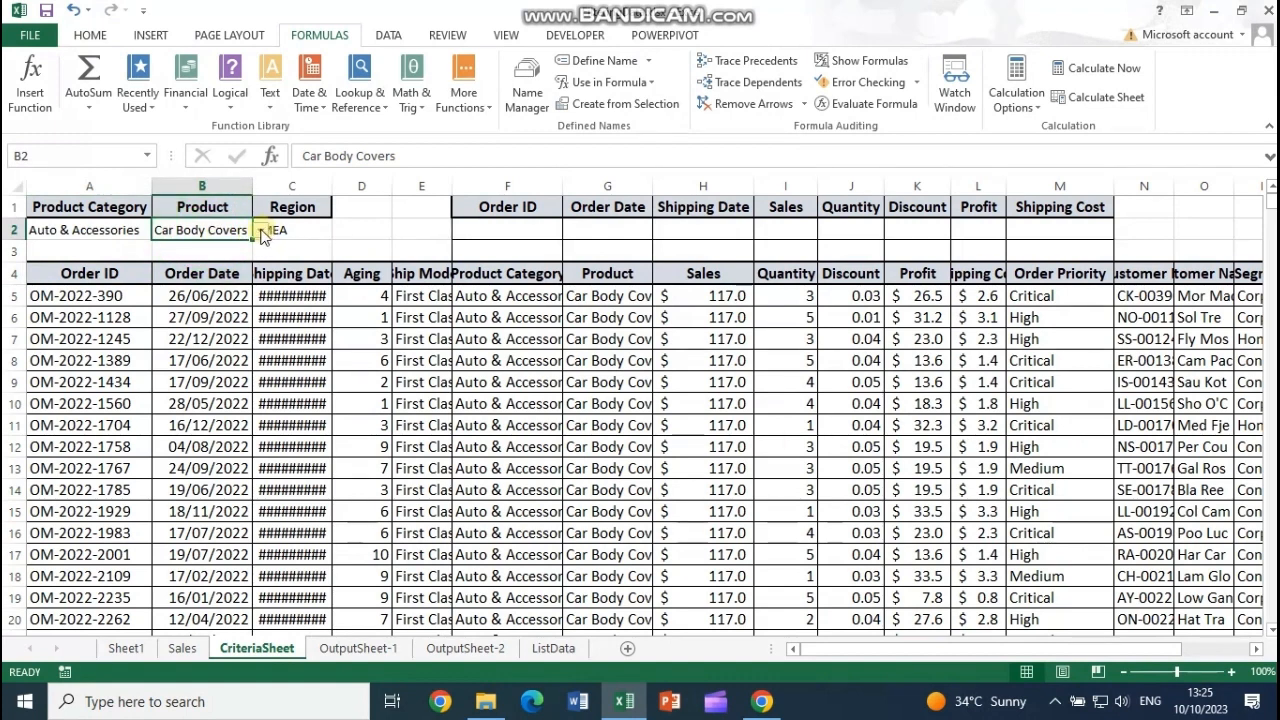
left_click(260, 230)
left_click(190, 271)
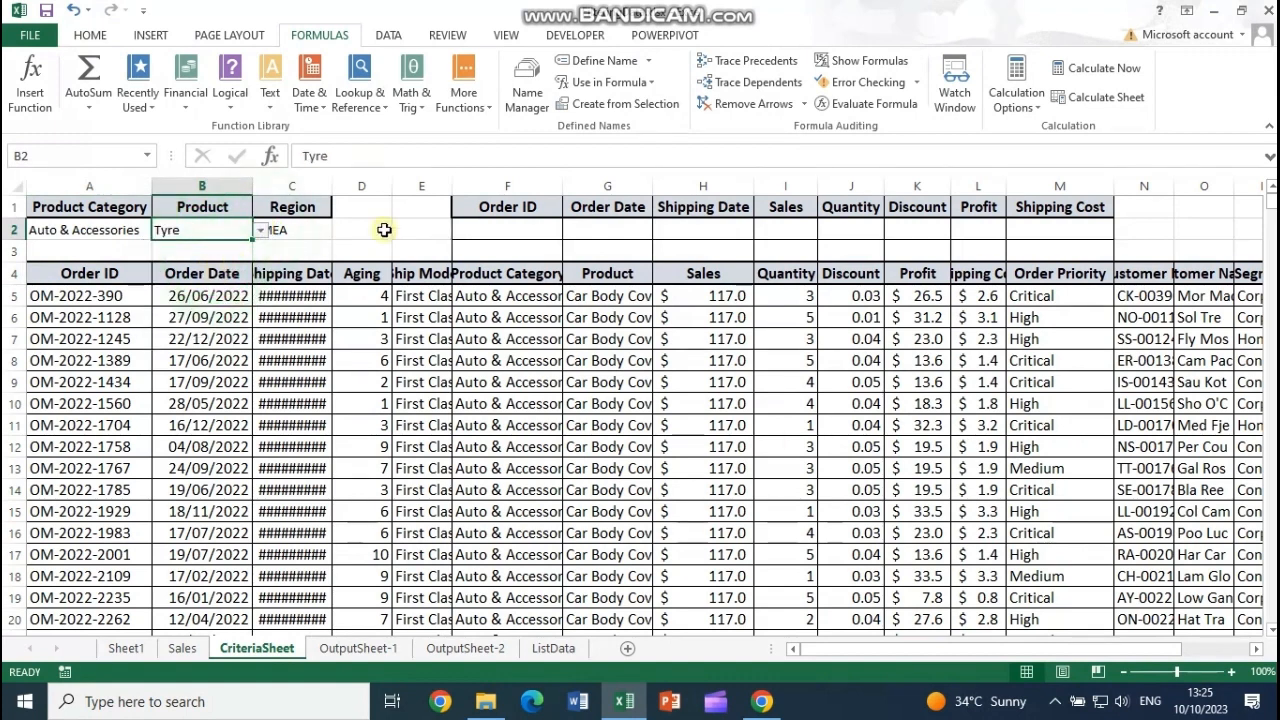
left_click(303, 228)
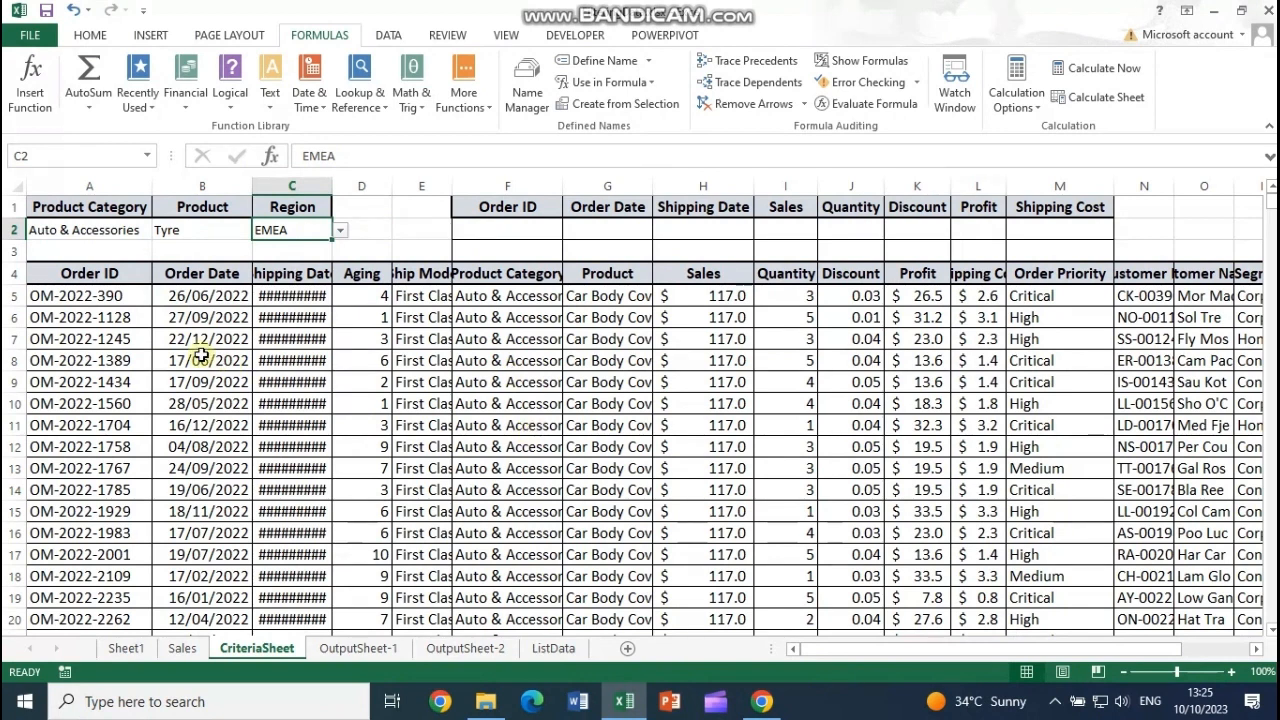
Remove the filter output in rows 4 to 85 of the CriteriaSheet and select cell A4.
left_click(90, 277)
left_click_drag(14, 274, 40, 570)
right_click(128, 458)
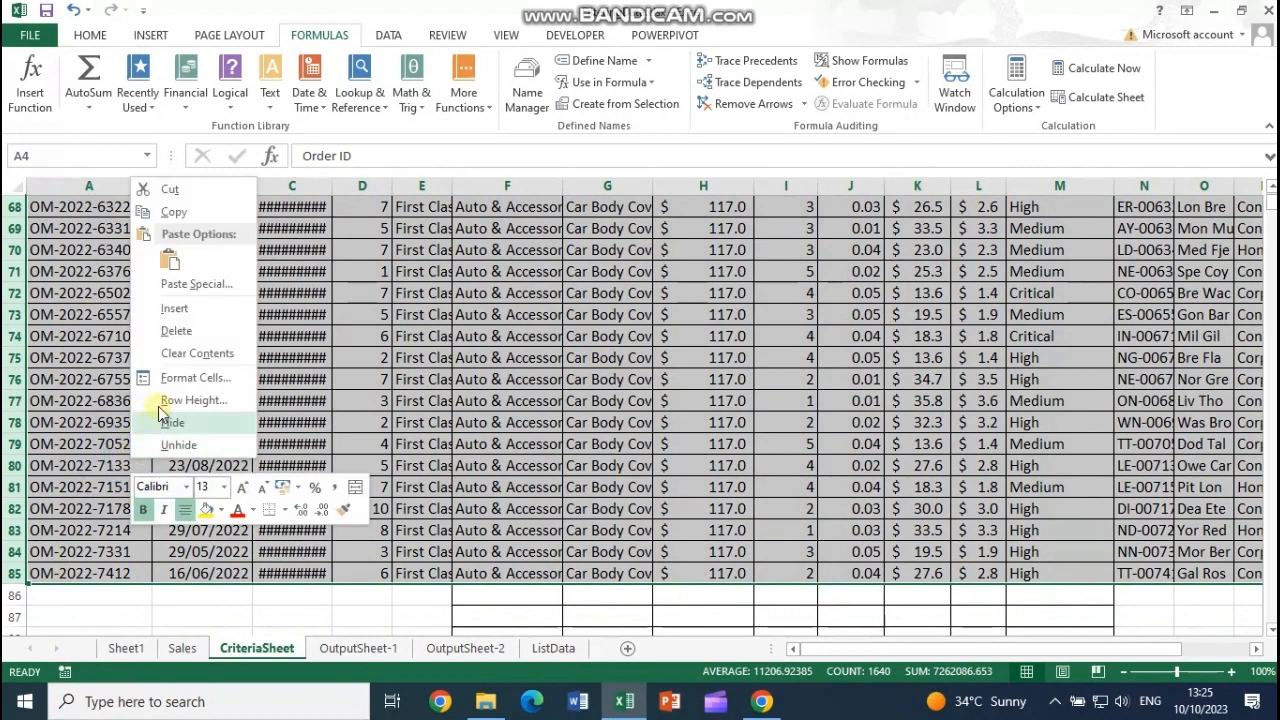
left_click(190, 353)
scroll(329, 457, "up", 20)
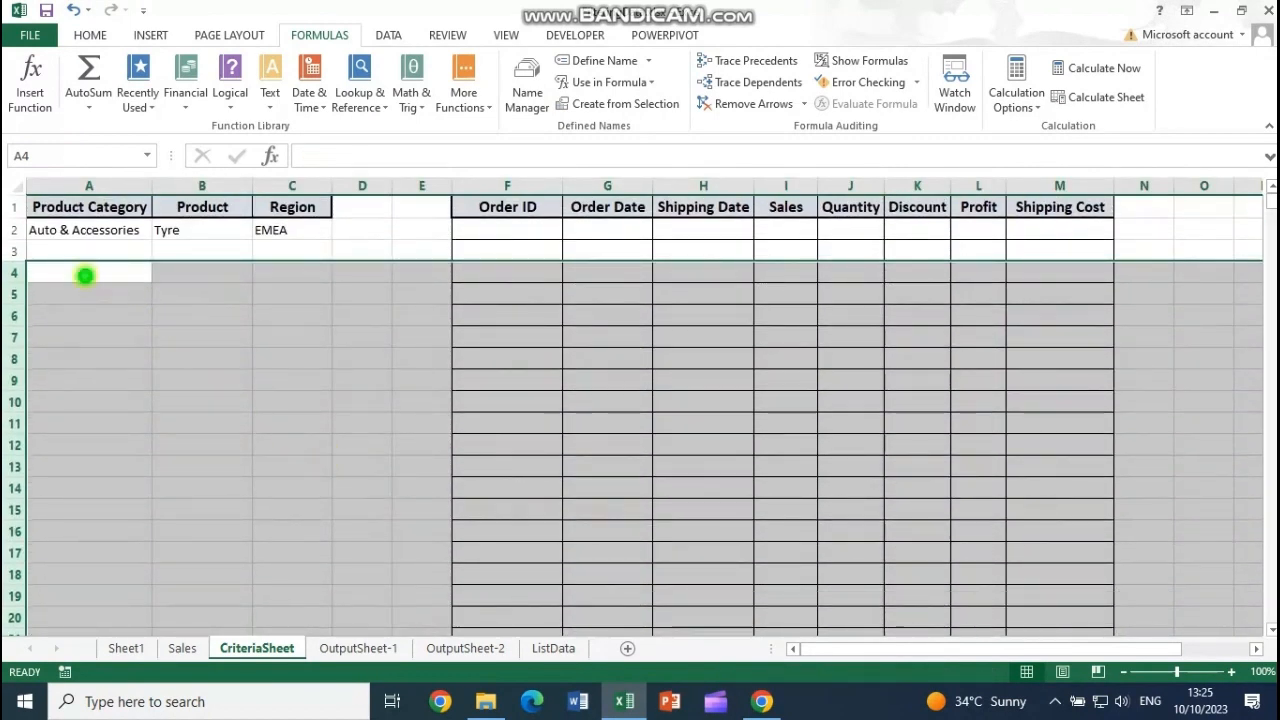
left_click(86, 273)
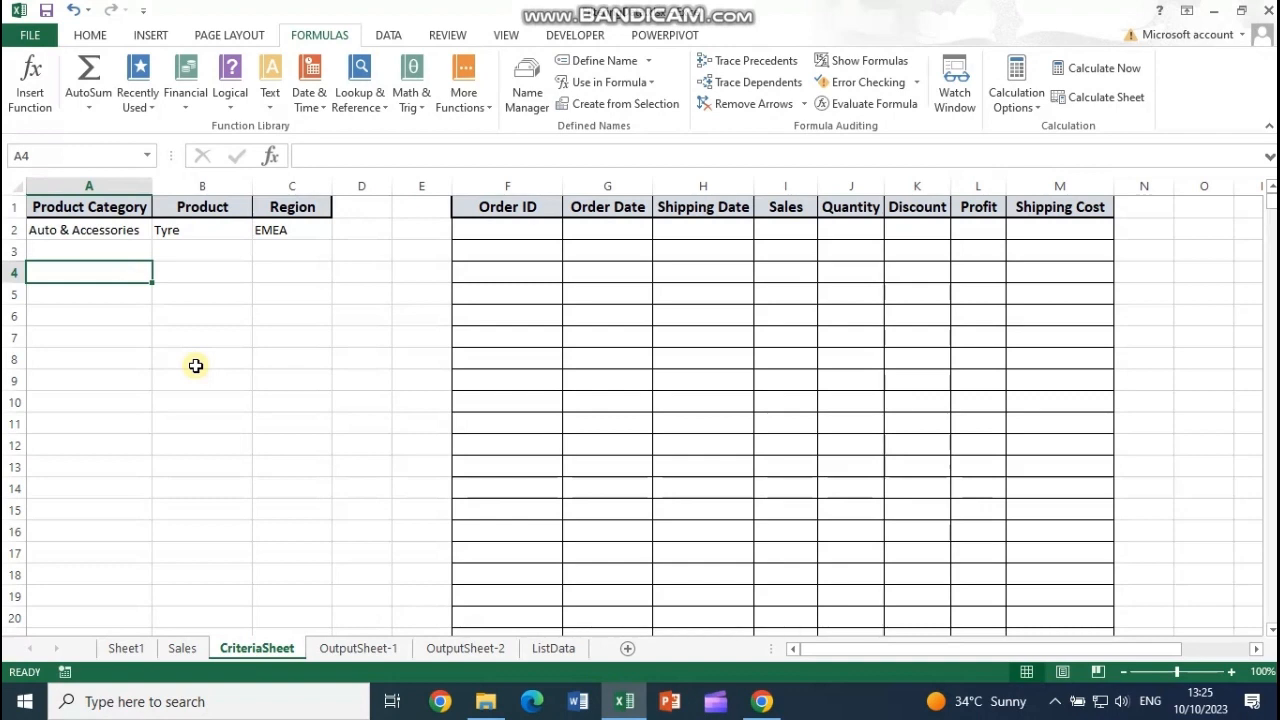
Undo the removal of the filter output and delete the restored rows again.
key("ctrl+z")
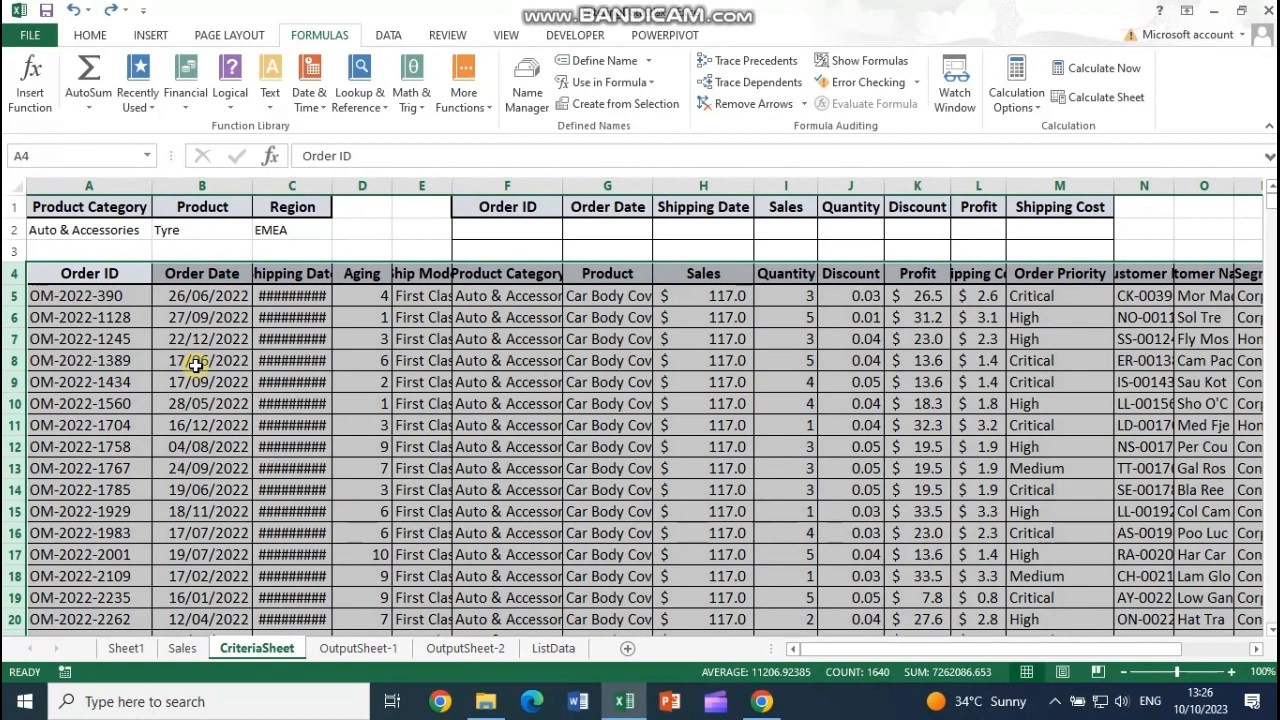
right_click(51, 332)
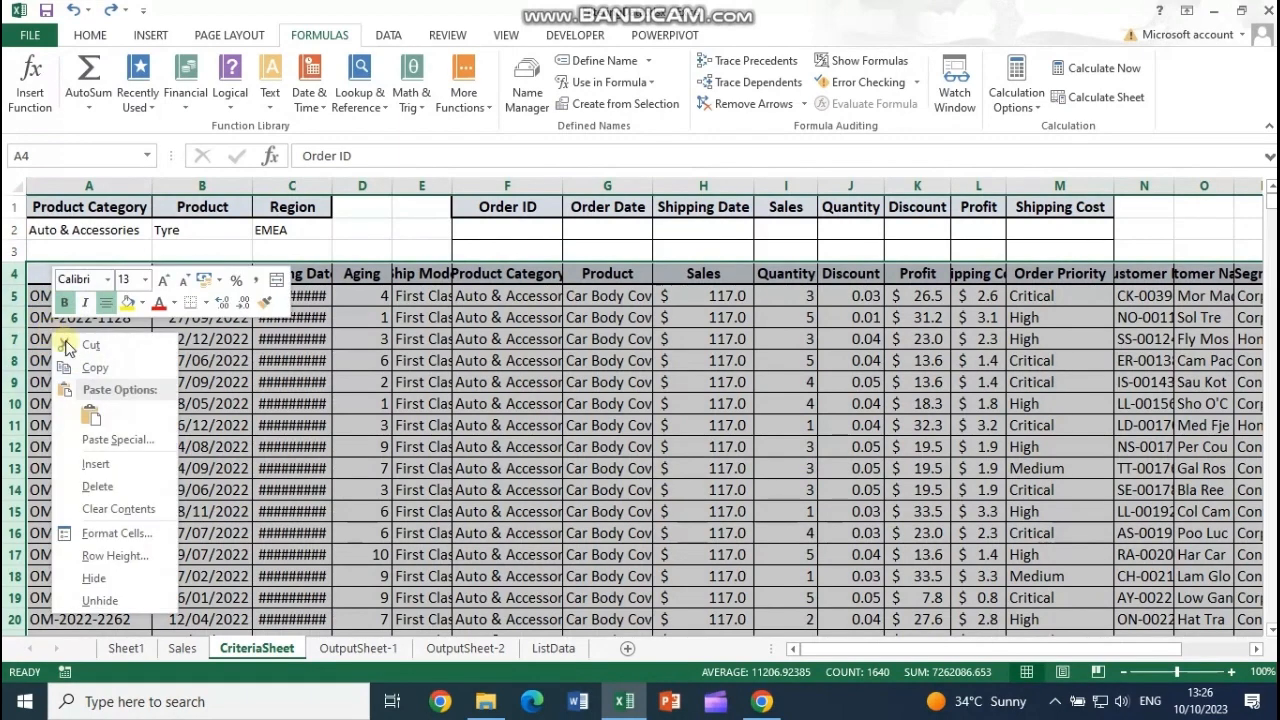
left_click(118, 488)
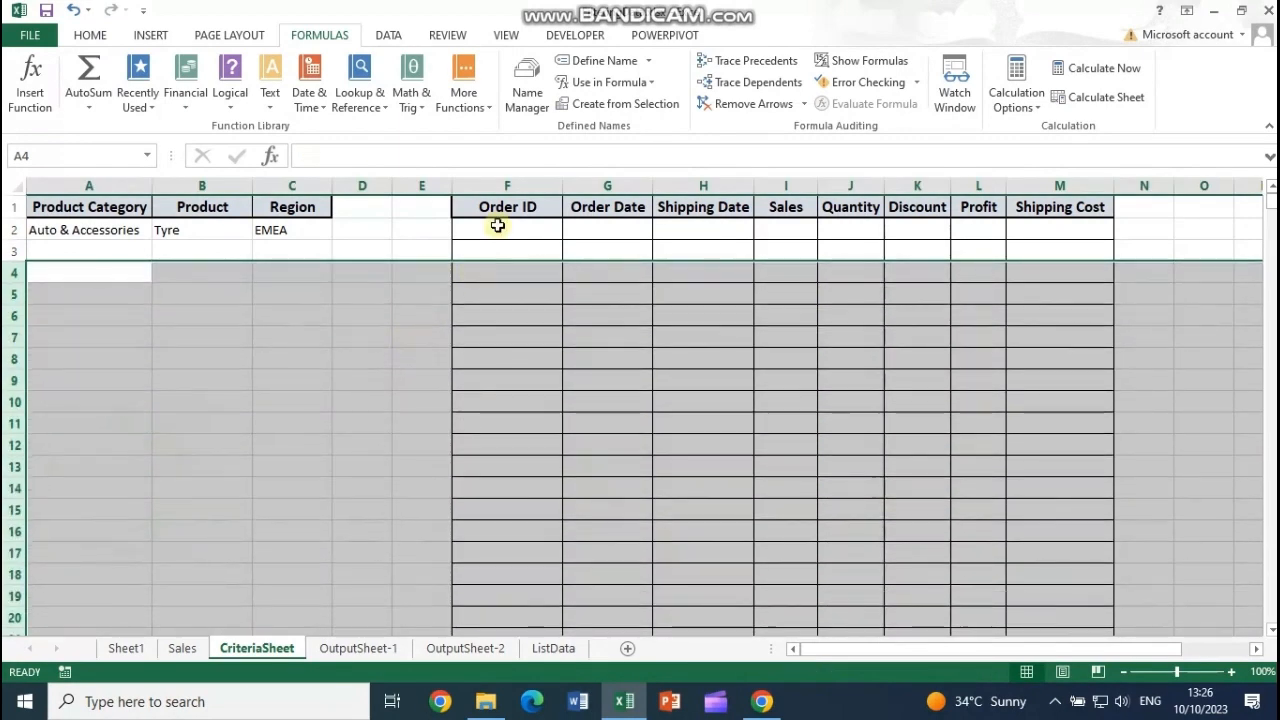
left_click(500, 231)
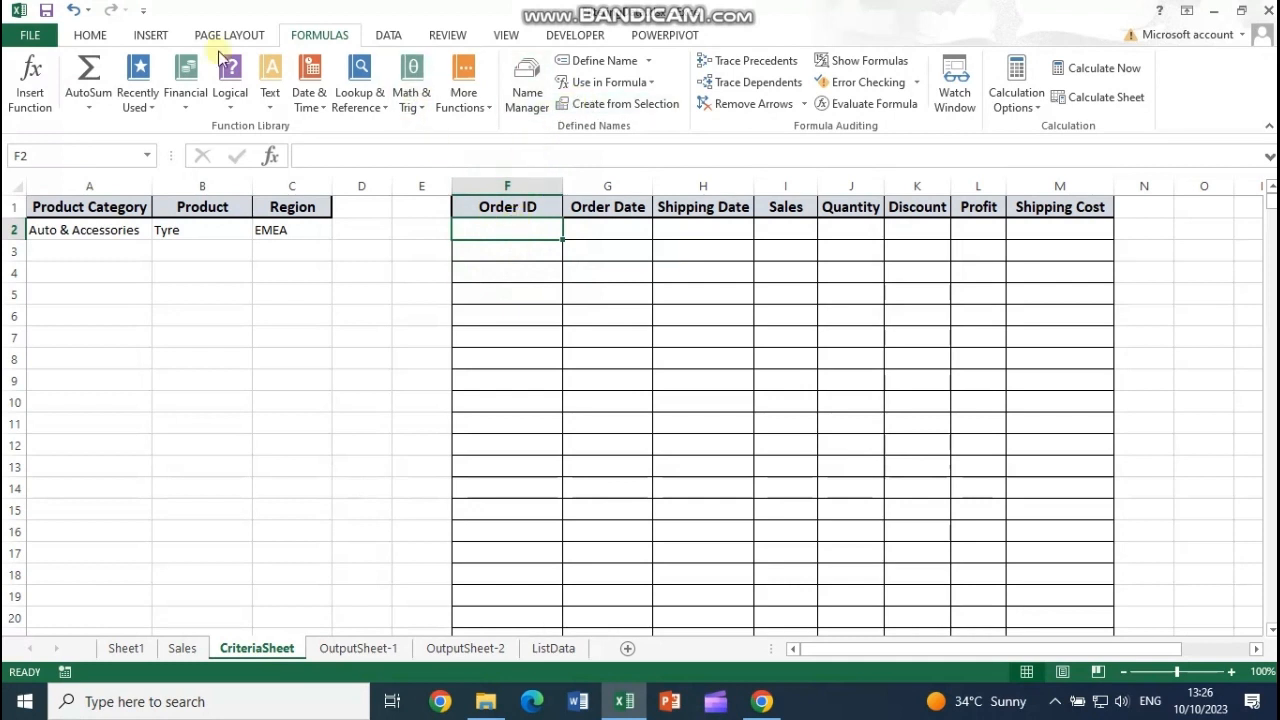
left_click(388, 35)
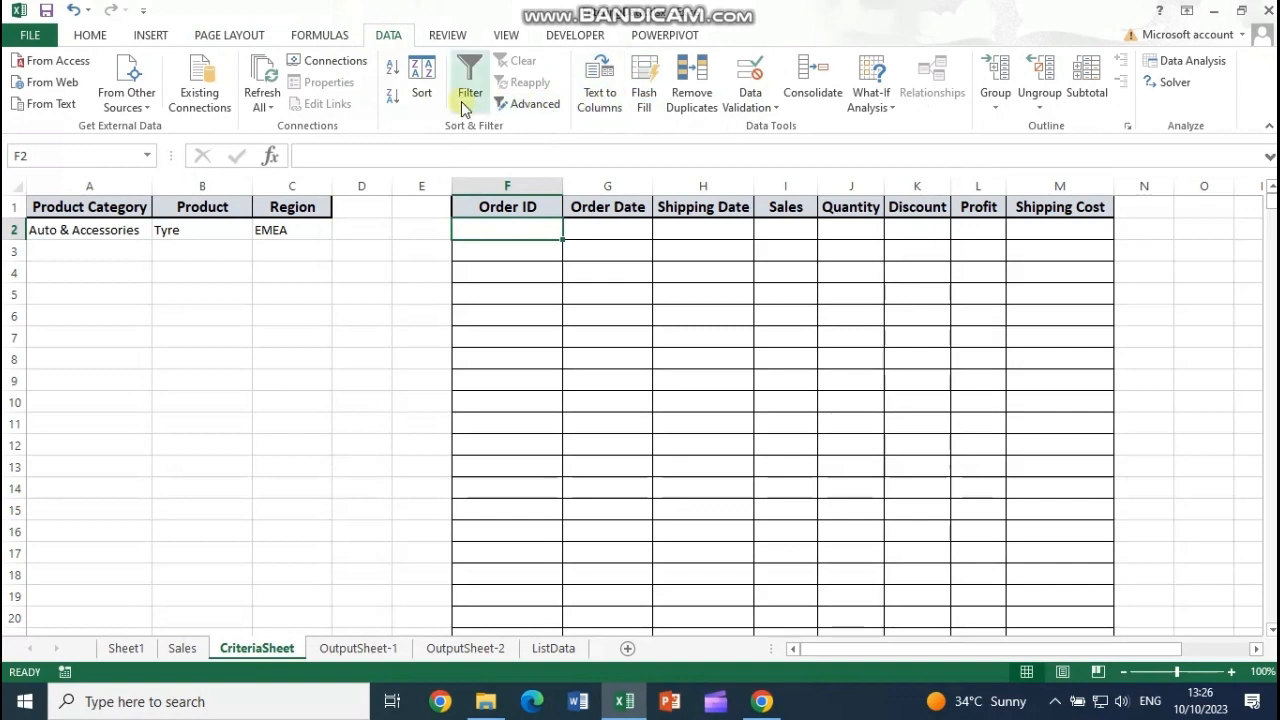
left_click(502, 104)
left_click(646, 409)
Start an Advanced Filter from cell F3 that copies to another location, with salesdata as the list range.
left_click(508, 246)
left_click(516, 104)
left_click(616, 173)
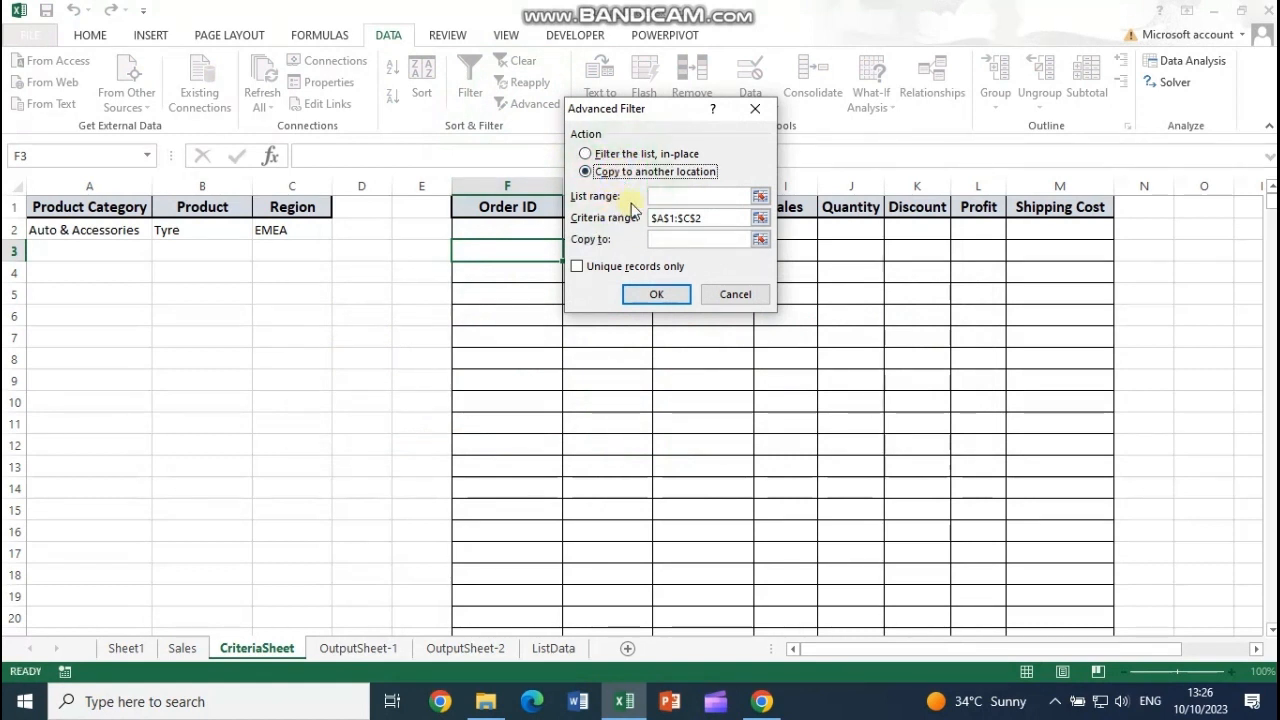
type("salesdata")
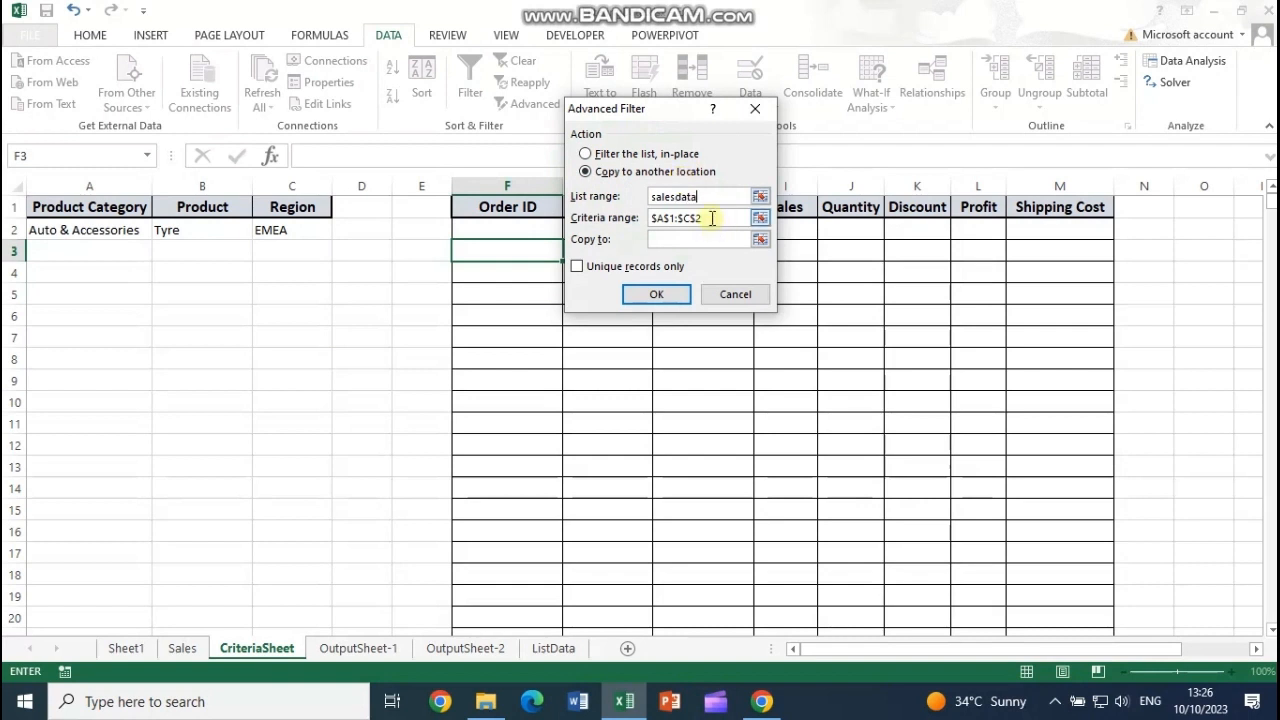
Replace the criteria range with the named range Criteria, removing the sheet name in front of it.
left_click_drag(712, 217, 652, 217)
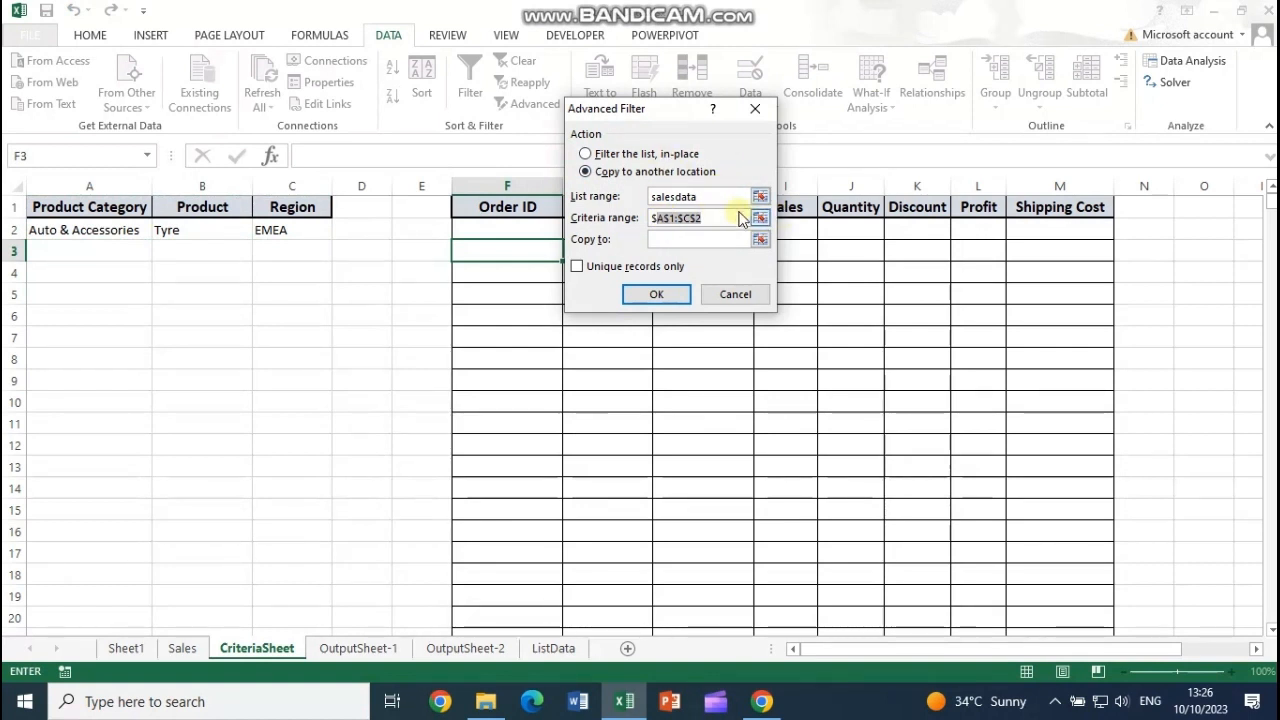
key("BackSpace")
key("BackSpace")
left_click_drag(624, 100, 876, 146)
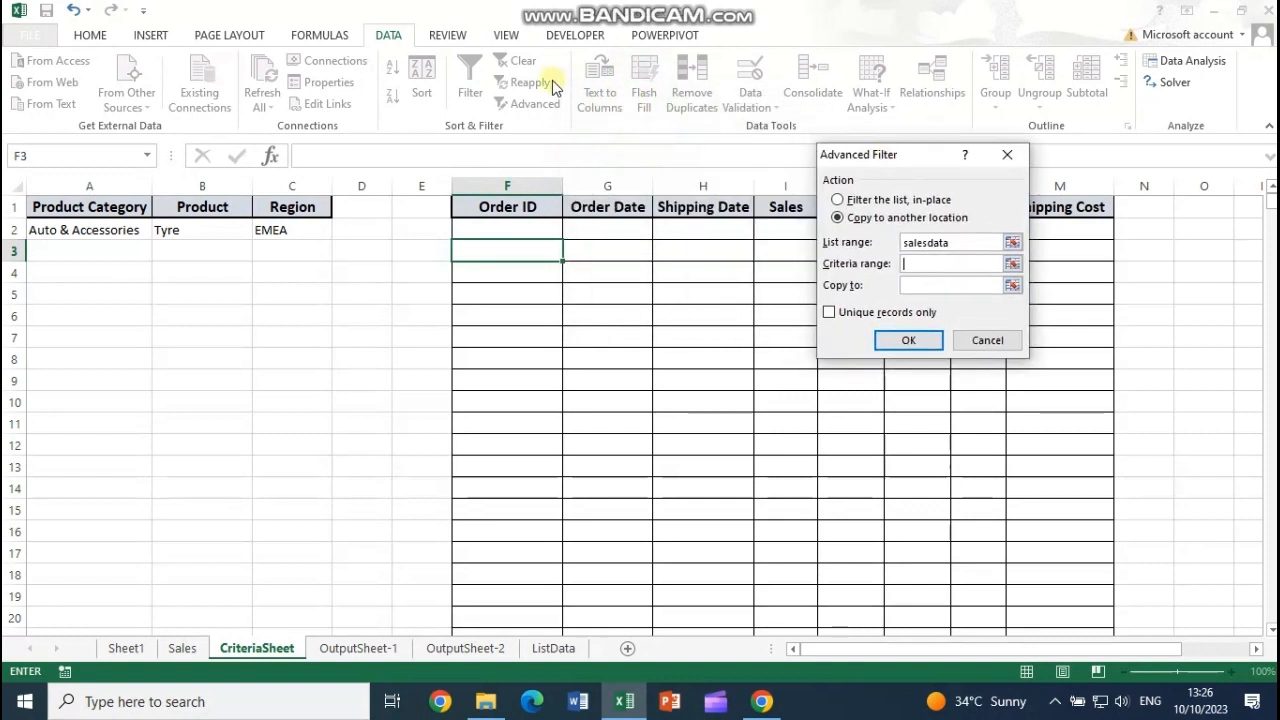
left_click(320, 36)
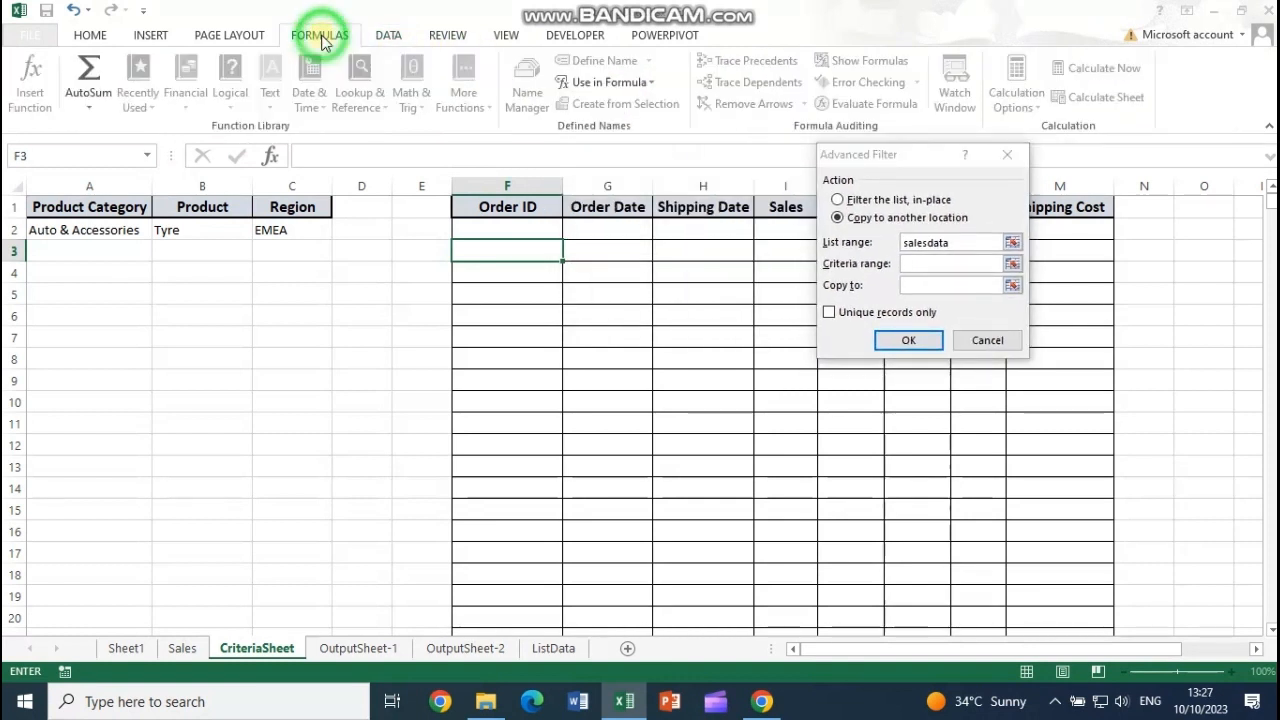
left_click(608, 82)
left_click(620, 108)
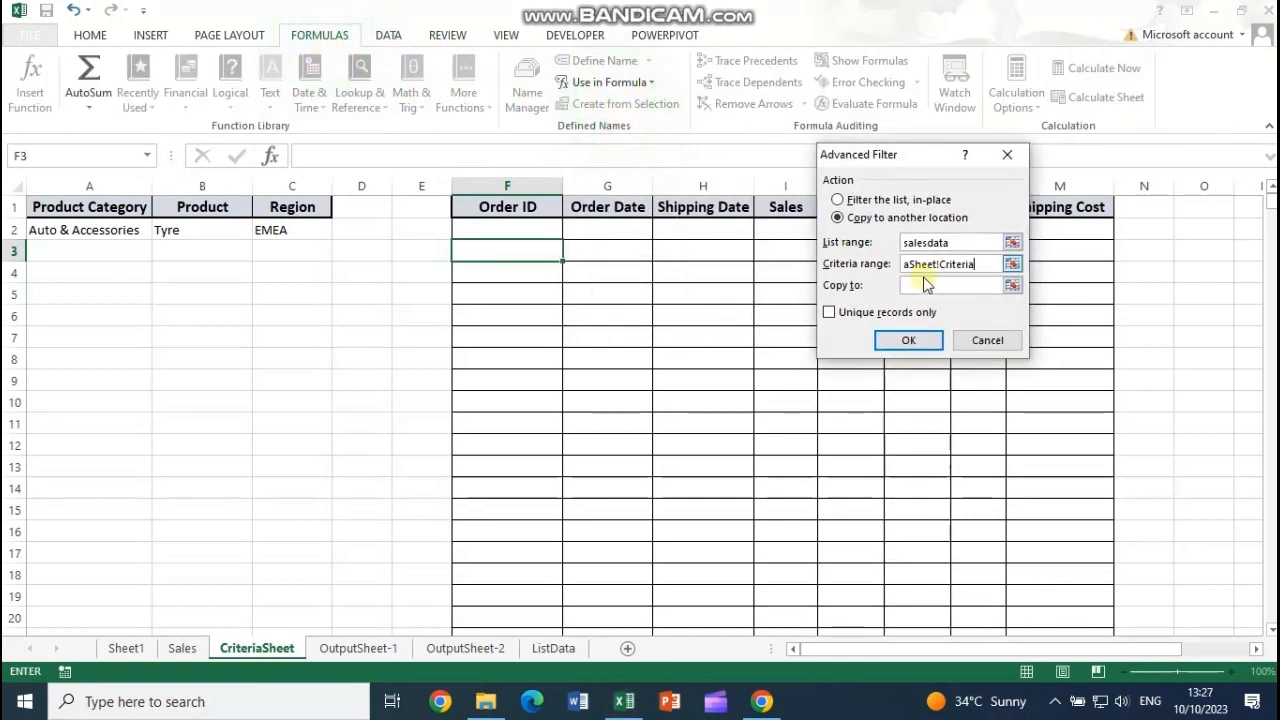
left_click_drag(944, 265, 904, 264)
key("BackSpace")
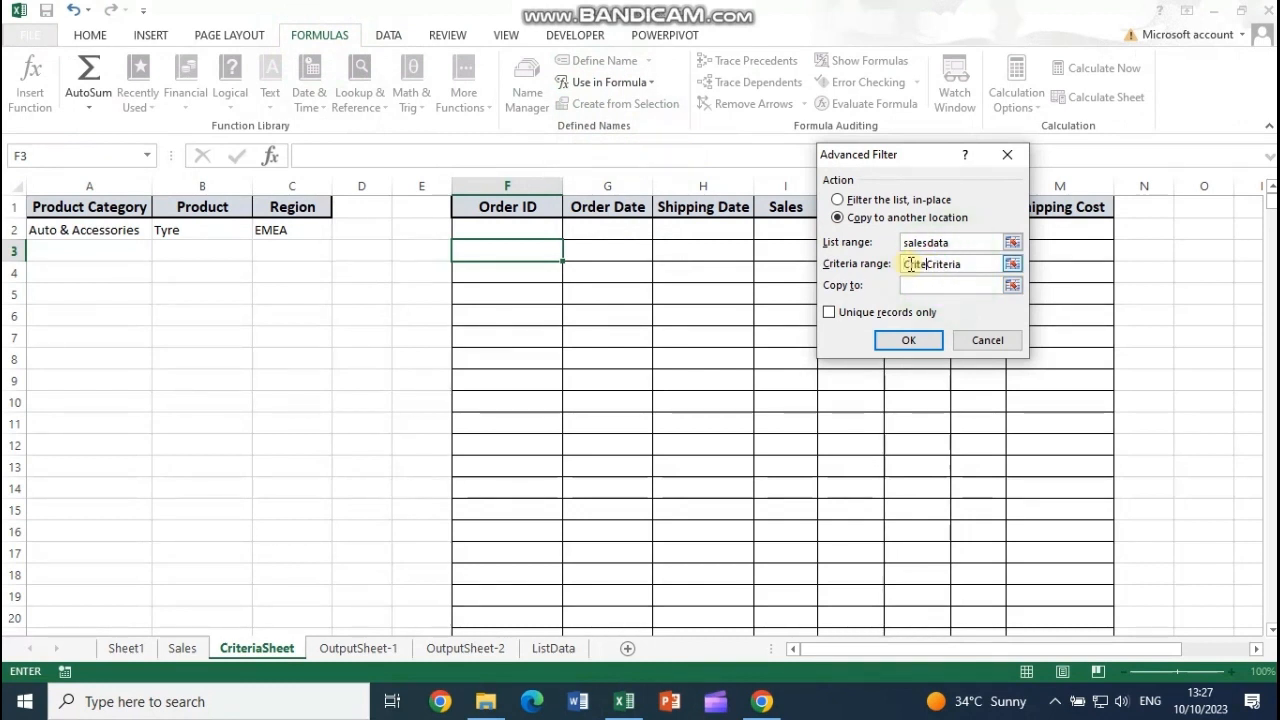
Use the header cells F1:M1, named OutPutSheet_2, as the copy destination and run the Advanced Filter.
left_click(960, 284)
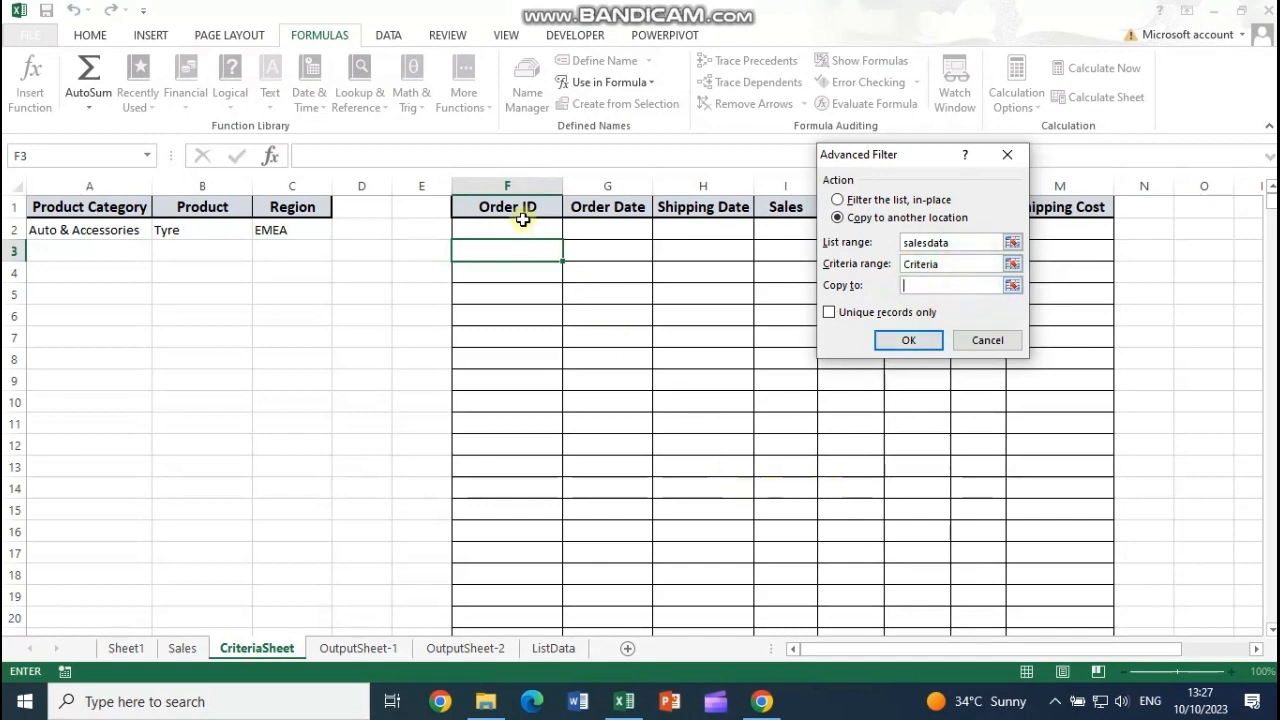
left_click_drag(927, 154, 347, 127)
left_click_drag(500, 206, 1025, 207)
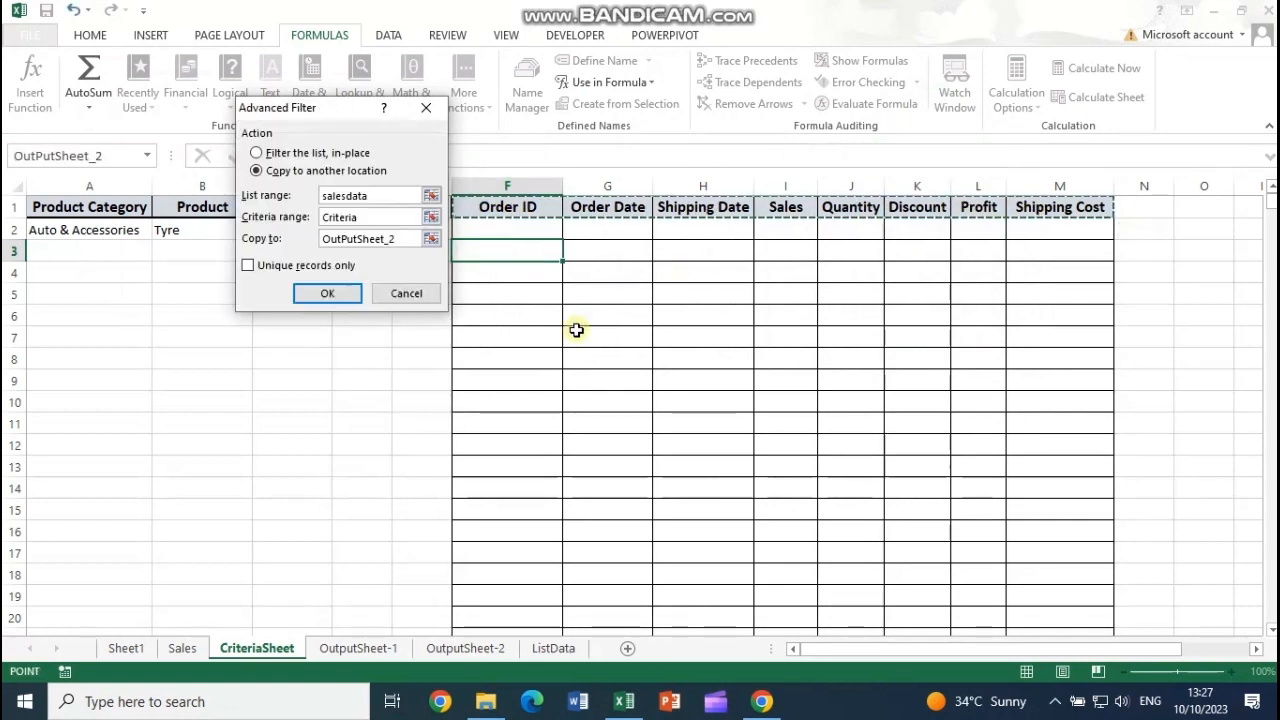
left_click(334, 294)
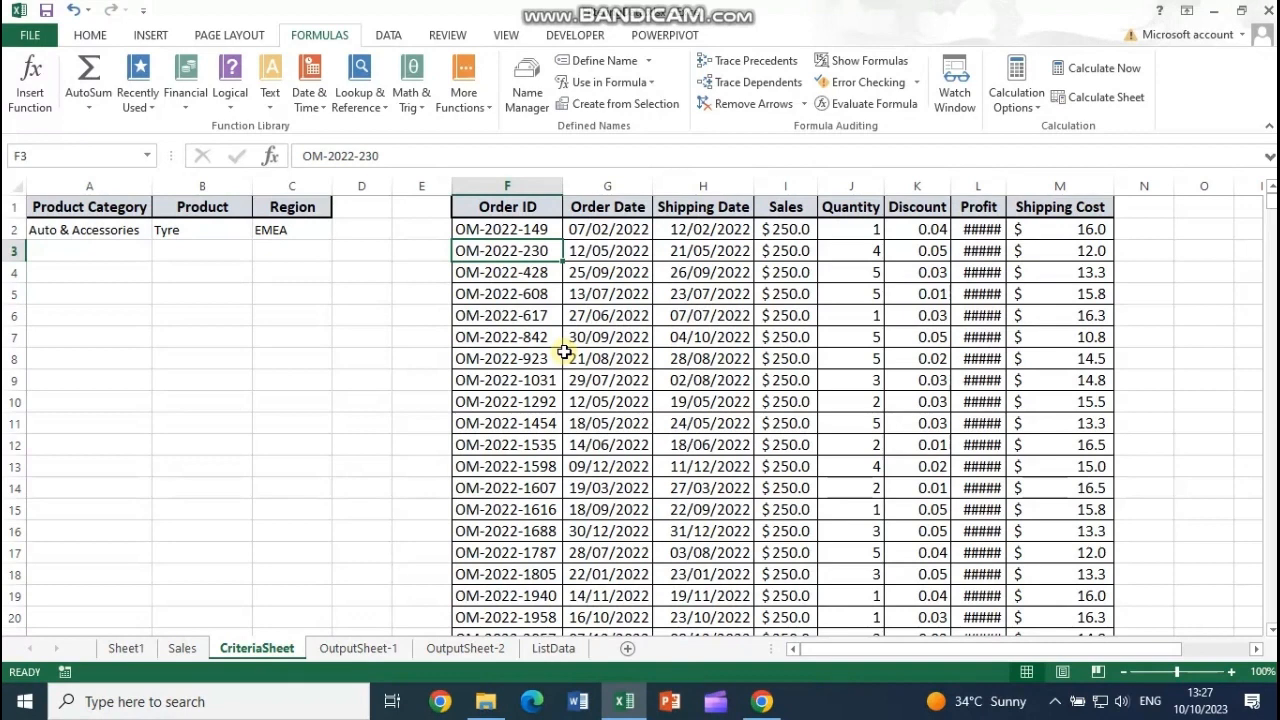
Look across the Sales sheet's source columns and return to the CriteriaSheet.
left_click(182, 648)
left_click_drag(835, 648, 925, 648)
left_click(265, 648)
Start an Advanced Filter from cell A1 of OutputSheet-1 and set it to copy to another location.
left_click(355, 648)
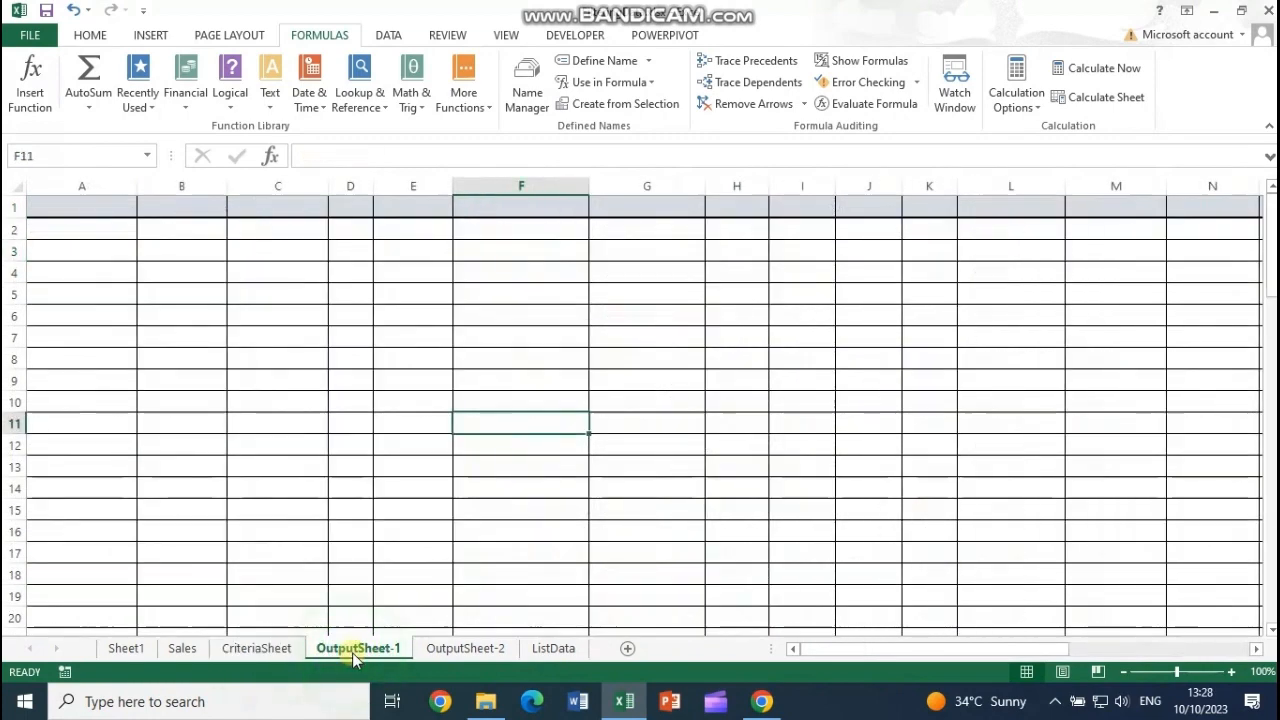
left_click(76, 212)
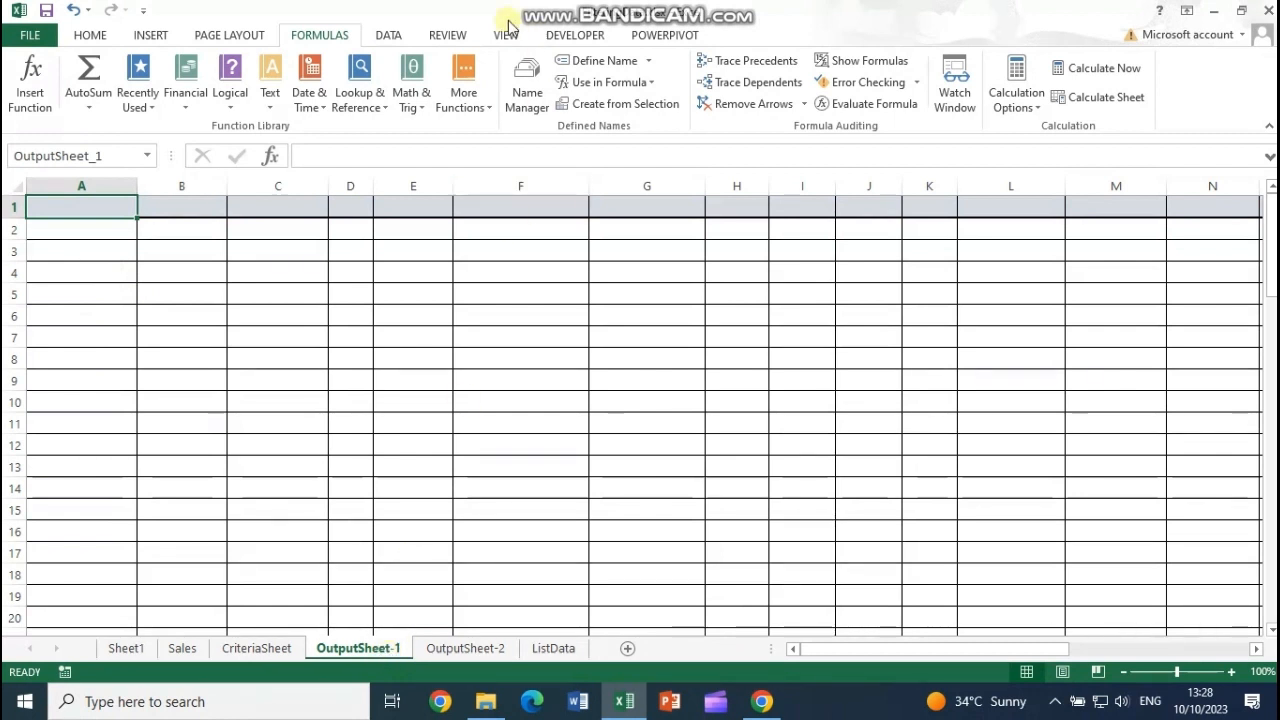
left_click(385, 45)
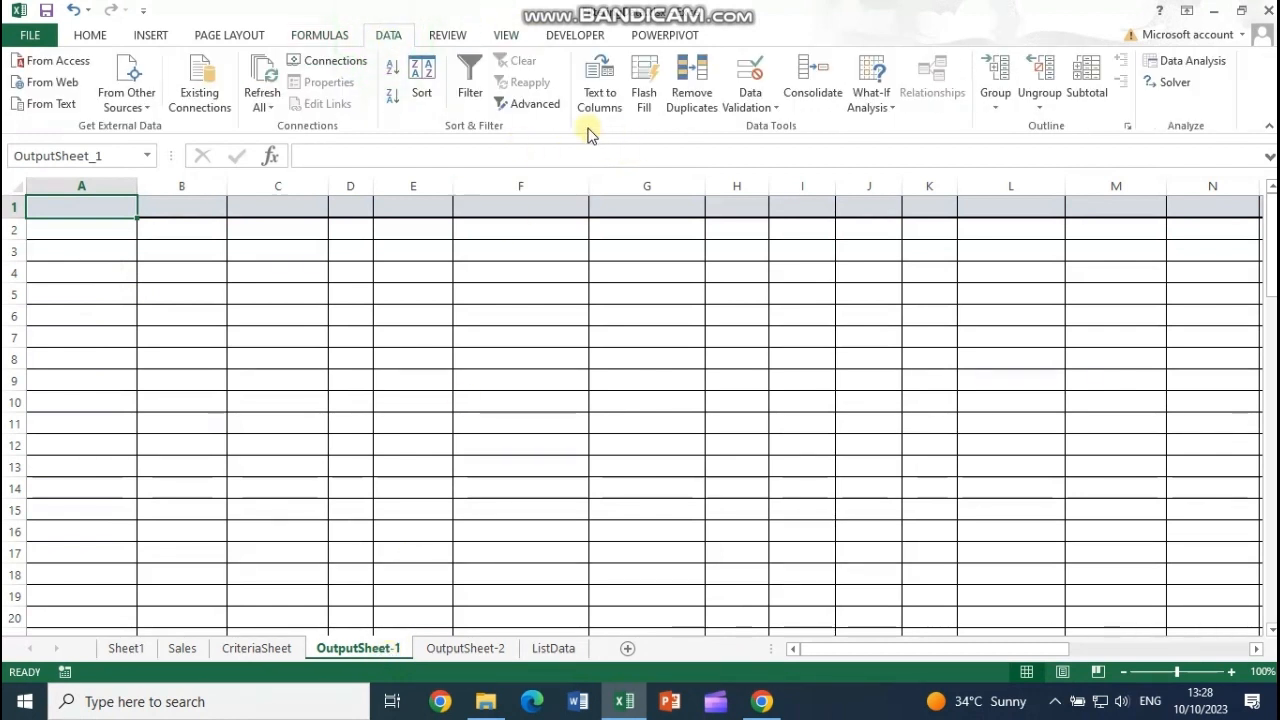
left_click(544, 112)
left_click_drag(340, 117, 712, 158)
left_click(657, 220)
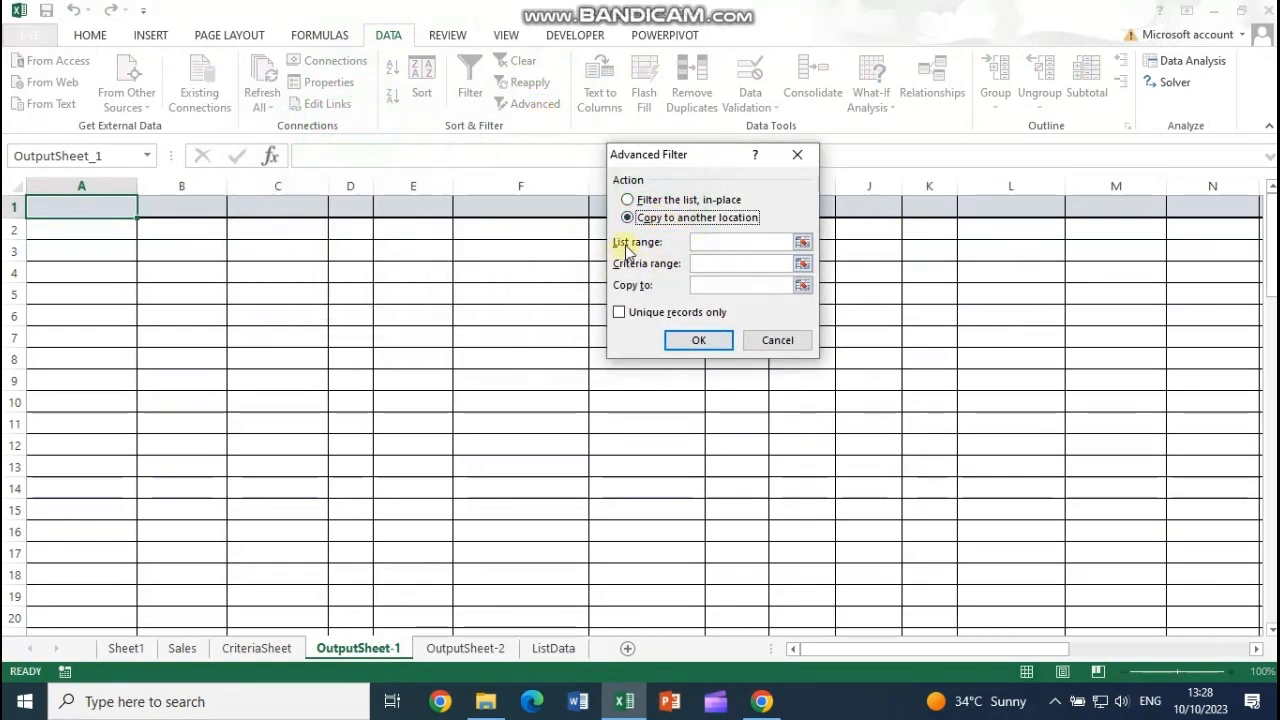
Set the Advanced Filter's list range to the named range SalesData, chosen from the defined names.
left_click(801, 243)
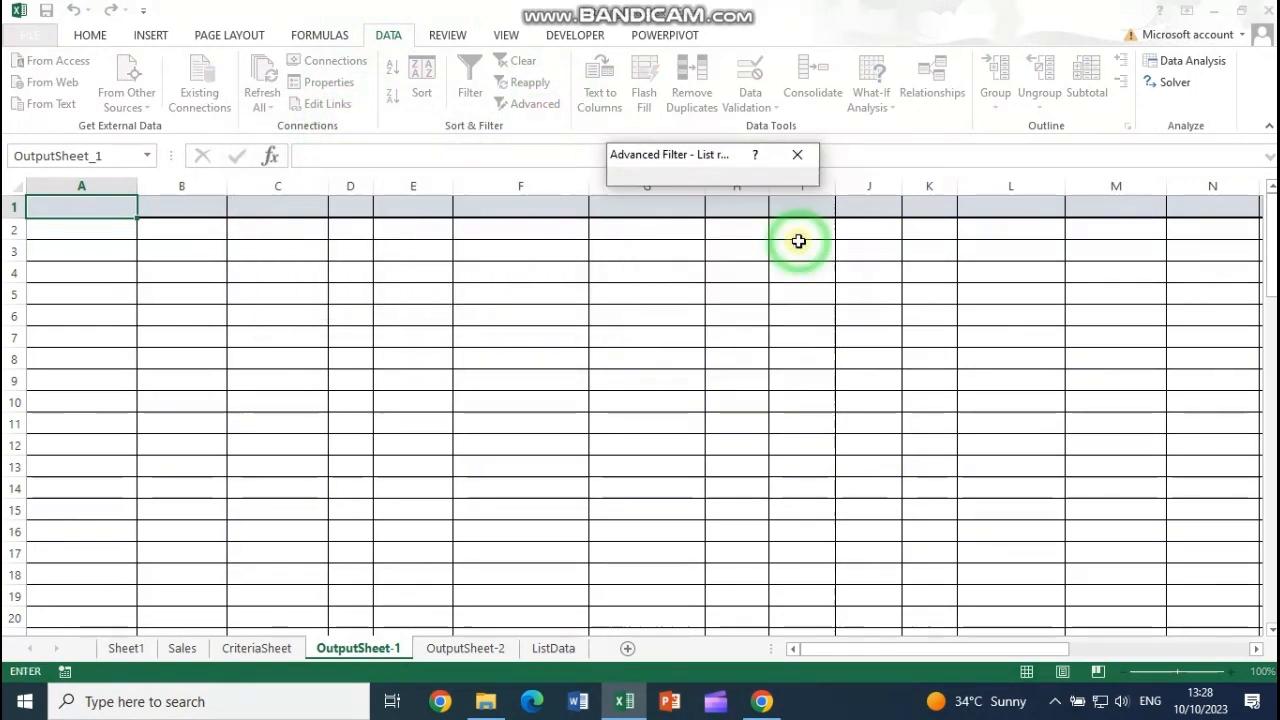
left_click(320, 37)
left_click(605, 82)
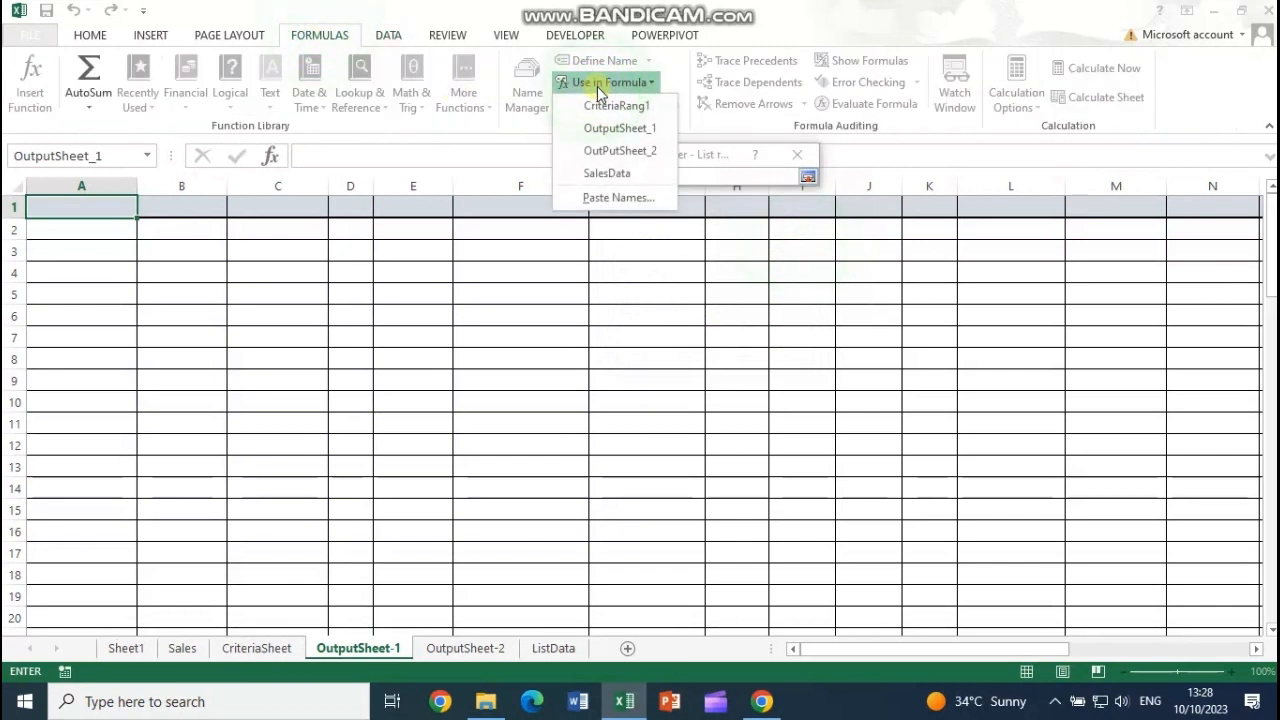
left_click(607, 173)
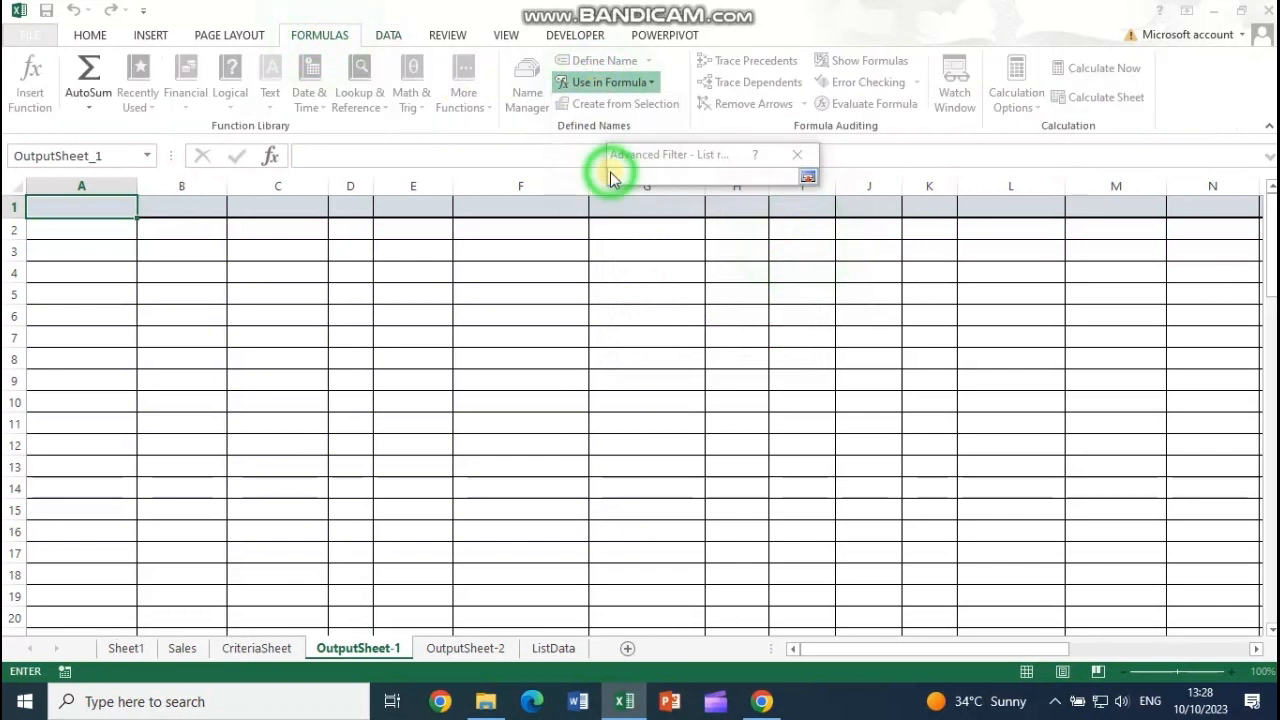
left_click(806, 177)
left_click(725, 264)
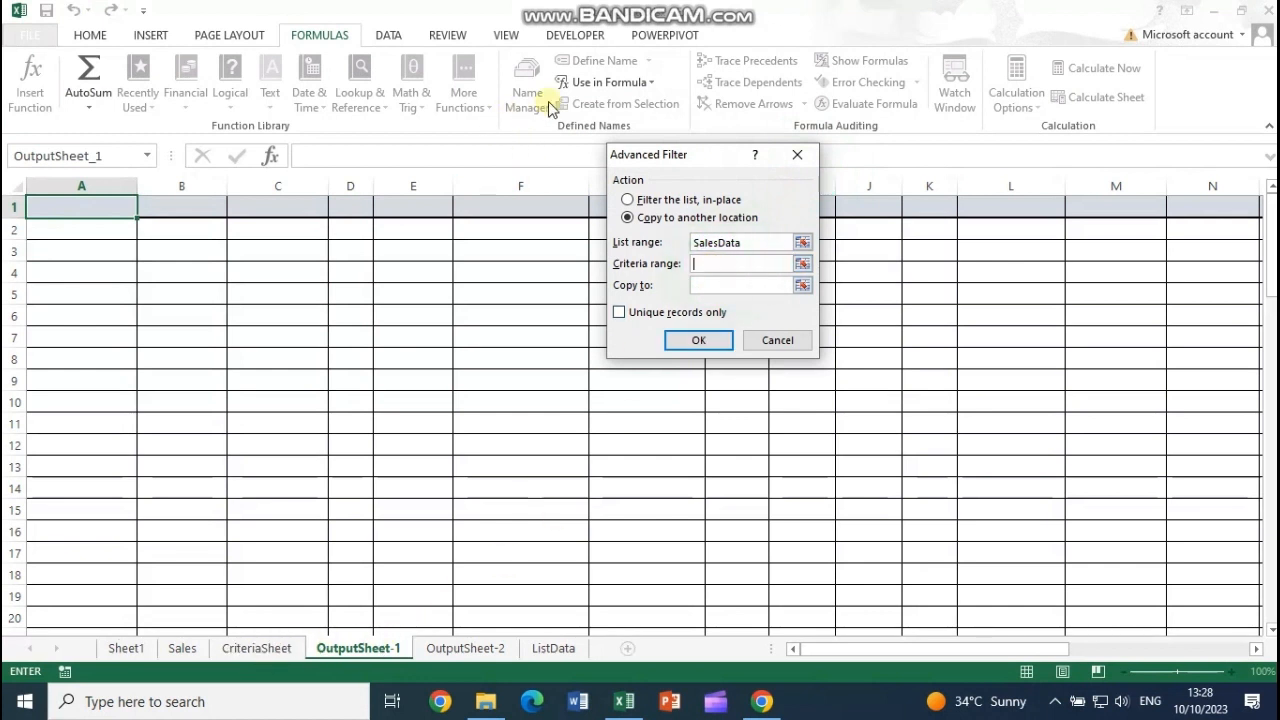
Set the Advanced Filter's criteria range to the named range CriteriaRang1, chosen from the defined names.
left_click(612, 84)
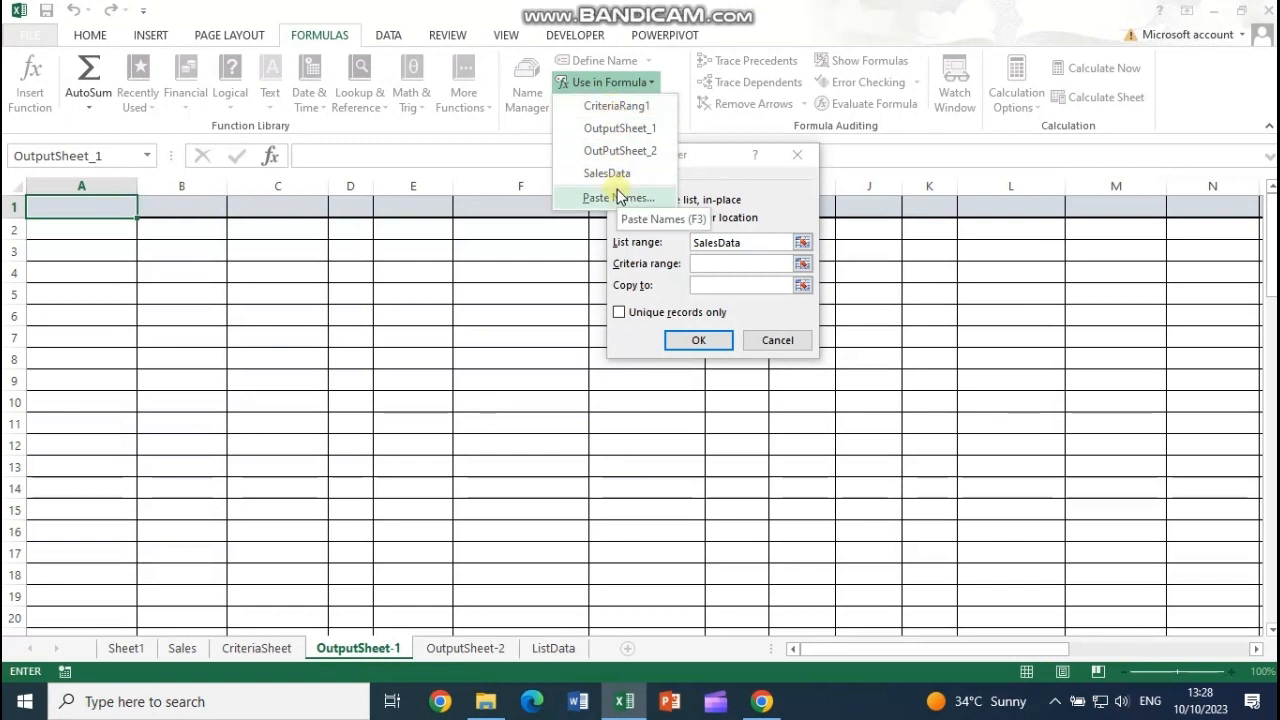
left_click(730, 264)
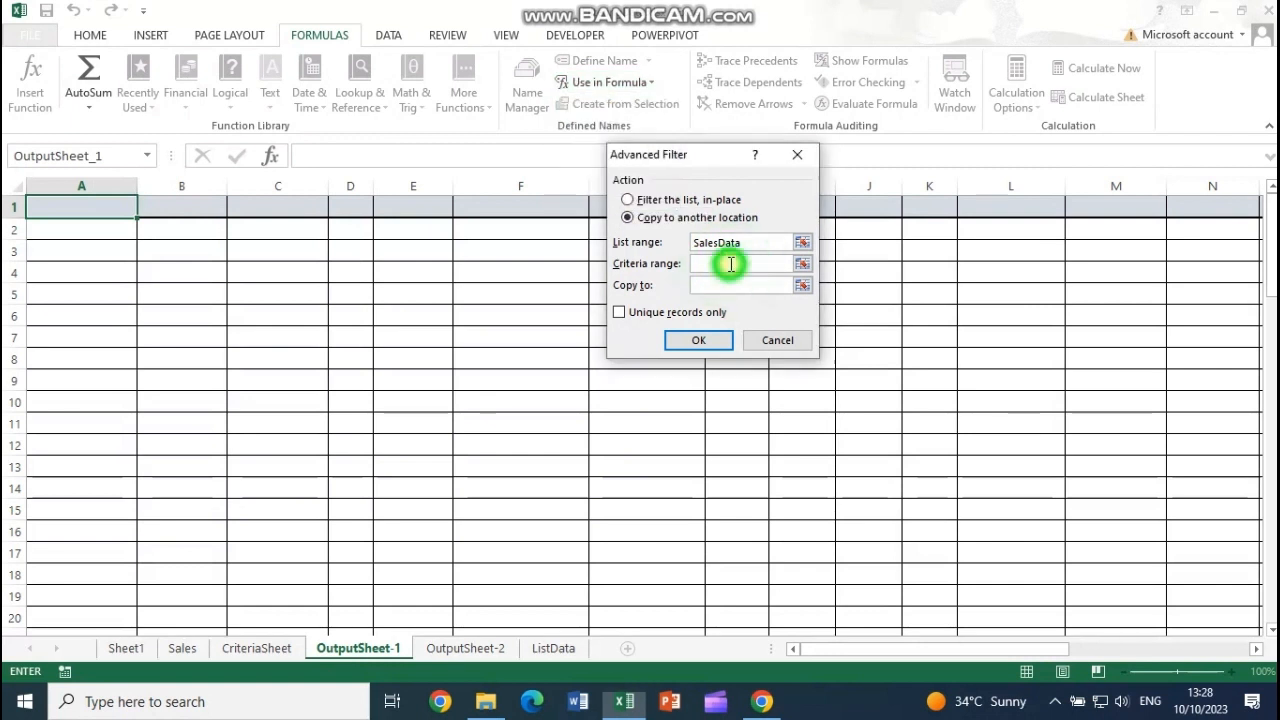
left_click(640, 82)
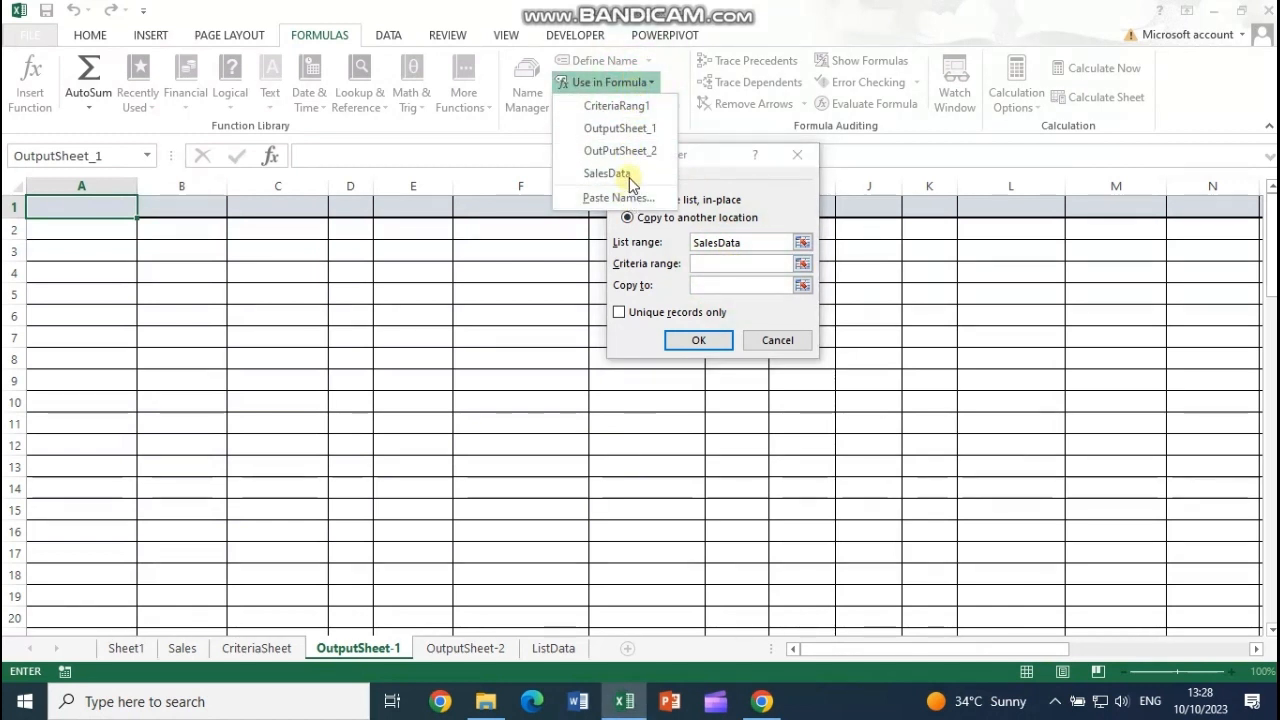
left_click(634, 105)
Use cell A1 of OutputSheet-1, named OutputSheet_1, as the copy destination and run the Advanced Filter.
left_click(706, 289)
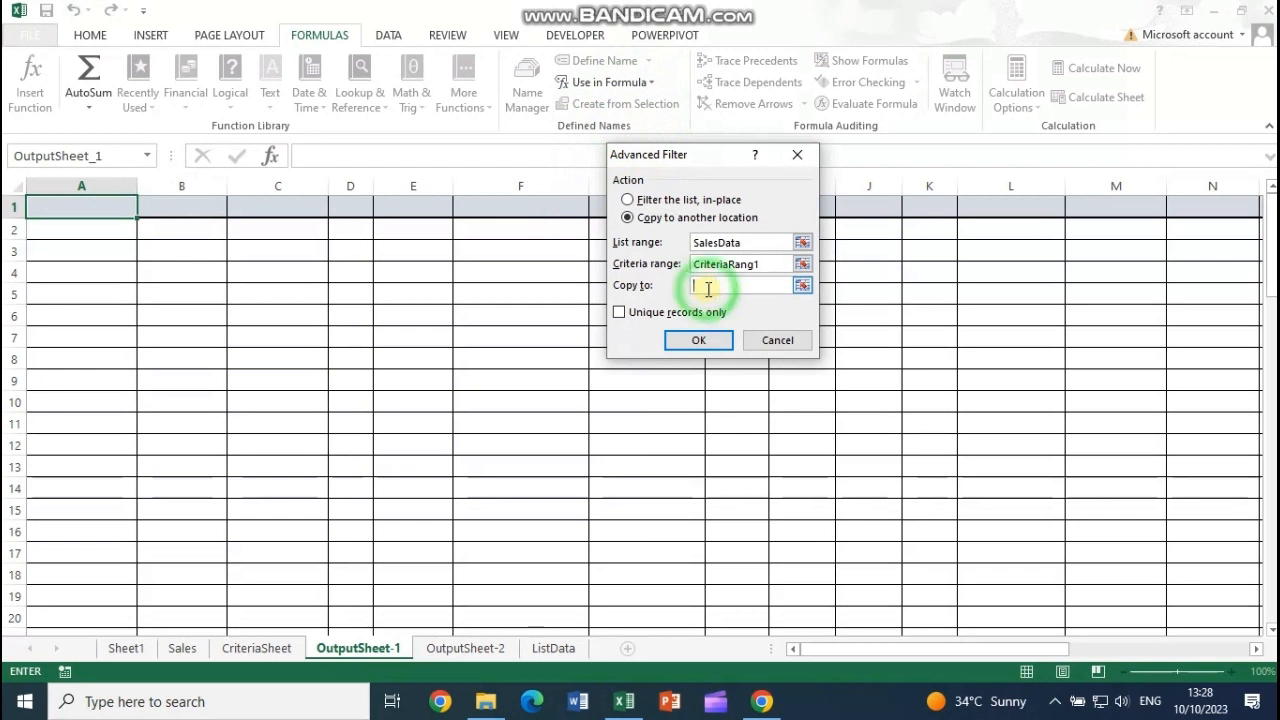
left_click(89, 208)
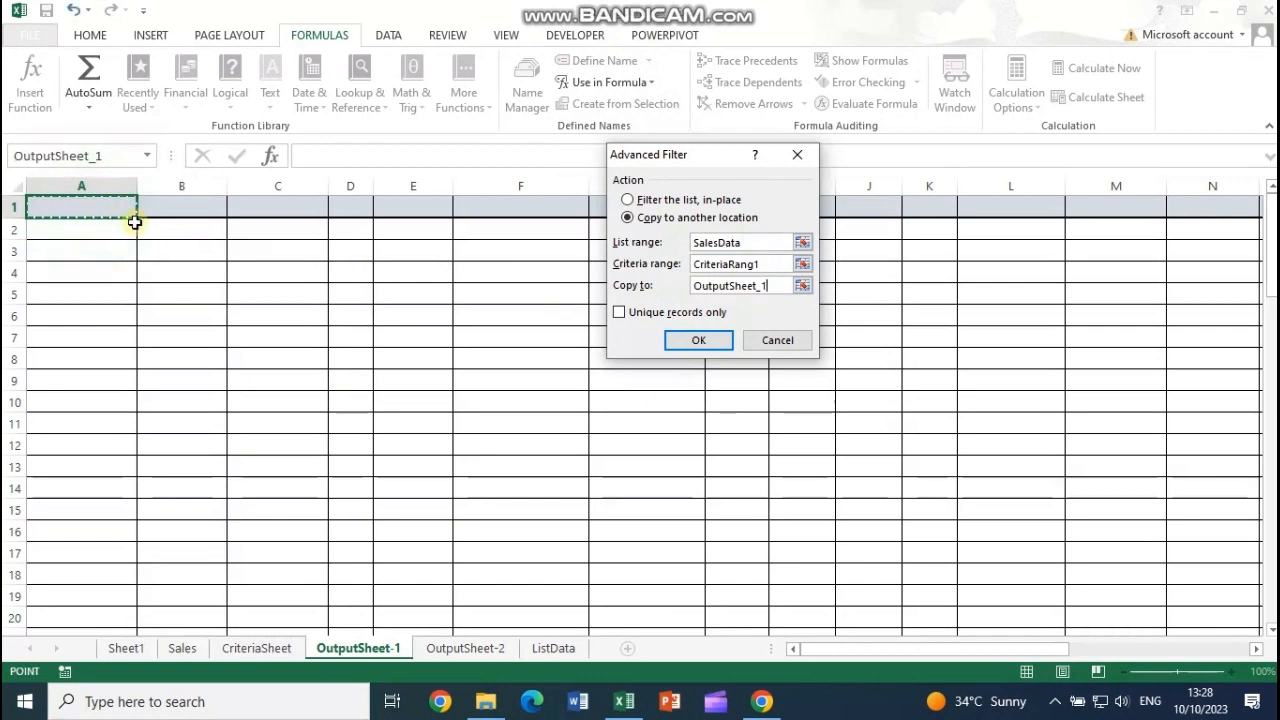
left_click(688, 340)
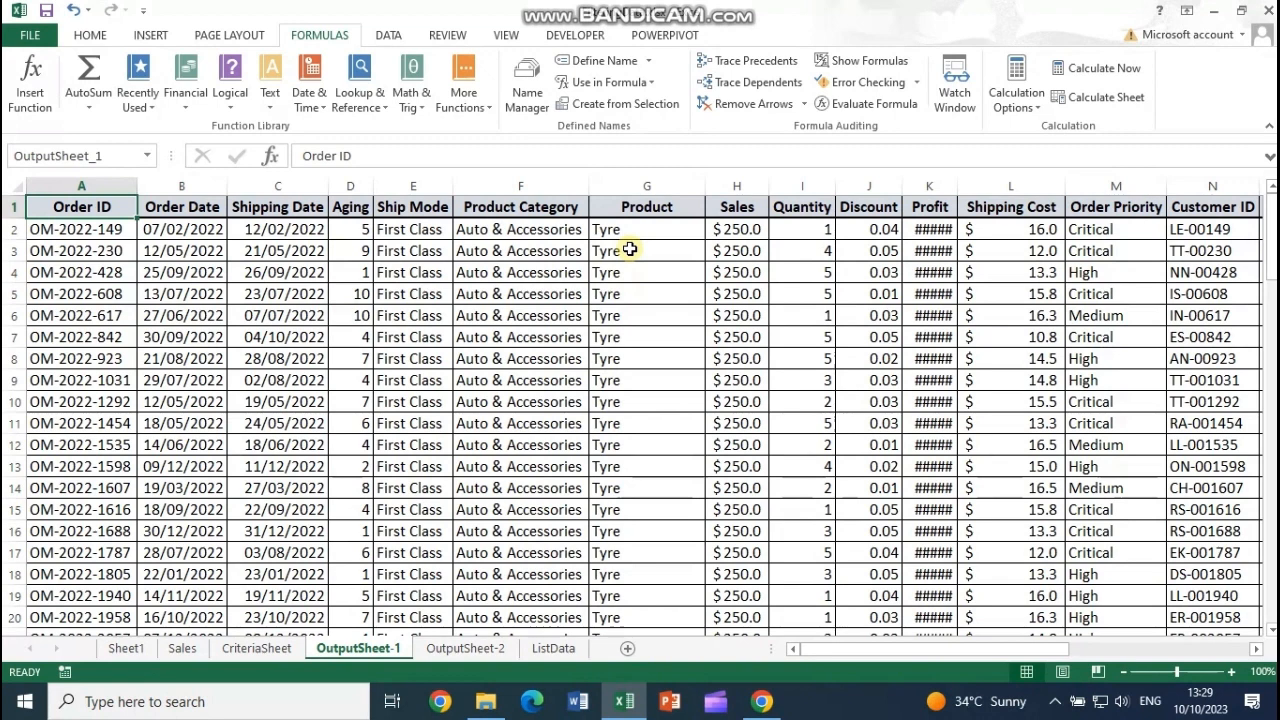
Copy the header cells F1:M1 from the CriteriaSheet and paste them with their formatting at cell A1 of OutputSheet-2.
left_click(445, 647)
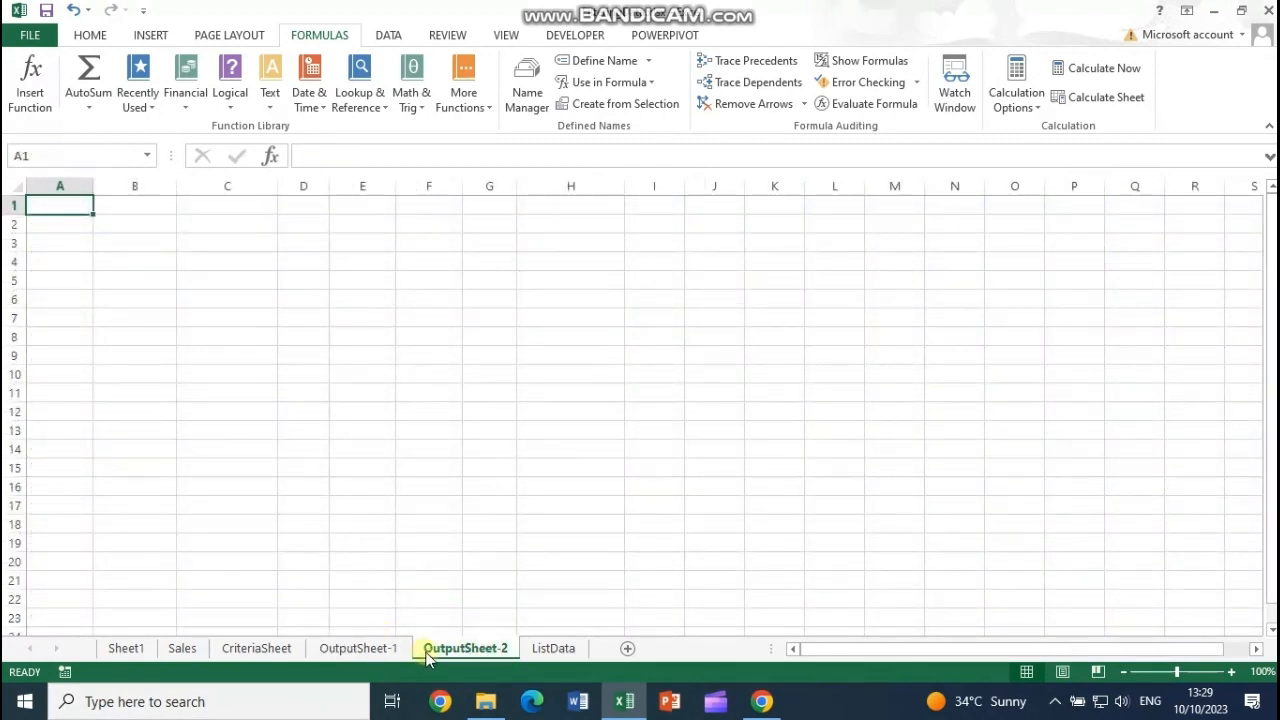
left_click(259, 651)
left_click_drag(507, 207, 1057, 205)
right_click(1060, 210)
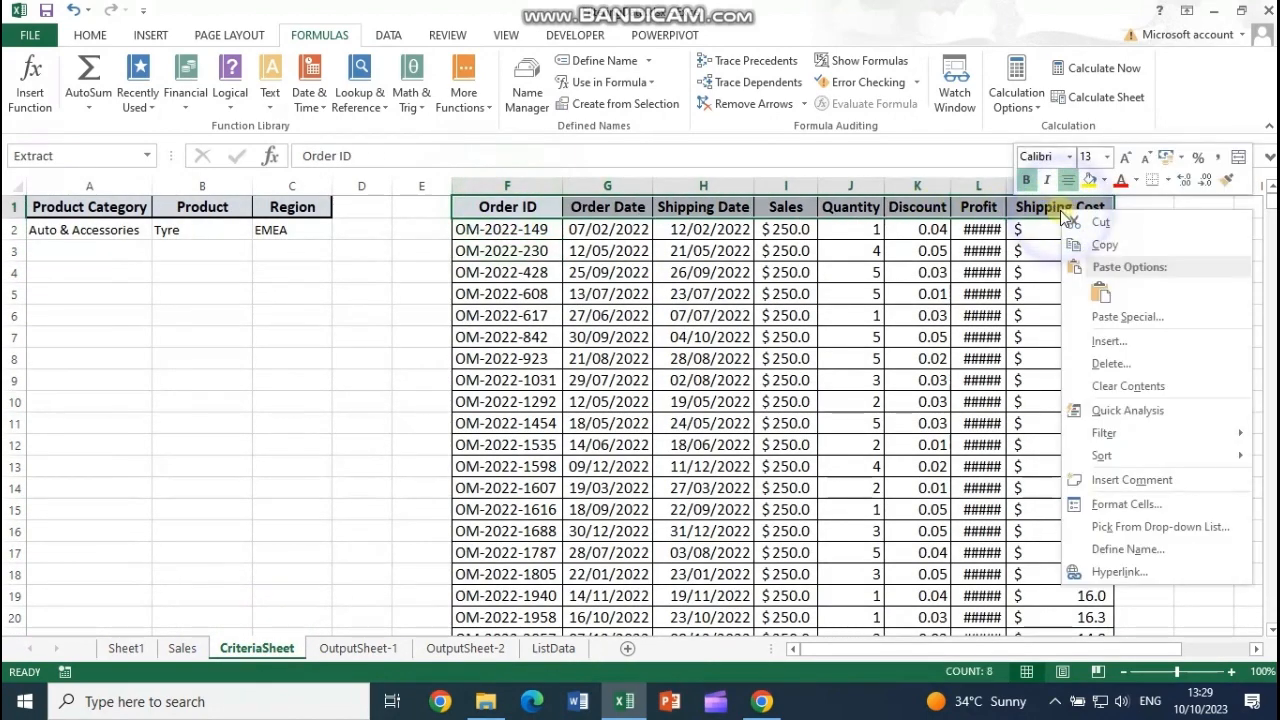
left_click(1102, 245)
left_click(463, 648)
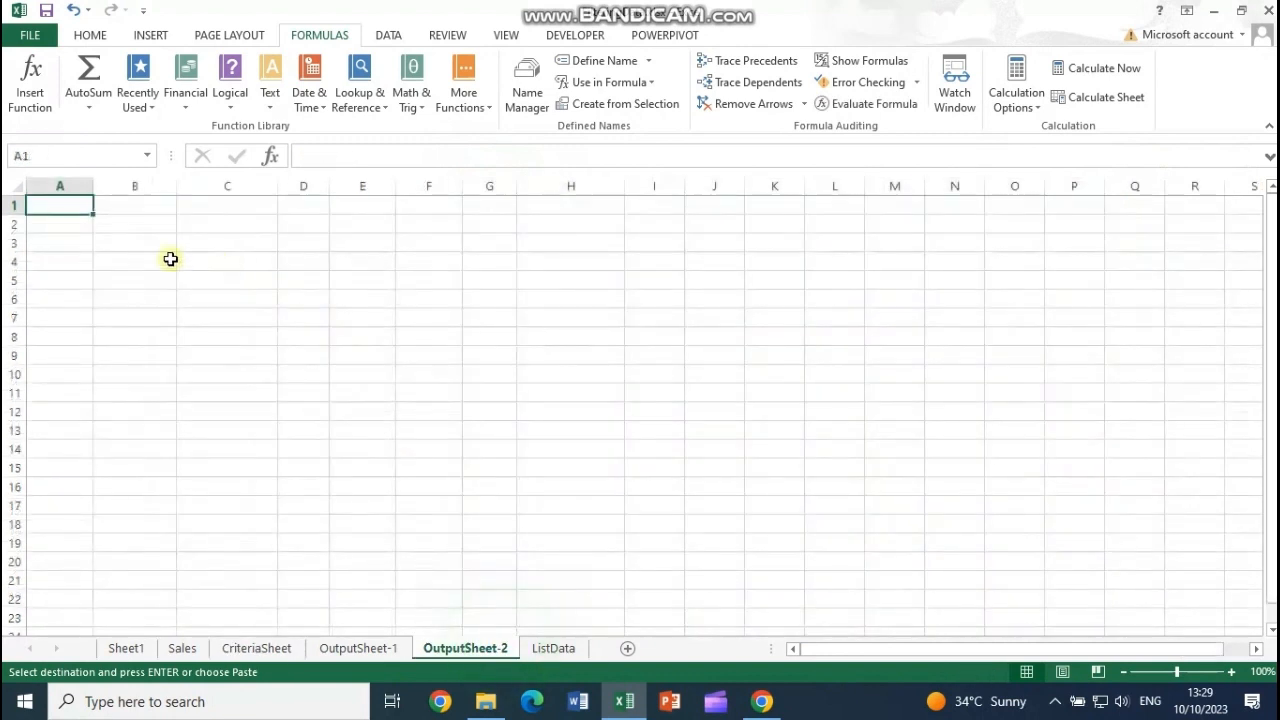
right_click(69, 206)
left_click(140, 298)
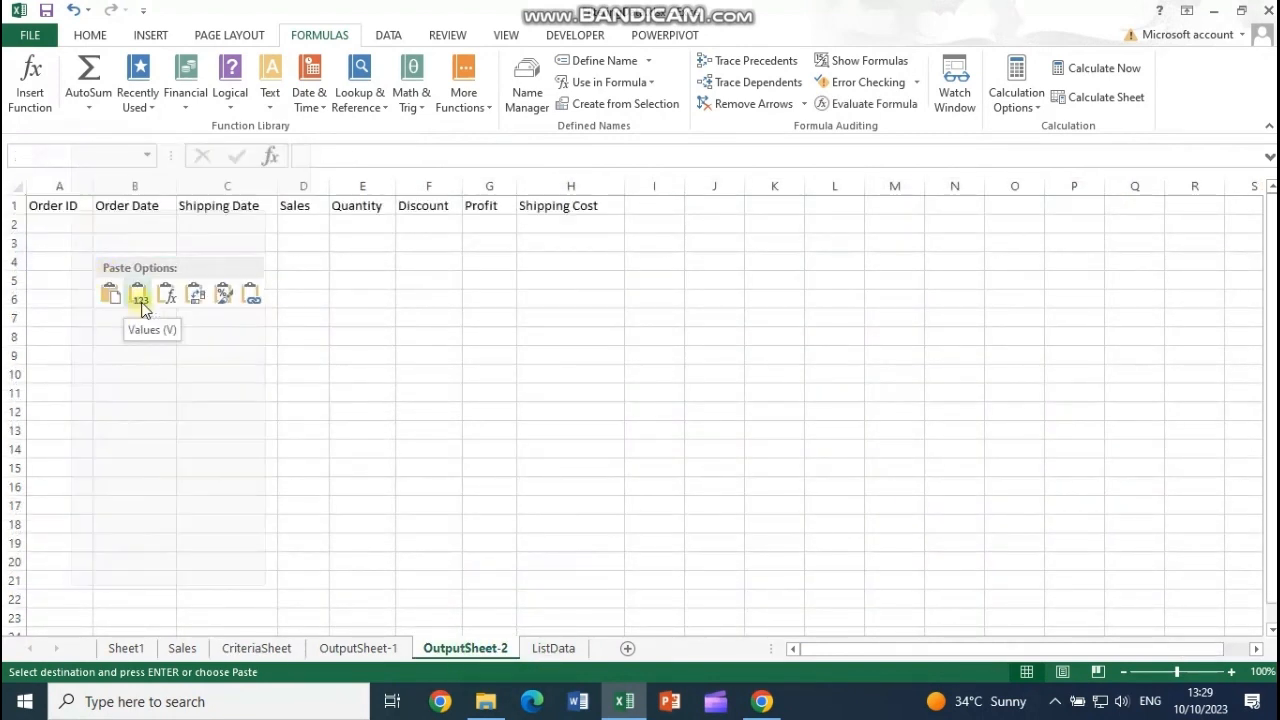
left_click(113, 295)
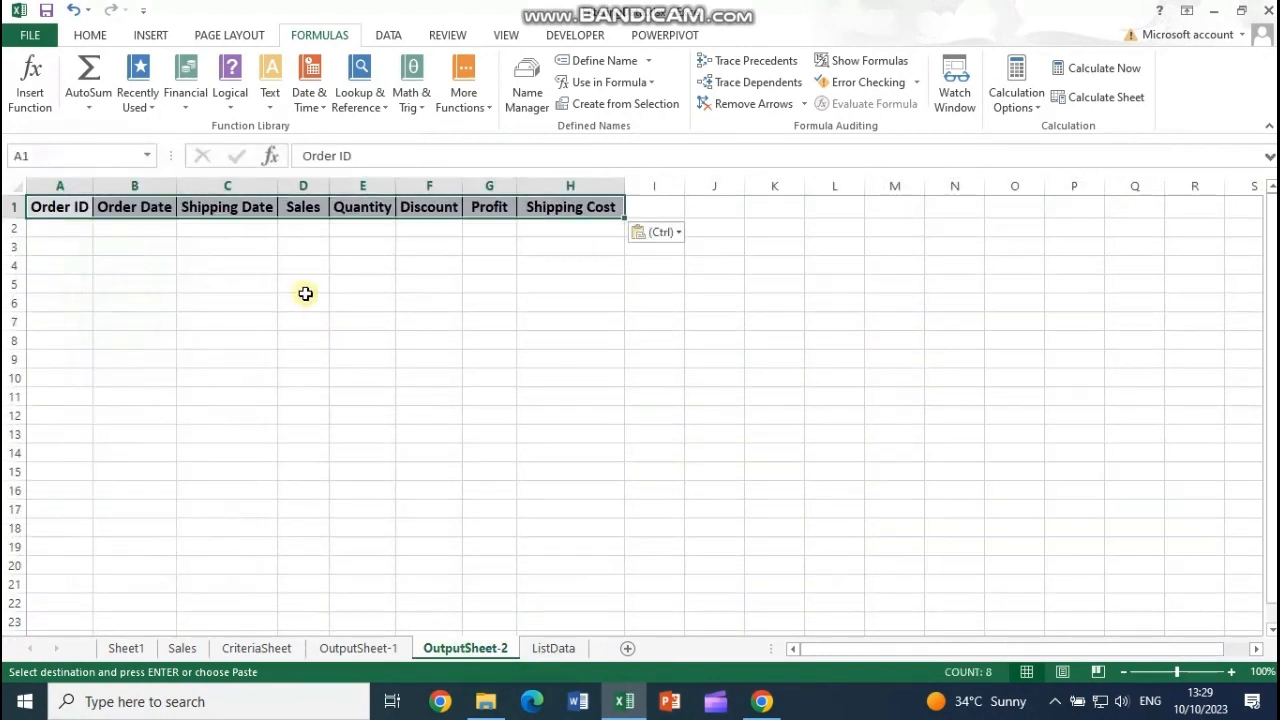
Start an Advanced Filter from cell A3 of OutputSheet-2 and set it to copy to another location.
left_click(66, 247)
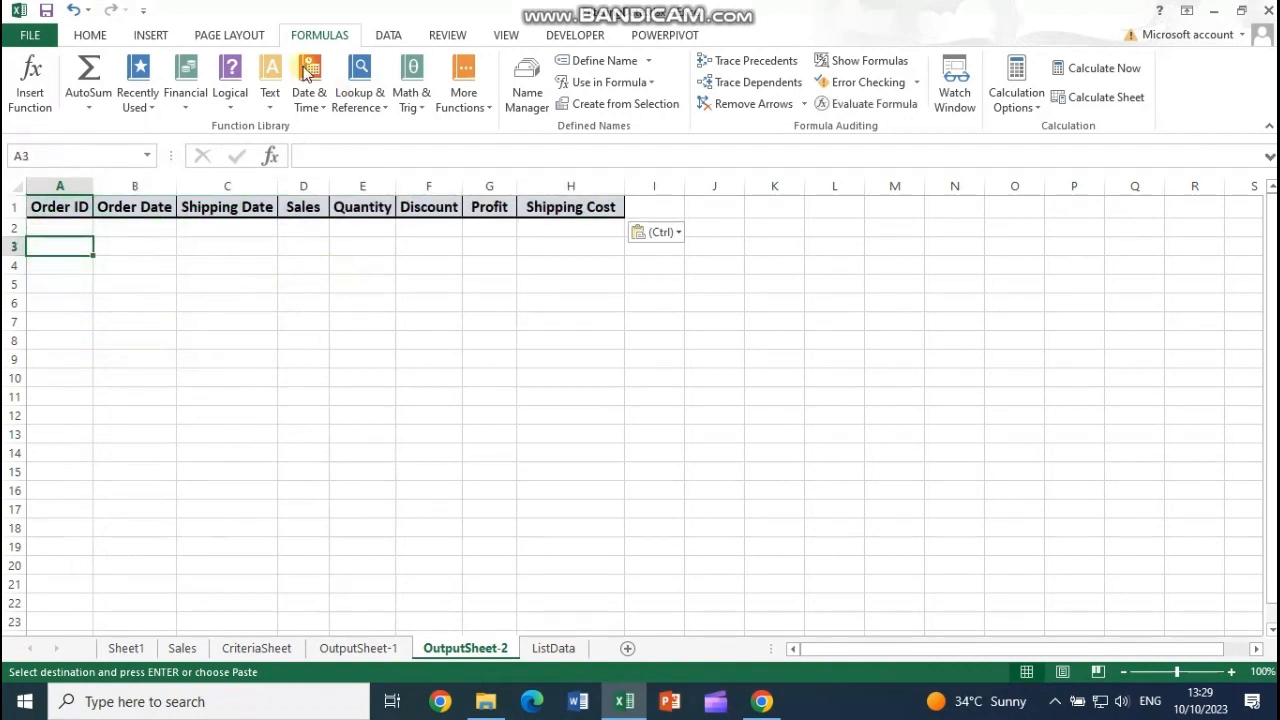
left_click(389, 34)
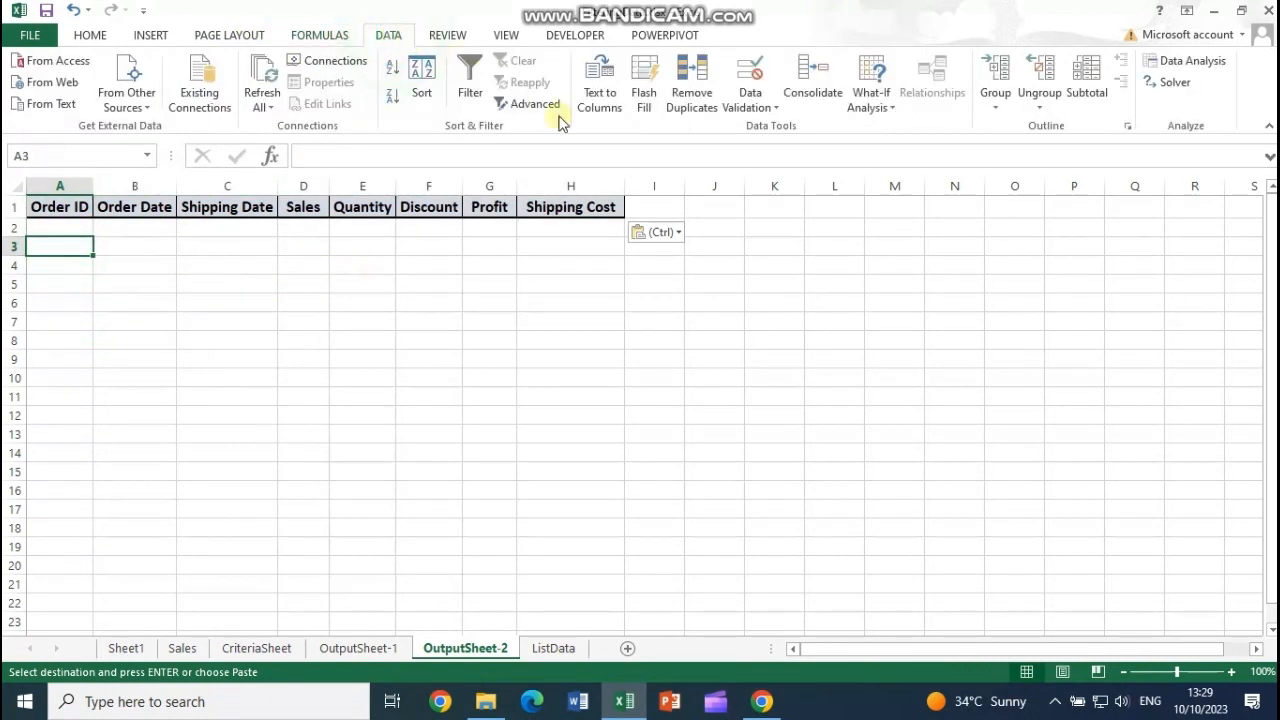
left_click(533, 104)
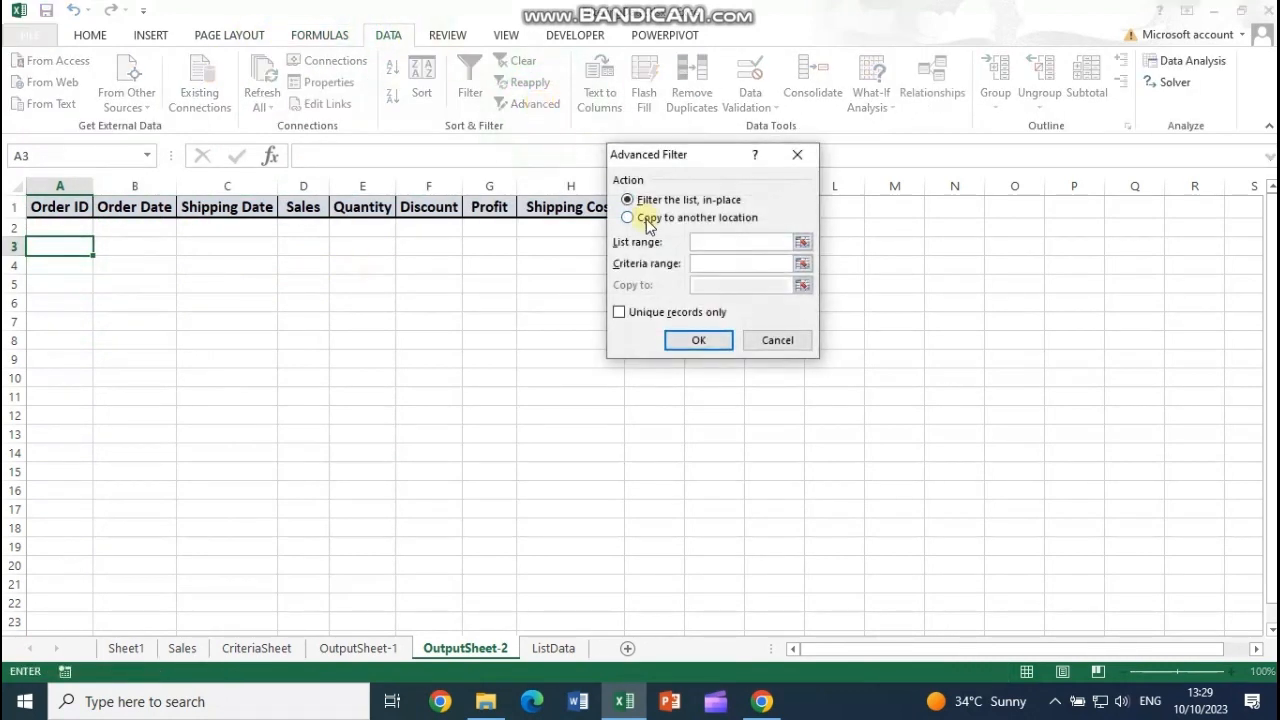
left_click(646, 220)
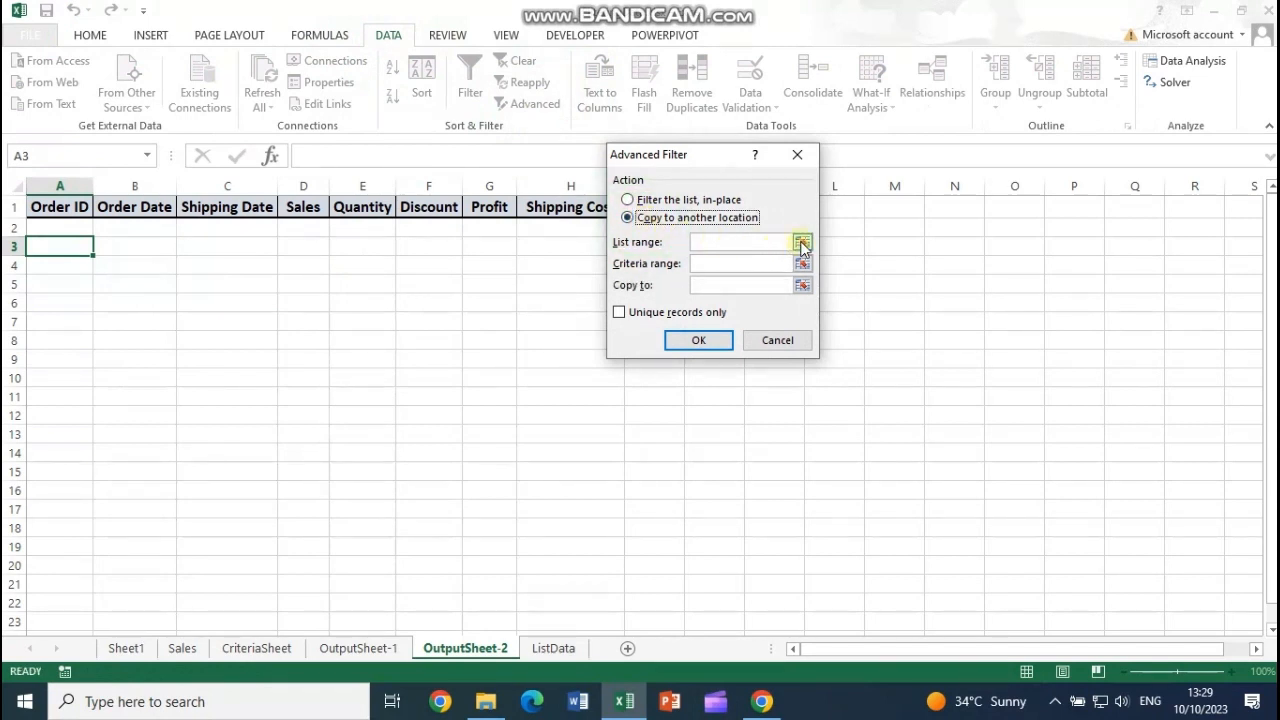
Set the list range of the OutputSheet-2 Advanced Filter to the named range SalesData.
left_click(803, 243)
left_click(307, 38)
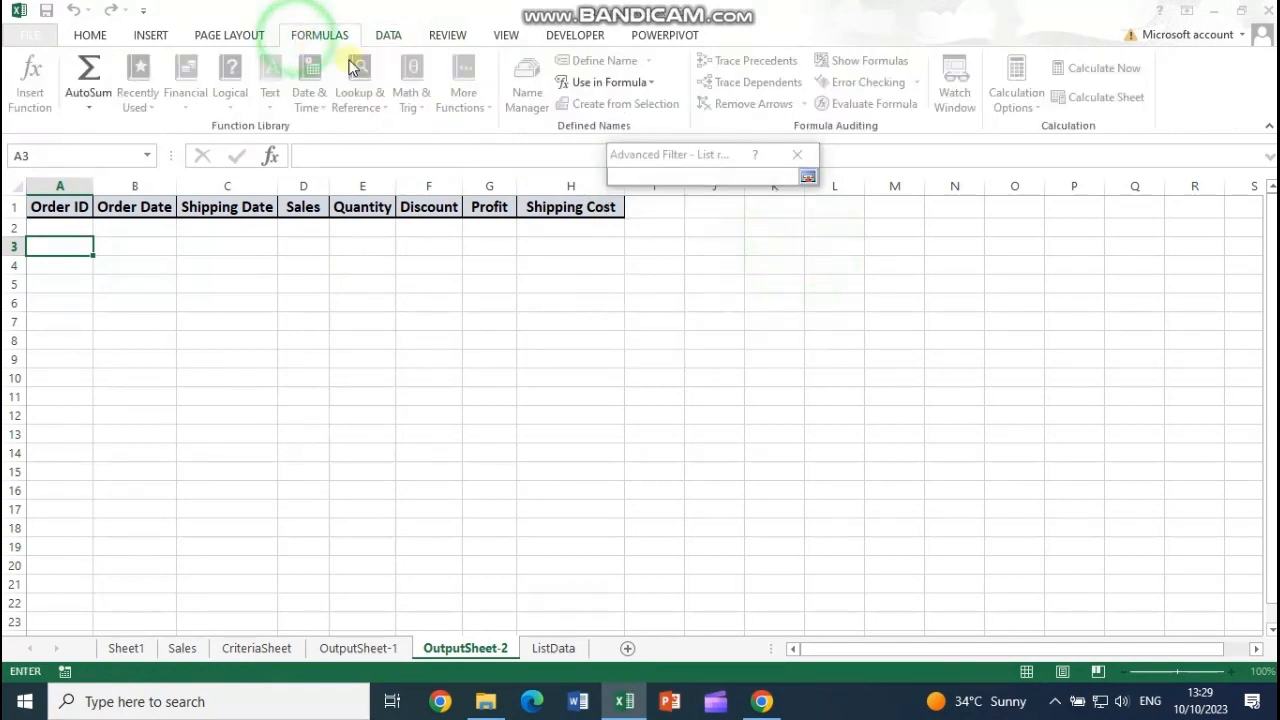
left_click(600, 83)
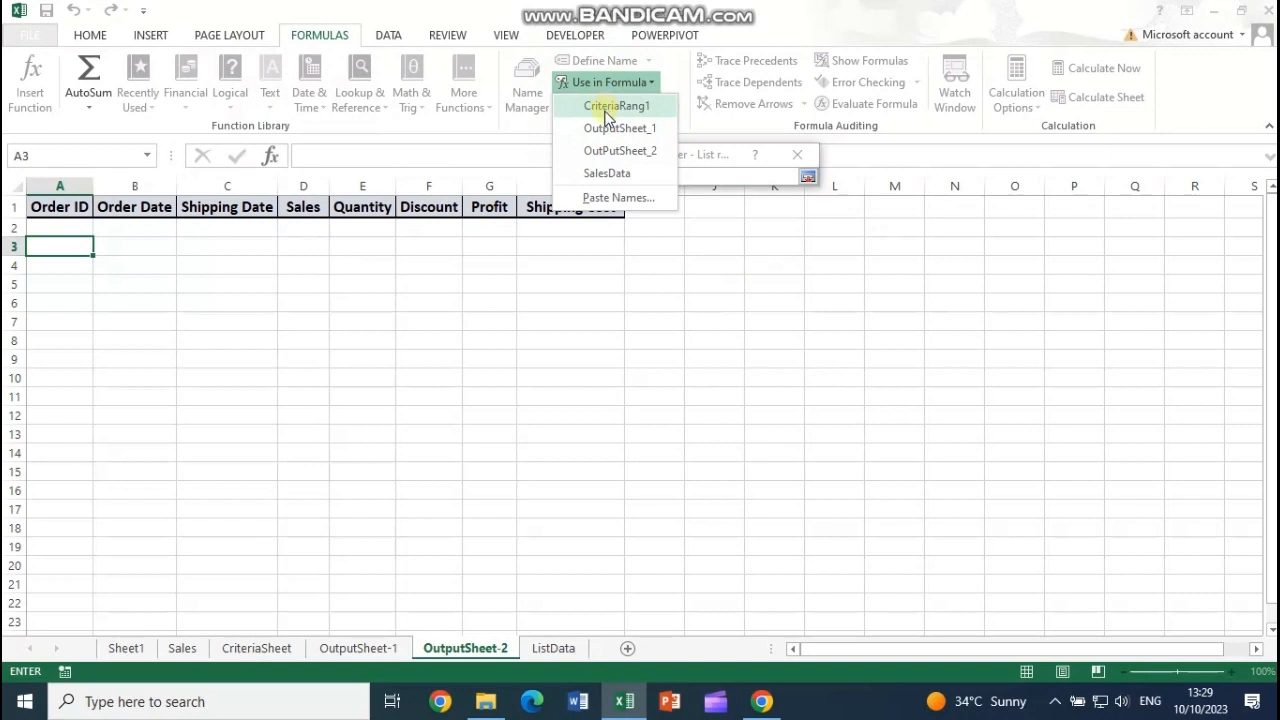
left_click(608, 174)
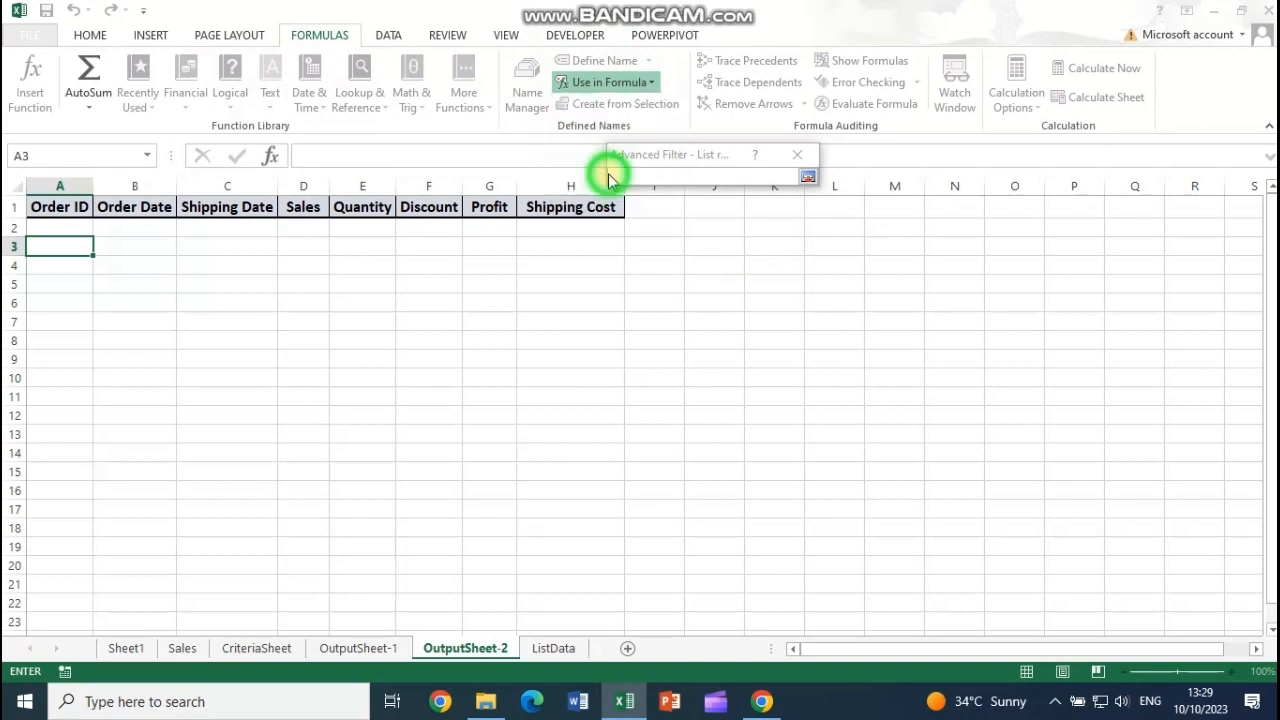
left_click(807, 178)
Set the criteria range of the OutputSheet-2 Advanced Filter to the named range CriteriaRang1.
left_click(714, 264)
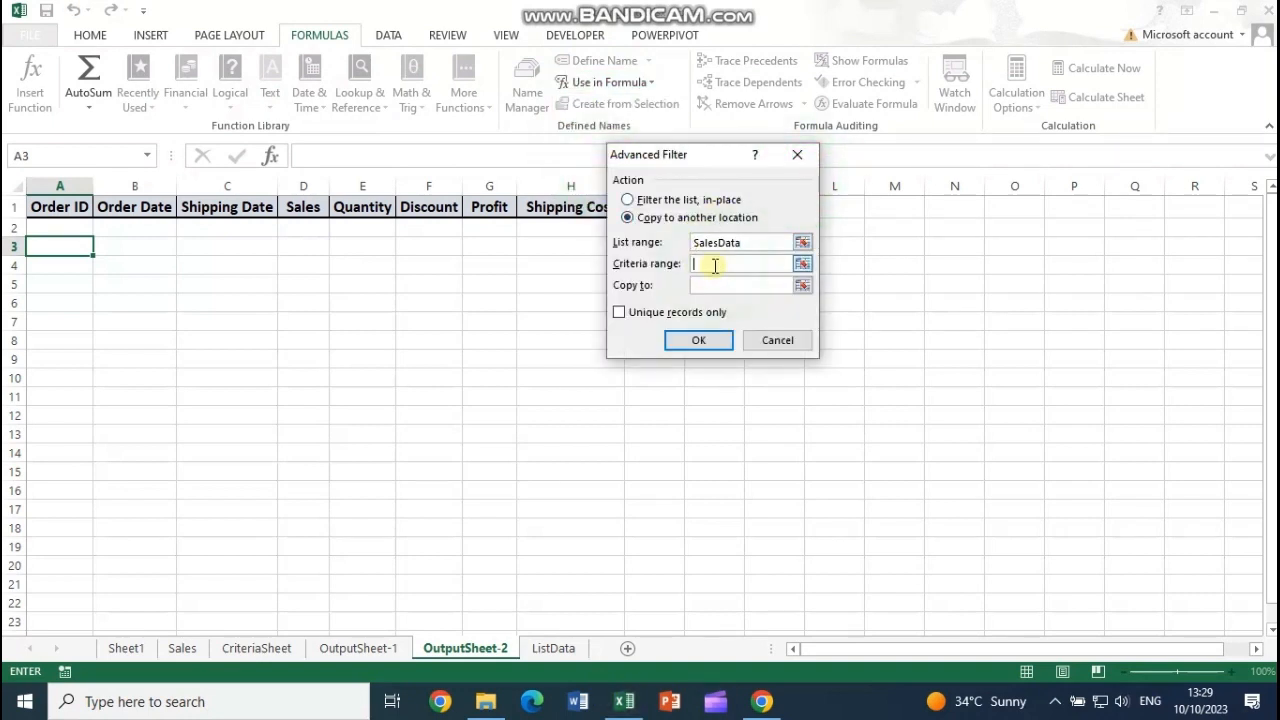
left_click(602, 83)
left_click(610, 105)
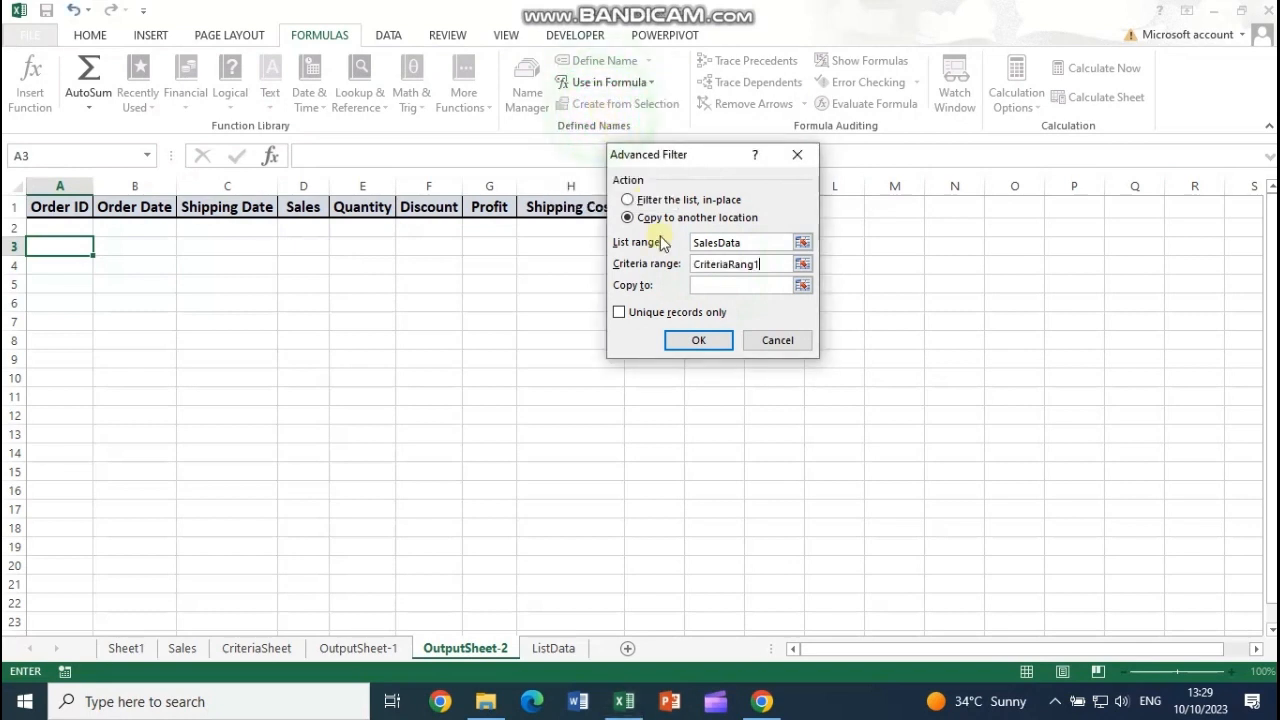
Use the header cells A1:H1 of OutputSheet-2 as the copy destination and run the Advanced Filter.
left_click(717, 288)
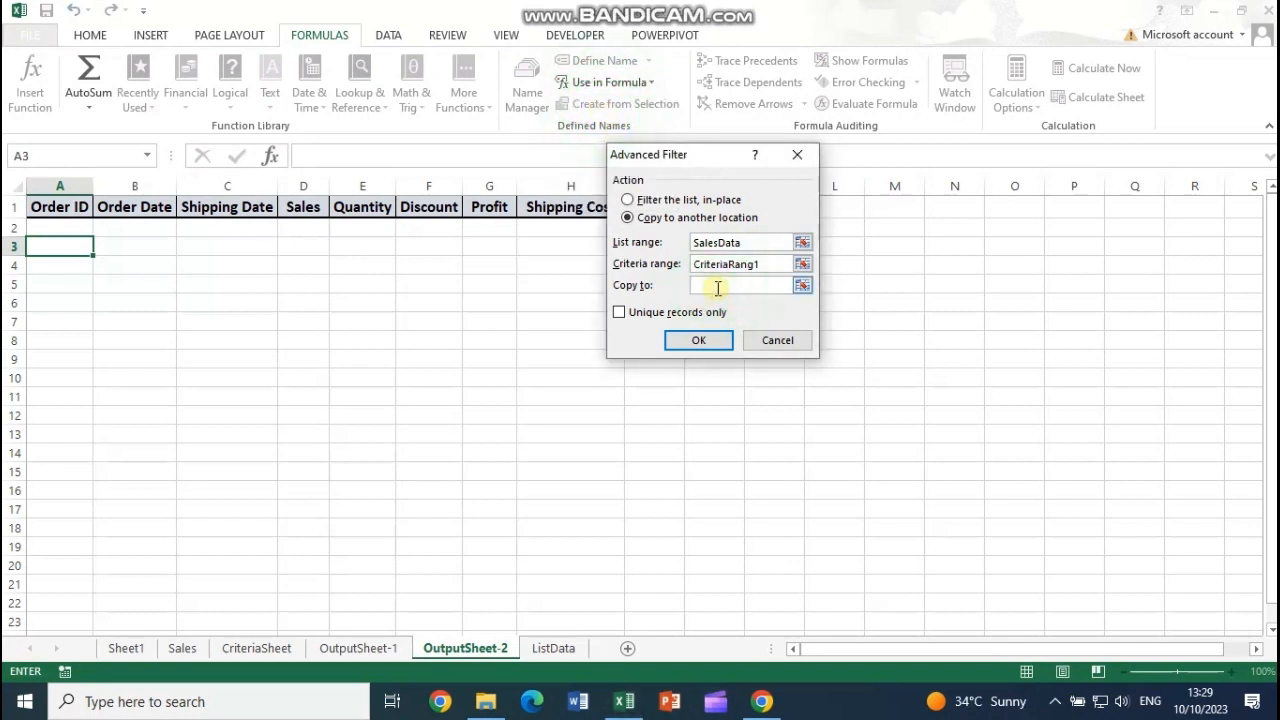
left_click_drag(63, 206, 569, 214)
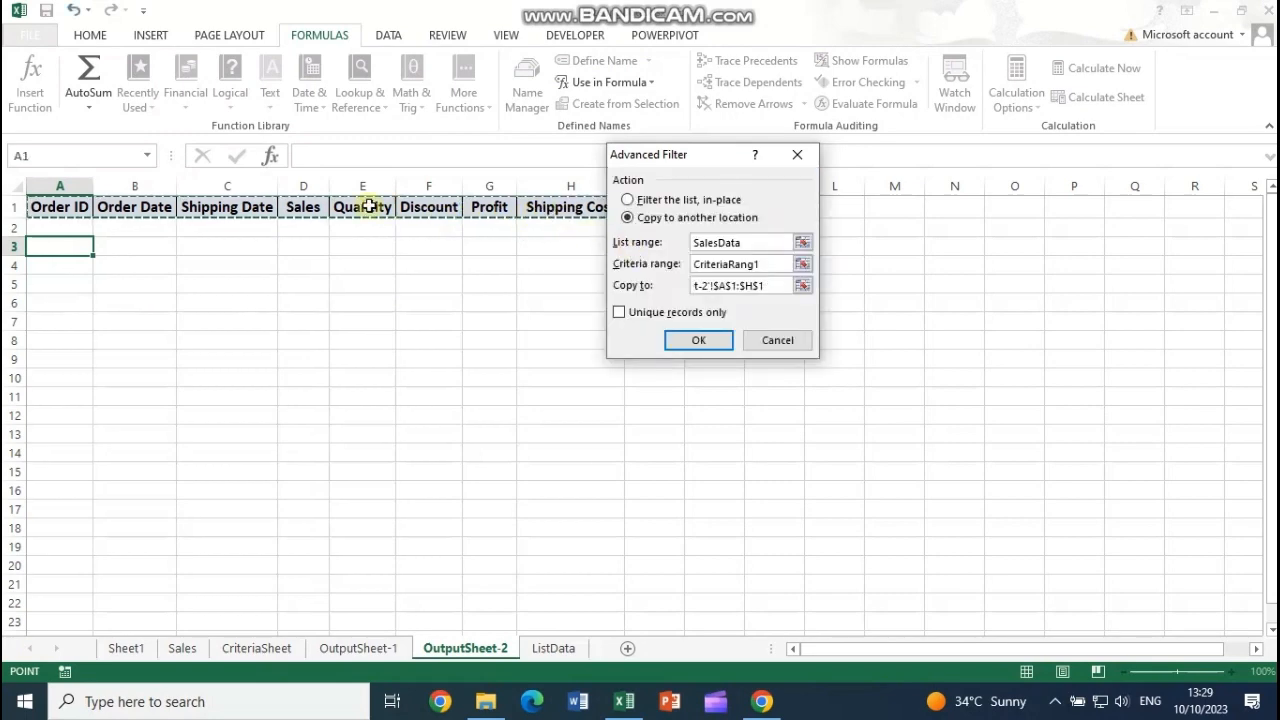
left_click(698, 341)
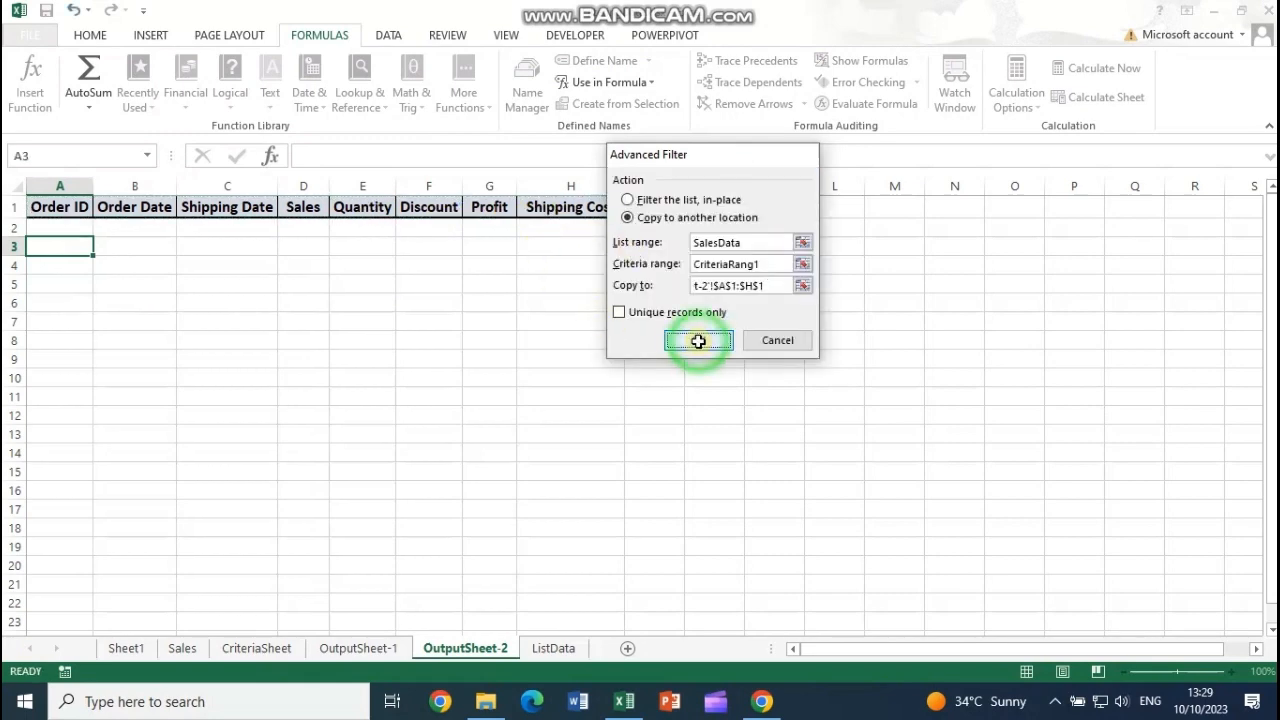
Autofit the Sales, Order Date, Order ID and Profit columns on OutputSheet-2 to their contents.
double_click(330, 188)
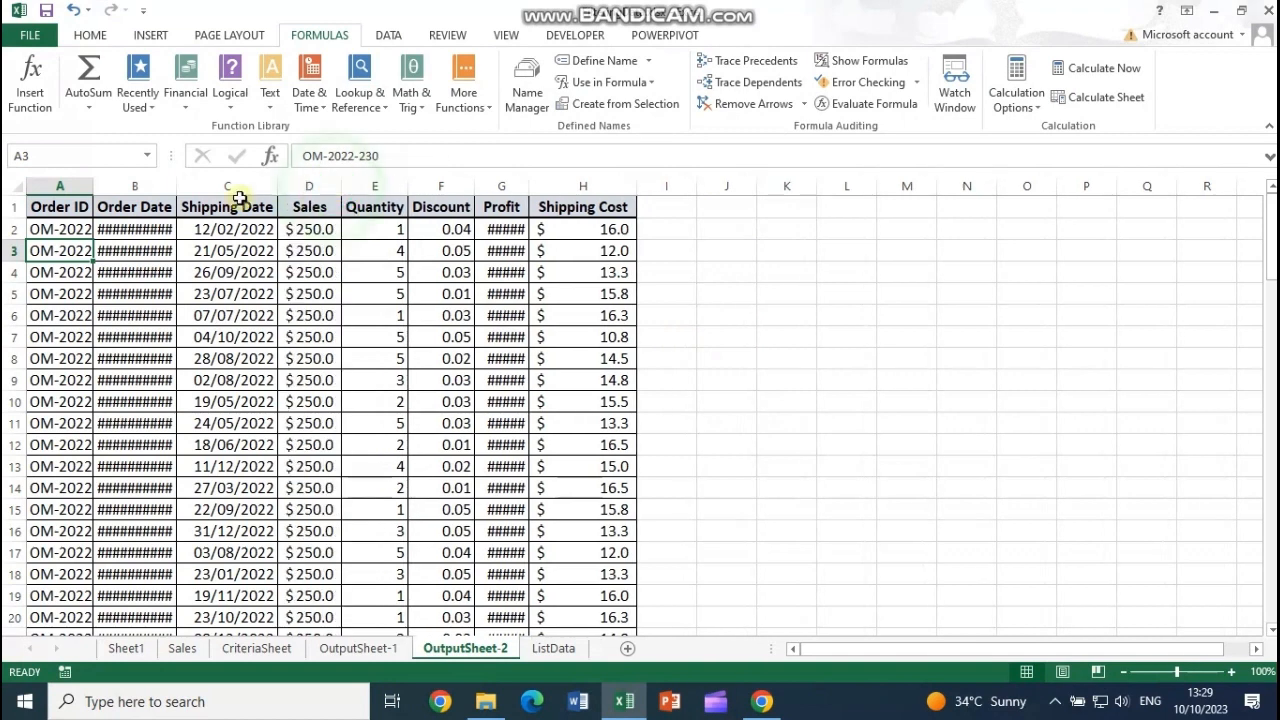
double_click(176, 187)
double_click(93, 187)
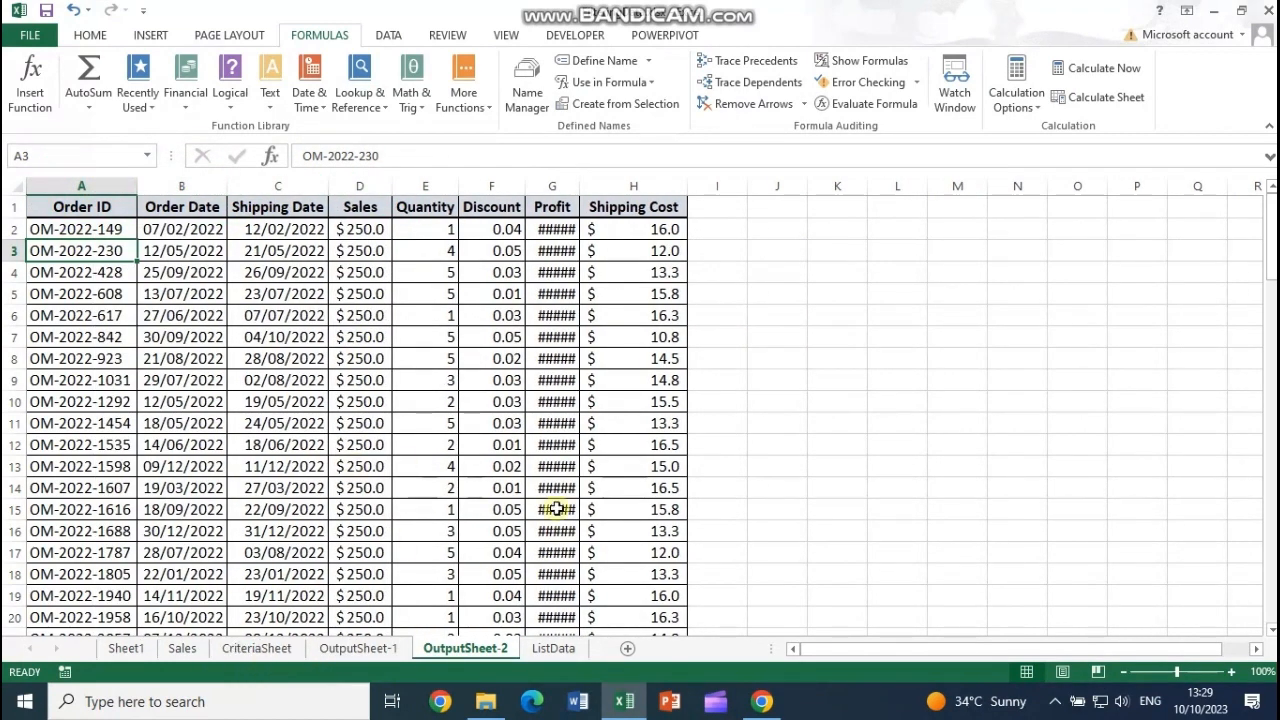
double_click(579, 187)
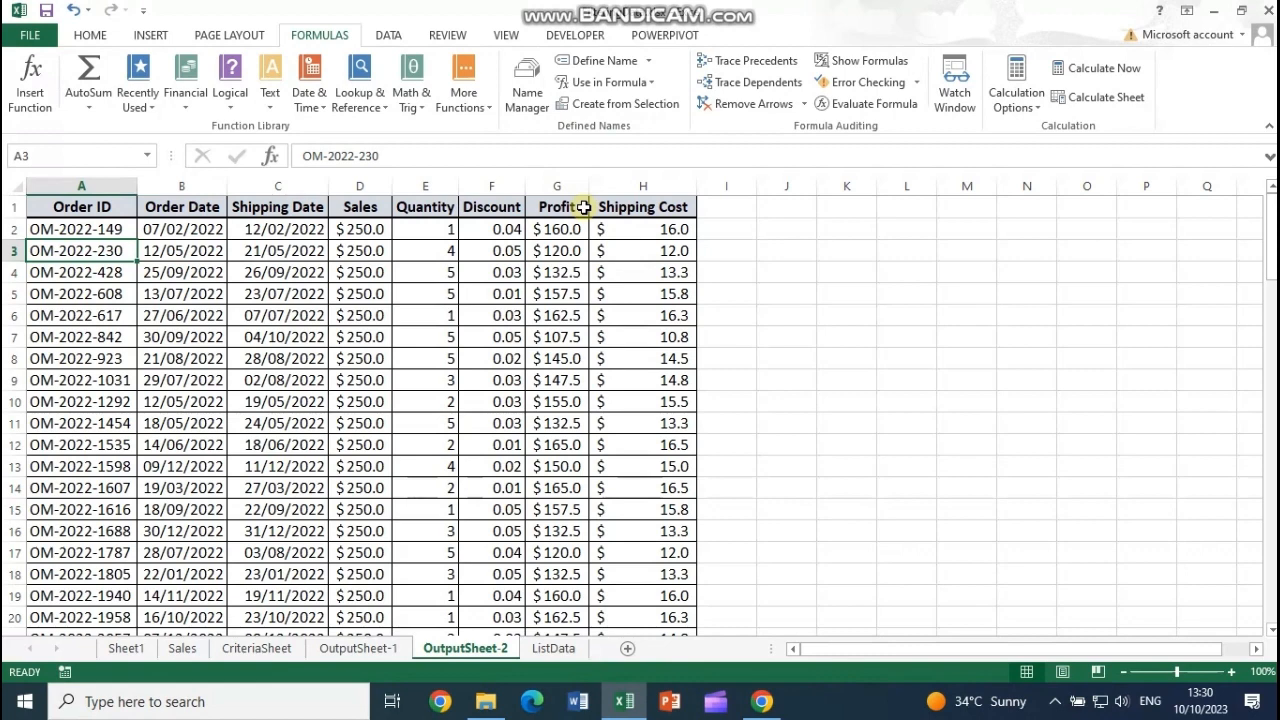
Add a new worksheet after OutputSheet-2 and return to the CriteriaSheet.
left_click(628, 648)
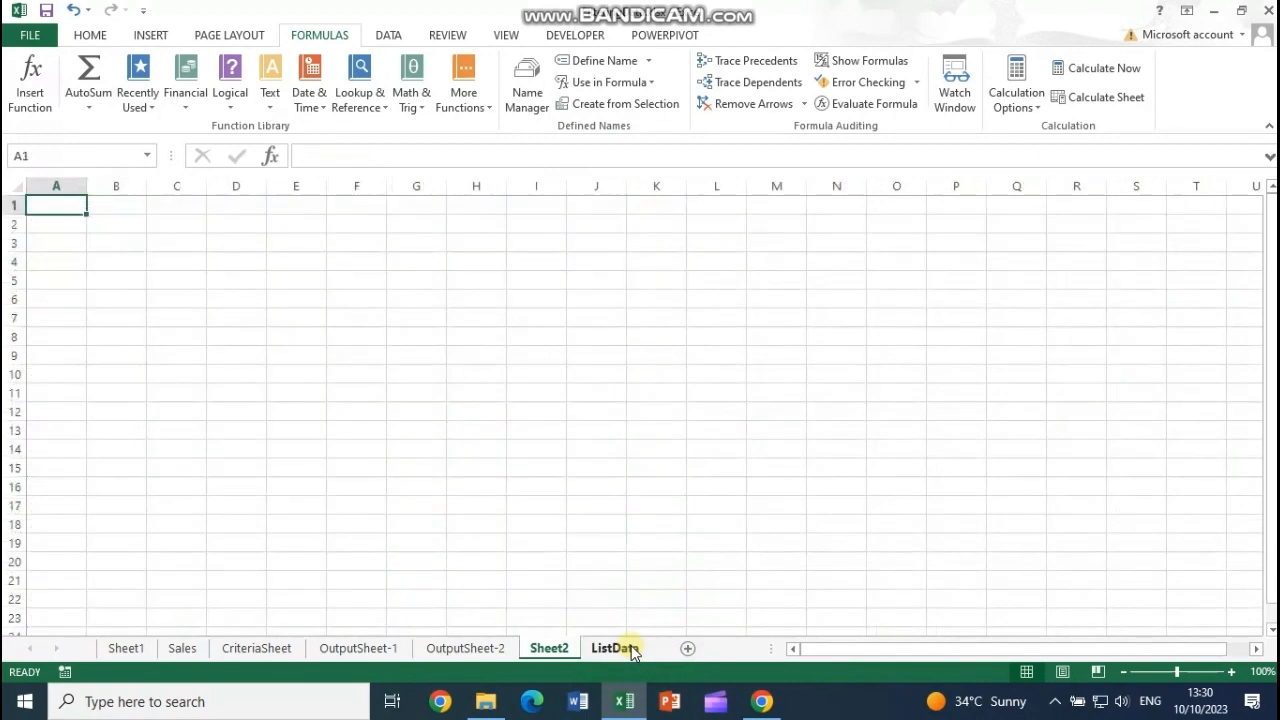
left_click(254, 649)
left_click(202, 307)
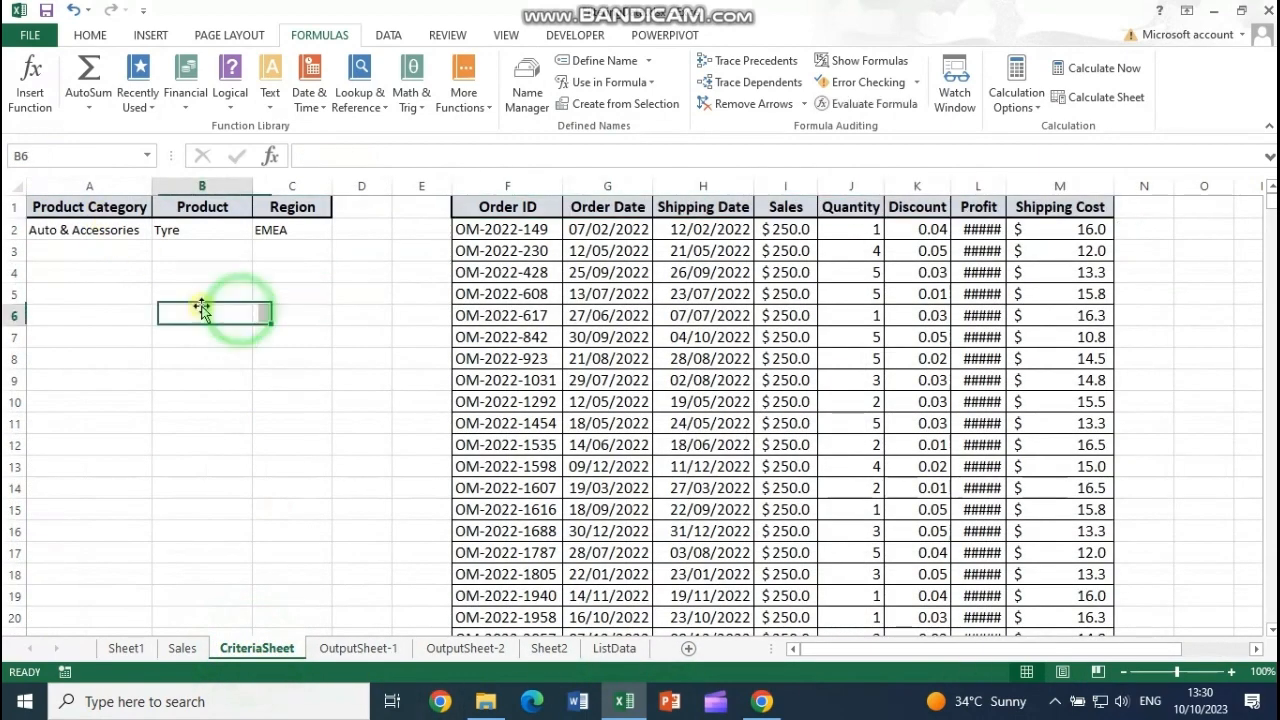
Start an Advanced Filter from cell A4 of the CriteriaSheet and set it to copy to another location.
left_click(63, 273)
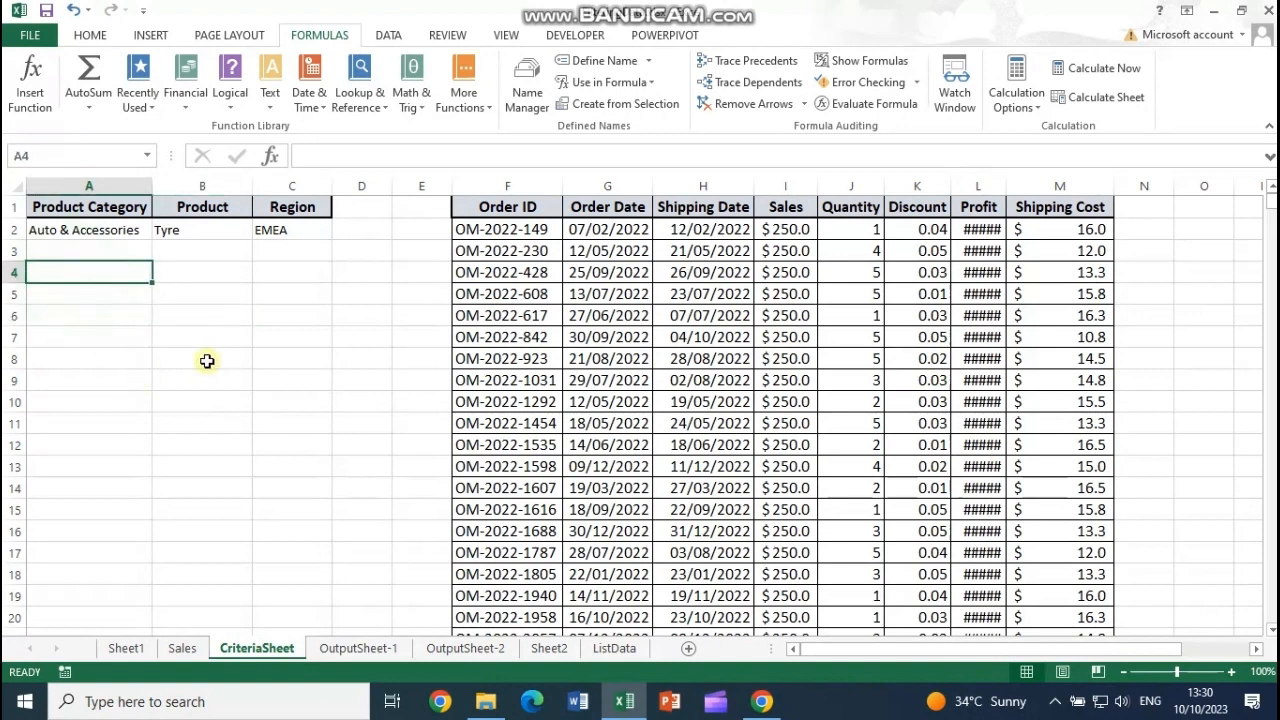
left_click(388, 35)
left_click(535, 104)
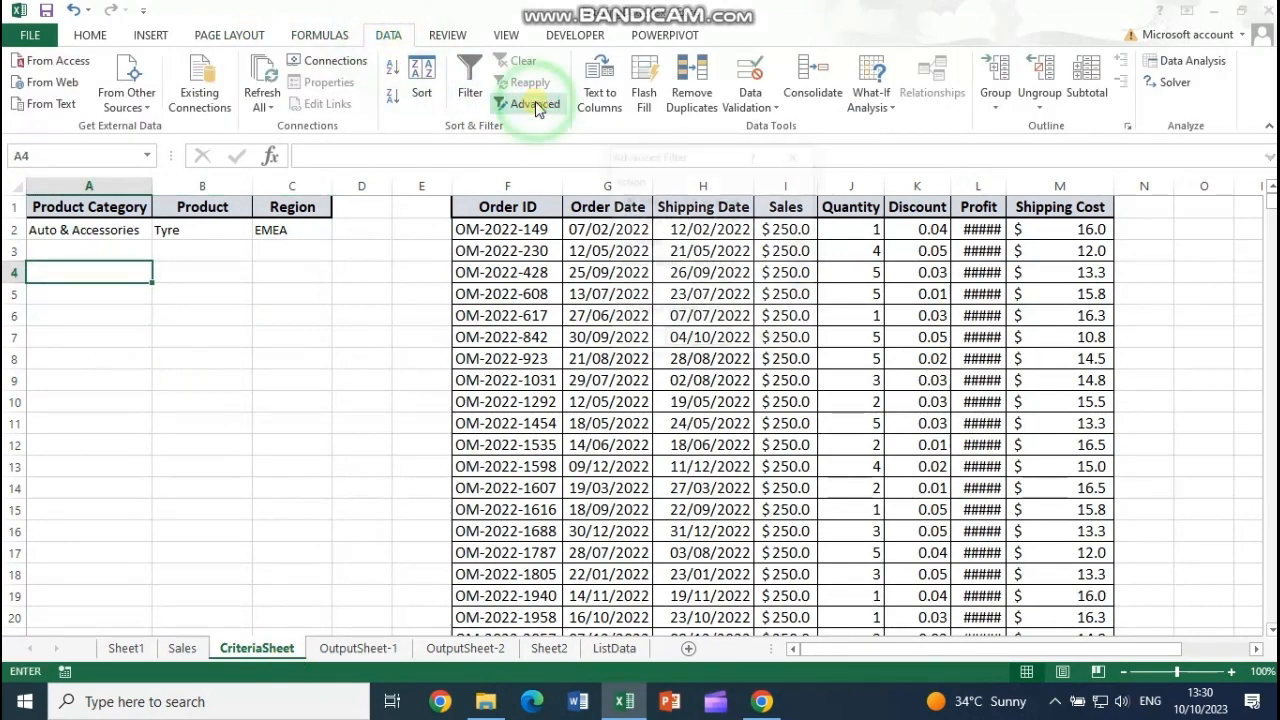
left_click(652, 217)
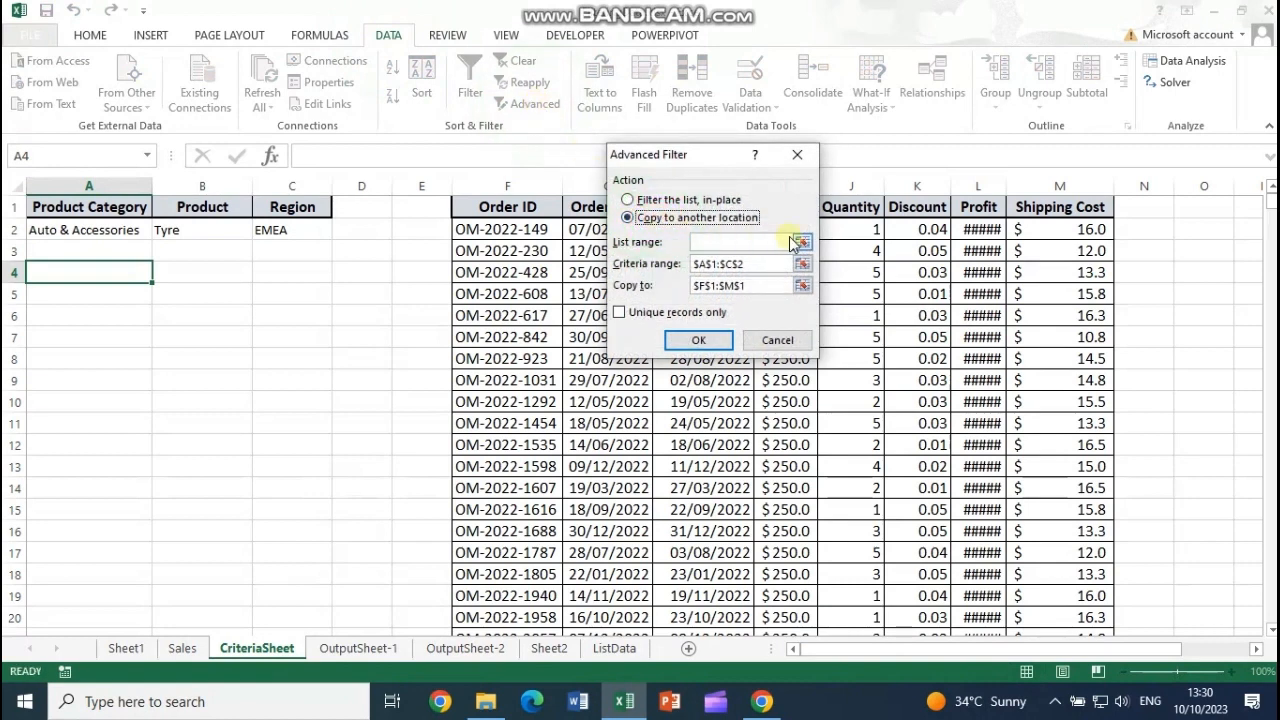
Set the list range of the CriteriaSheet's Advanced Filter to the named range SalesData.
left_click(803, 243)
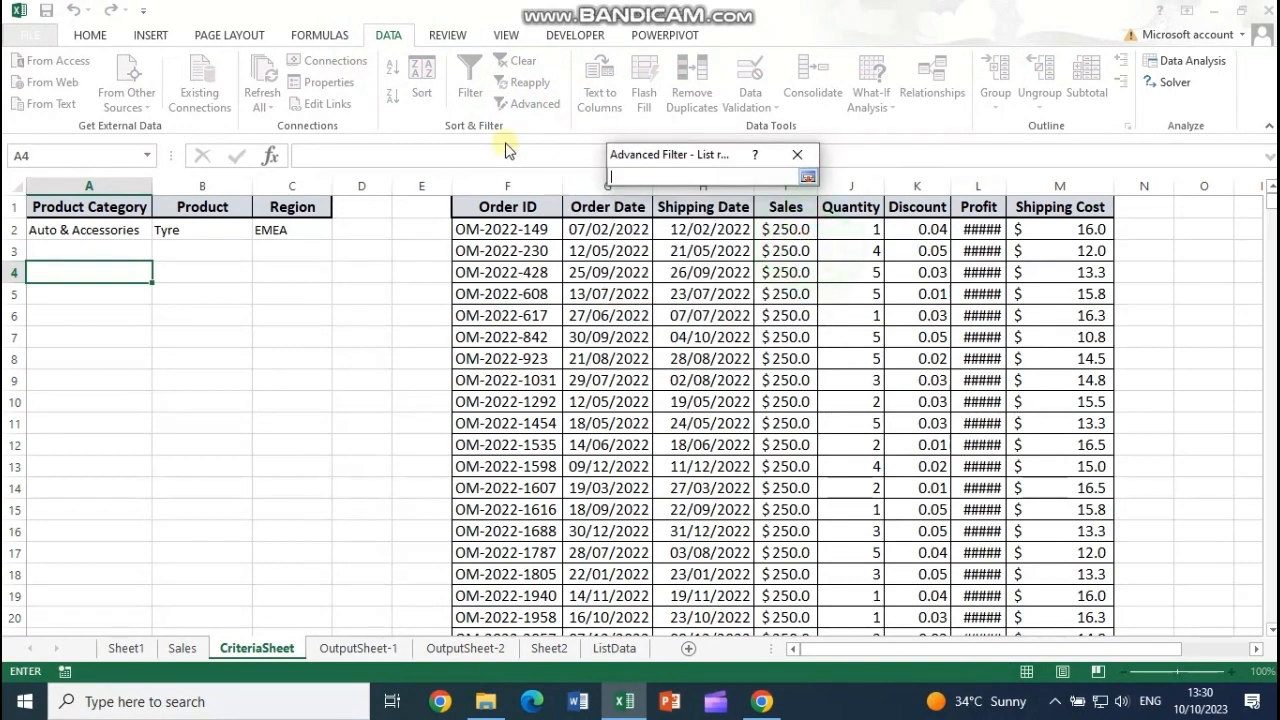
left_click(322, 34)
left_click(600, 86)
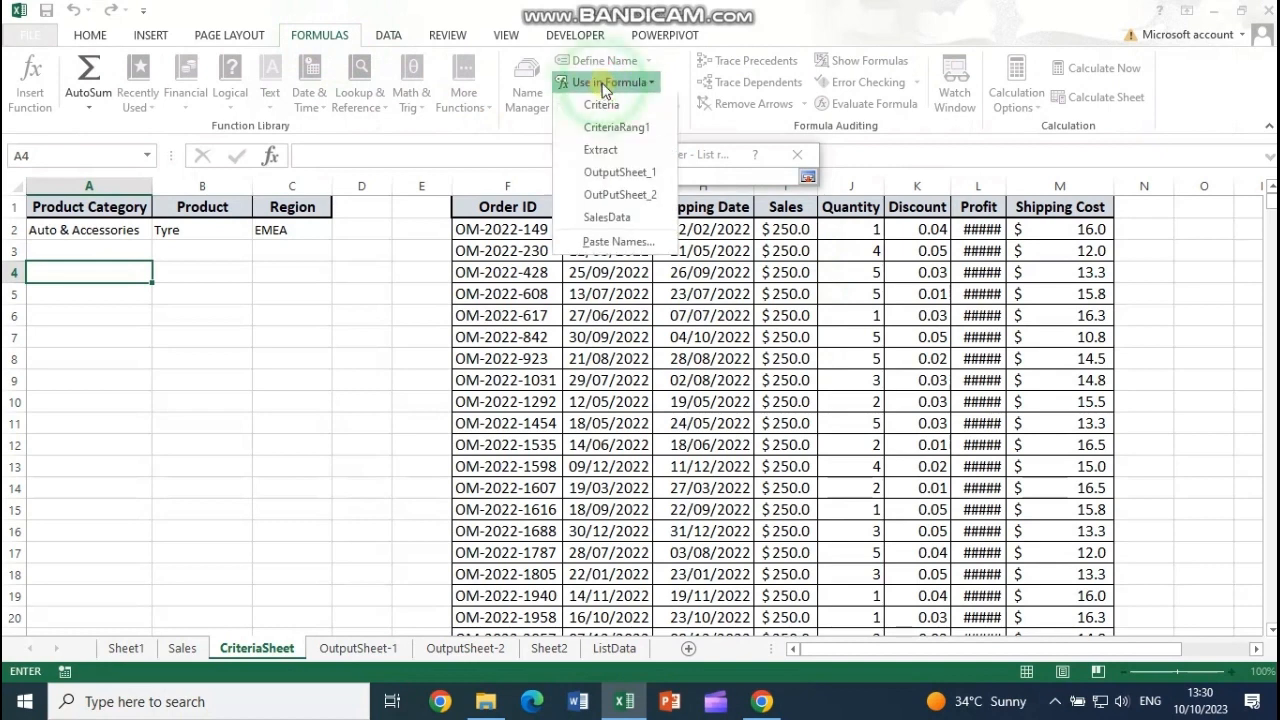
left_click(618, 220)
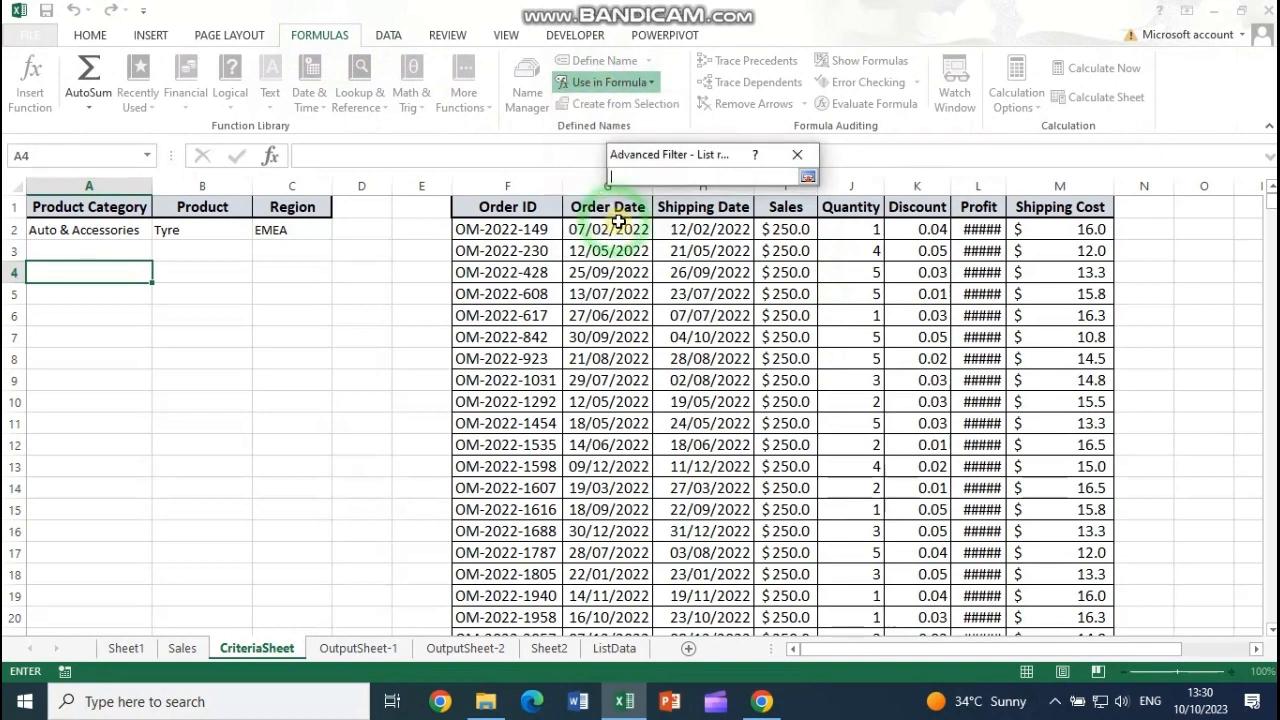
left_click(807, 176)
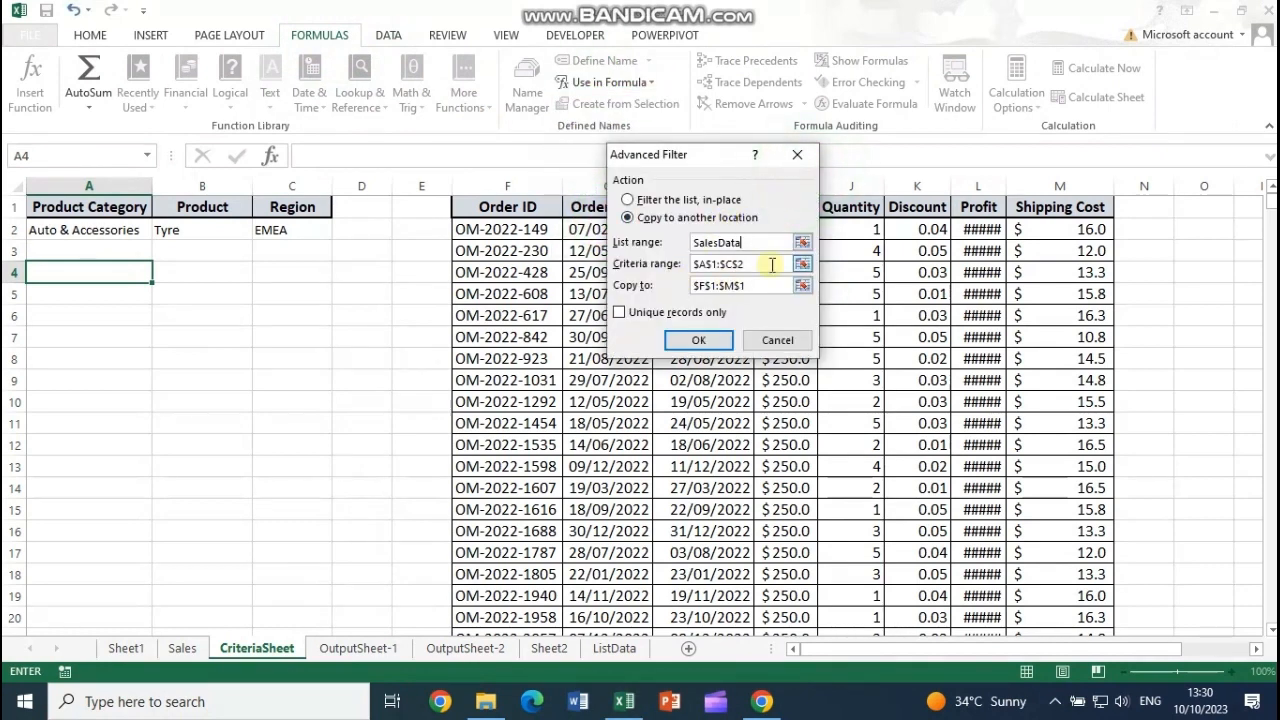
Set the criteria range of the CriteriaSheet's Advanced Filter to the named range CriteriaRang1.
left_click(771, 266)
key("BackSpace")
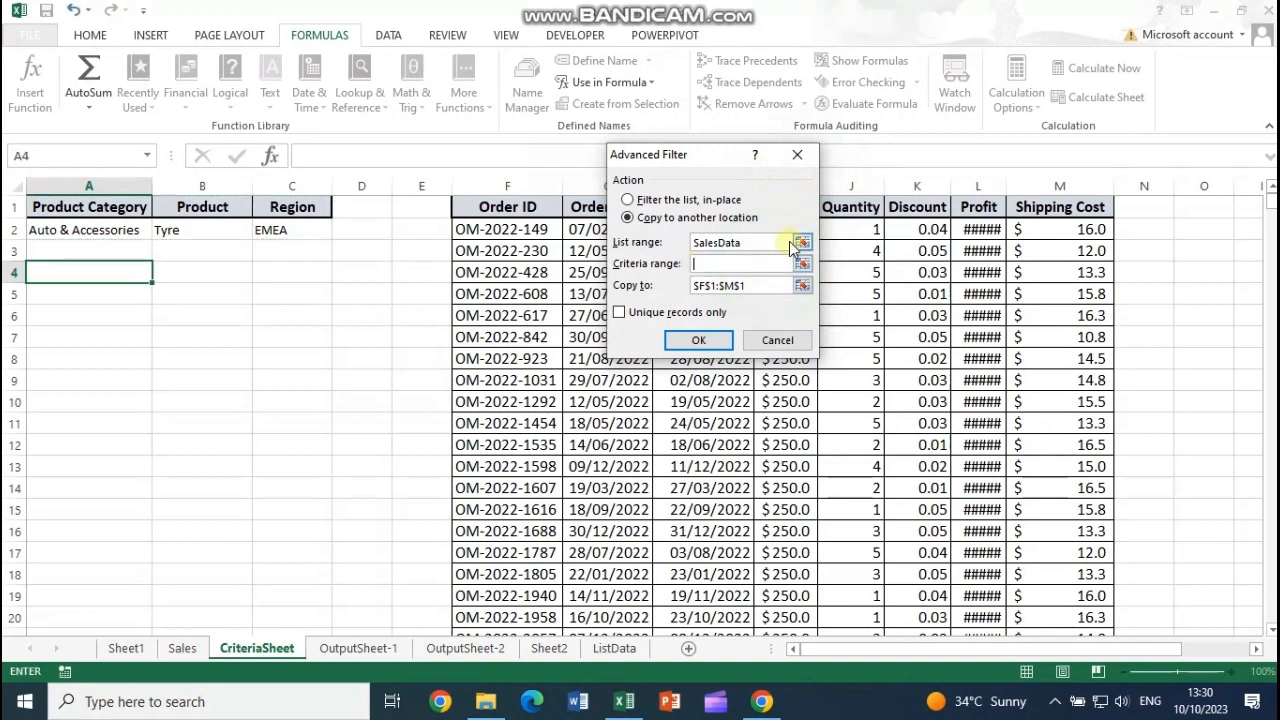
left_click(572, 84)
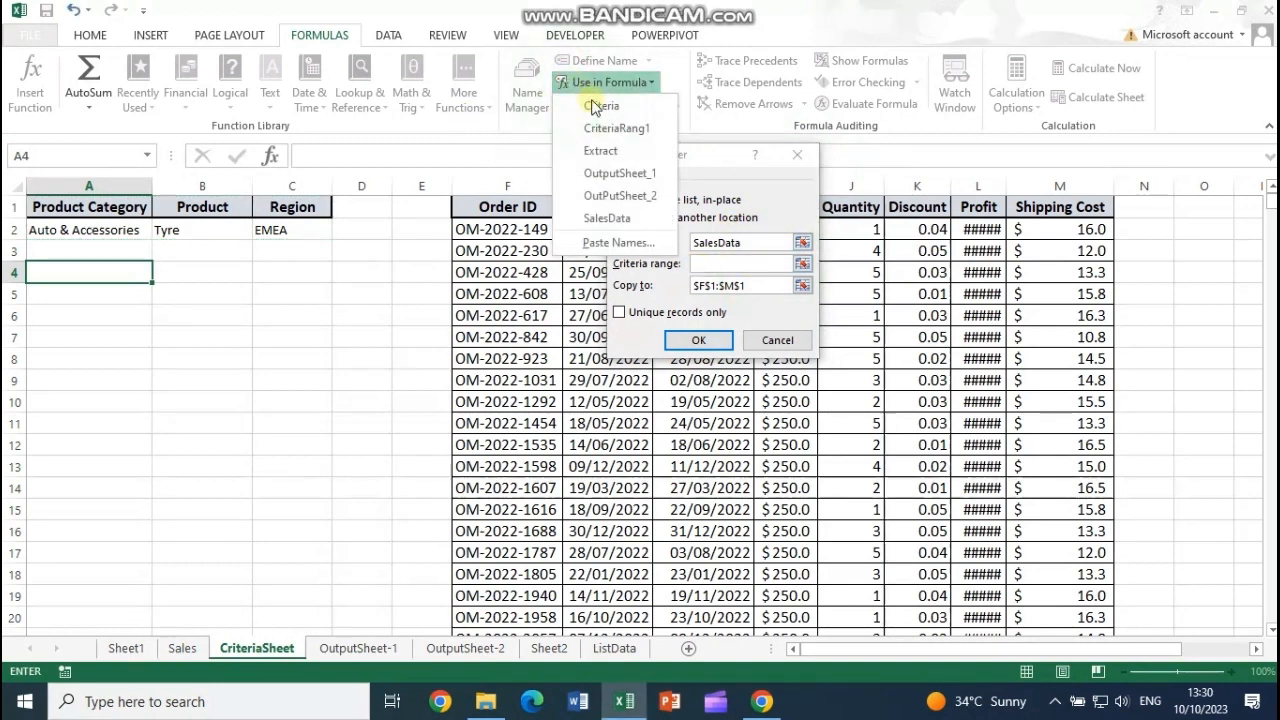
left_click(616, 130)
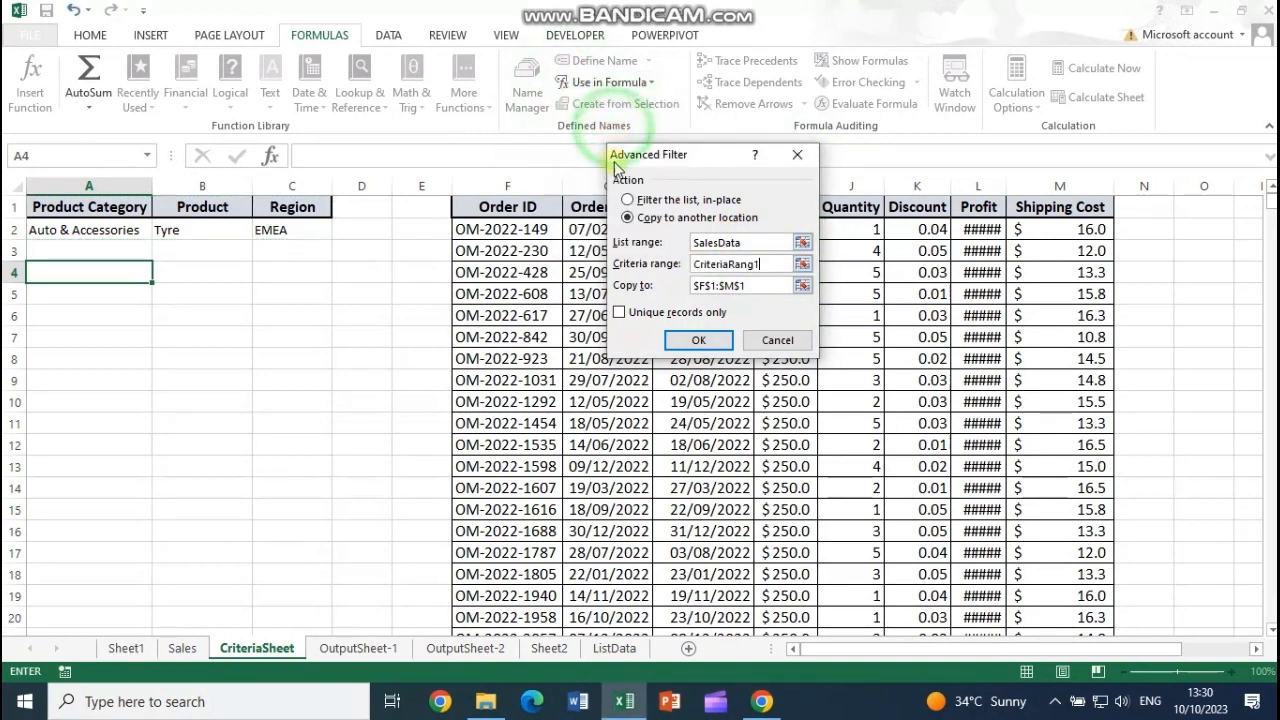
Try to copy the filtered records from the CriteriaSheet to cell A2 of Sheet2.
left_click(749, 286)
double_click(705, 291)
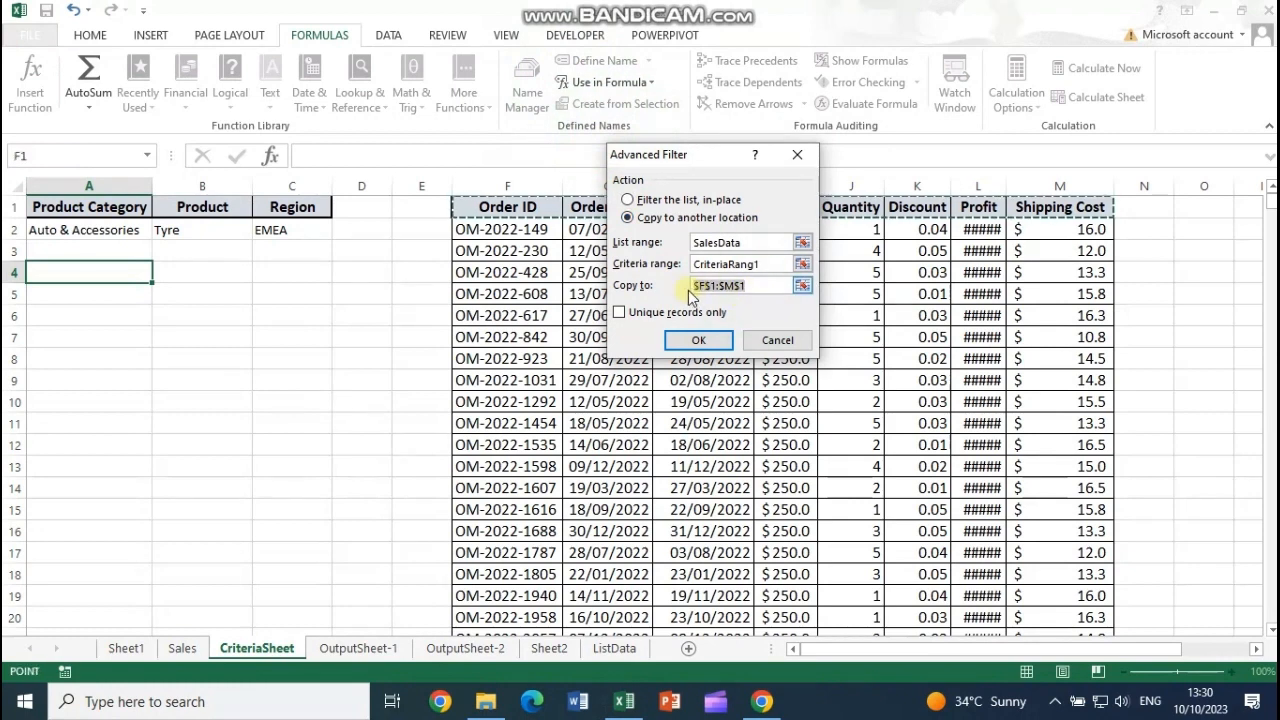
key("BackSpace")
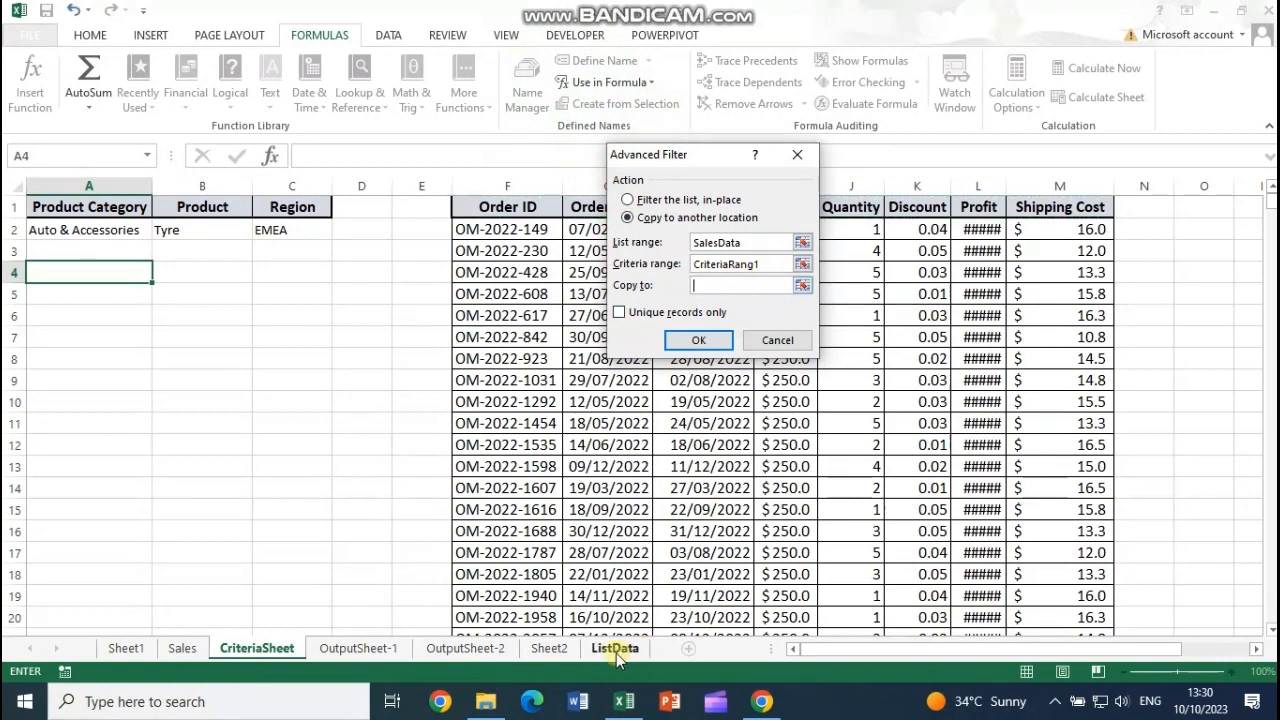
left_click(547, 648)
left_click(71, 217)
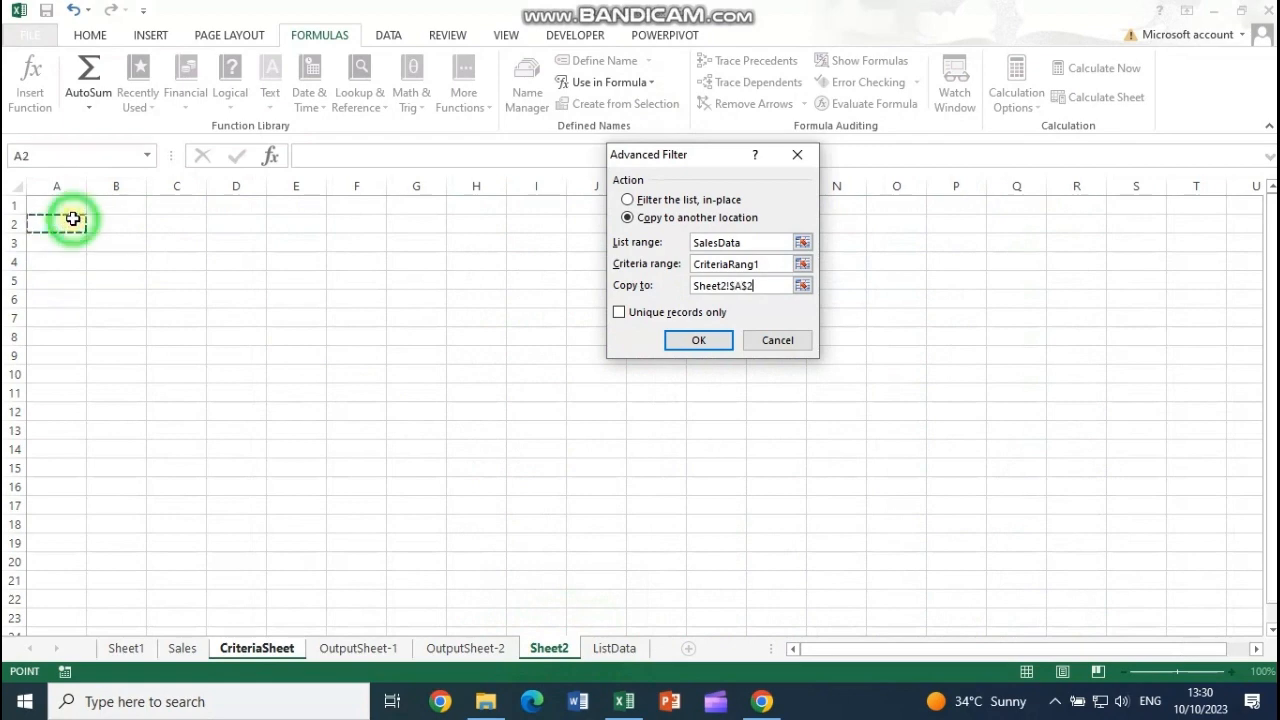
left_click(706, 341)
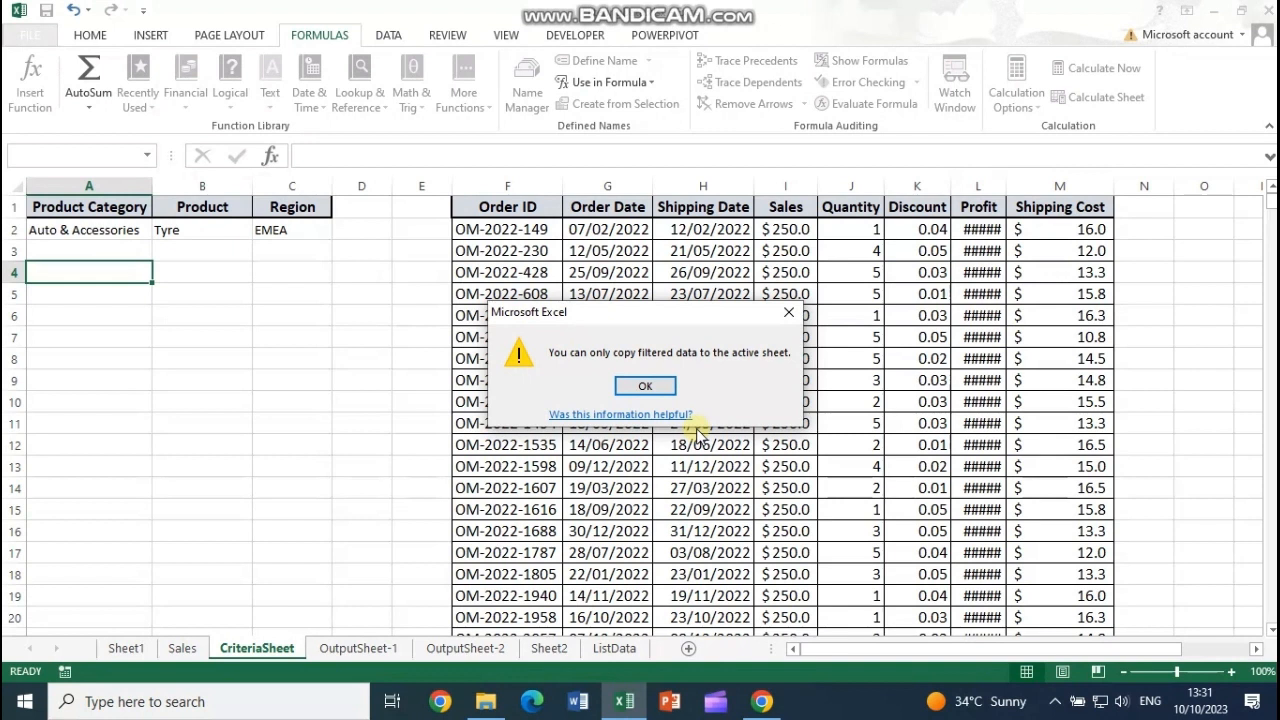
left_click(652, 388)
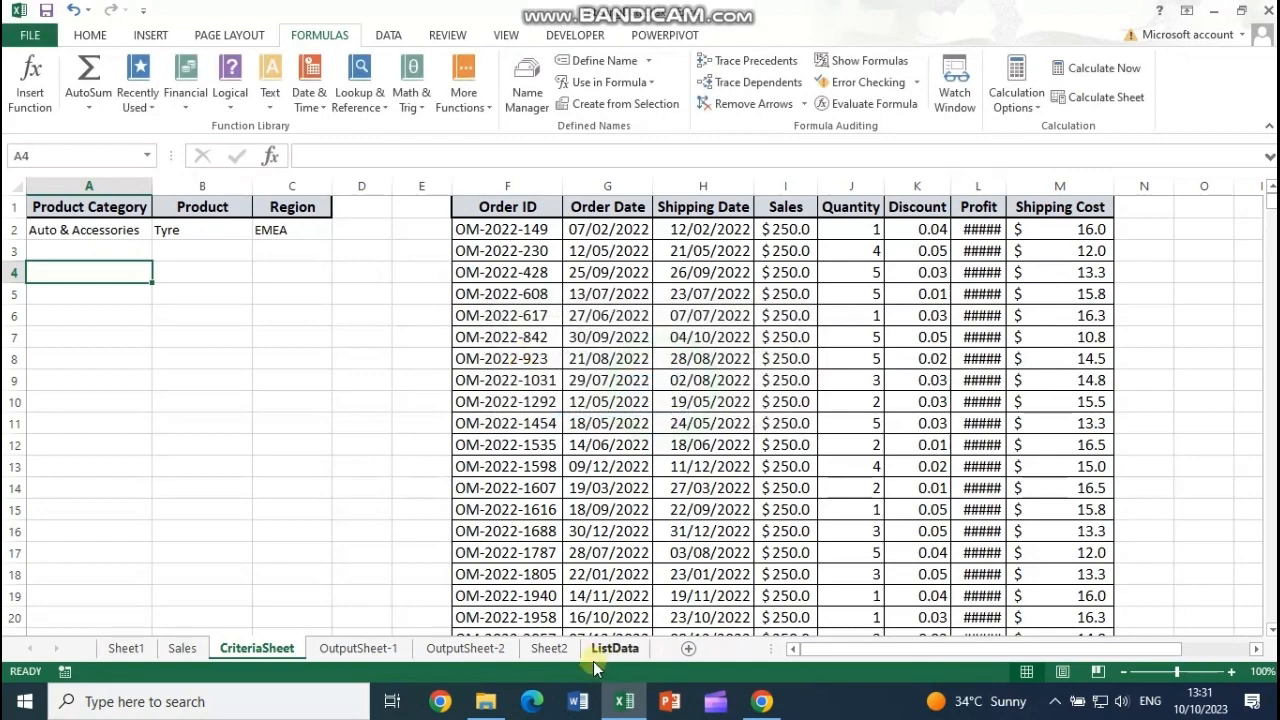
Delete rows 1 to 98 of OutputSheet-2, including the header row.
left_click(360, 646)
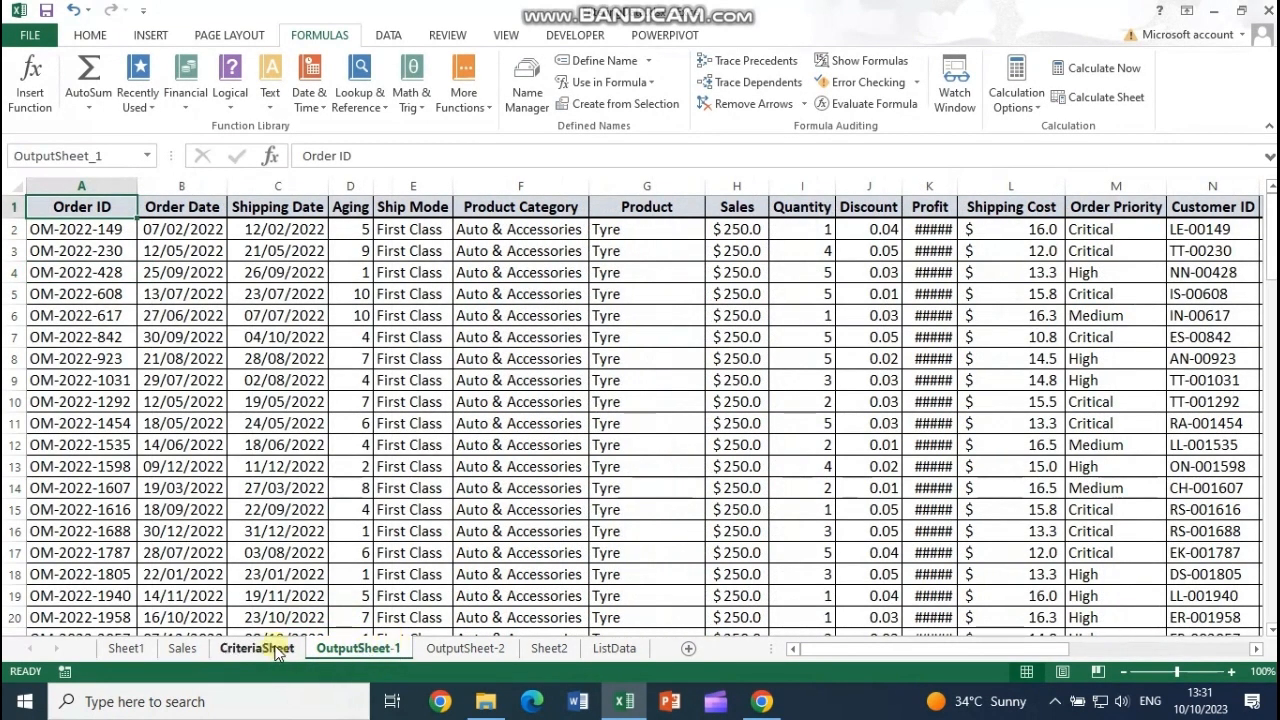
left_click(470, 648)
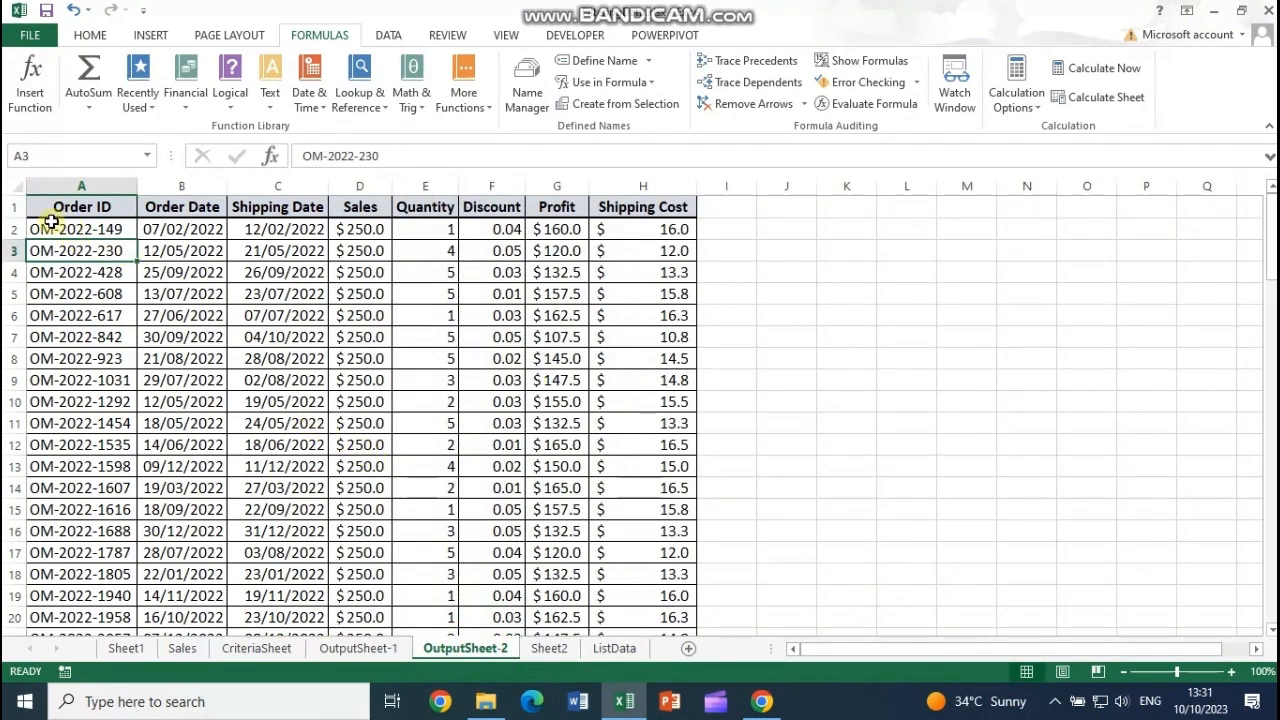
left_click_drag(14, 207, 32, 552)
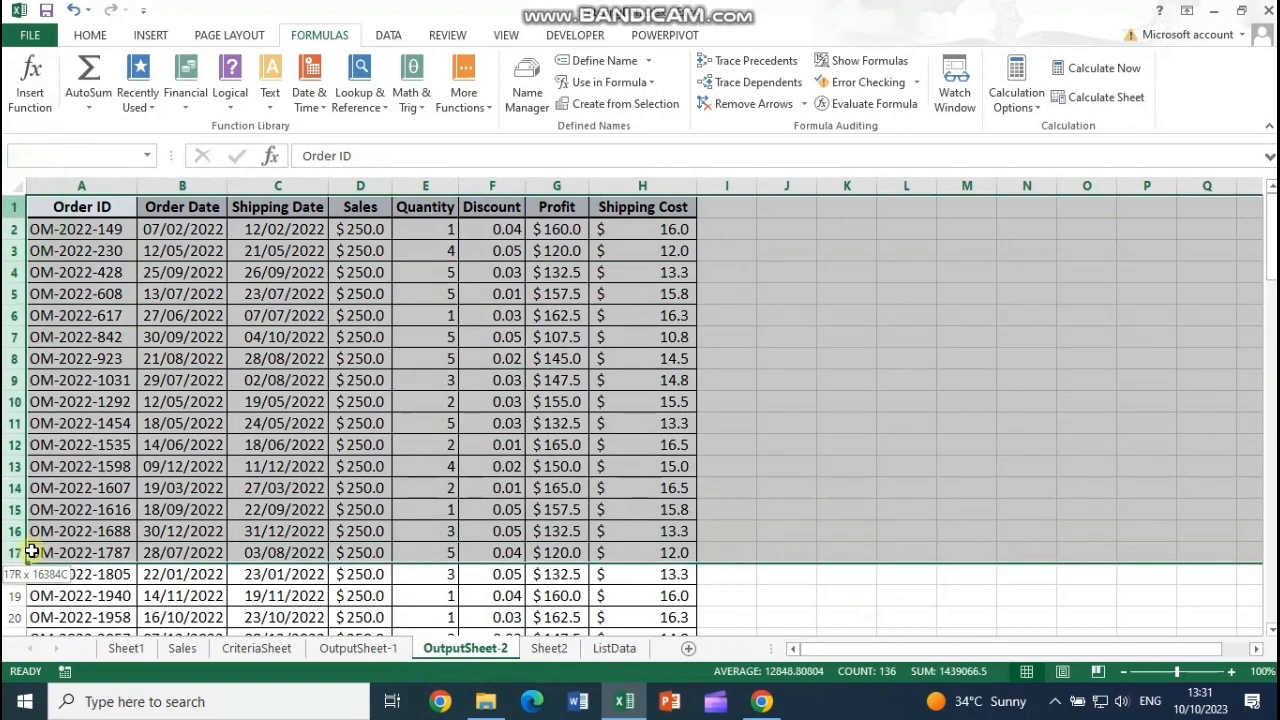
key("ctrl+shift+Down")
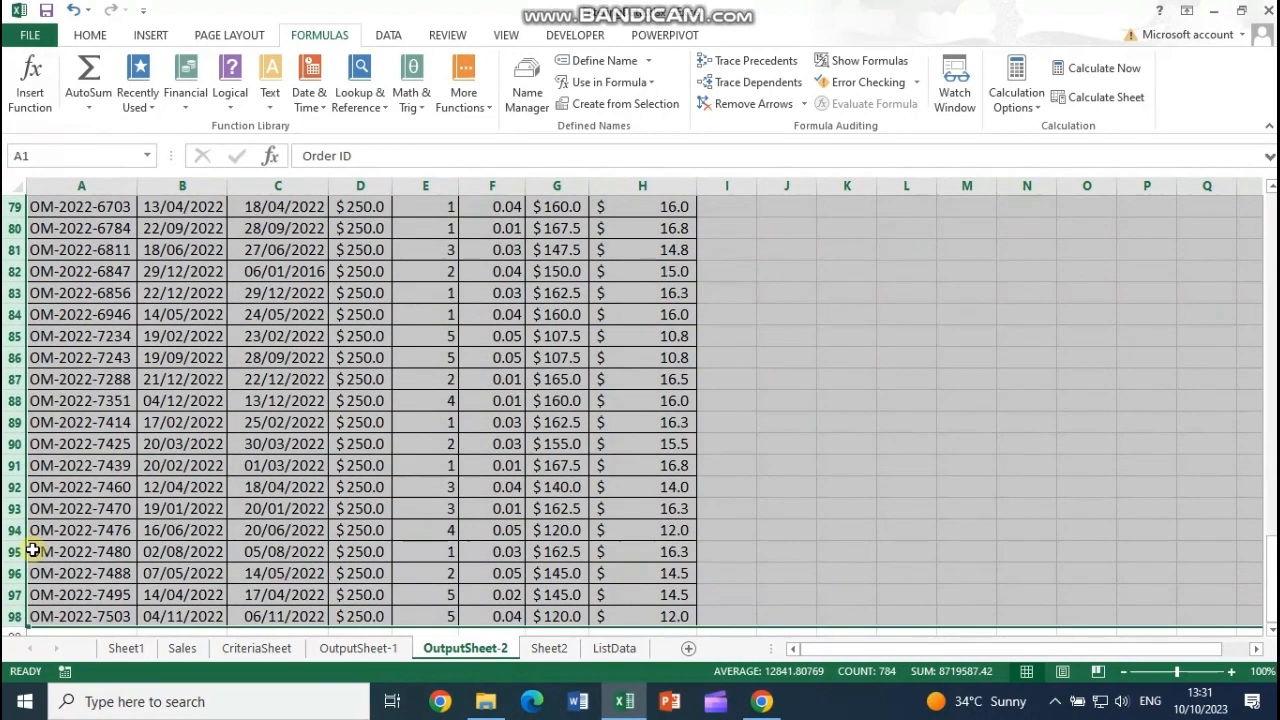
right_click(114, 508)
left_click(152, 374)
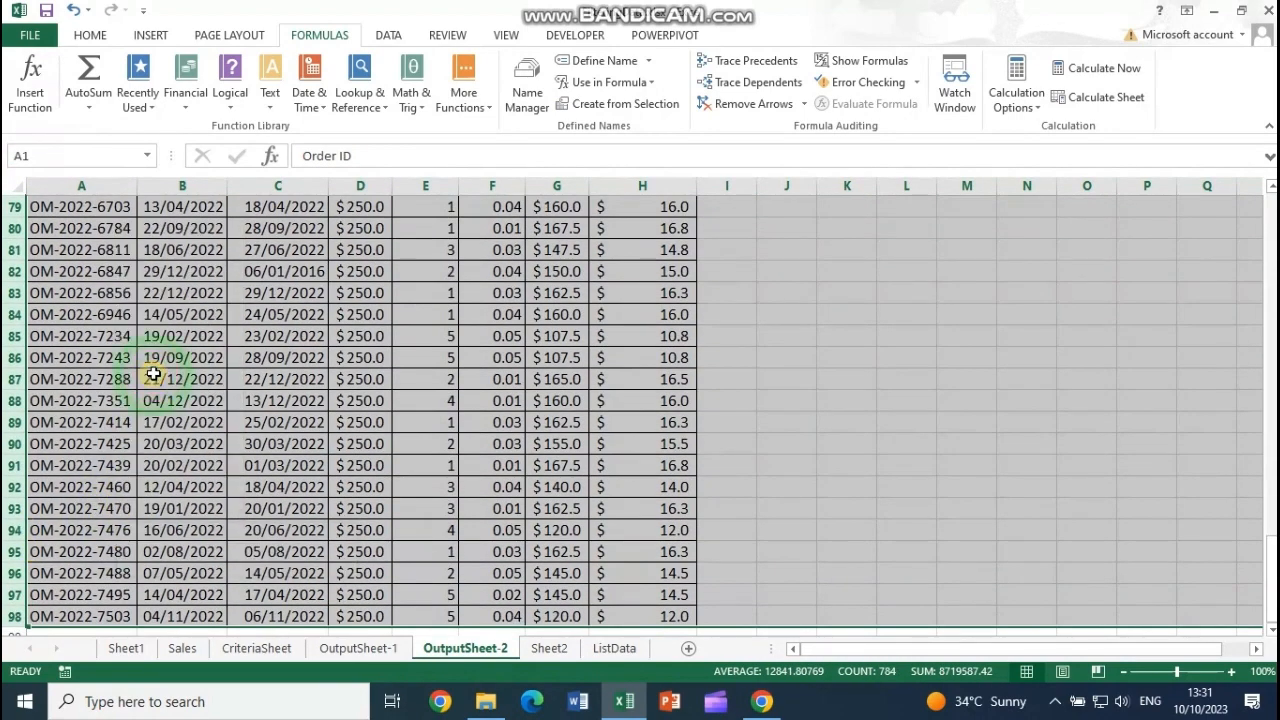
Delete rows 1 to 98 of OutputSheet-1, including the header row.
left_click(358, 648)
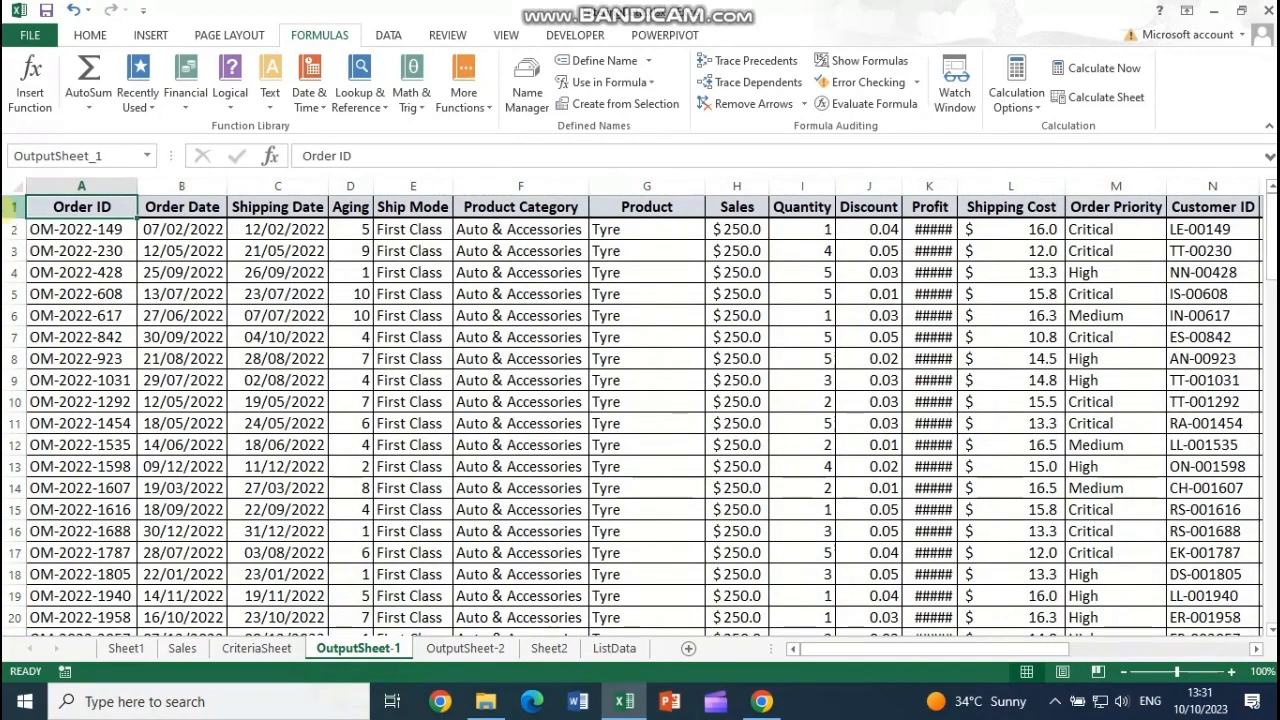
left_click(10, 207)
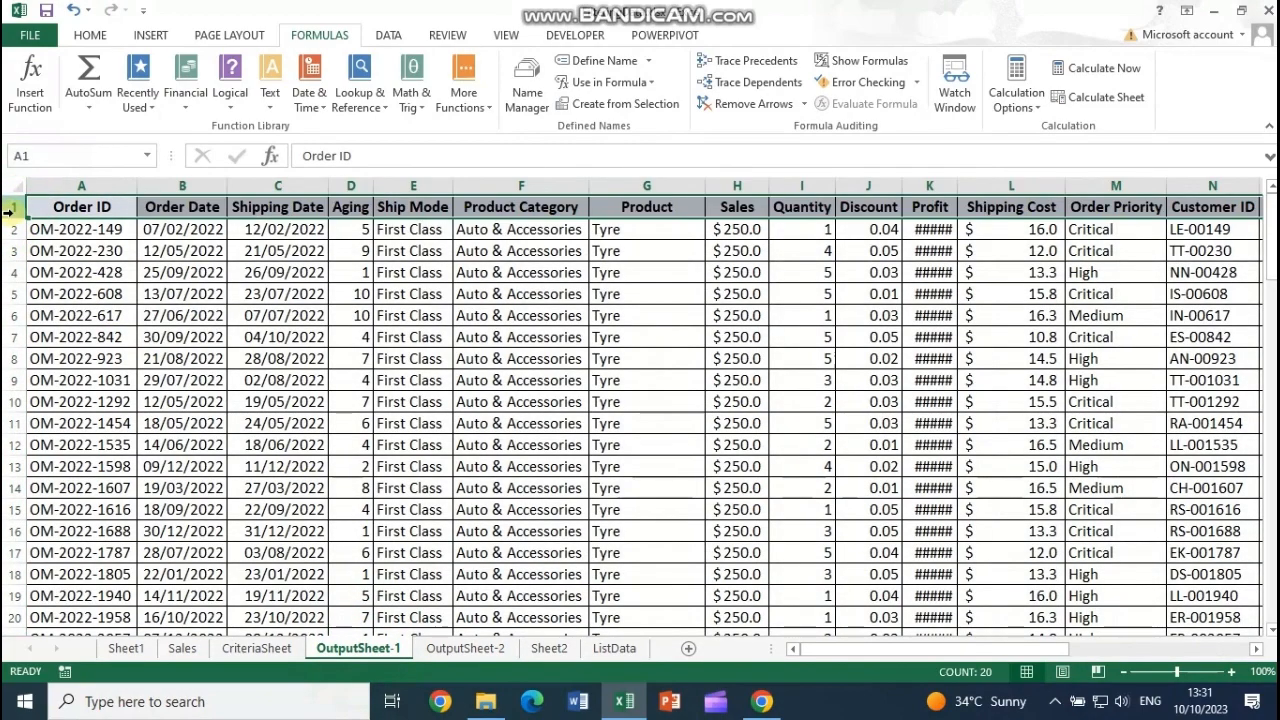
key("ctrl+shift+Down")
right_click(437, 366)
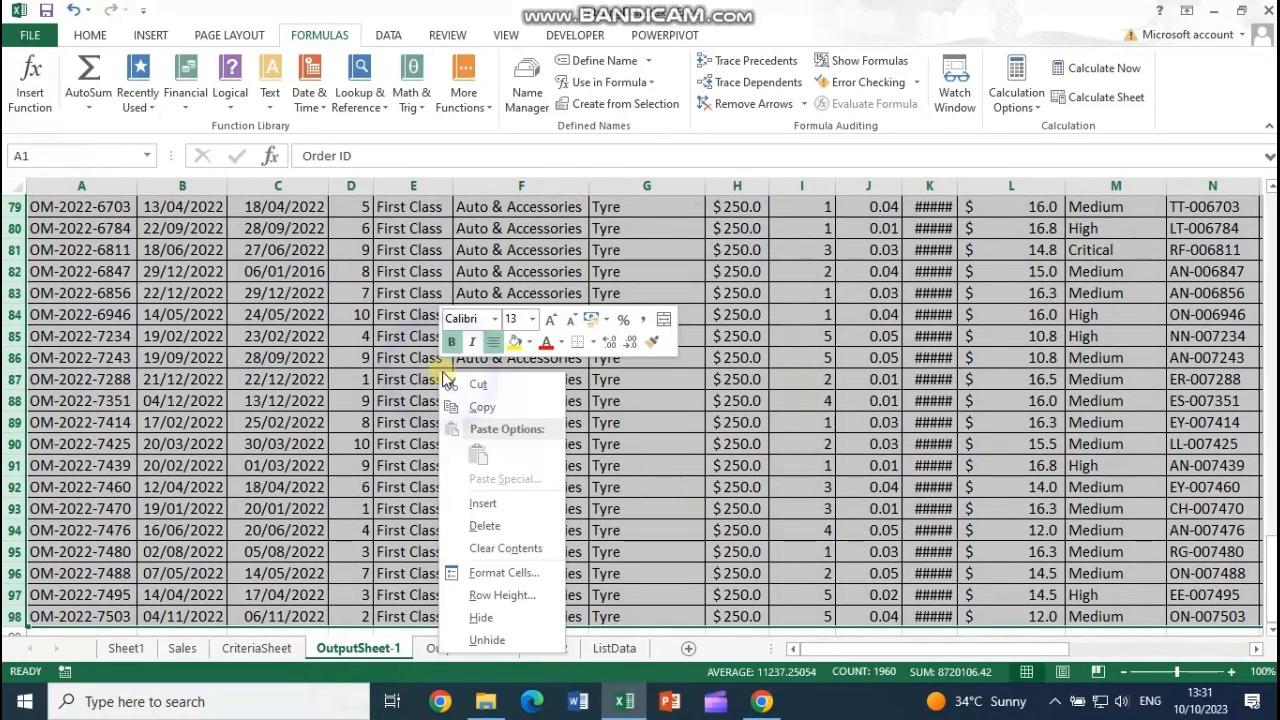
left_click(485, 525)
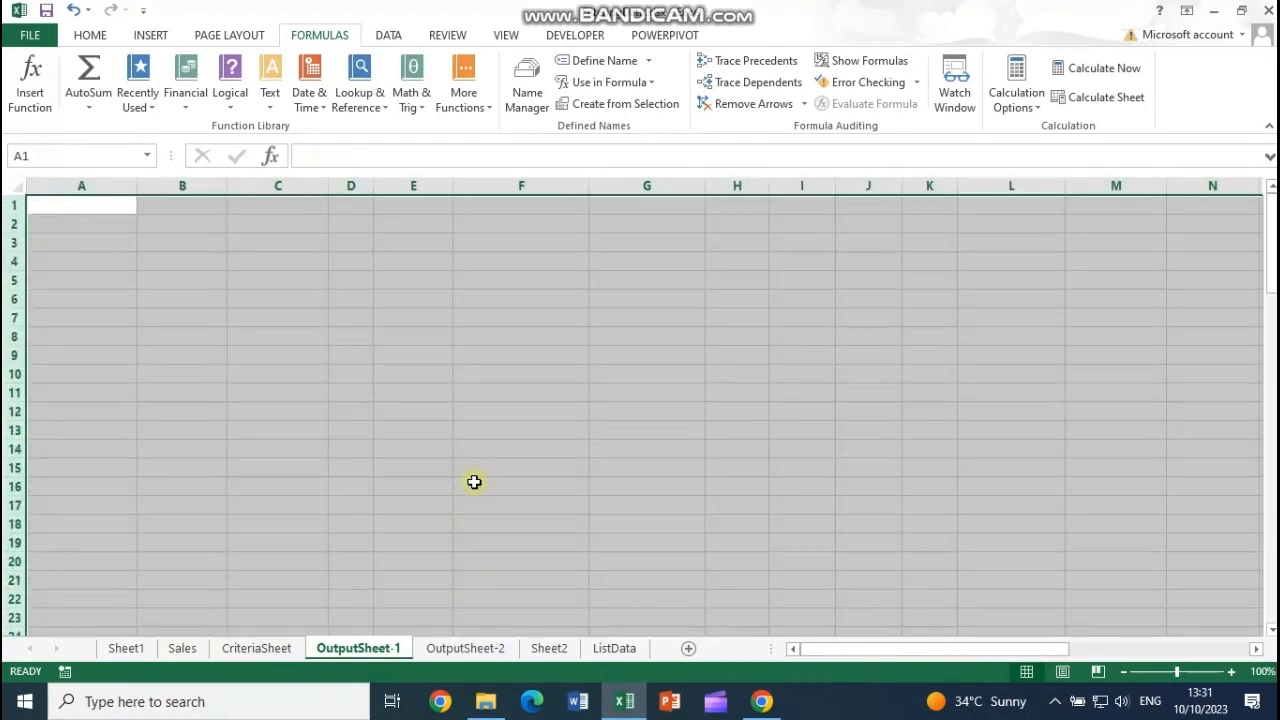
Delete the worksheet Sheet2 and return to the CriteriaSheet.
left_click(290, 658)
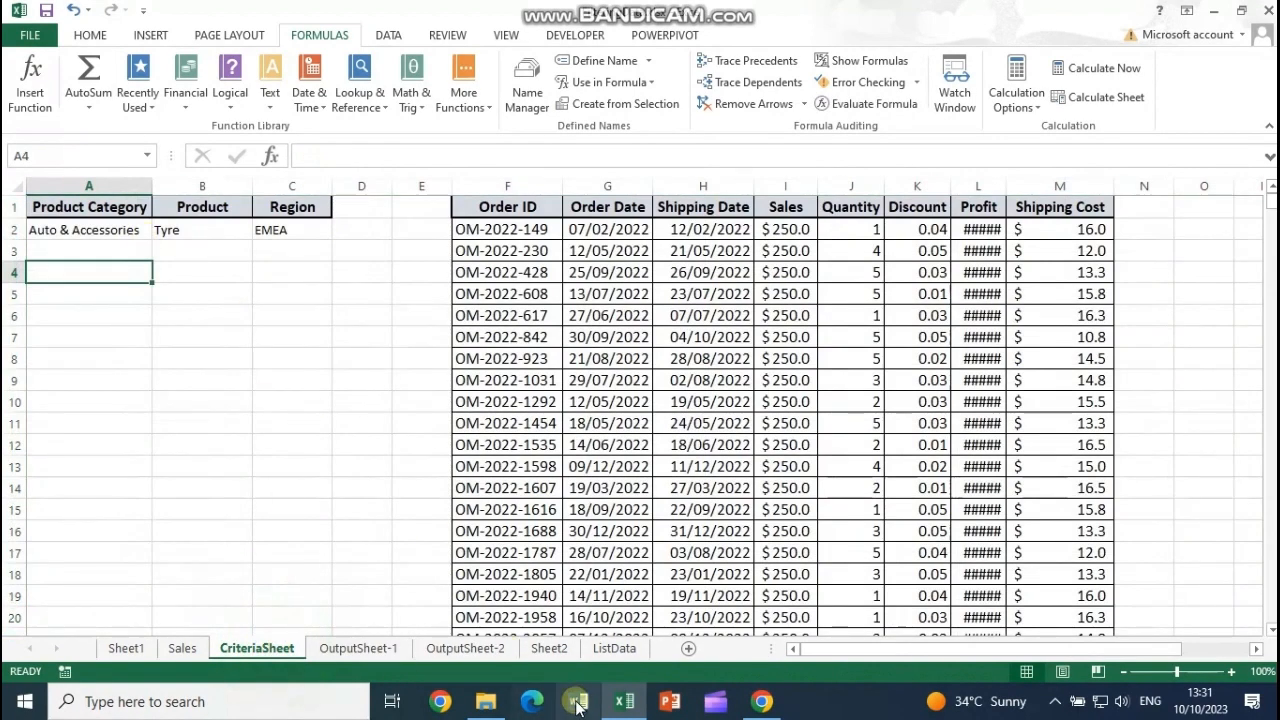
right_click(548, 650)
left_click(595, 455)
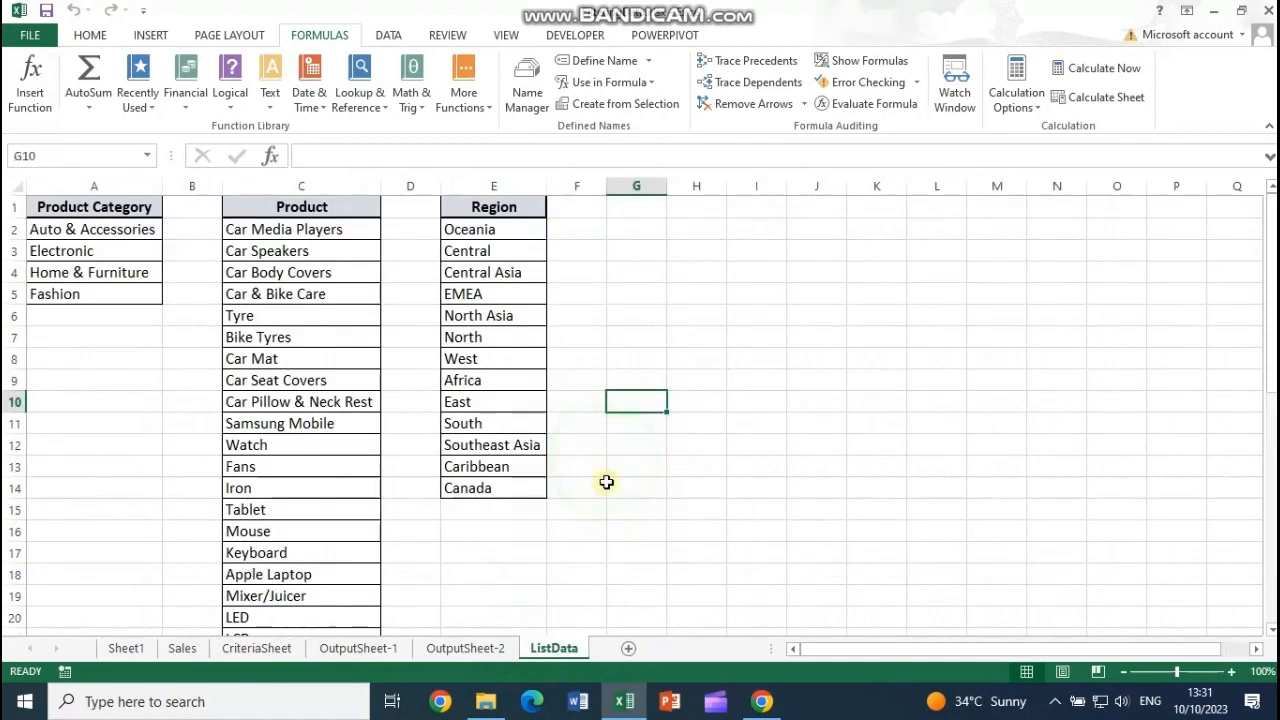
left_click(262, 648)
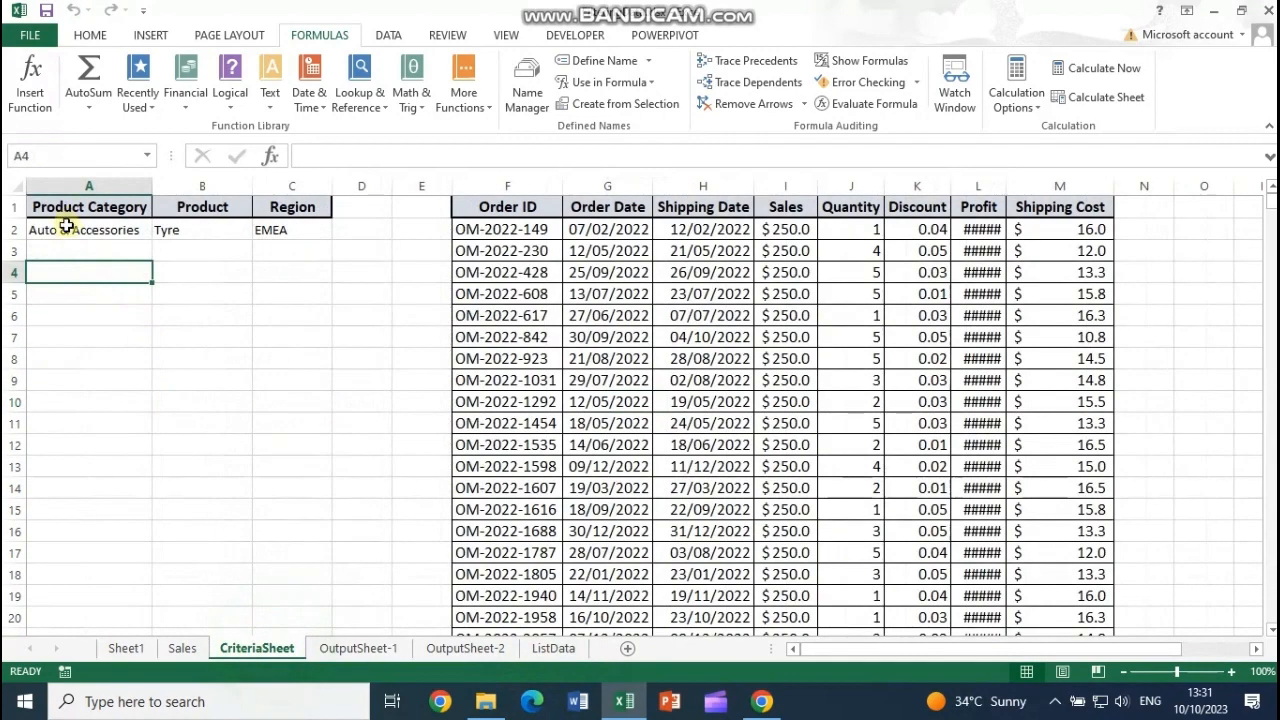
Try deleting columns F to M of the CriteriaSheet, which hold the extracted records and their headers.
left_click(62, 232)
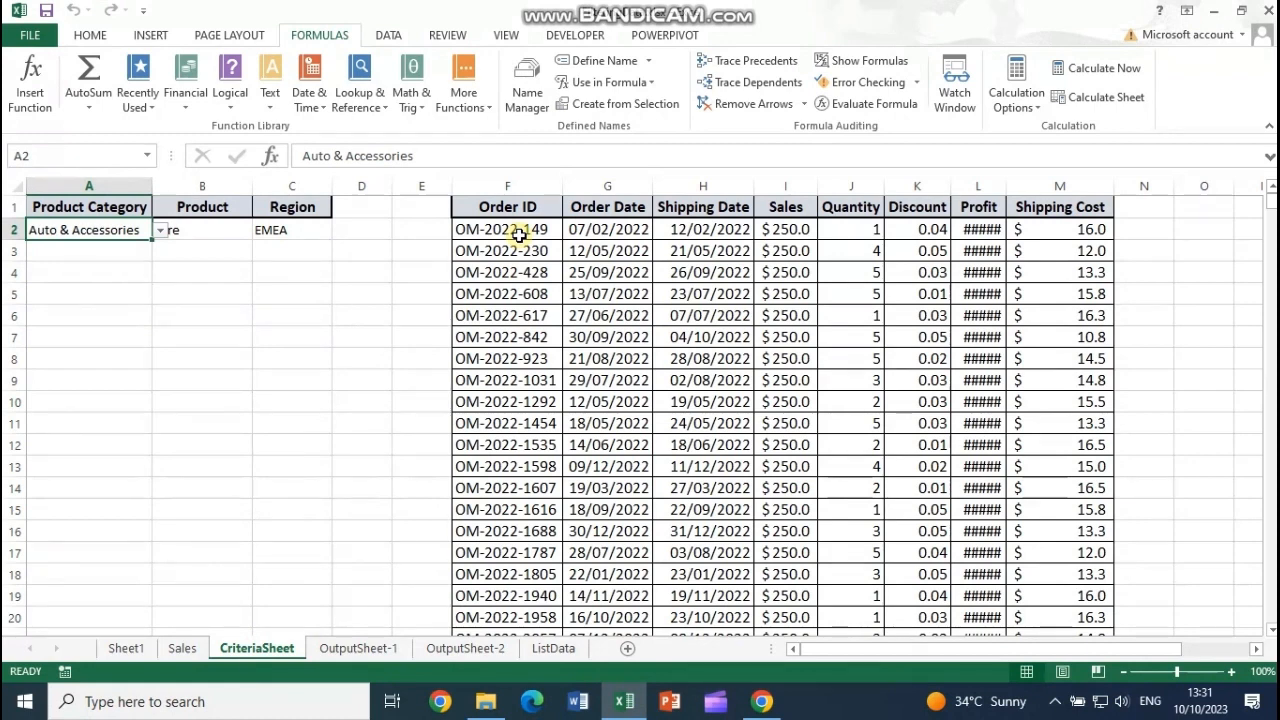
left_click_drag(512, 231, 1016, 293)
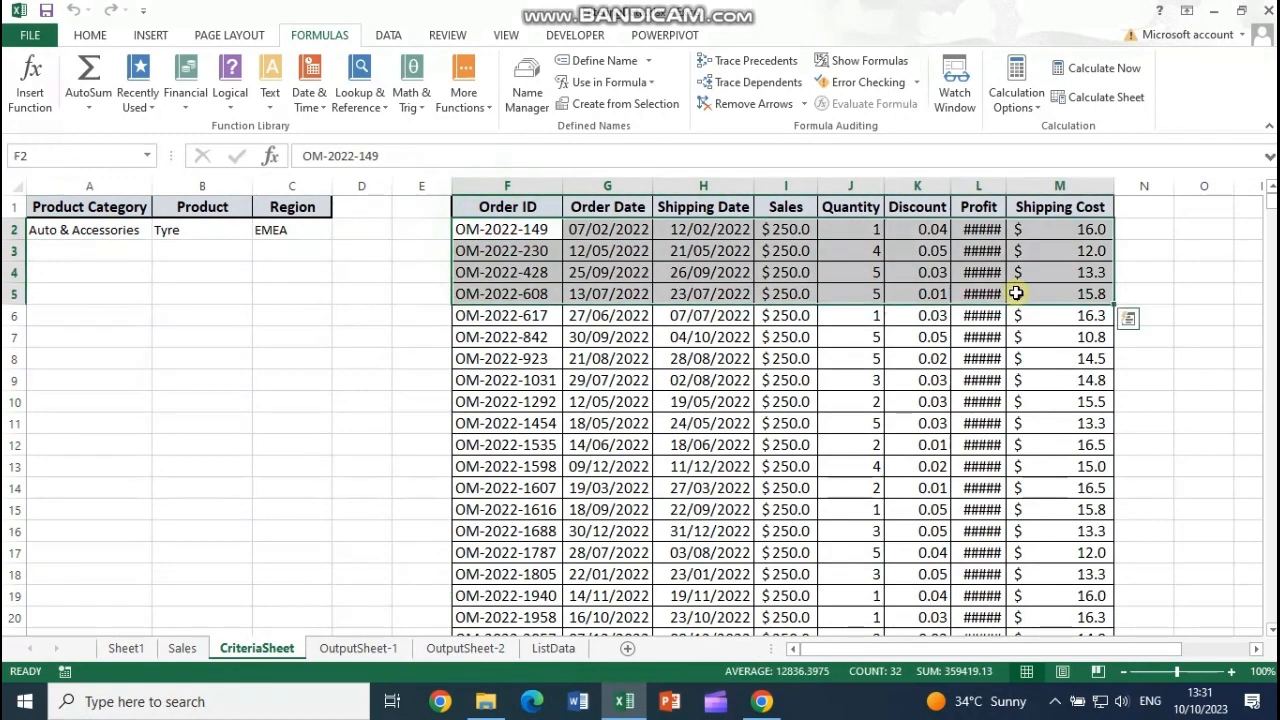
key("ctrl+shift+Down")
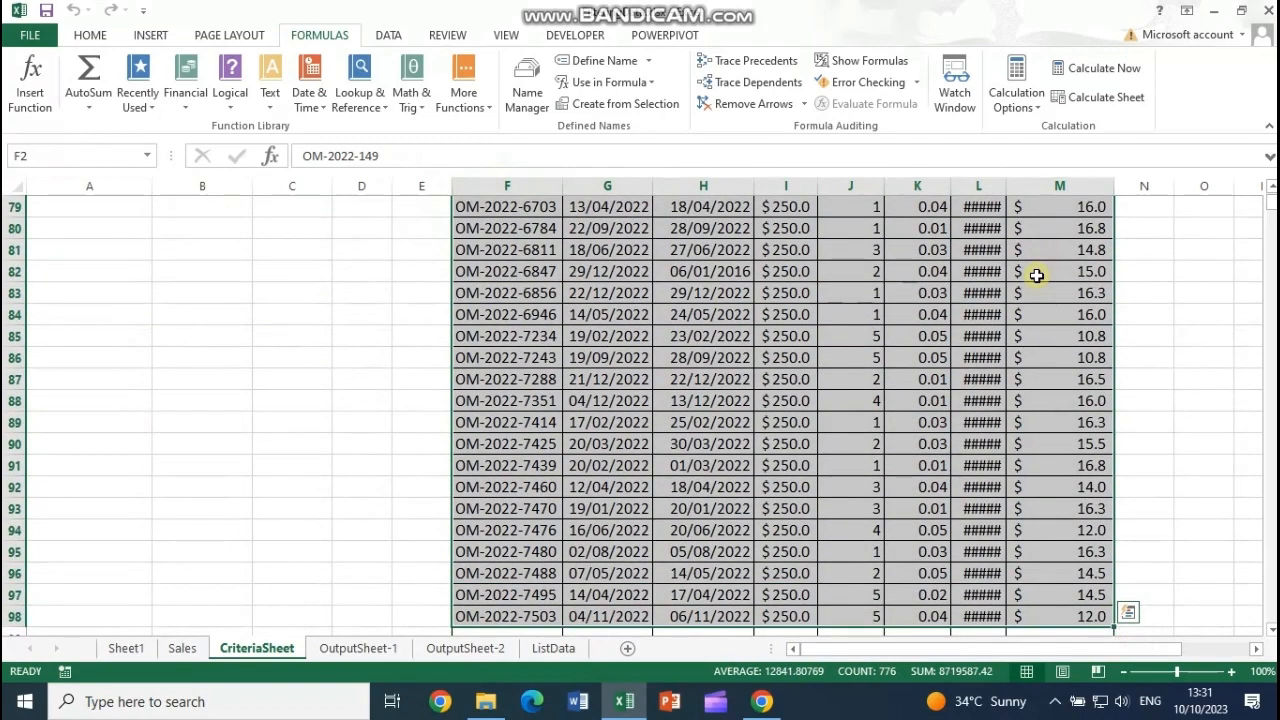
scroll(274, 400, "up", 20)
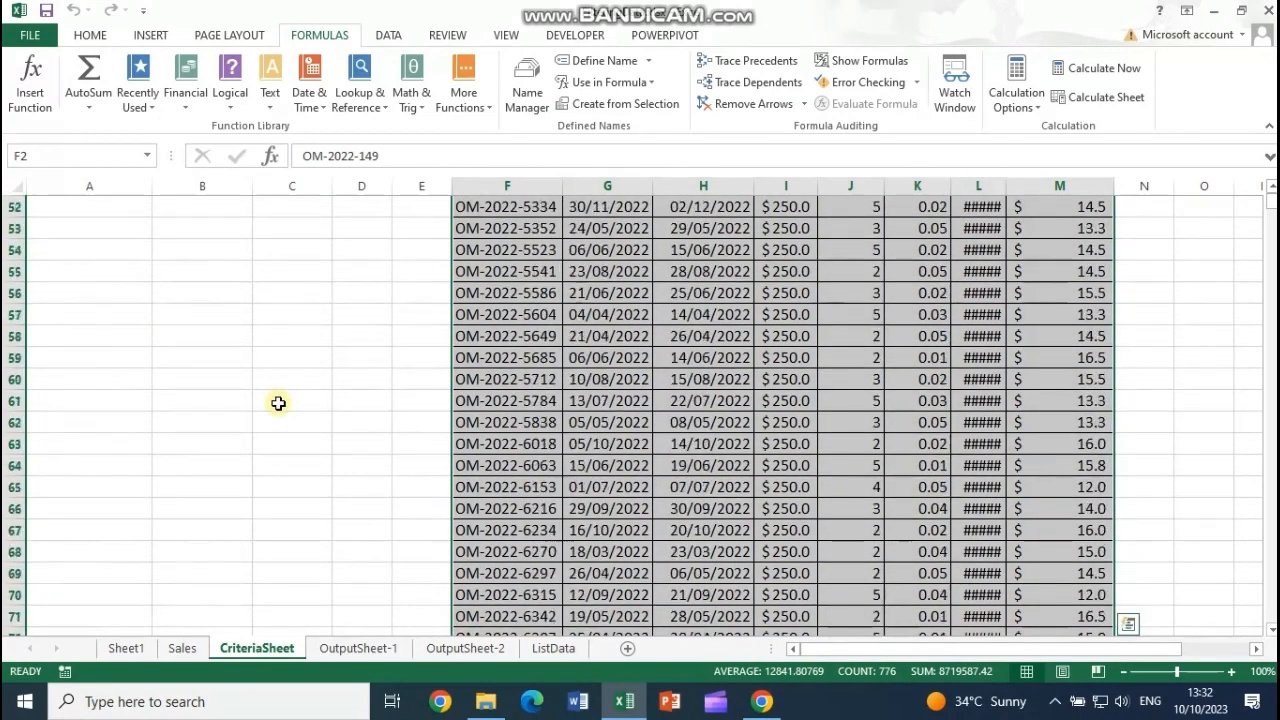
left_click_drag(1266, 203, 1266, 197)
mouse_move(14, 251)
left_mouse_down()
mouse_move(14, 294)
mouse_move(14, 251)
left_mouse_up()
left_click_drag(494, 189, 1045, 206)
right_click(886, 306)
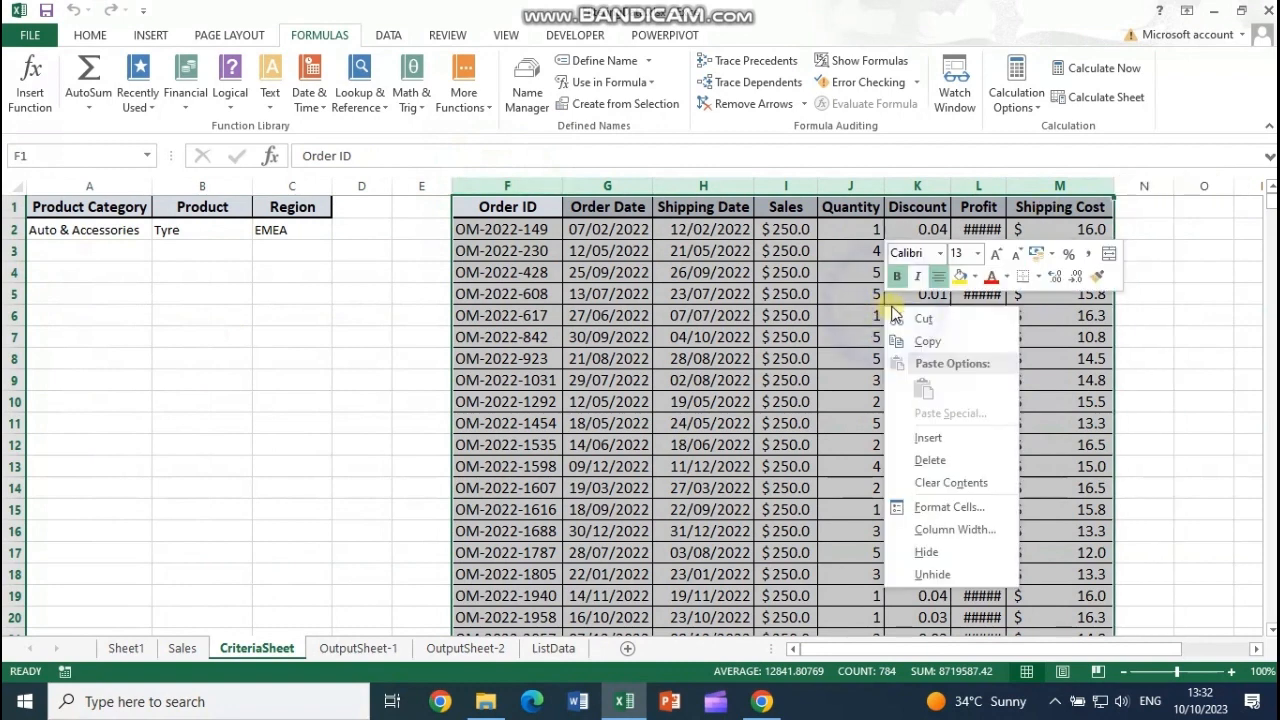
left_click(930, 461)
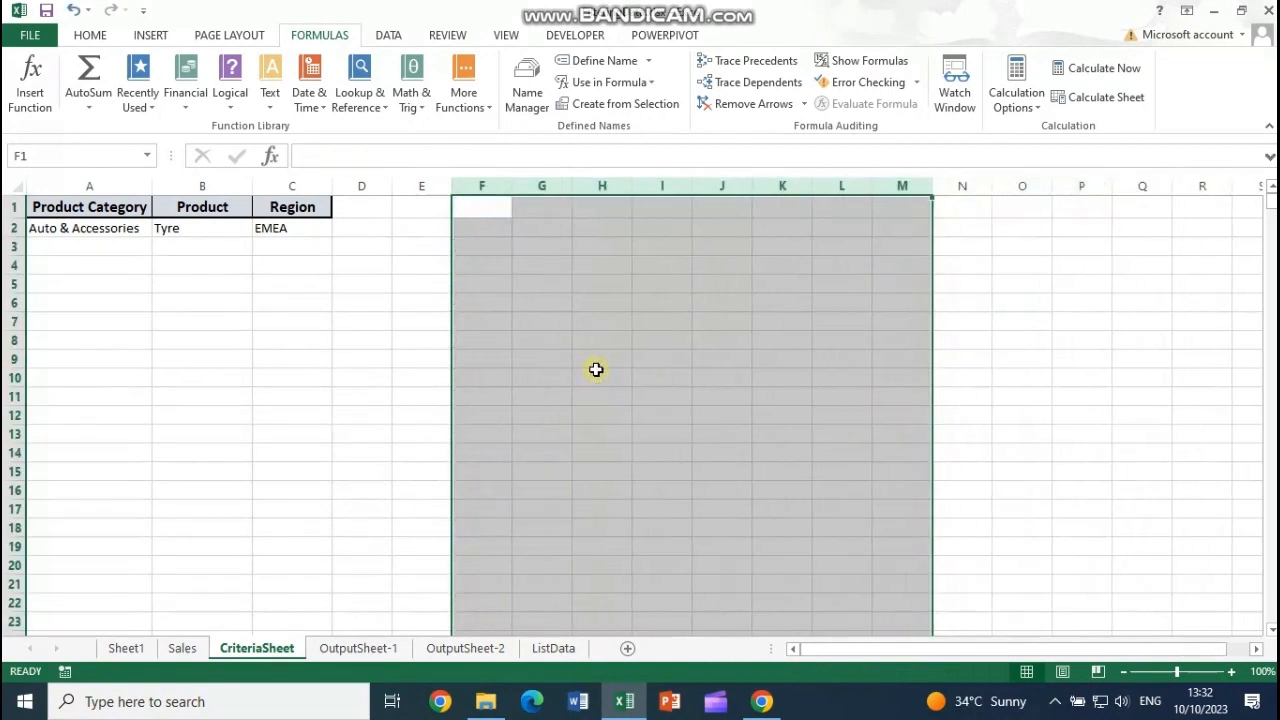
Clear the contents of the extracted records in F2:M98 of the CriteriaSheet, keeping the header row, and select cell A4.
left_click_drag(495, 230, 1051, 264)
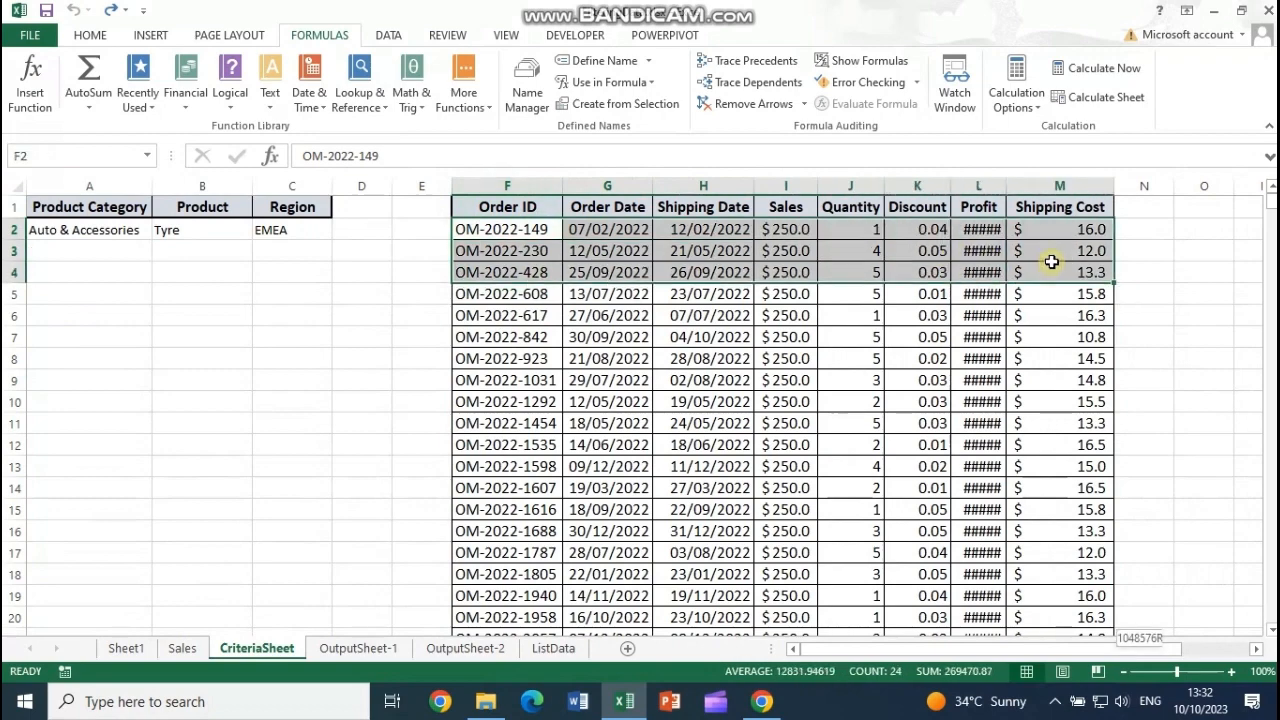
key("ctrl+shift+Down")
key("Delete")
scroll(1051, 262, "up", 1)
left_click(246, 358)
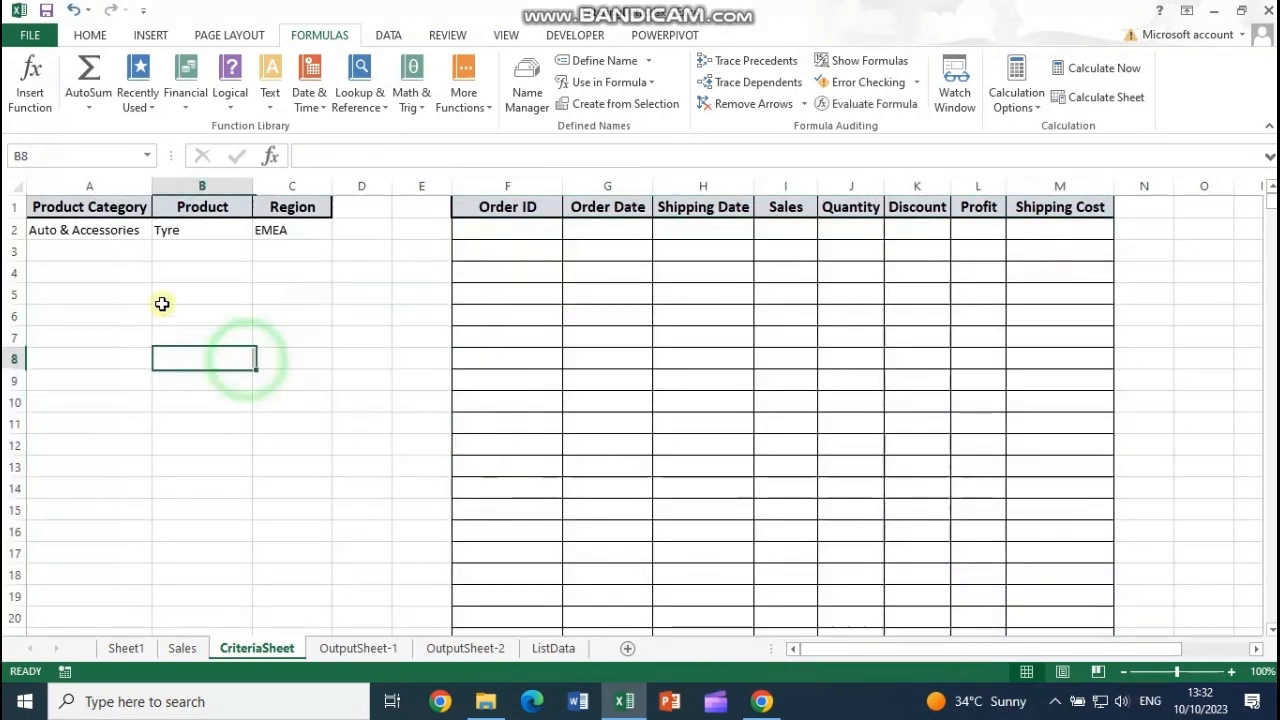
left_click(70, 272)
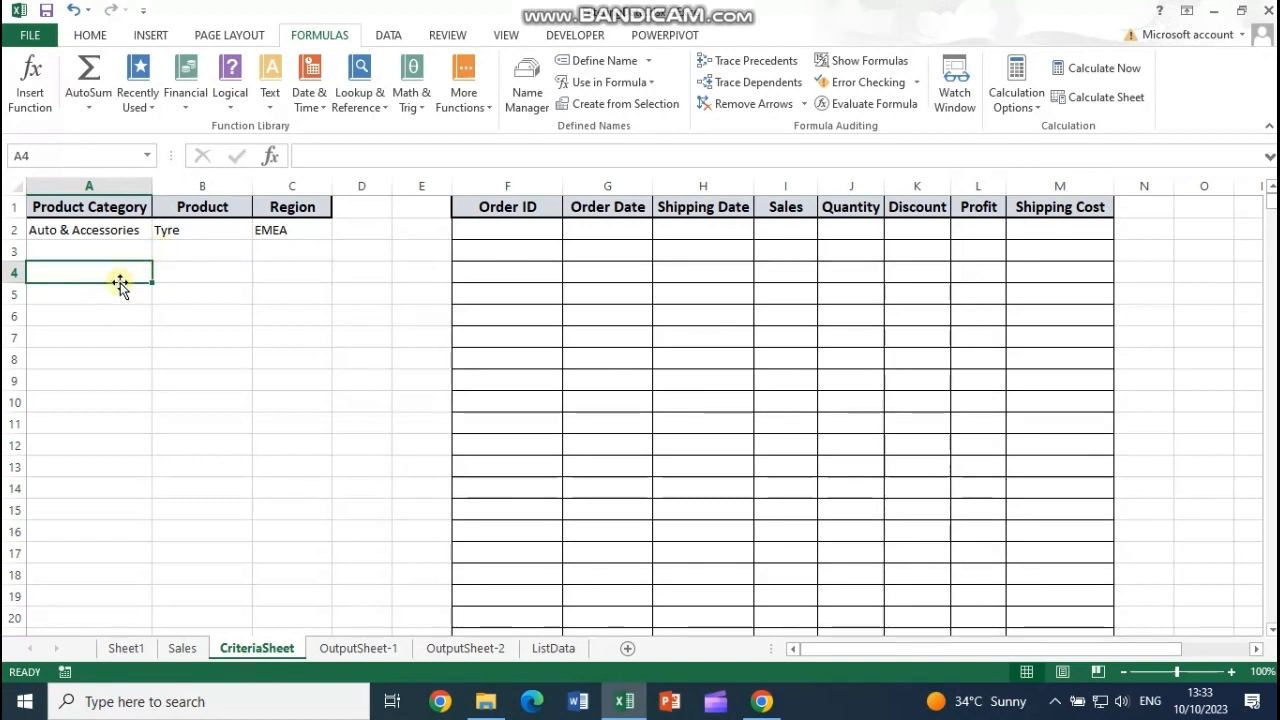
Check in the ribbon customization options that Developer is enabled, and show the Developer commands.
left_click(100, 40)
left_click(579, 40)
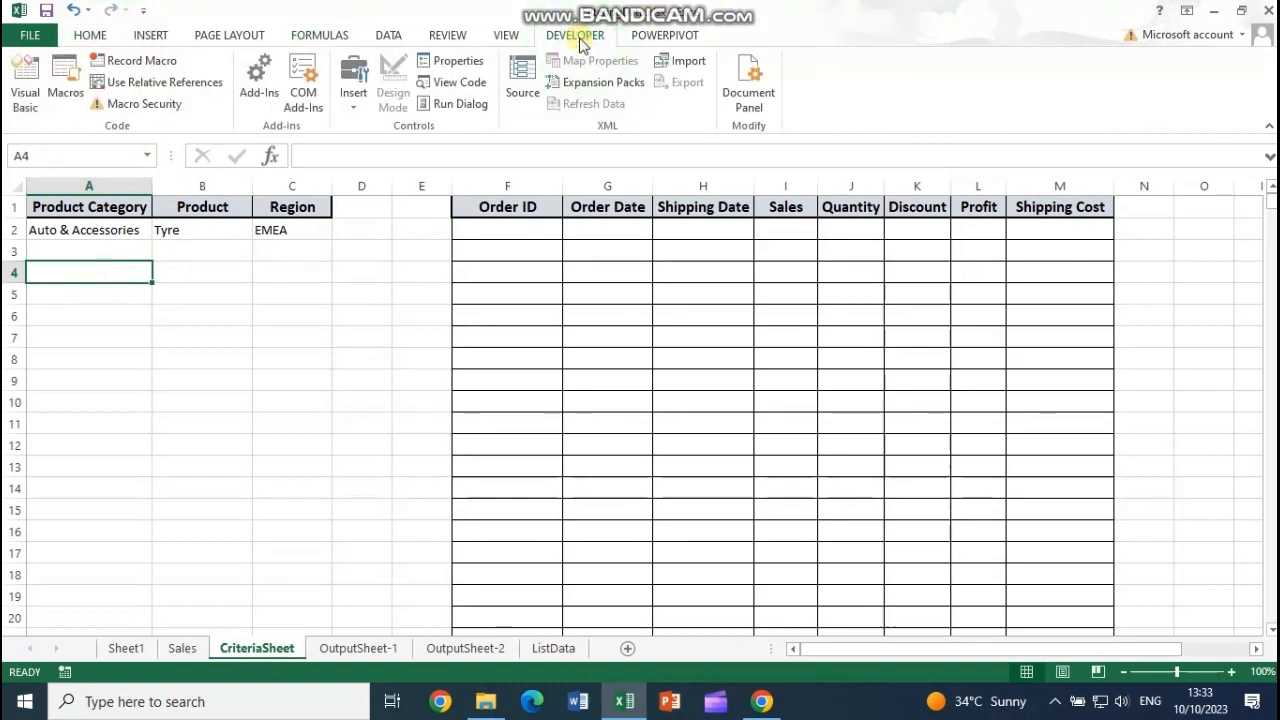
left_click(30, 38)
left_click(50, 457)
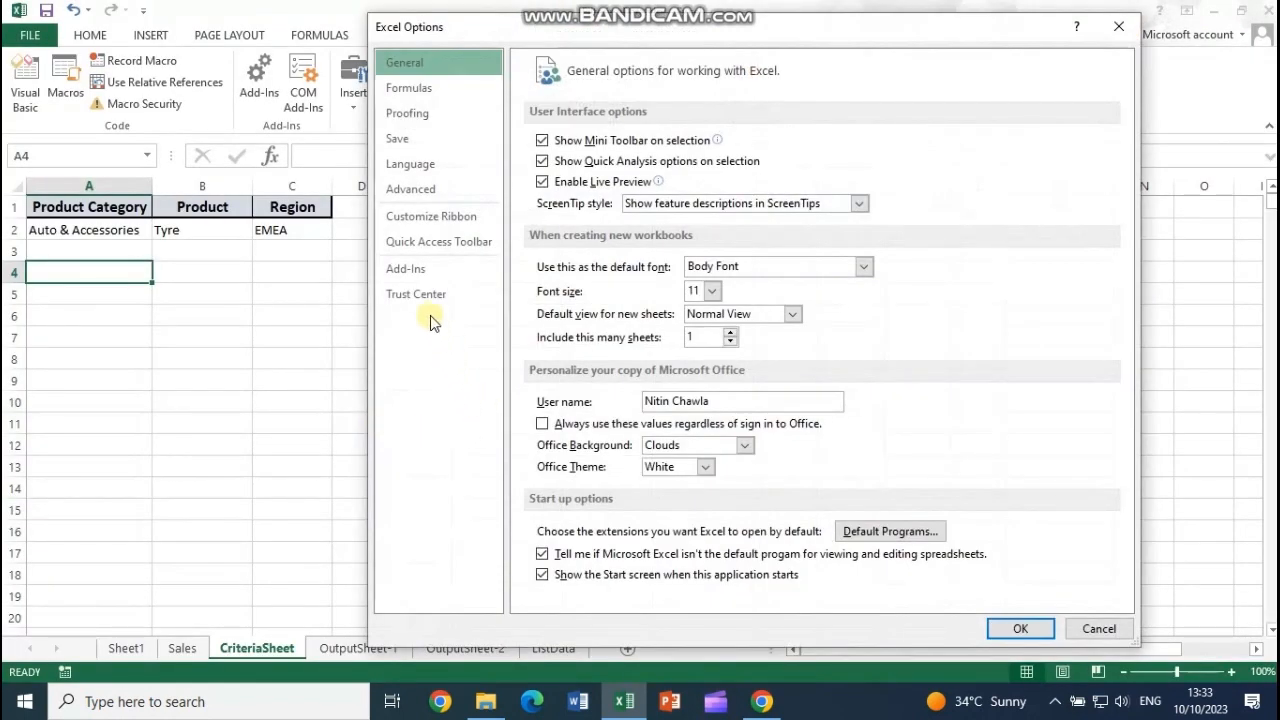
left_click(424, 217)
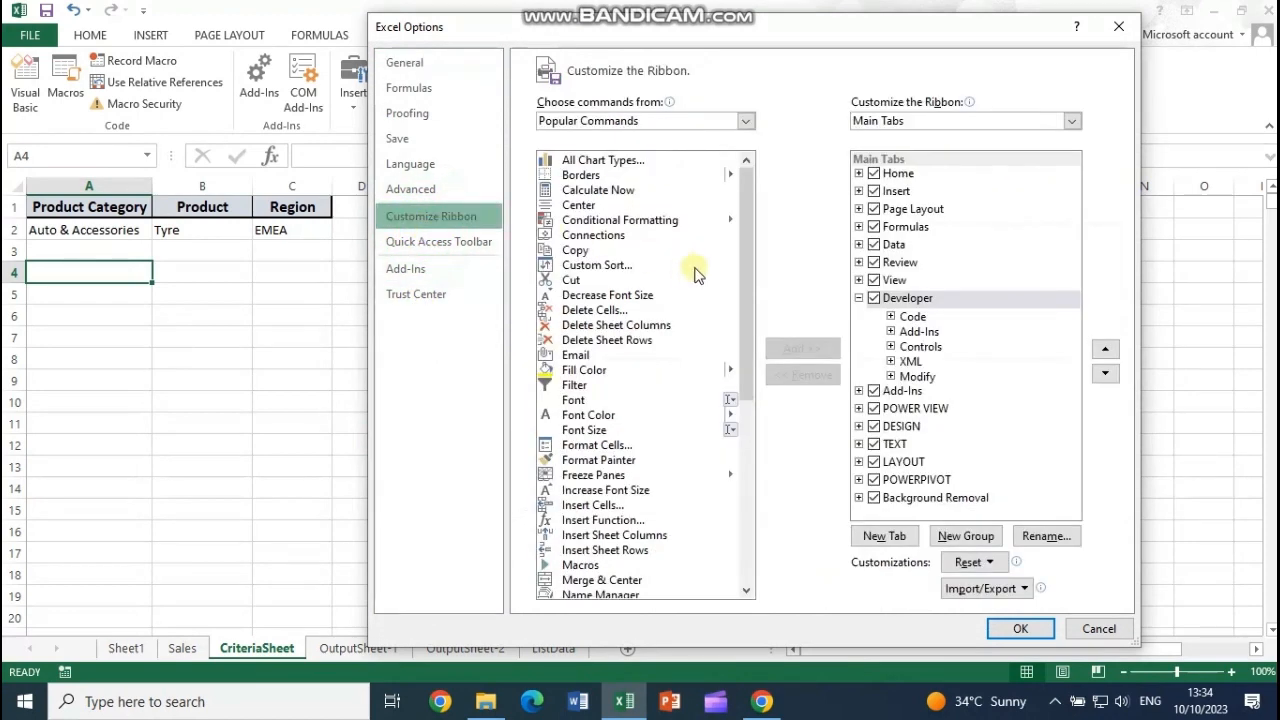
left_click_drag(743, 218, 743, 423)
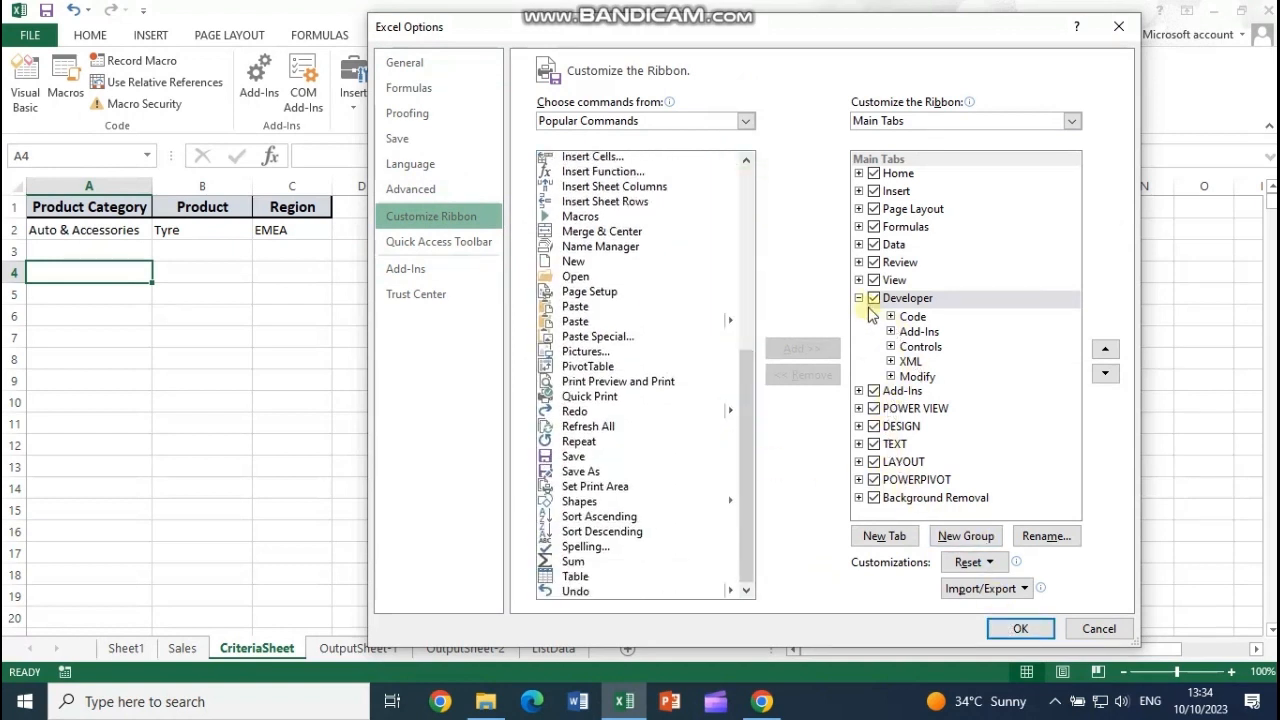
left_click(1008, 628)
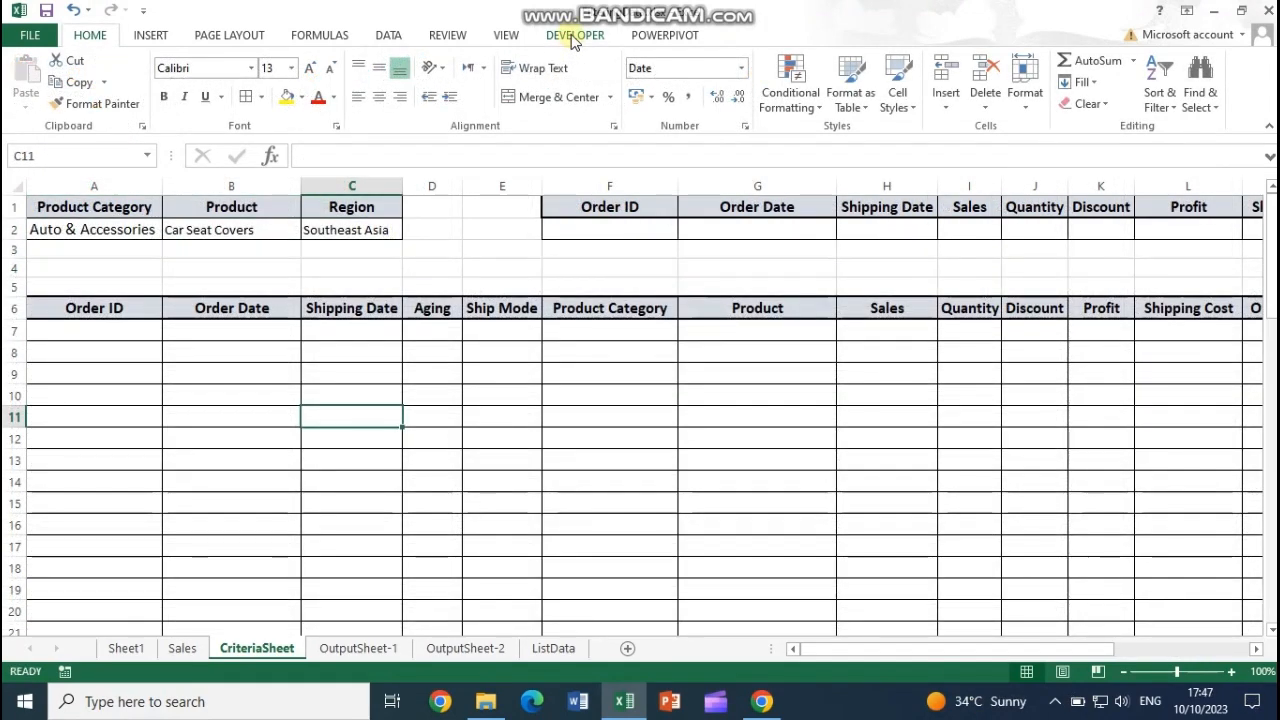
left_click(575, 35)
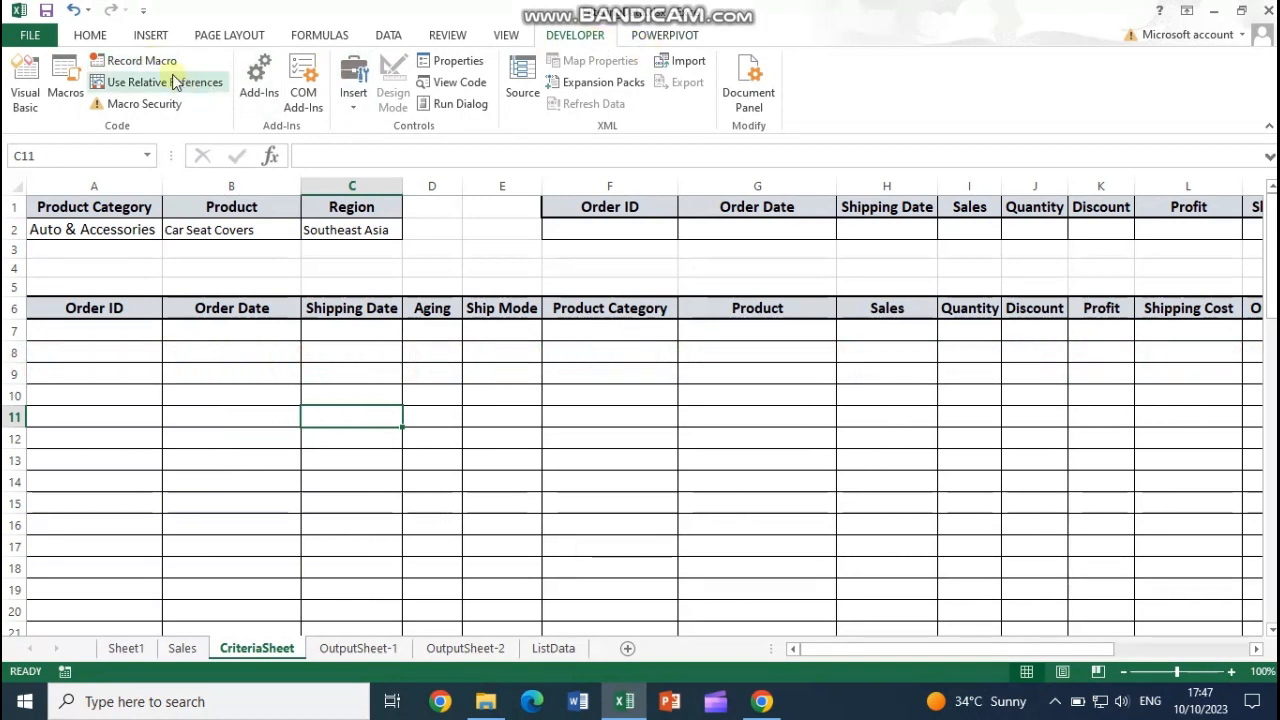
Start recording a macro named DynamicFilter with the shortcut Ctrl+Shift+A, stored in This Workbook.
left_click(166, 66)
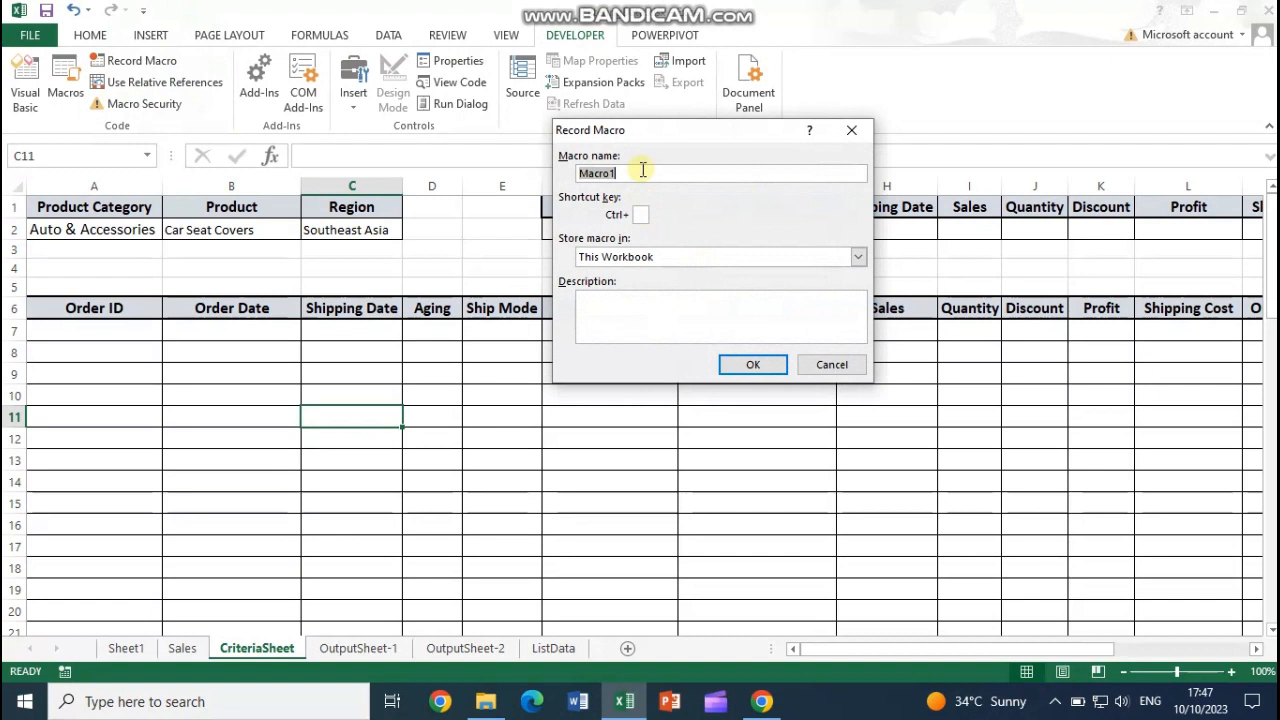
type("DynamicFilte")
left_click(641, 212)
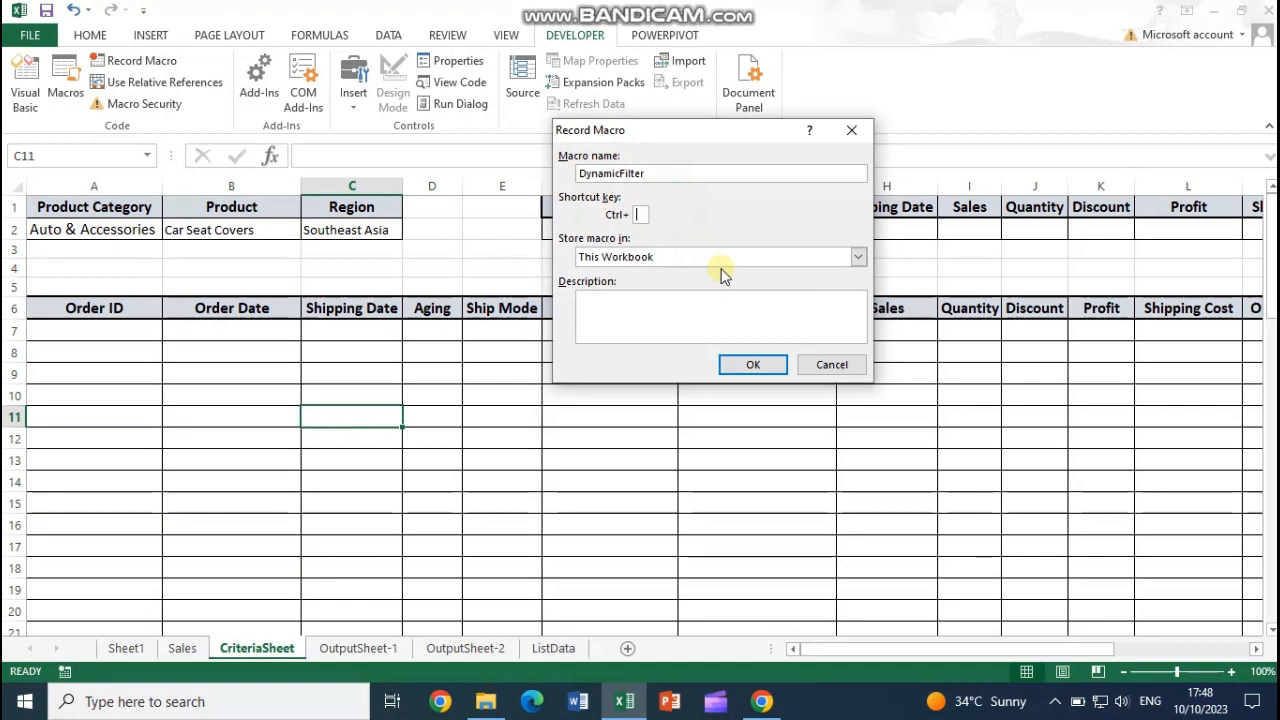
type("A")
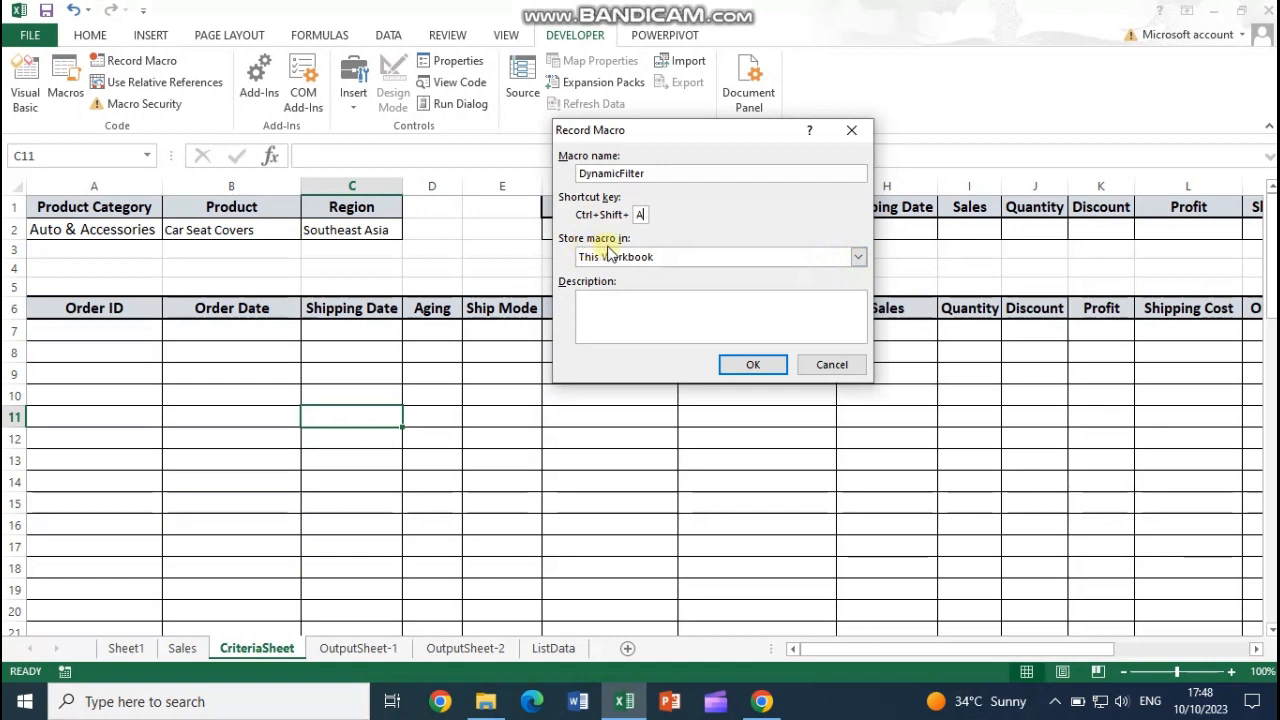
left_click(857, 257)
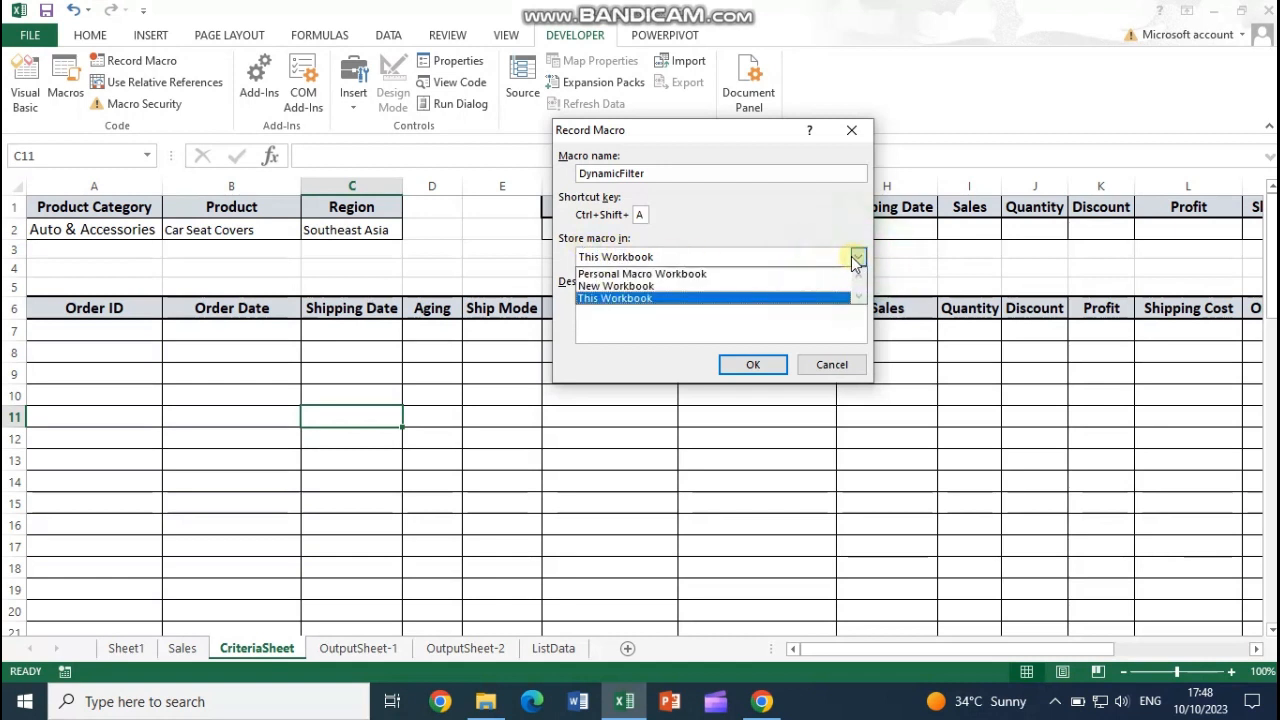
left_click(651, 298)
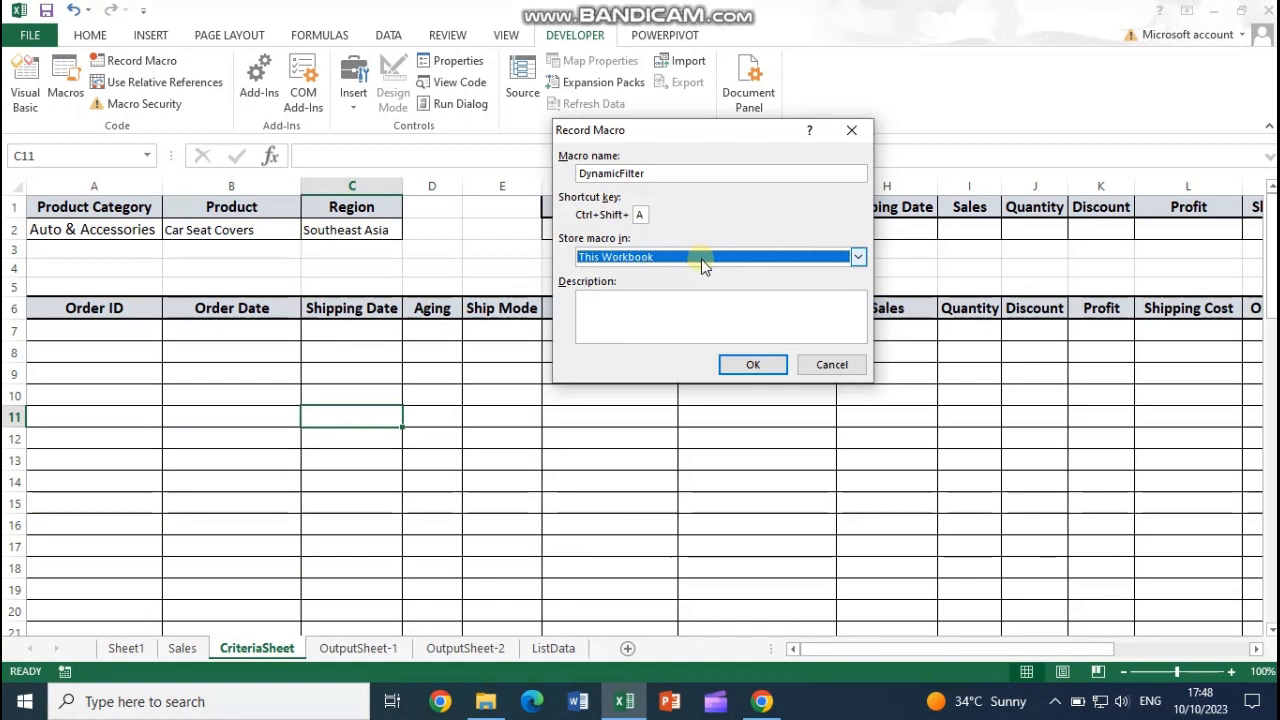
left_click(702, 260)
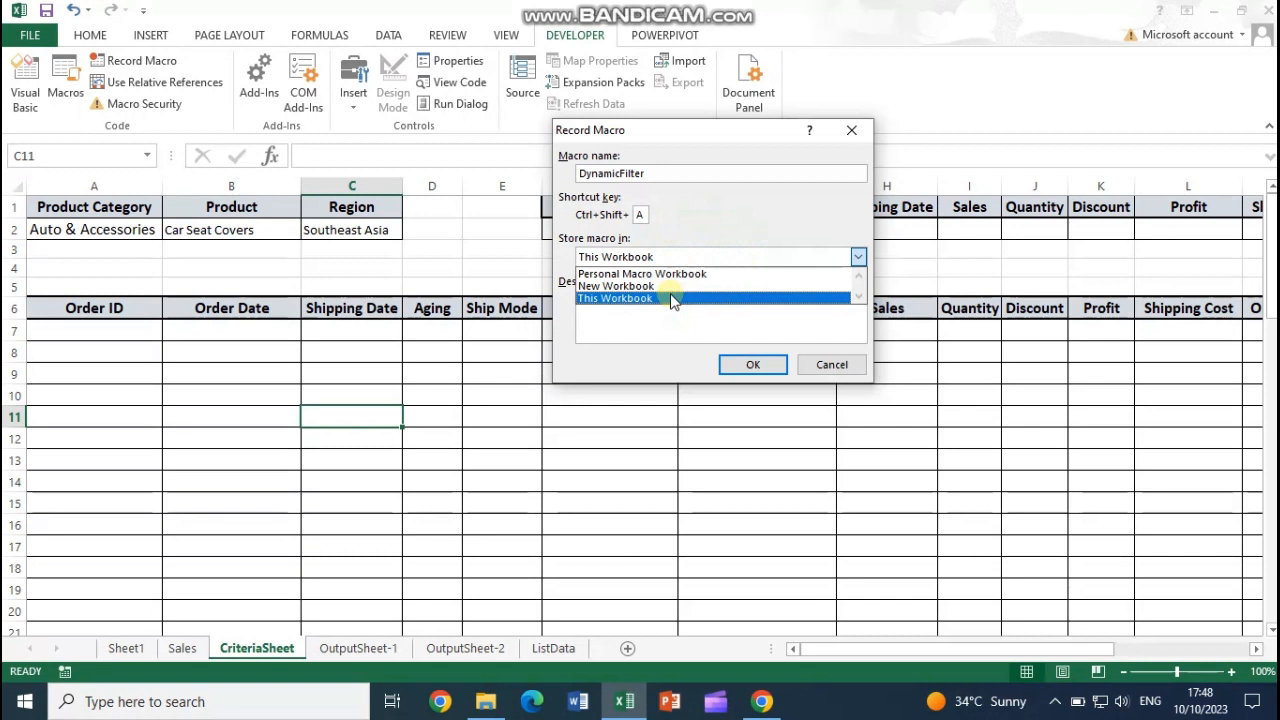
left_click(670, 297)
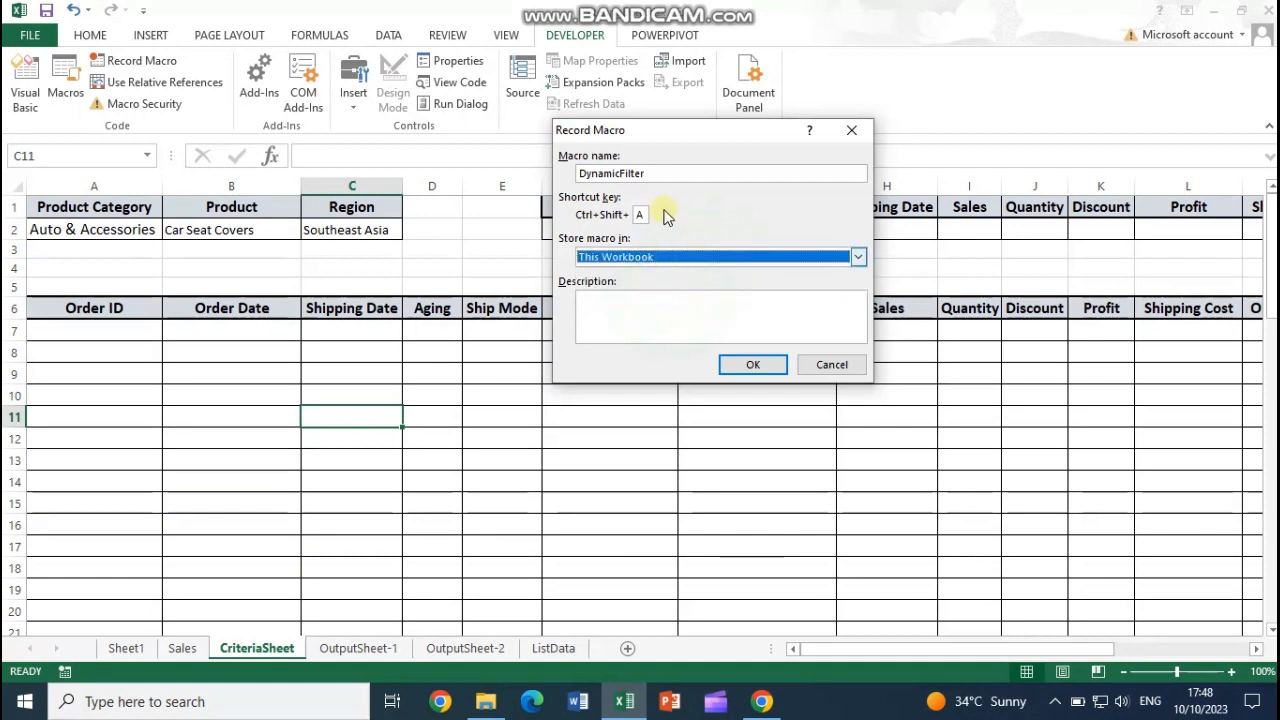
left_click(753, 366)
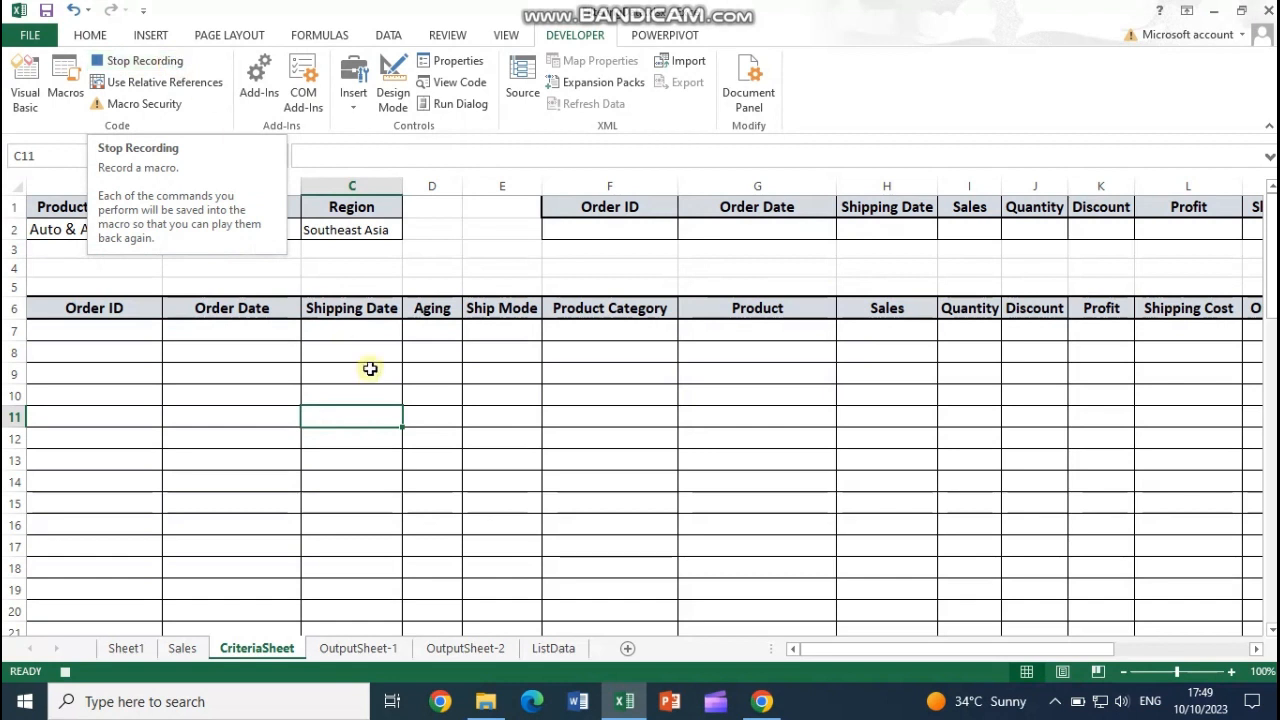
Try to start an Advanced Filter from the Order ID header cell A6.
left_click(131, 318)
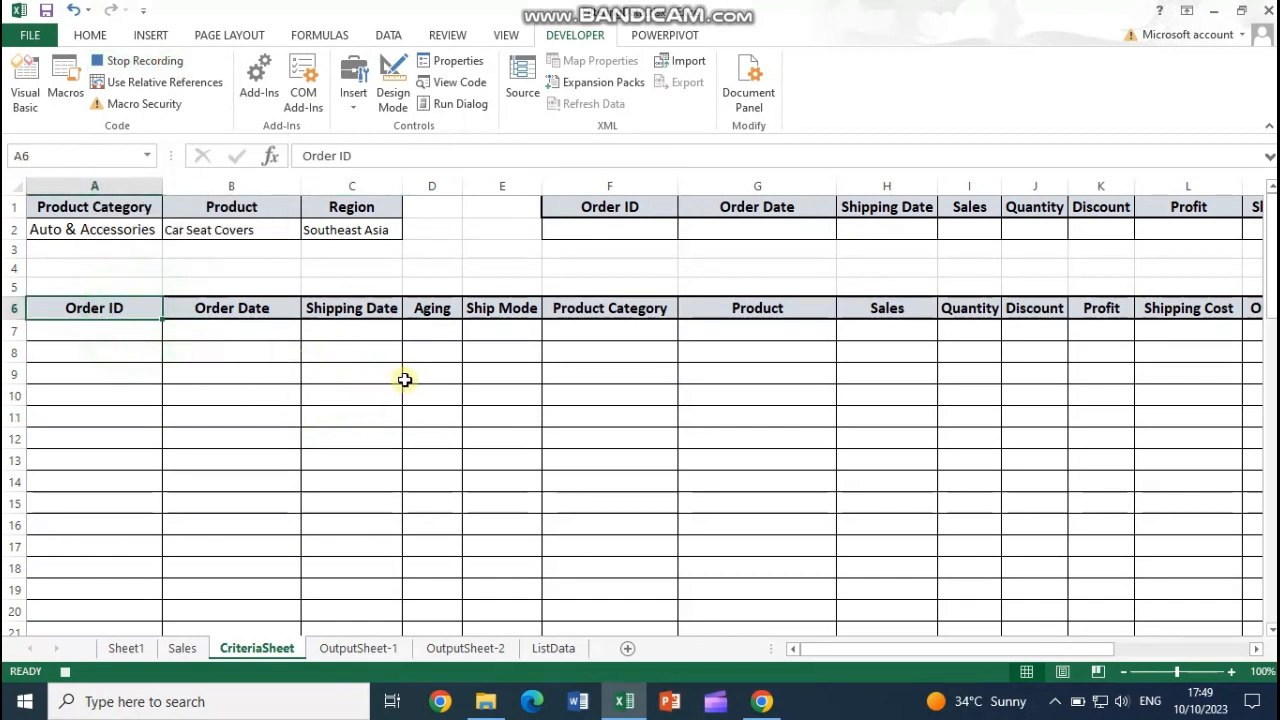
left_click(389, 36)
left_click(538, 106)
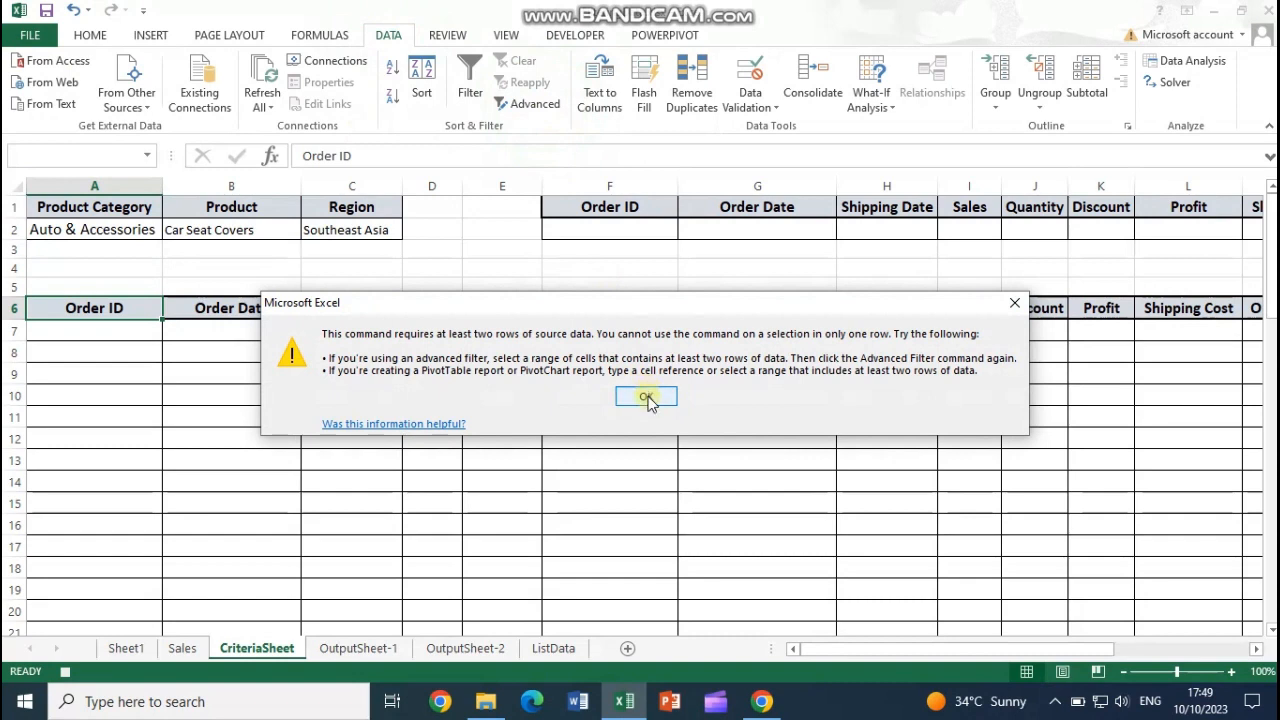
left_click(650, 396)
Set up an Advanced Filter from cell A8 that copies to another location, with the named range SalesData as its list range.
left_click(143, 350)
left_click(530, 104)
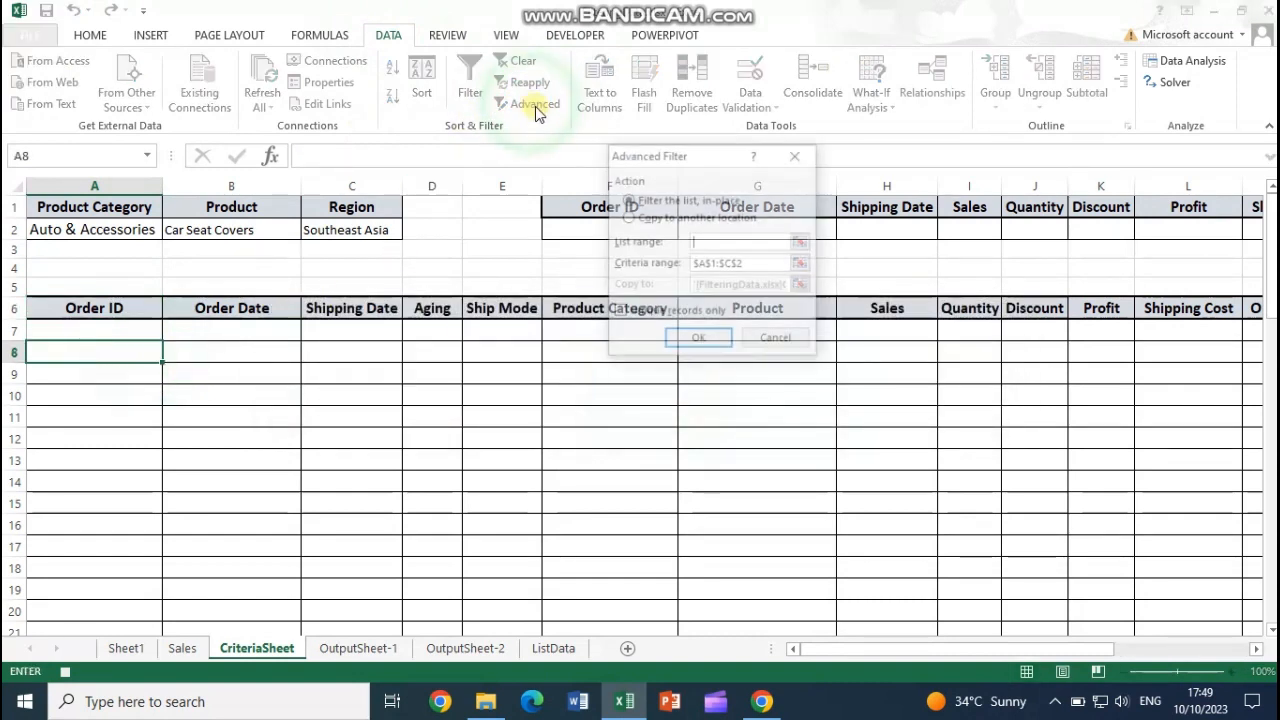
left_click(666, 218)
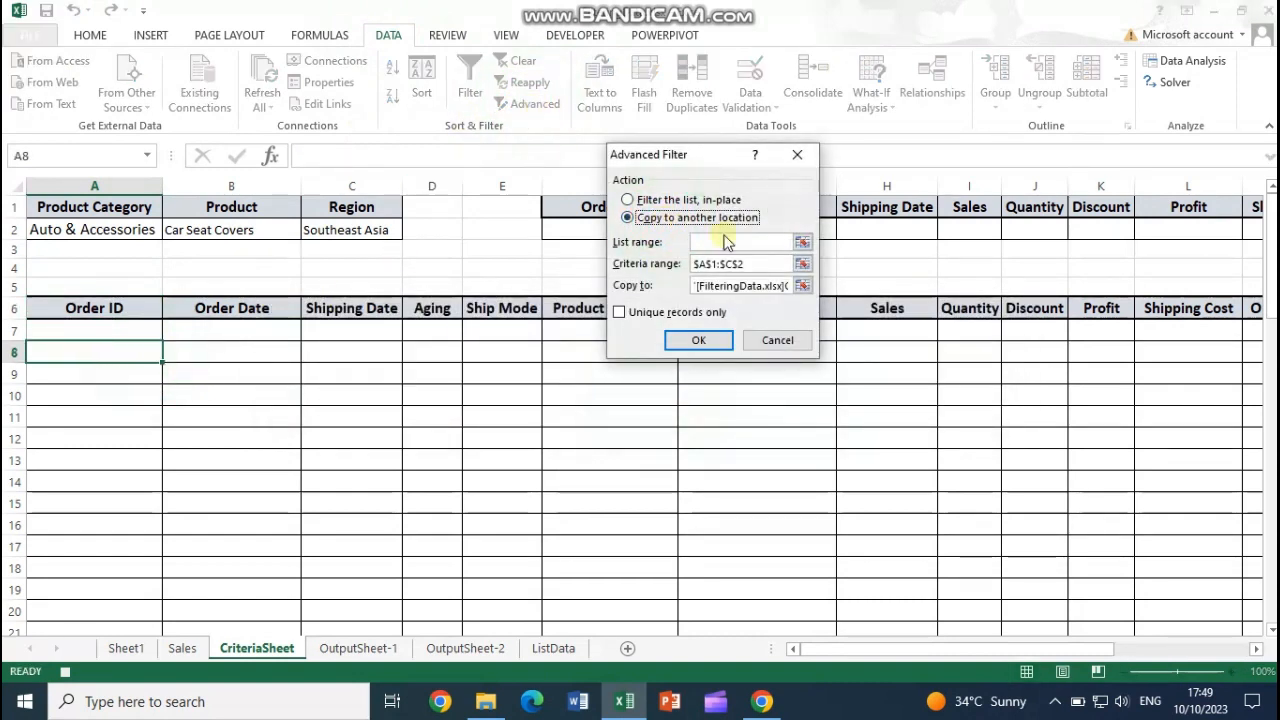
left_click(774, 242)
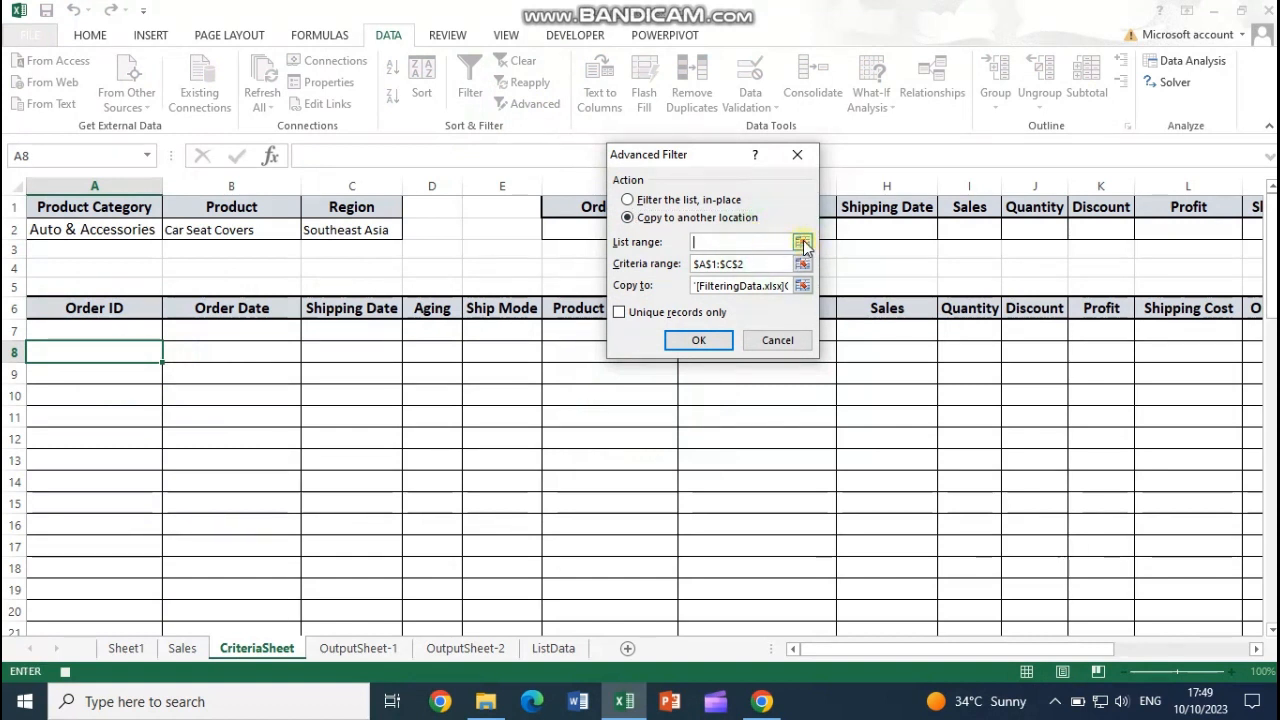
left_click(318, 38)
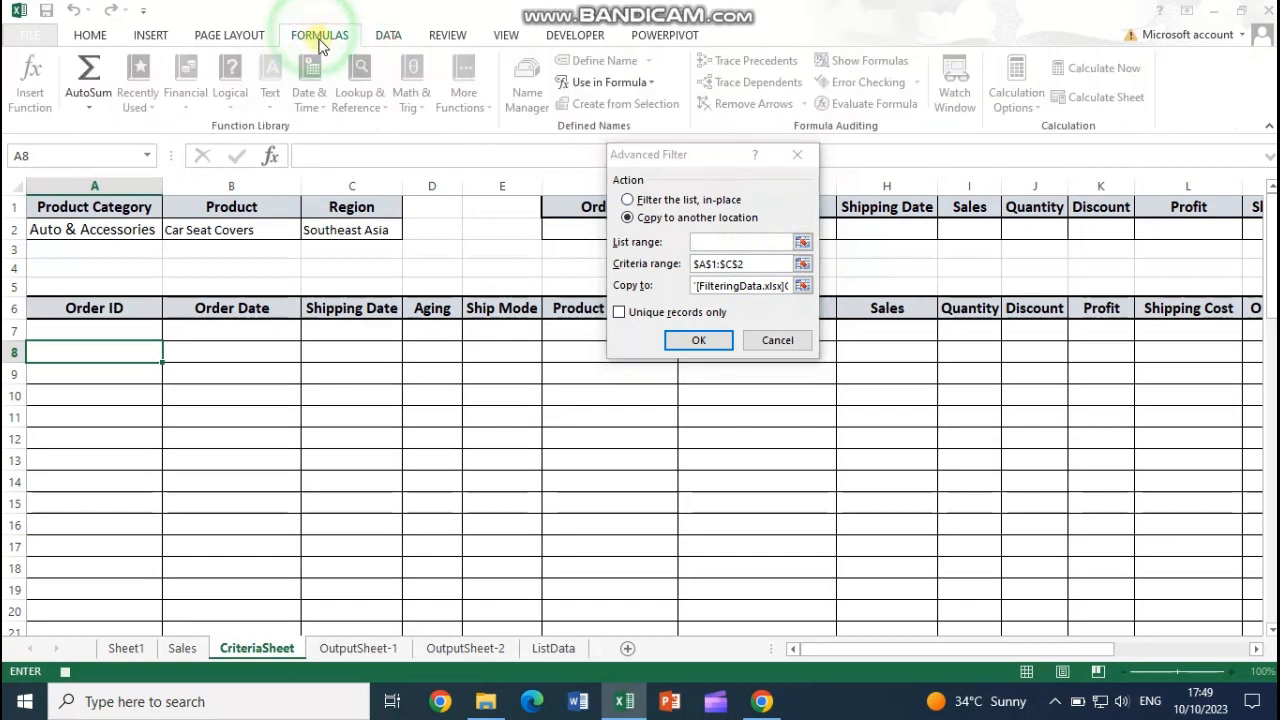
left_click(574, 86)
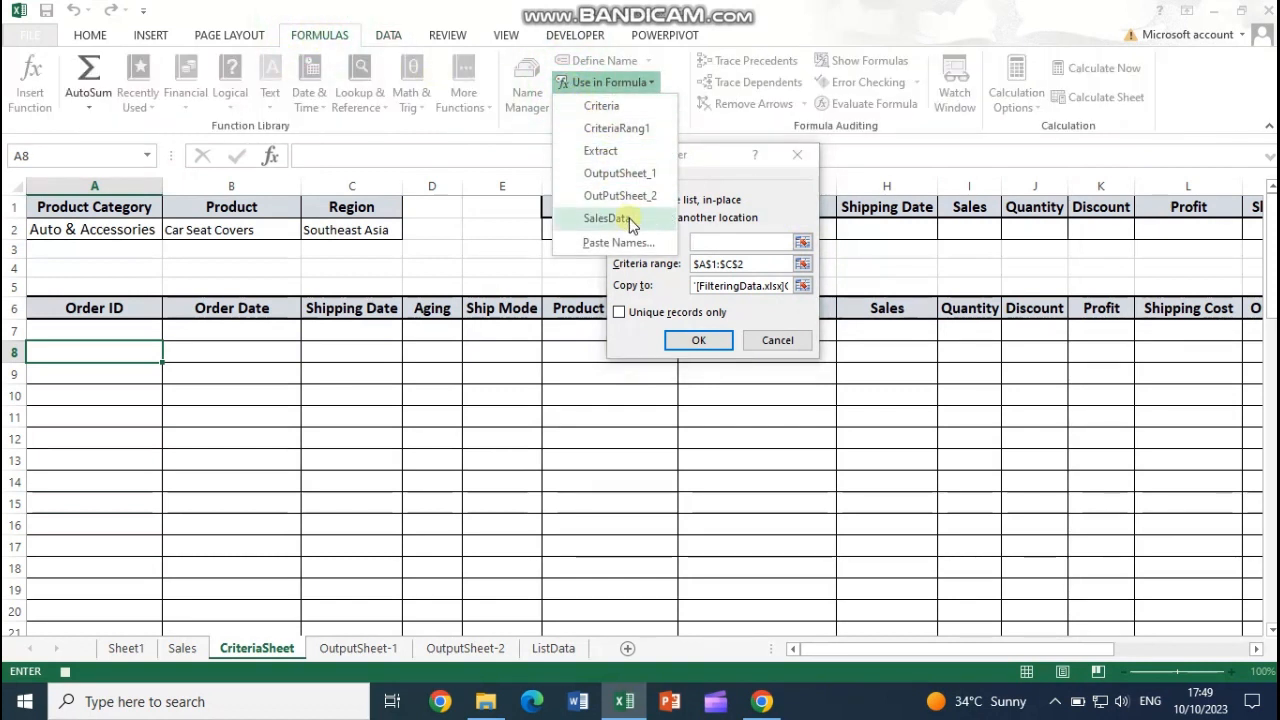
left_click(608, 218)
Replace the filter's criteria range with the CriteriaSheet's named range Criteria.
left_click(762, 264)
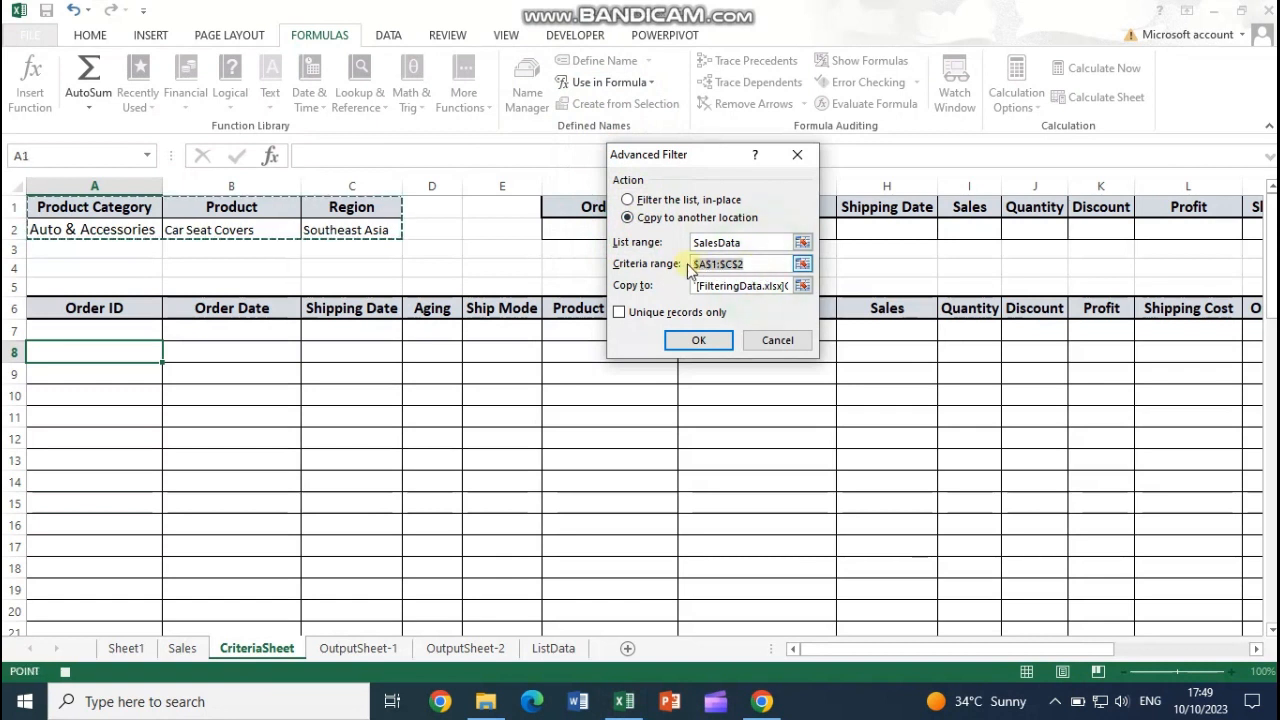
key("Delete")
left_click(803, 265)
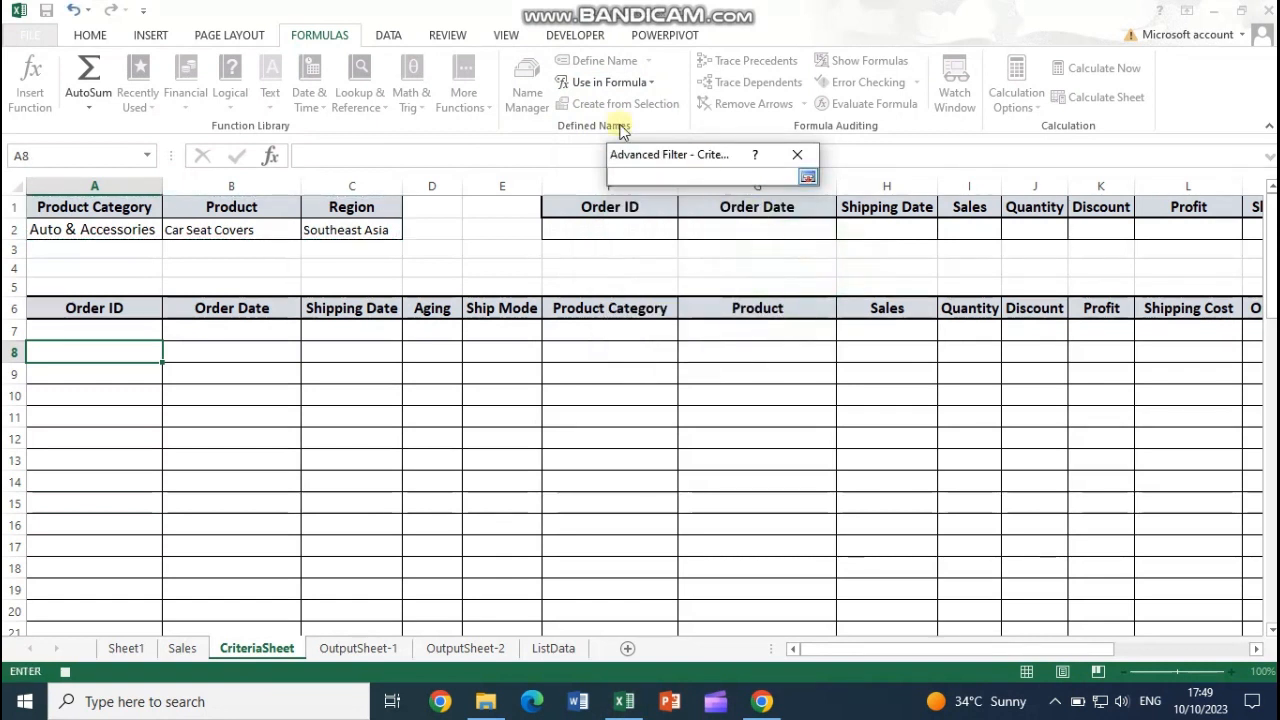
left_click(561, 82)
left_click(606, 103)
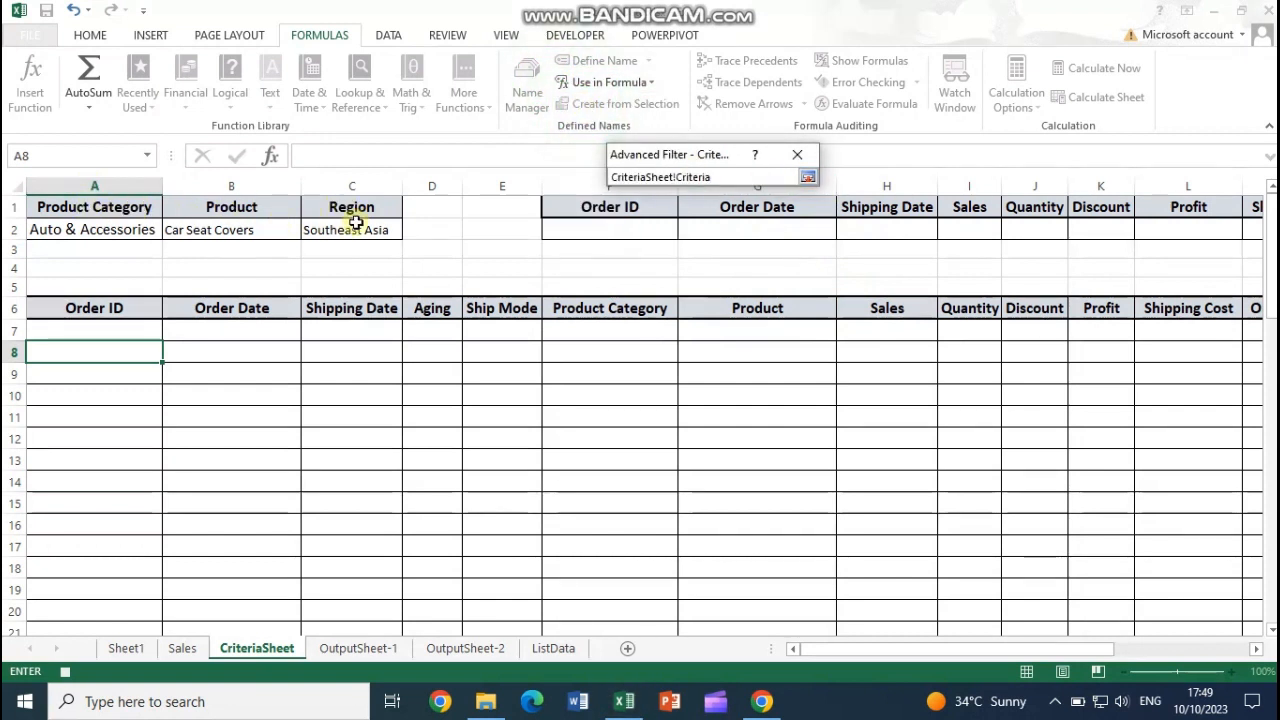
left_click(808, 177)
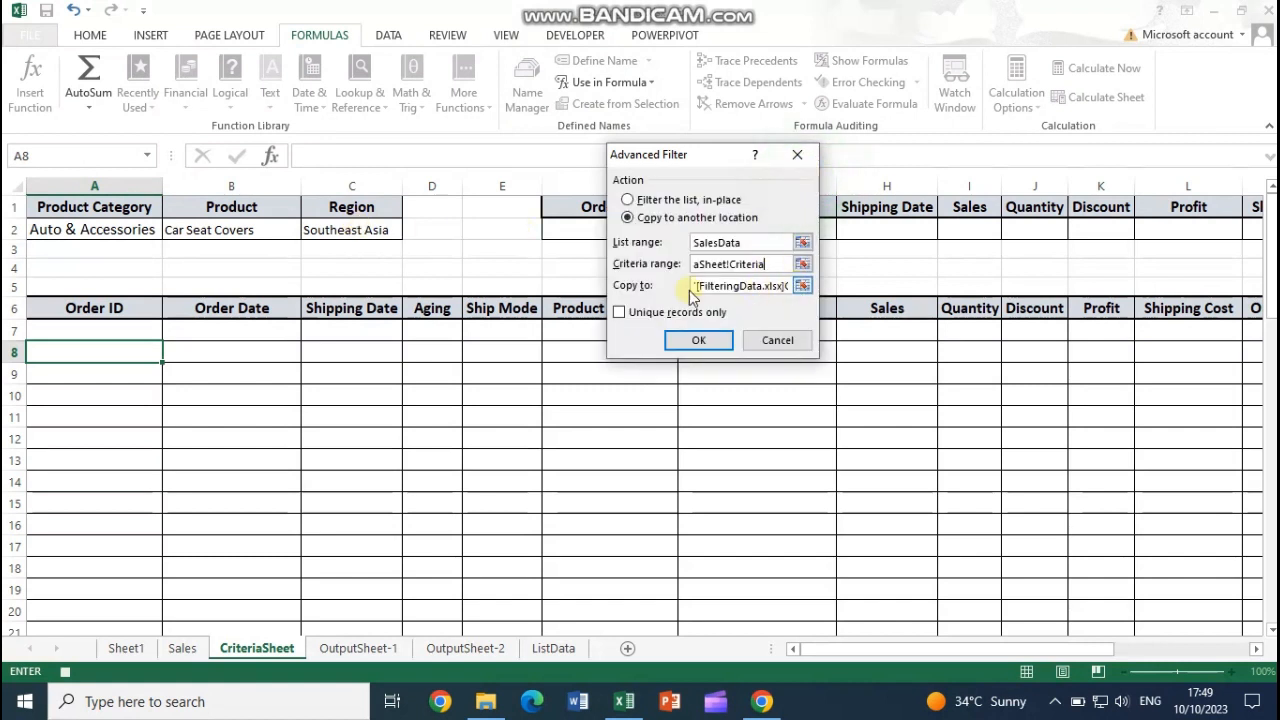
Set the filter's copy destination to the header row A6:T6 on the CriteriaSheet.
left_click_drag(695, 286, 800, 290)
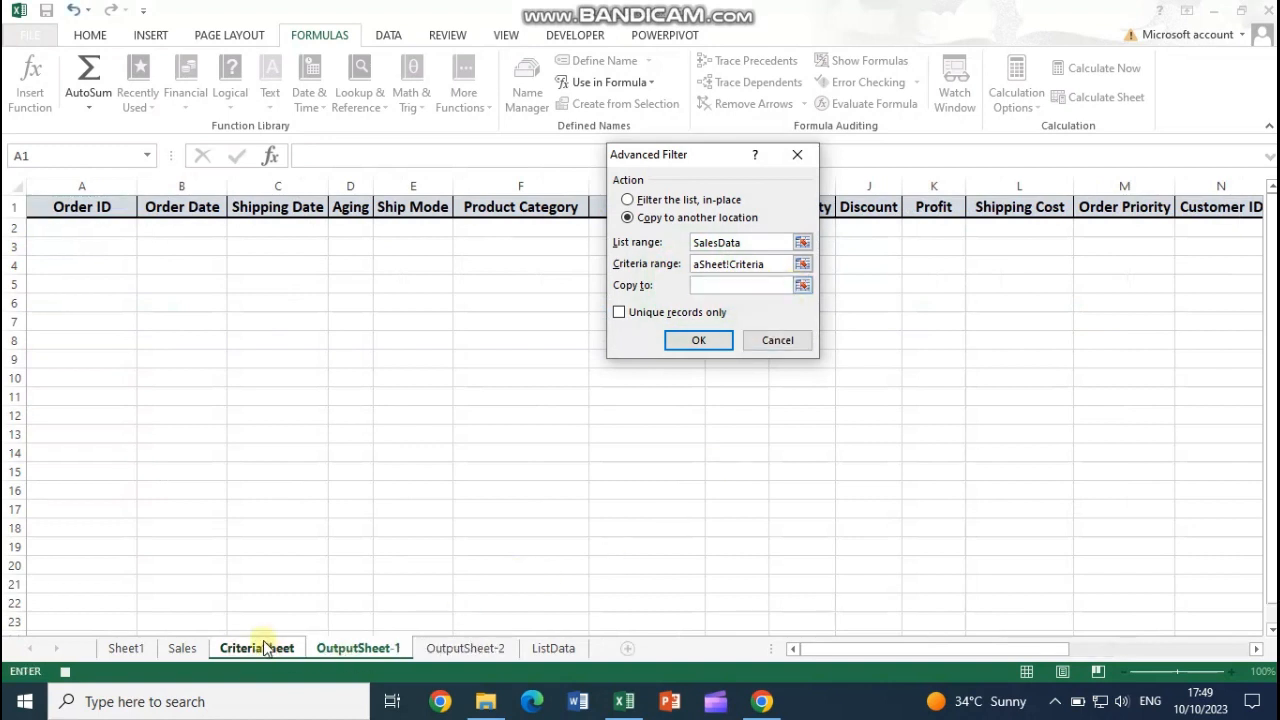
left_click(262, 648)
left_click(95, 331)
left_click_drag(98, 331, 248, 340)
left_click_drag(103, 309, 440, 310)
left_click_drag(568, 311, 1140, 310)
left_click_drag(1171, 649, 945, 667)
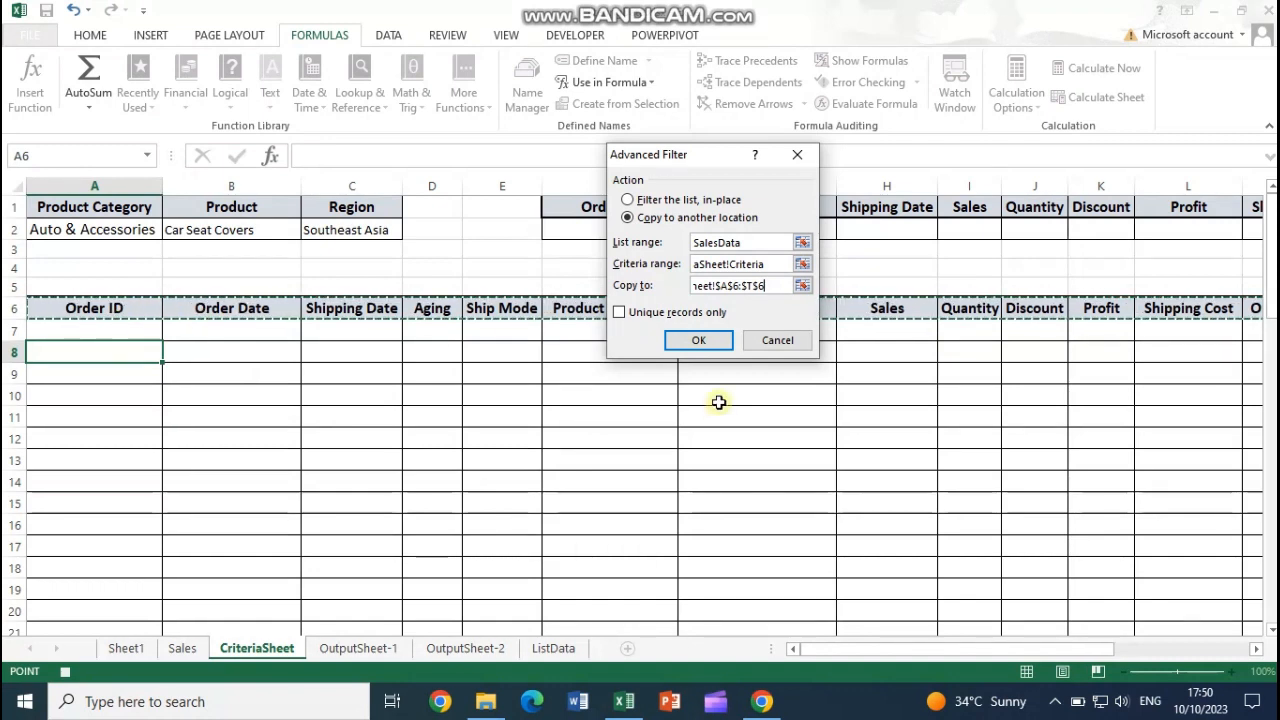
Run the Advanced Filter and stop recording the macro.
left_click(699, 340)
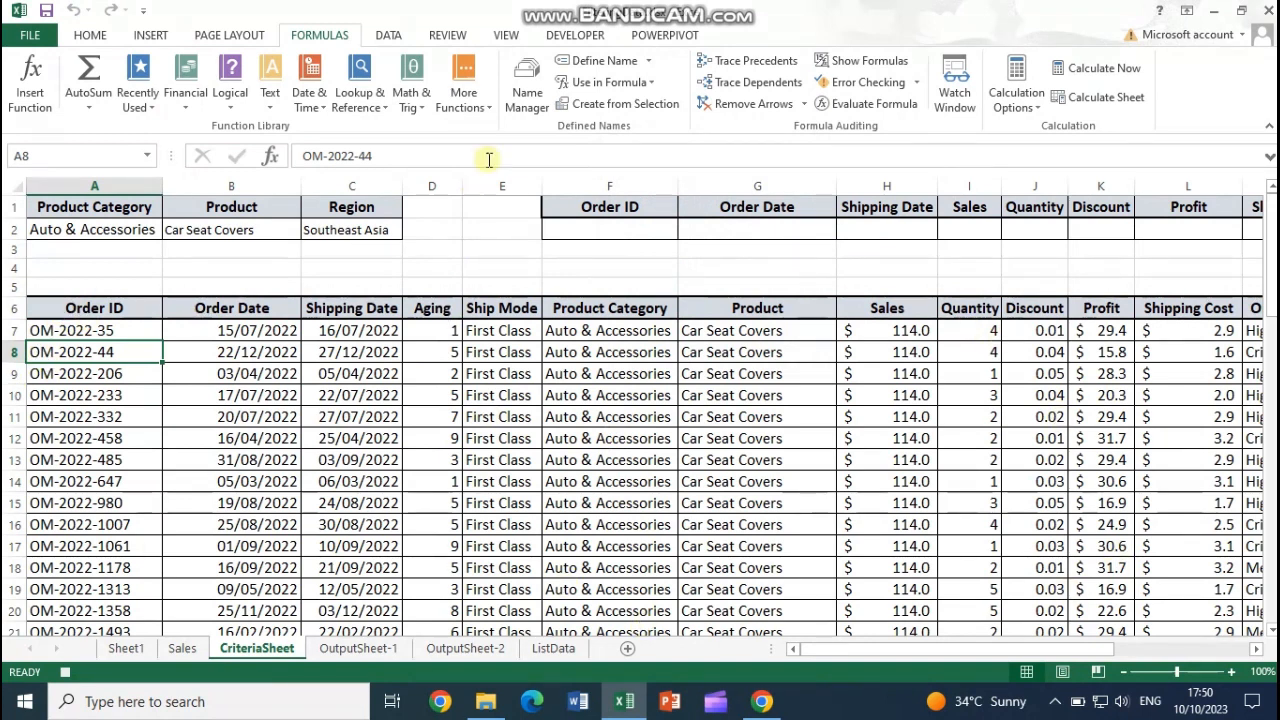
left_click(574, 36)
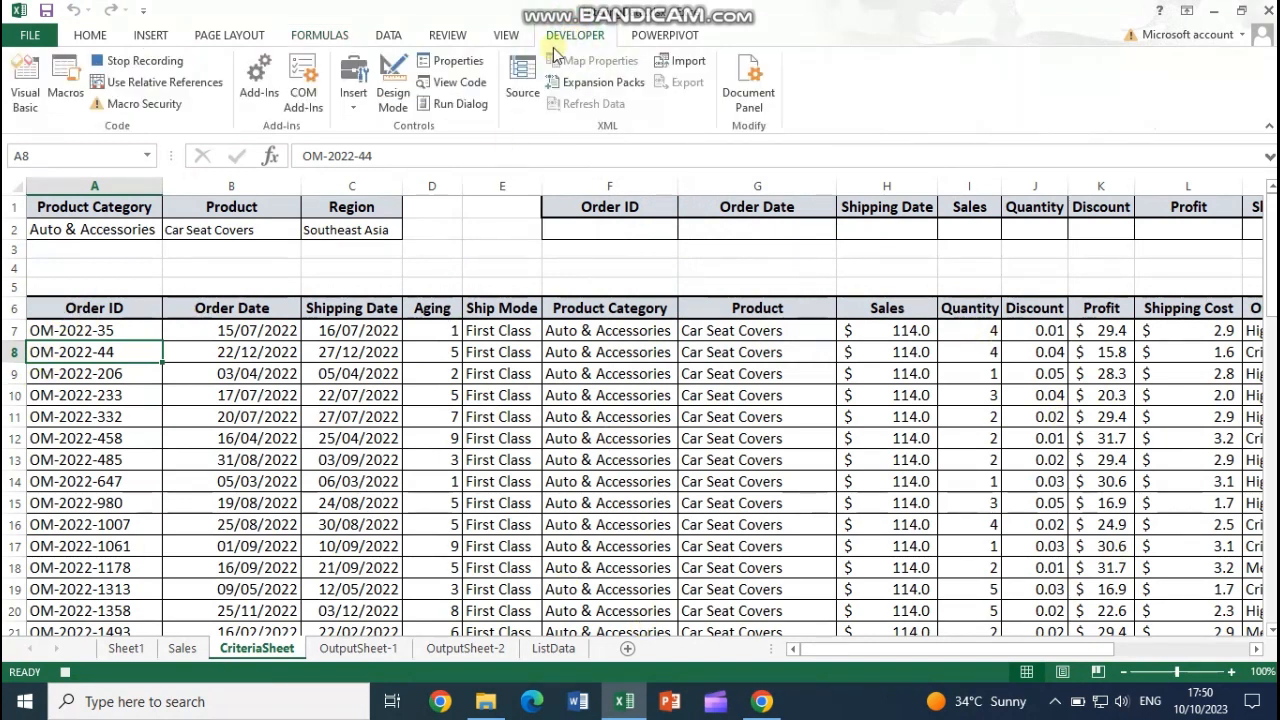
left_click(143, 68)
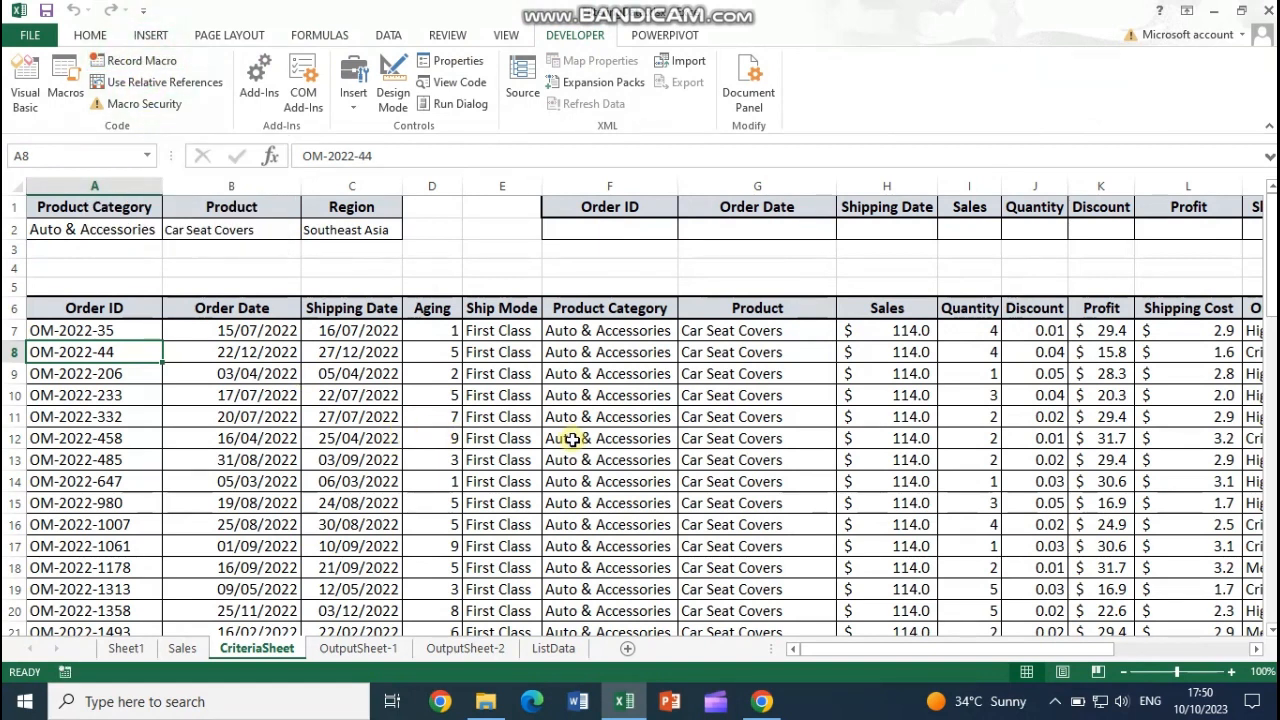
Set the Product criterion in B2 to Car Mat.
left_click(243, 231)
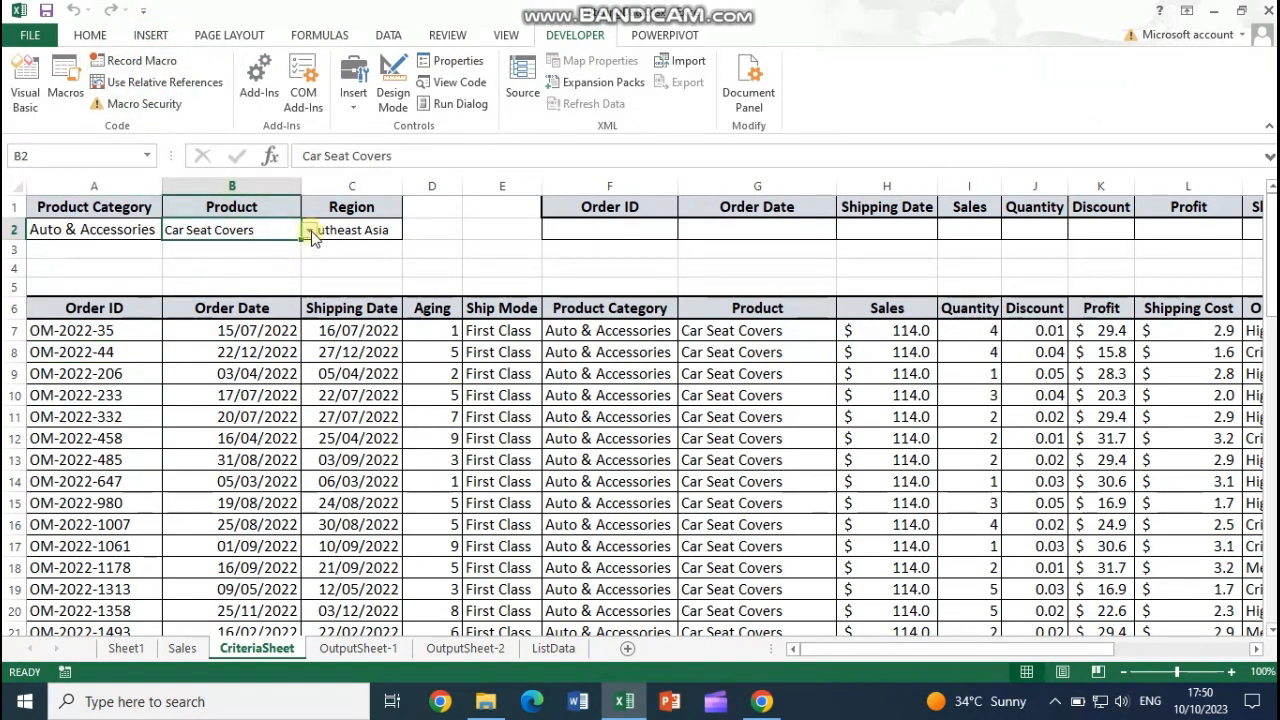
left_click_drag(86, 308, 755, 525)
left_click(226, 232)
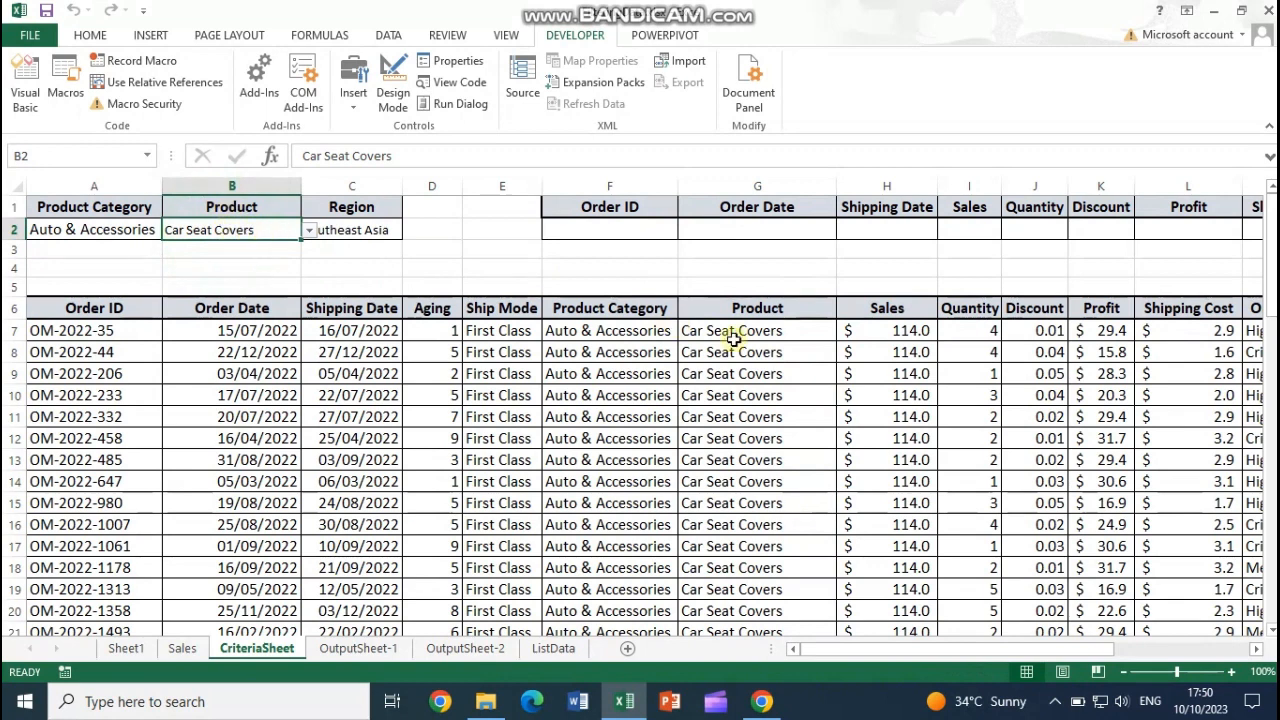
left_click(310, 231)
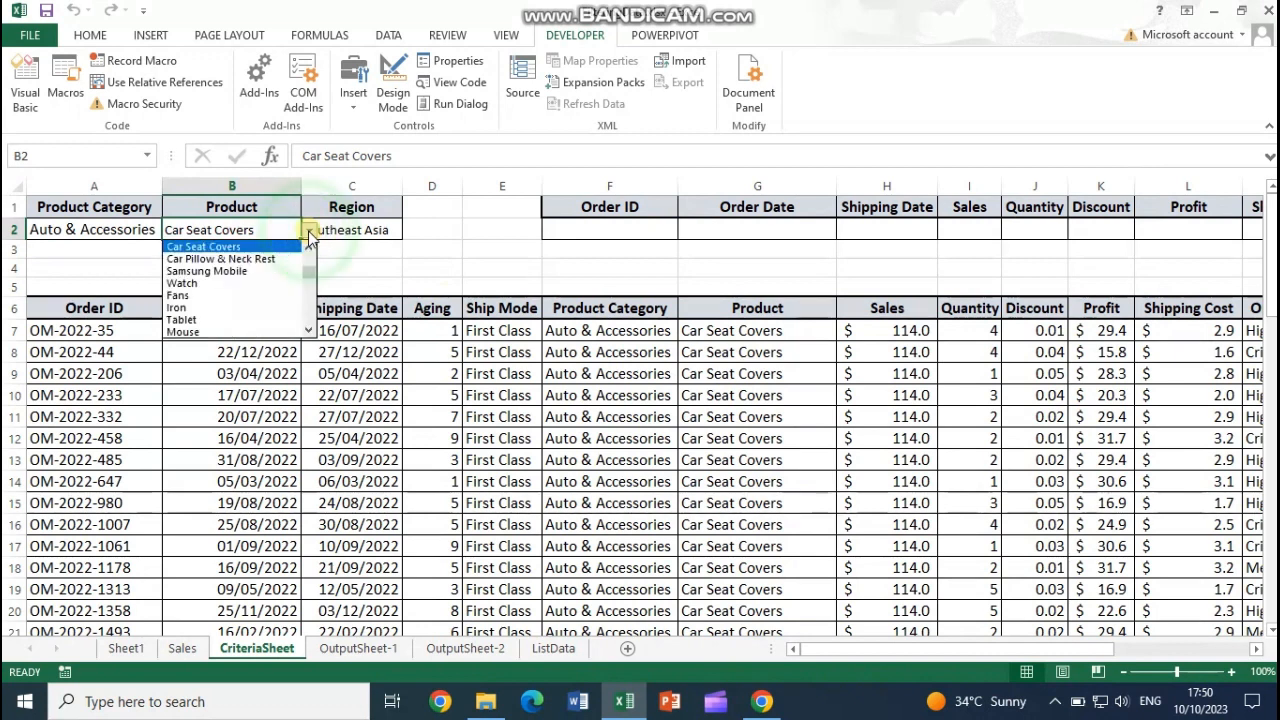
left_click(310, 247)
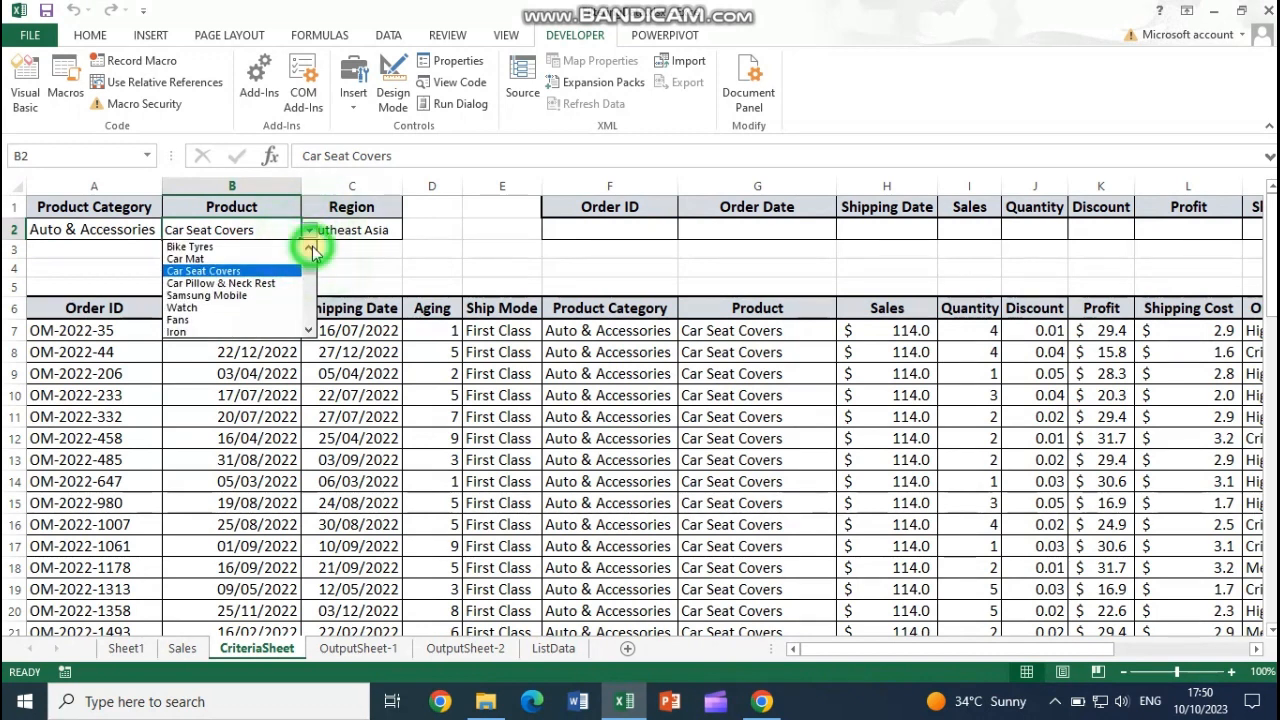
left_click(190, 258)
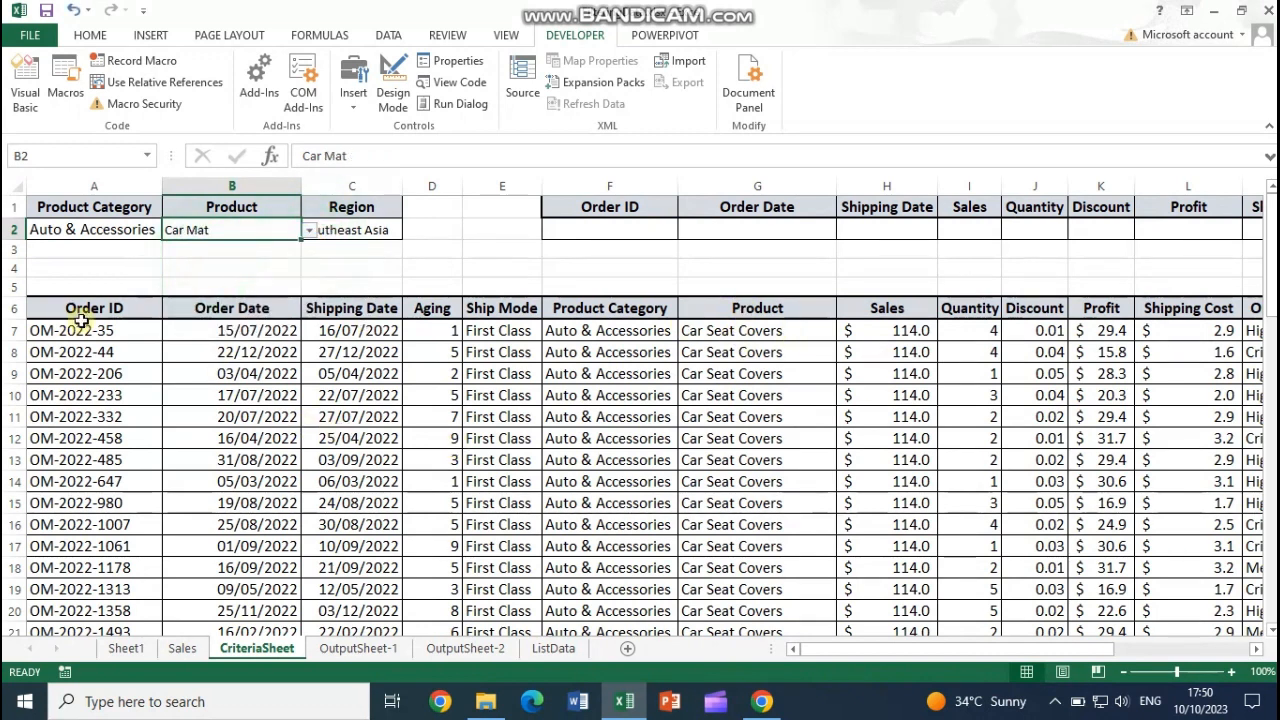
Run the DynamicFilter macro to refresh the extracted records, and check their Product column.
left_click(108, 300)
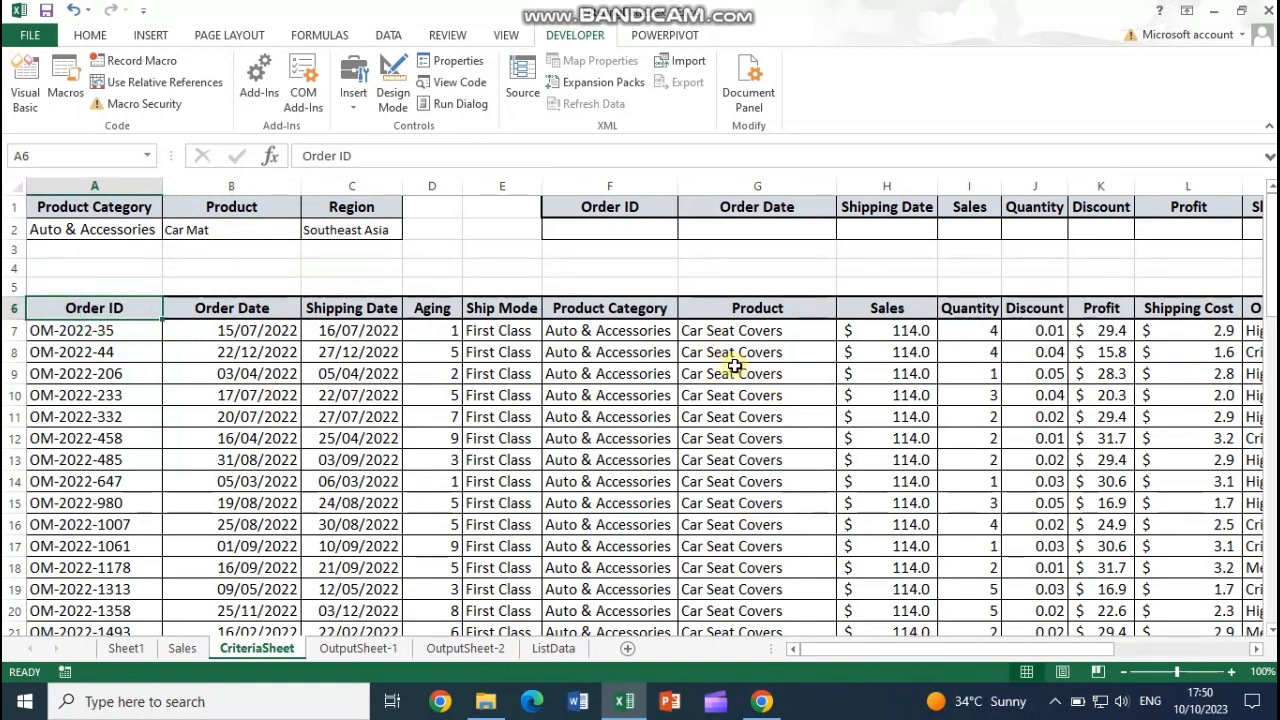
key("ctrl+q")
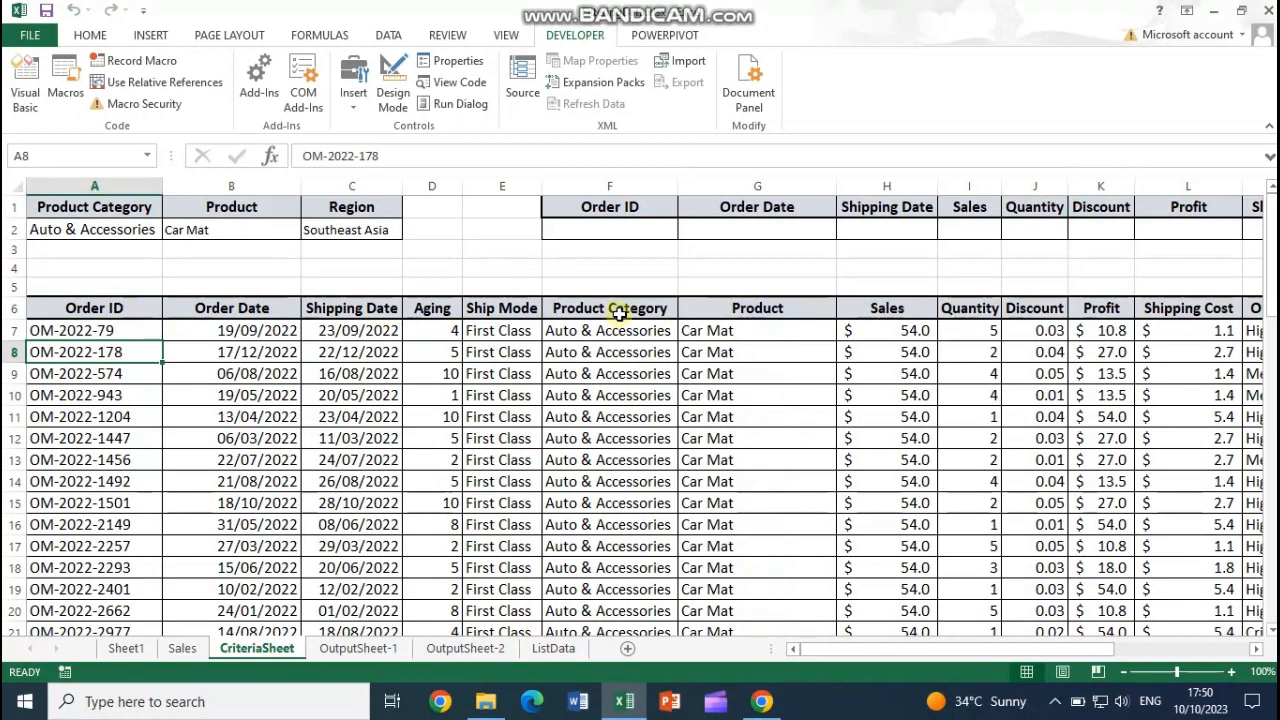
left_click_drag(729, 306, 757, 589)
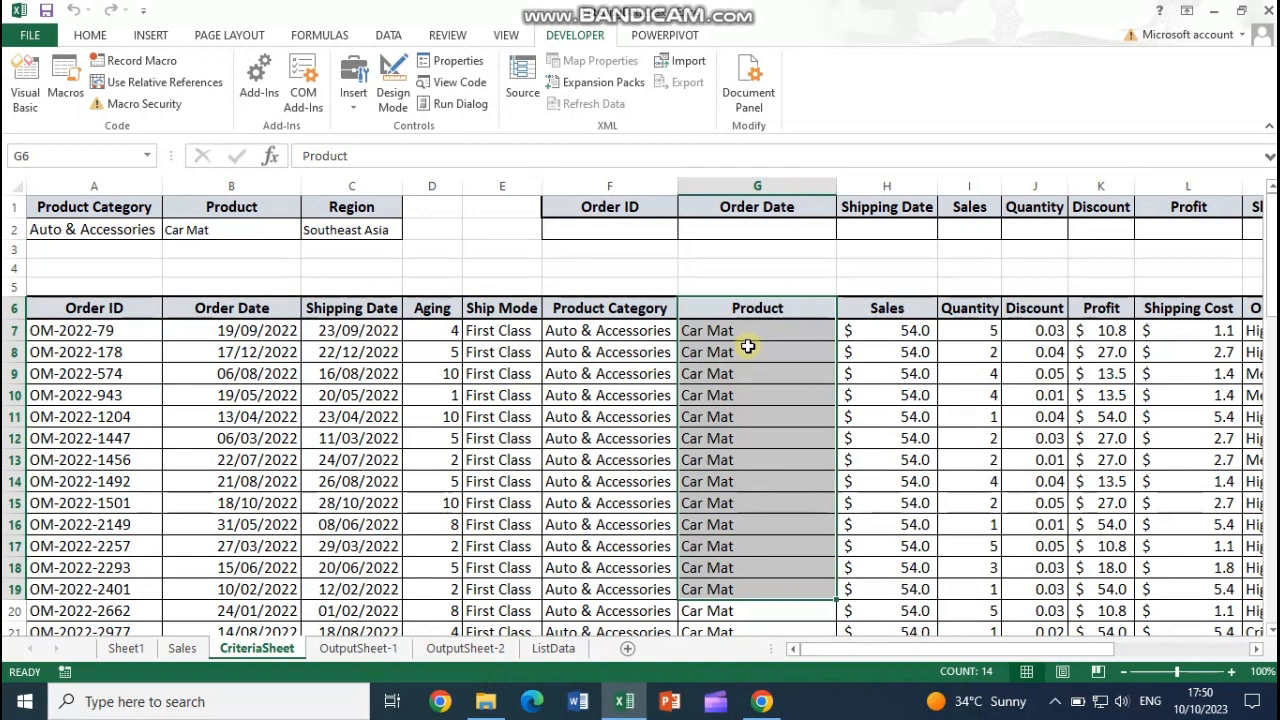
Set the Product Category criterion in A2 to Electronic.
left_click(240, 231)
left_click(308, 232)
left_click(308, 233)
left_click(130, 230)
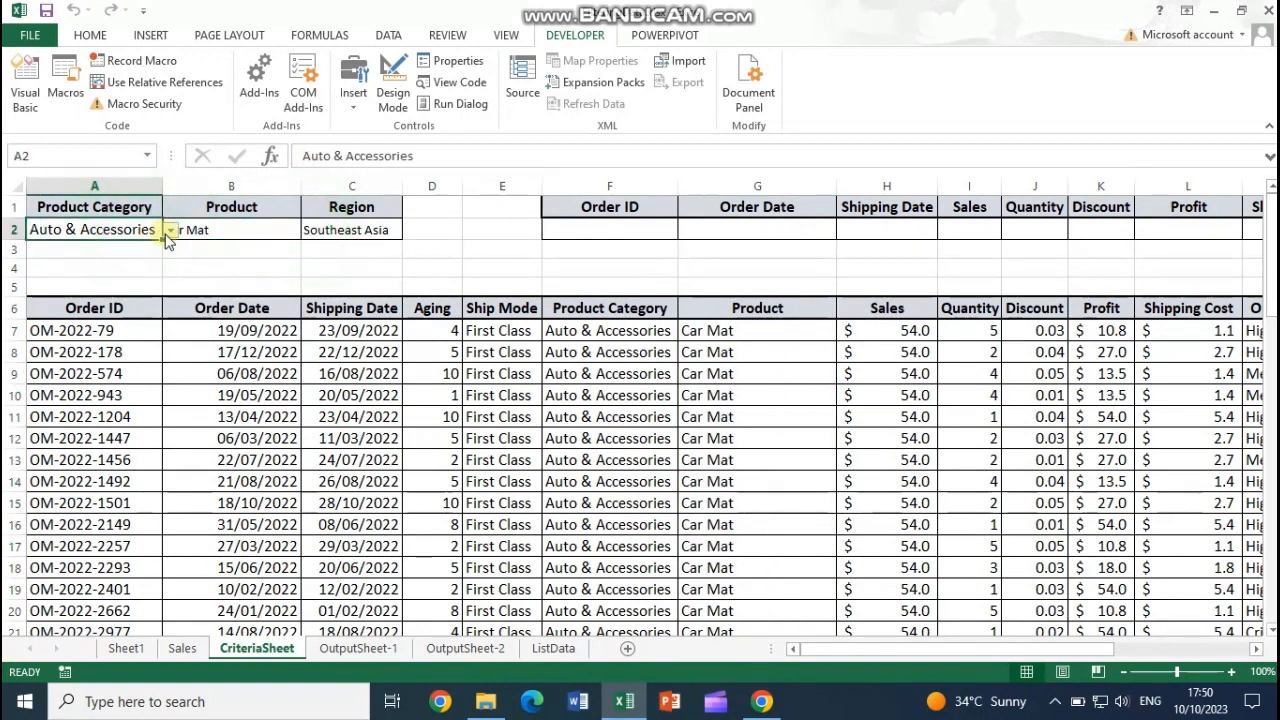
left_click(170, 232)
left_click(128, 259)
Set the Product criterion in B2 to Fans.
left_click(290, 231)
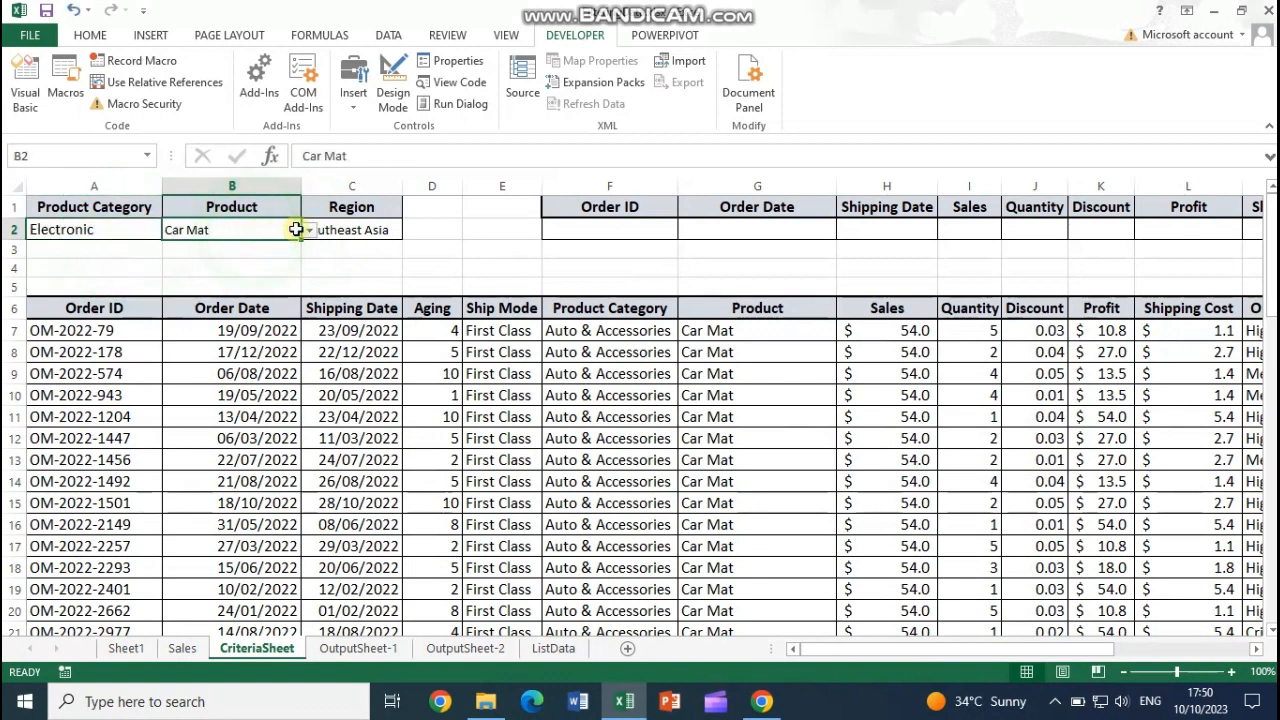
left_click(308, 233)
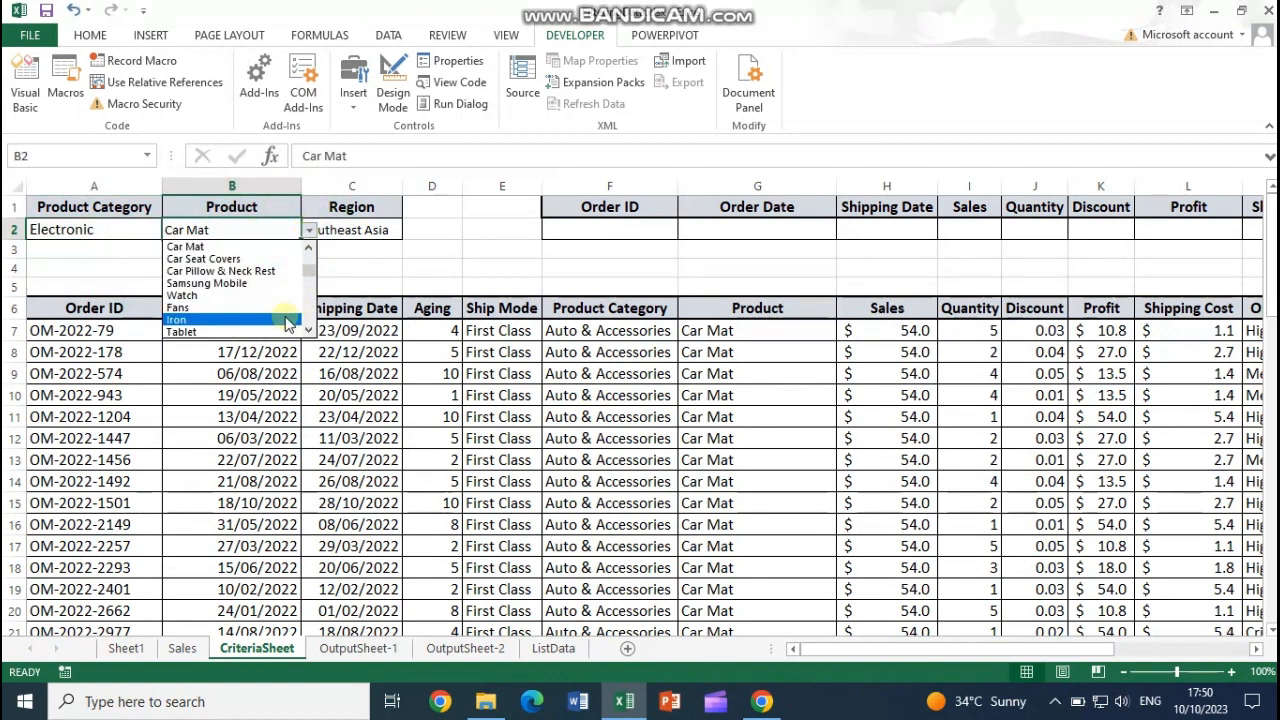
left_click(216, 308)
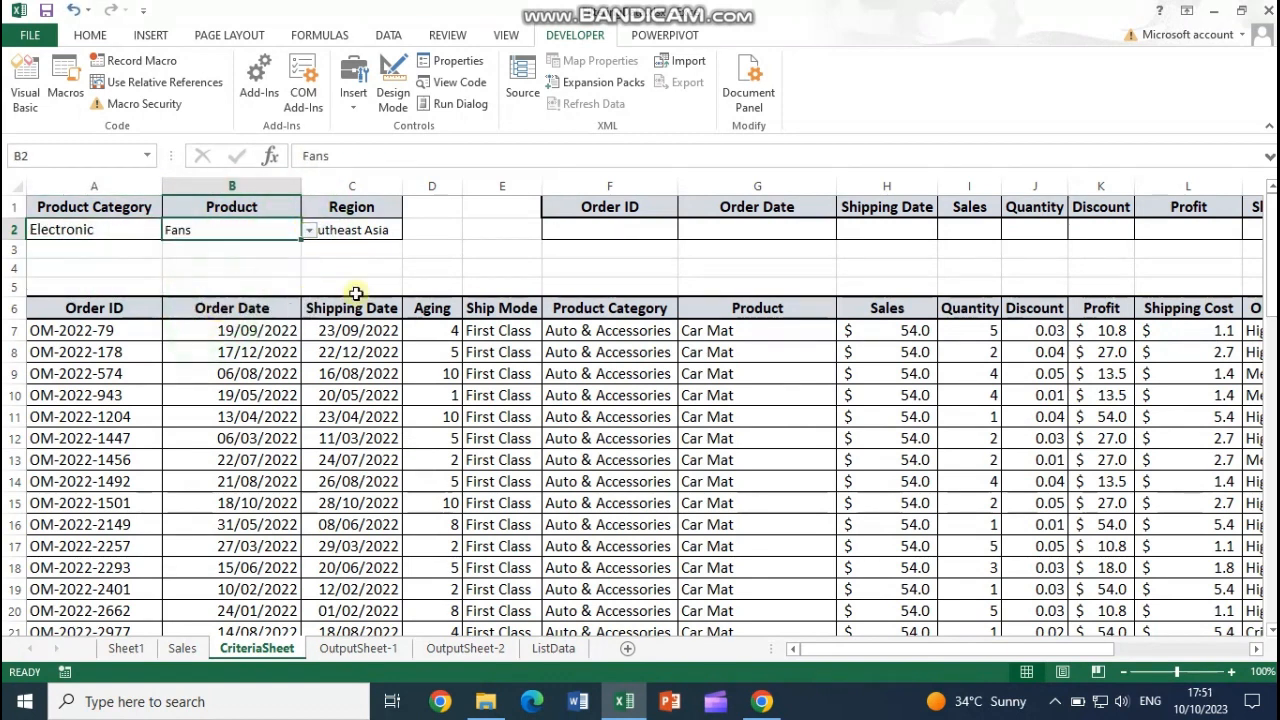
Run the DynamicFilter macro on the CriteriaSheet and check the Product Category and Product columns of the extracted records.
left_click(340, 232)
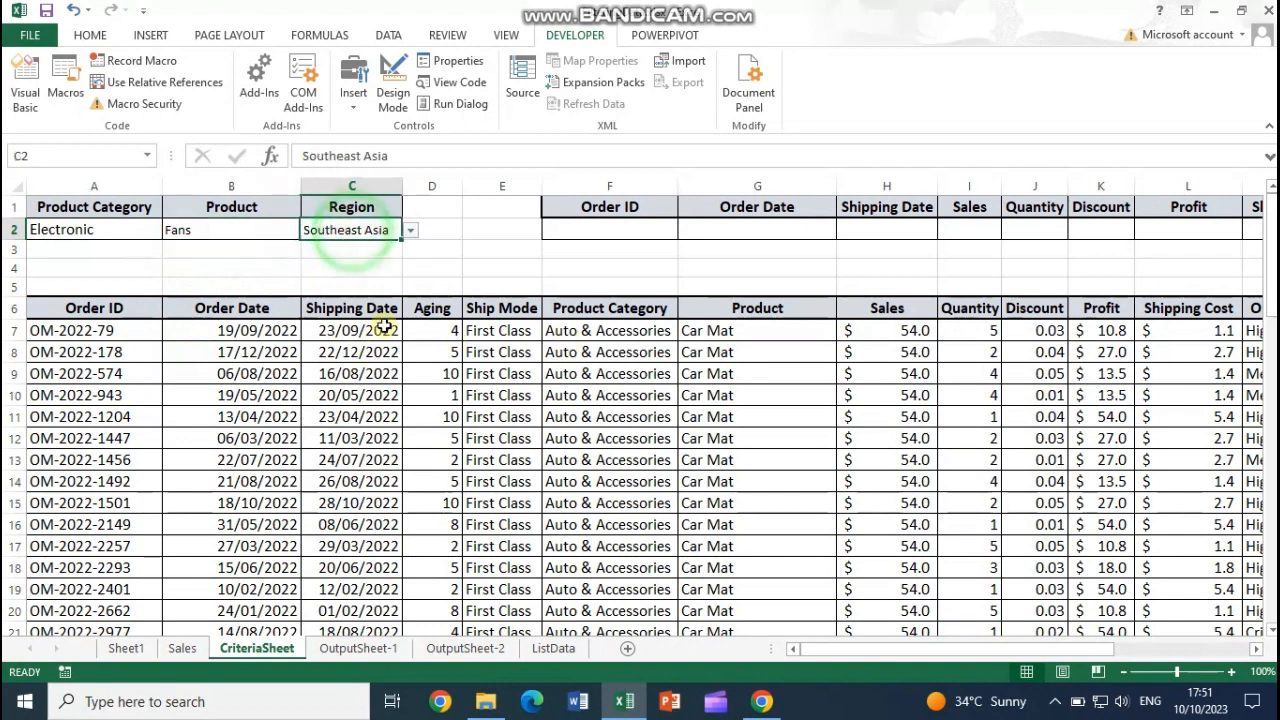
left_click(148, 362)
left_click_drag(622, 332, 640, 545)
left_click_drag(748, 332, 745, 537)
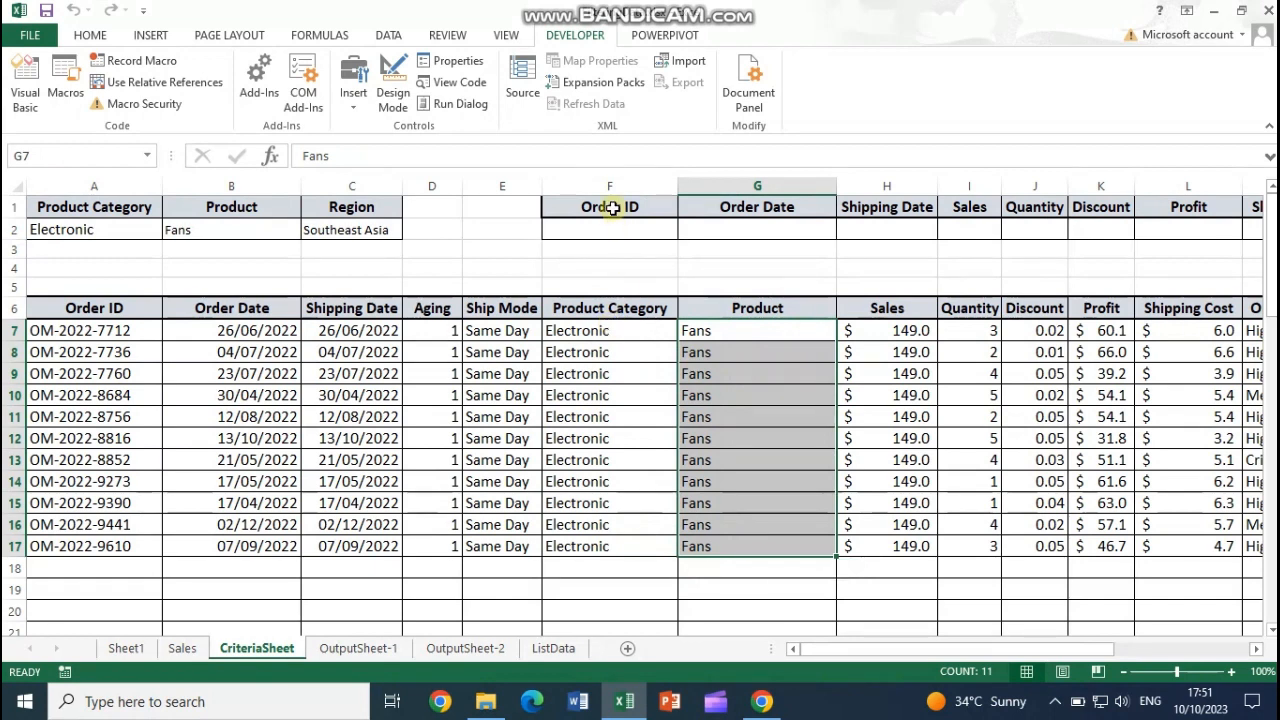
Switch to OutputSheet-2 and try running the DynamicFilter macro there from cell A2.
left_click(472, 652)
left_click(83, 234)
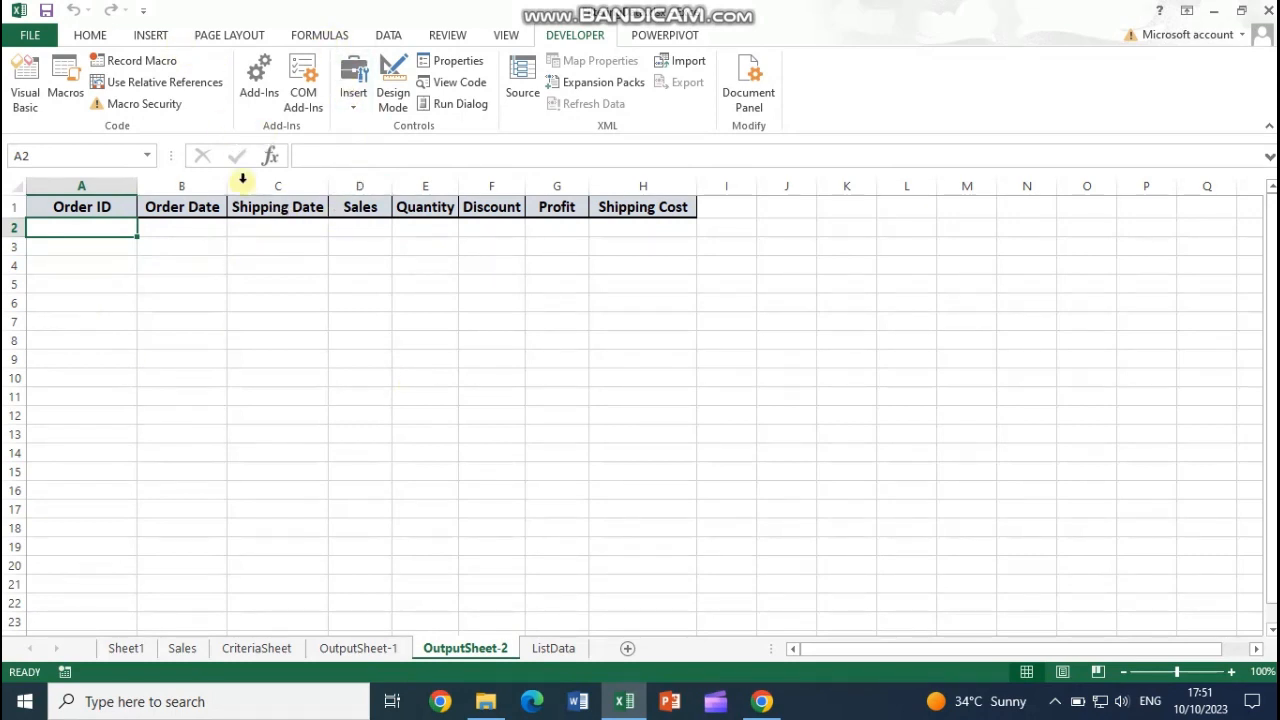
left_click(89, 208)
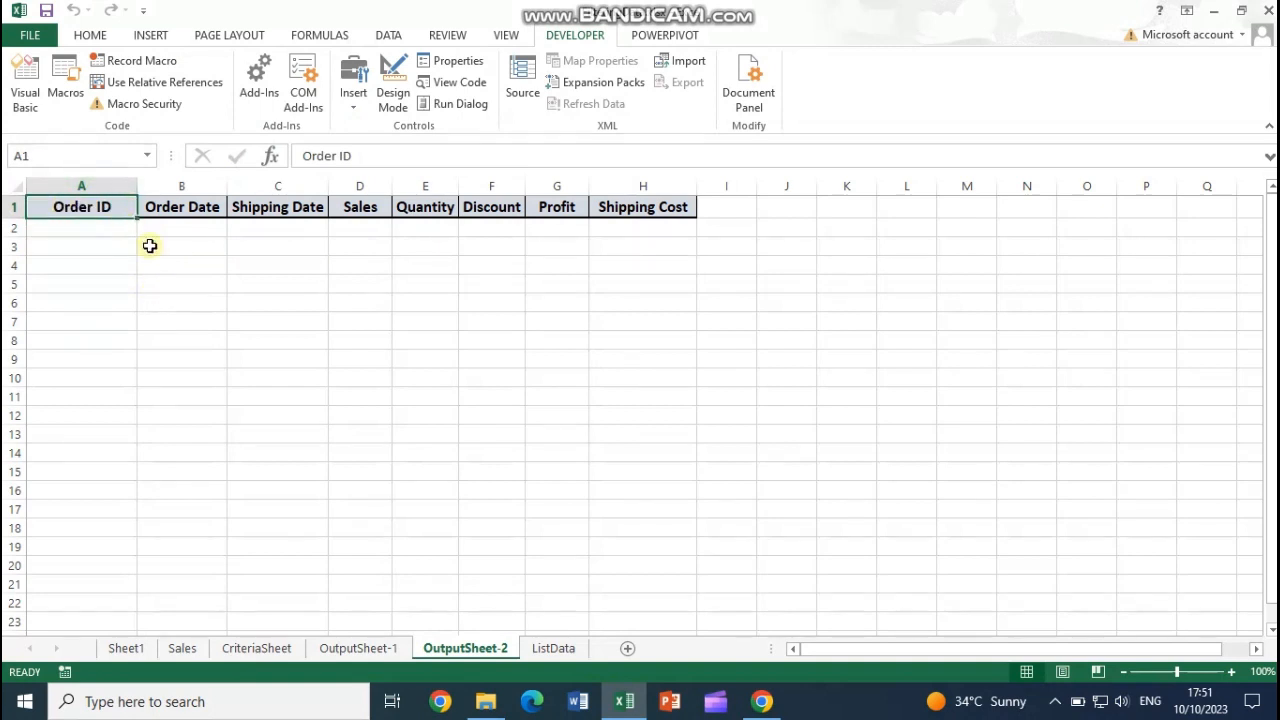
left_click(256, 651)
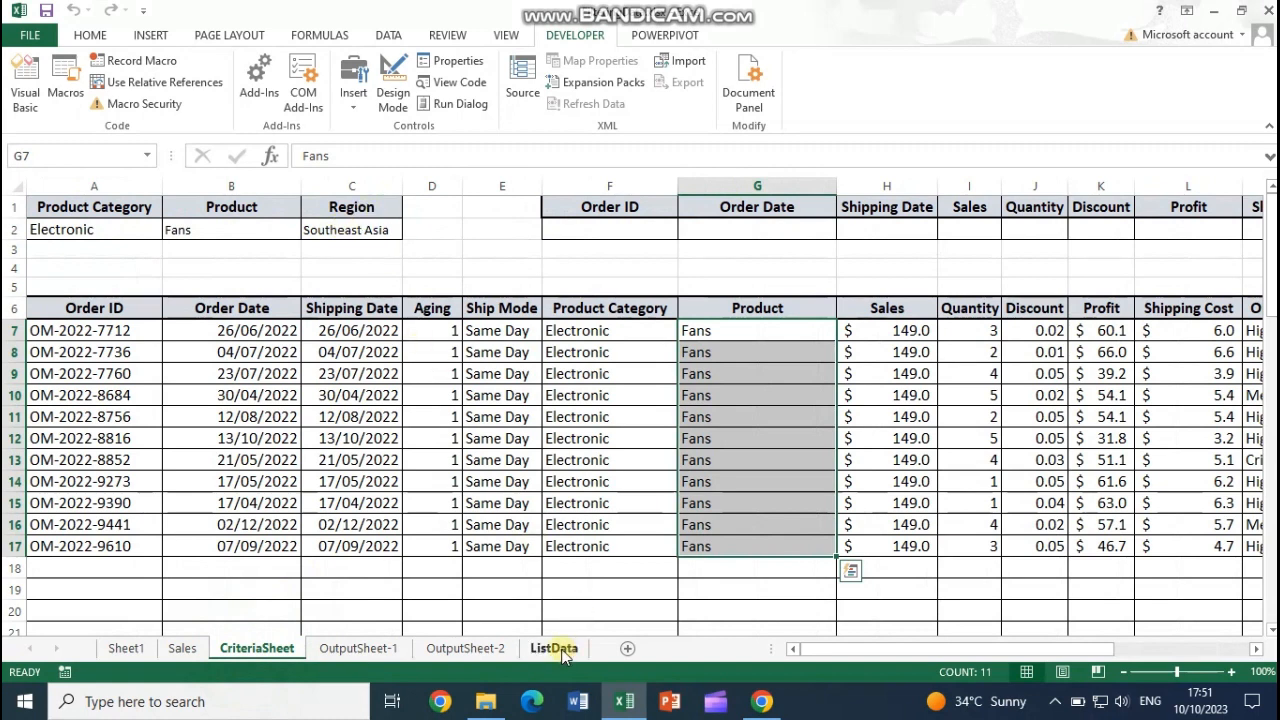
left_click(458, 650)
left_click(92, 232)
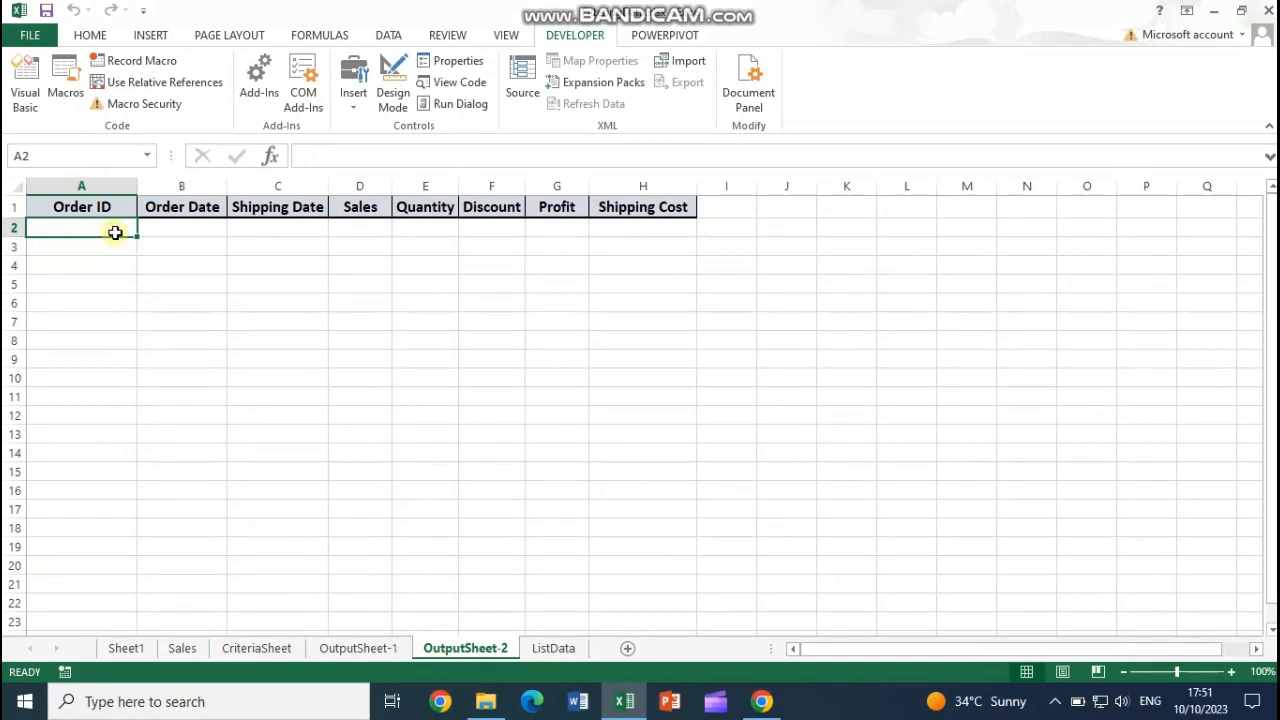
key("ctrl+q")
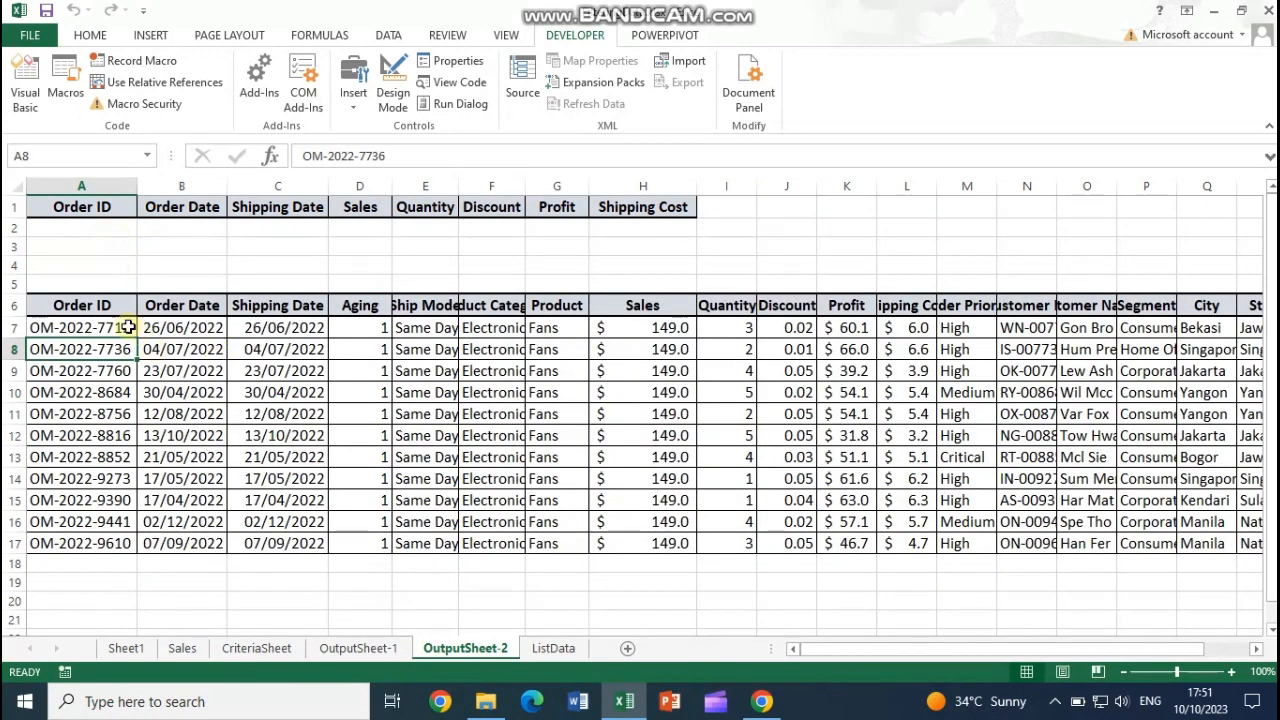
Autofit the Region column T on OutputSheet-2 and check the header row A6:T6 of the extracted records.
left_click_drag(90, 310, 1194, 308)
left_click_drag(995, 650, 1096, 650)
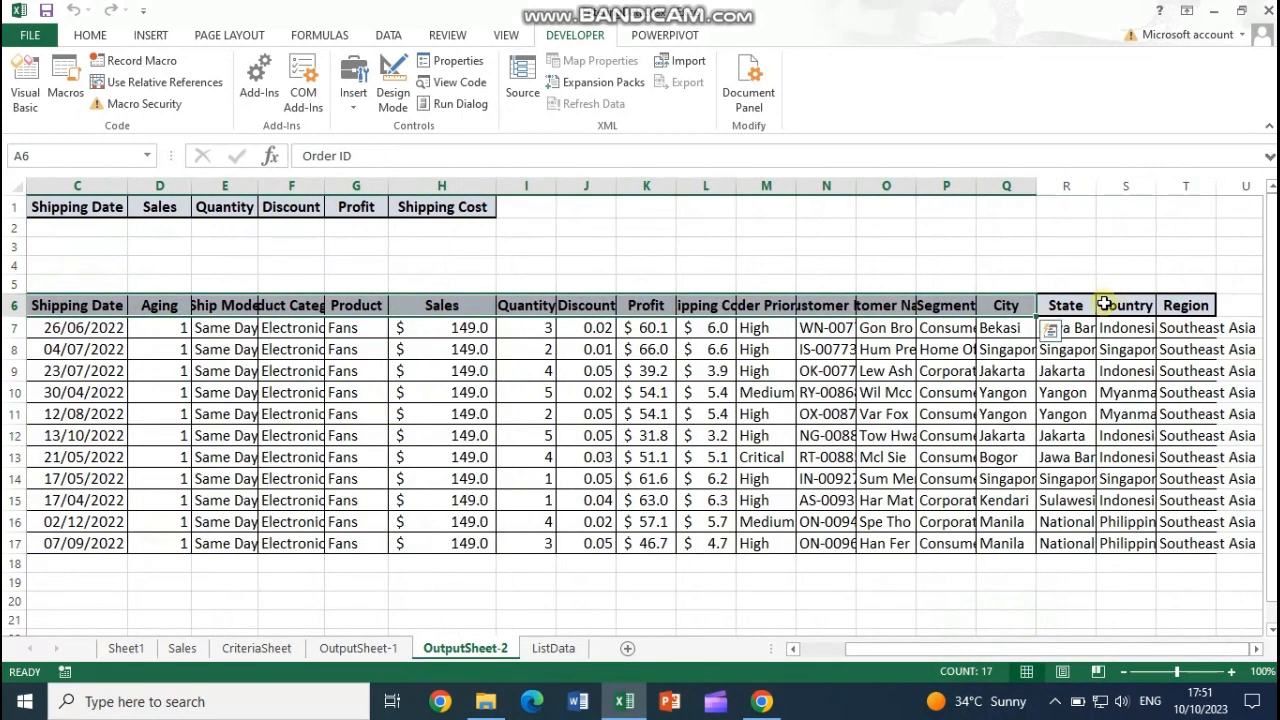
double_click(1215, 186)
left_click_drag(1058, 650, 1011, 650)
left_click(55, 305)
left_click_drag(100, 308, 1110, 310)
left_click_drag(893, 648, 830, 658)
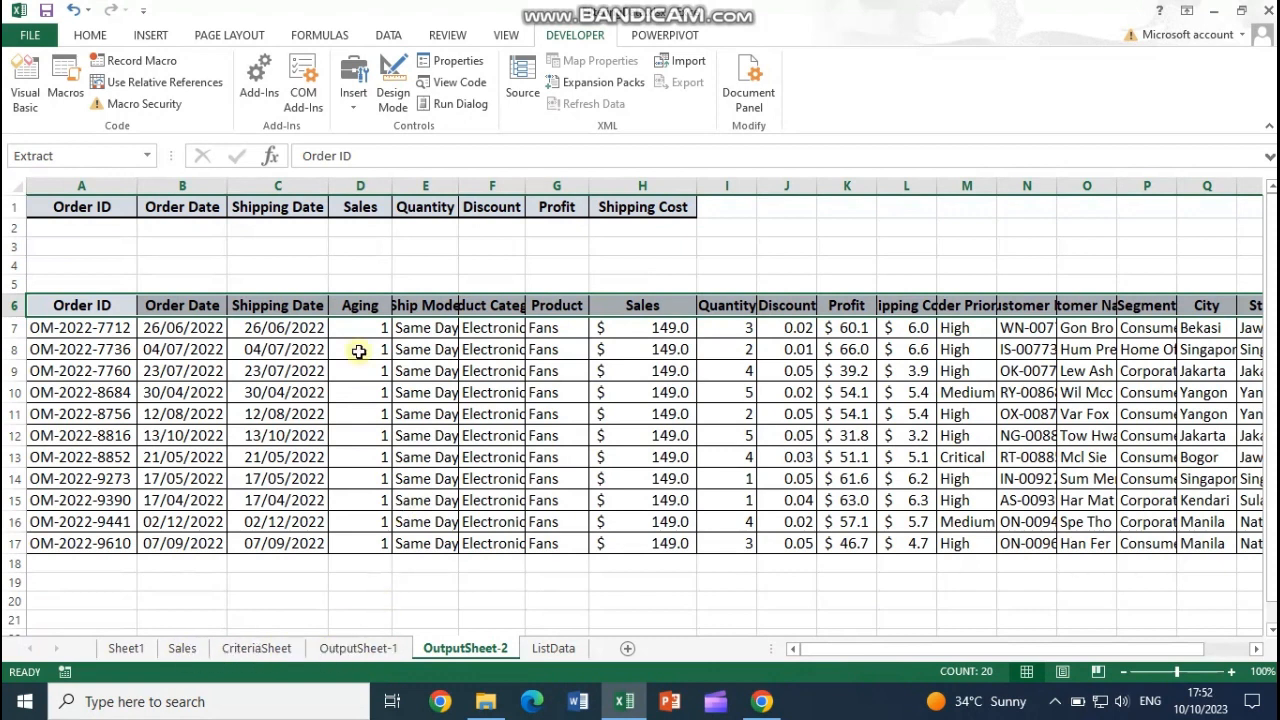
Delete rows 6 to 17 holding the extracted records on OutputSheet-2.
left_click_drag(14, 305, 14, 521)
right_click(140, 466)
left_click(62, 397)
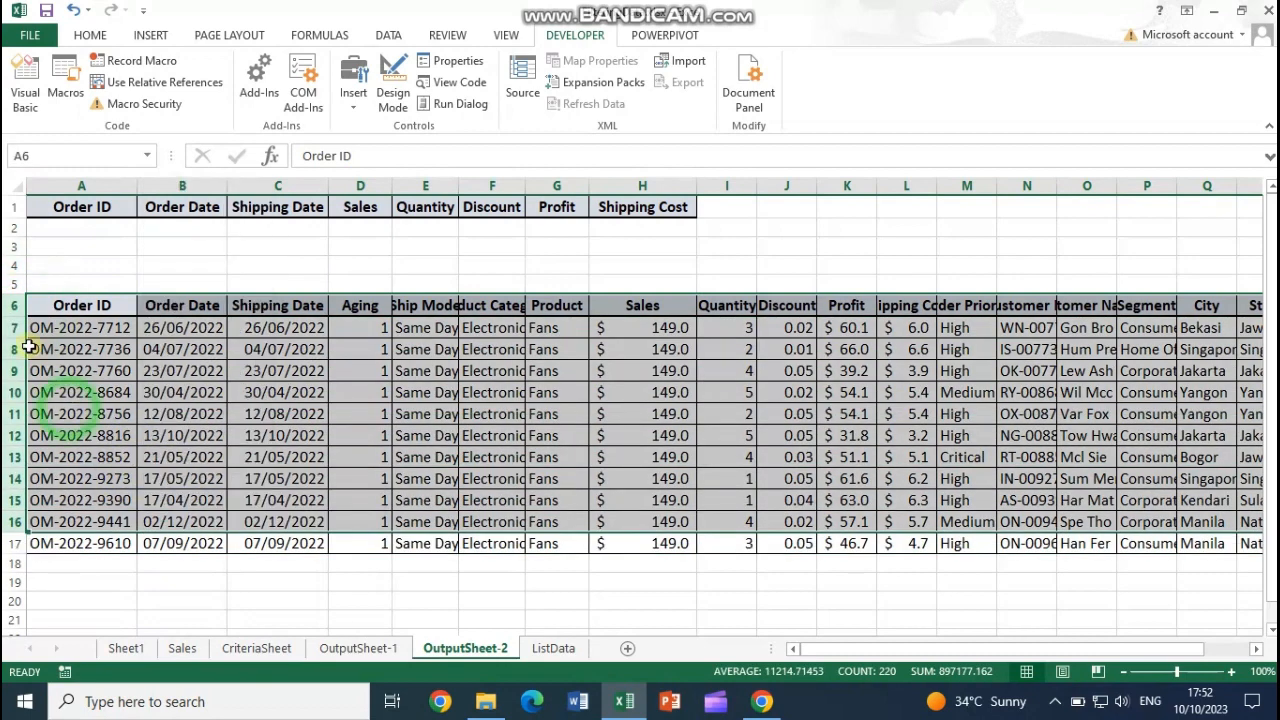
left_click_drag(14, 305, 14, 543)
right_click(151, 455)
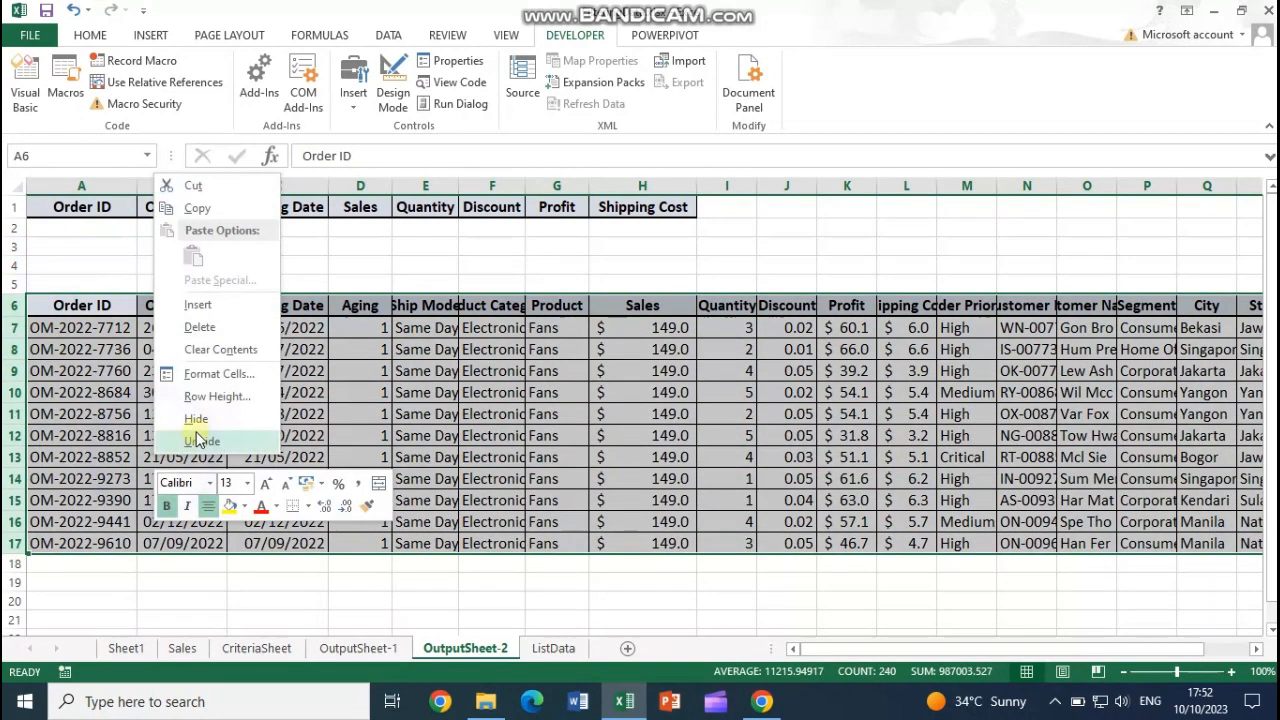
left_click(195, 328)
left_click(378, 374)
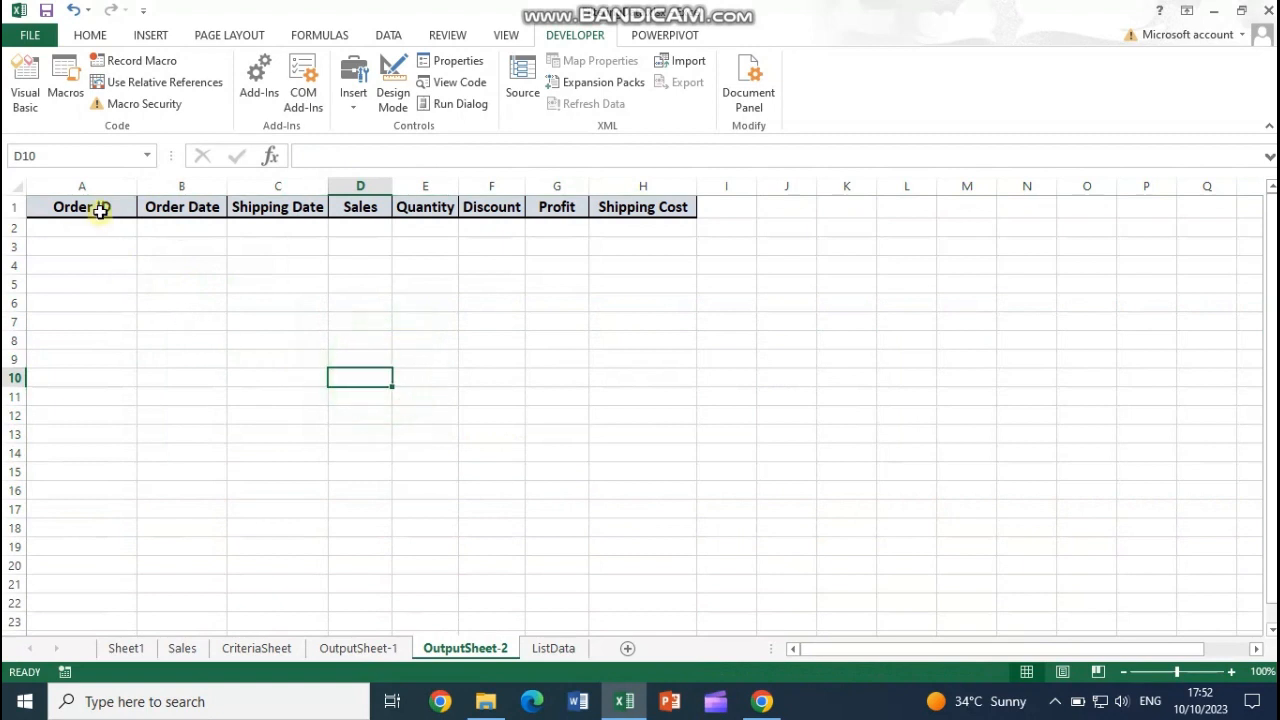
Start recording a DynamicFilter macro on OutputSheet-2, stored in This Workbook.
left_click(100, 213)
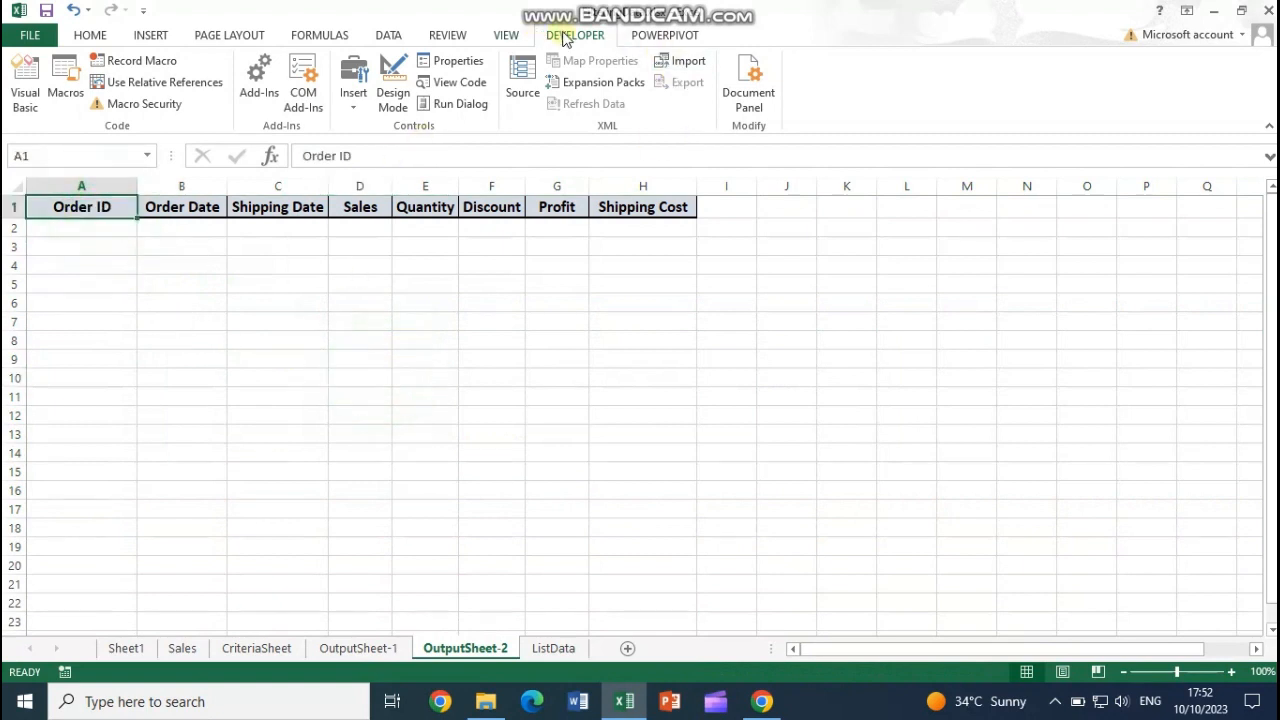
left_click(137, 60)
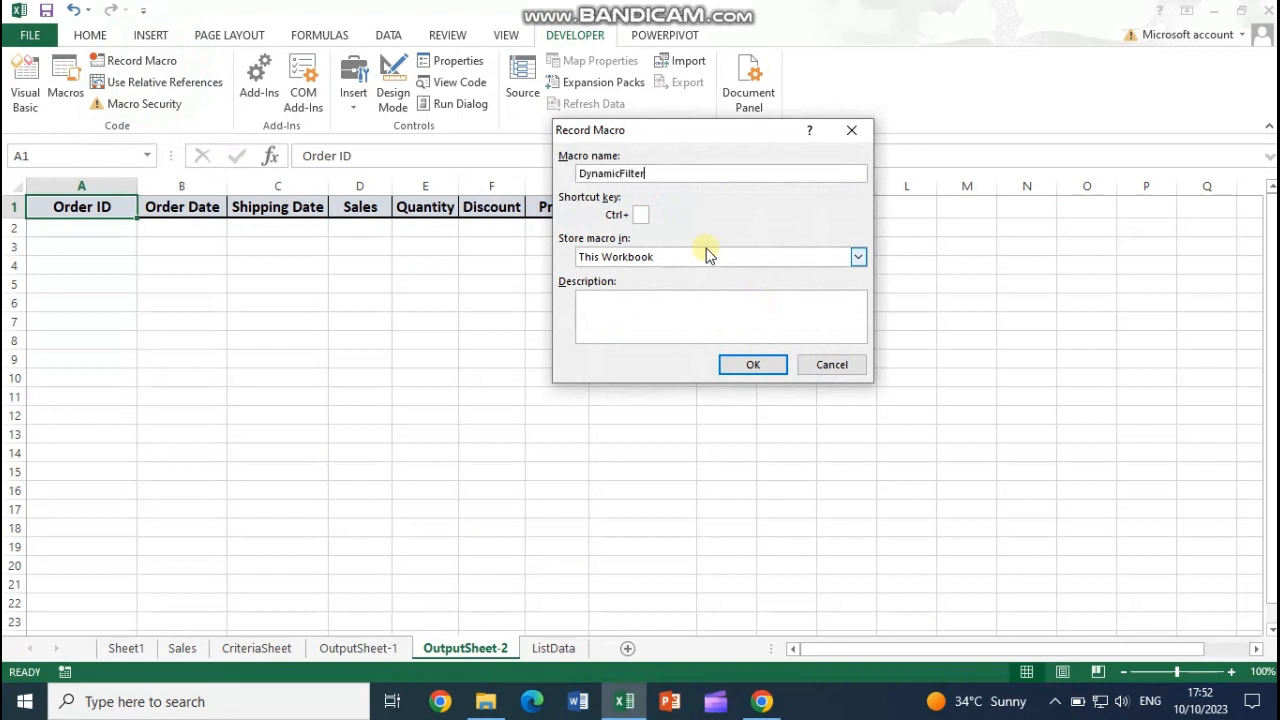
left_click(641, 213)
left_click(752, 366)
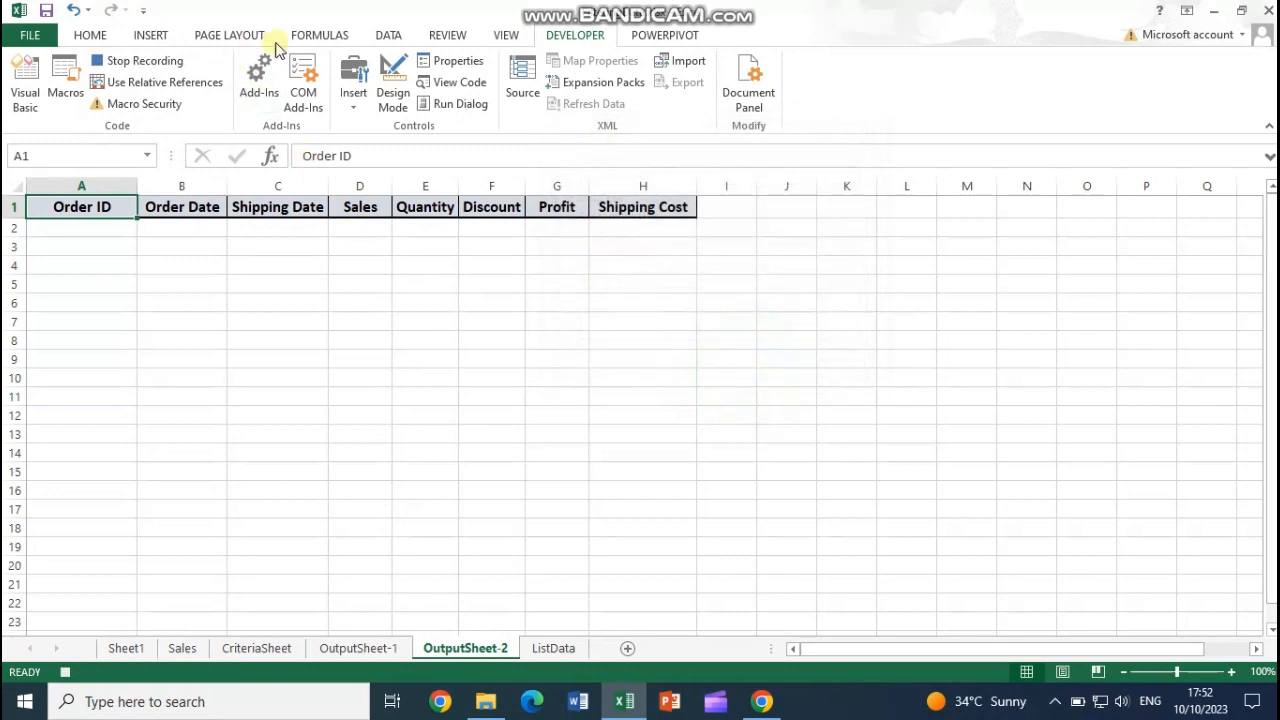
Try to start an Advanced Filter from cells A1 and A2 on OutputSheet-2.
left_click(388, 36)
left_click(519, 108)
left_click(648, 393)
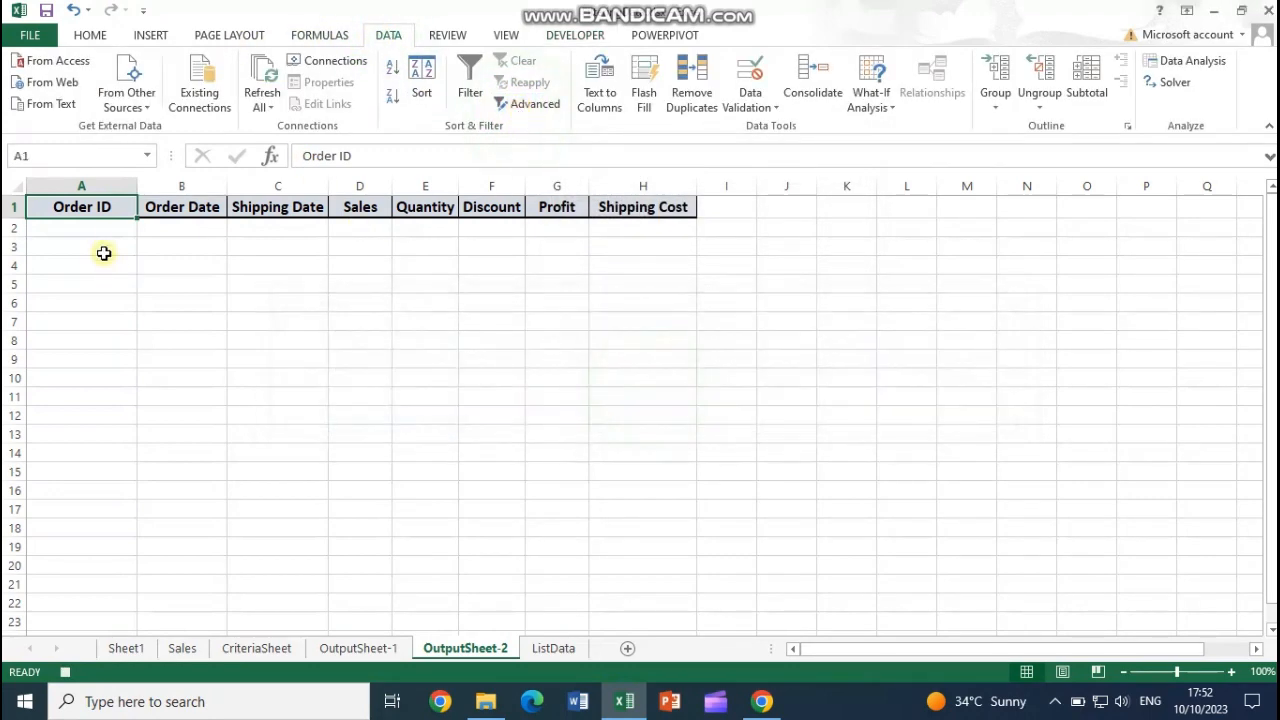
left_click(100, 228)
left_click(519, 104)
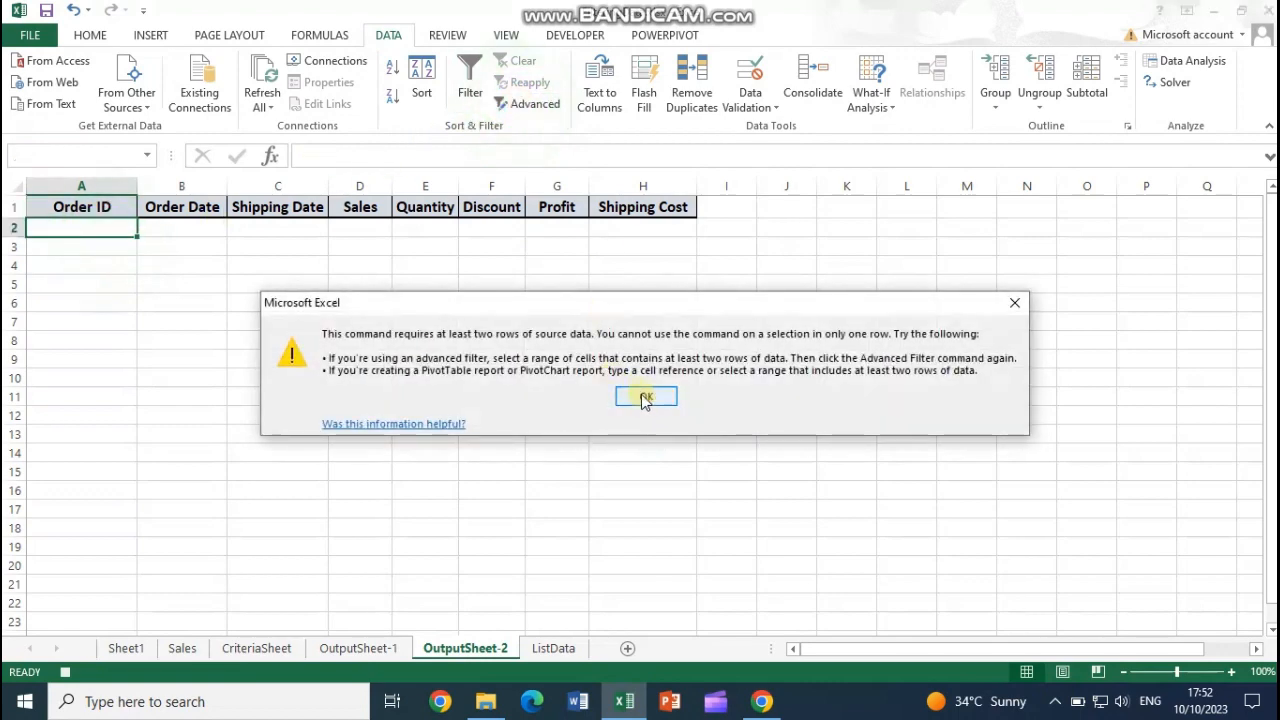
left_click(646, 394)
Start an Advanced Filter from cell A3 that copies to another location, with SalesData as its list range.
left_click(103, 248)
left_click(521, 103)
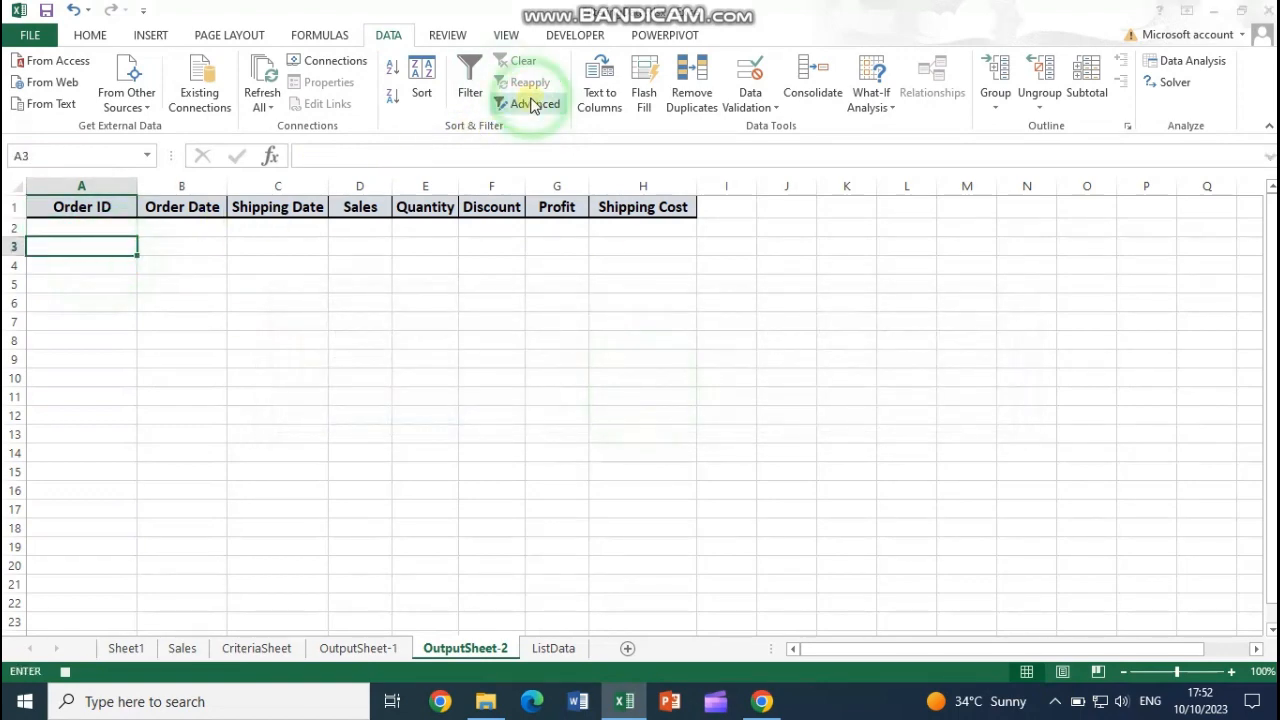
left_click(692, 217)
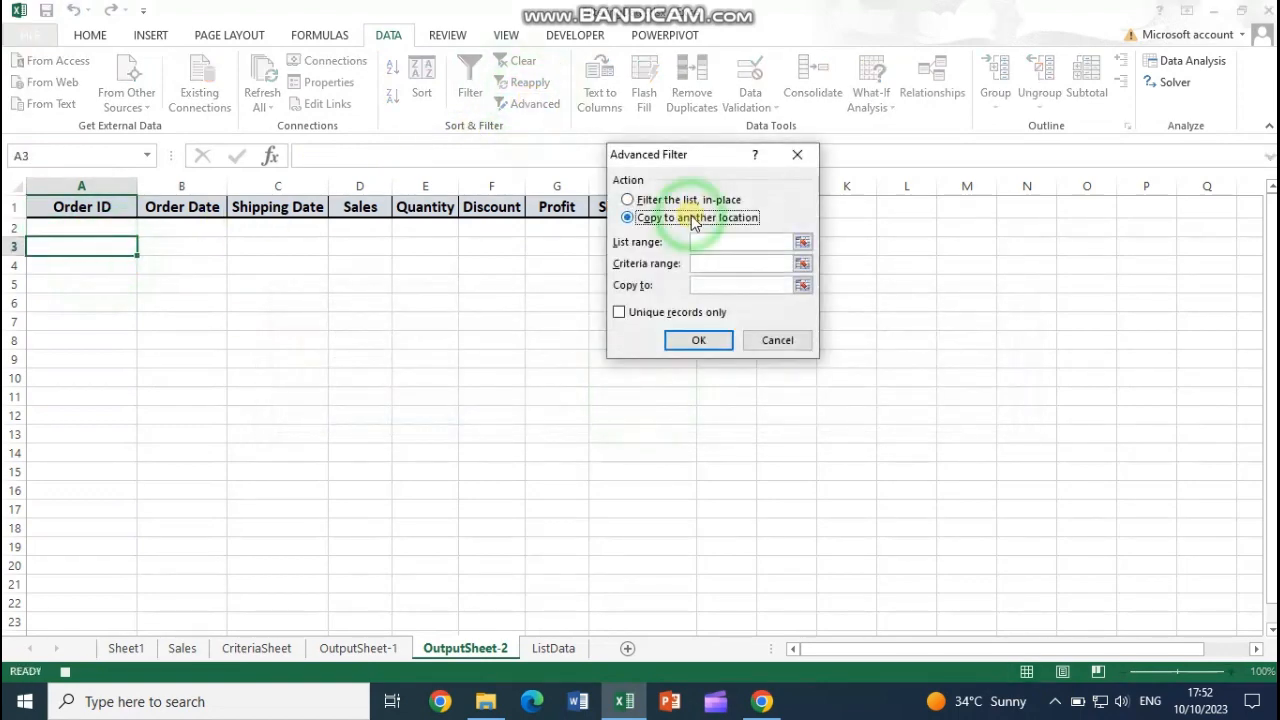
left_click(803, 243)
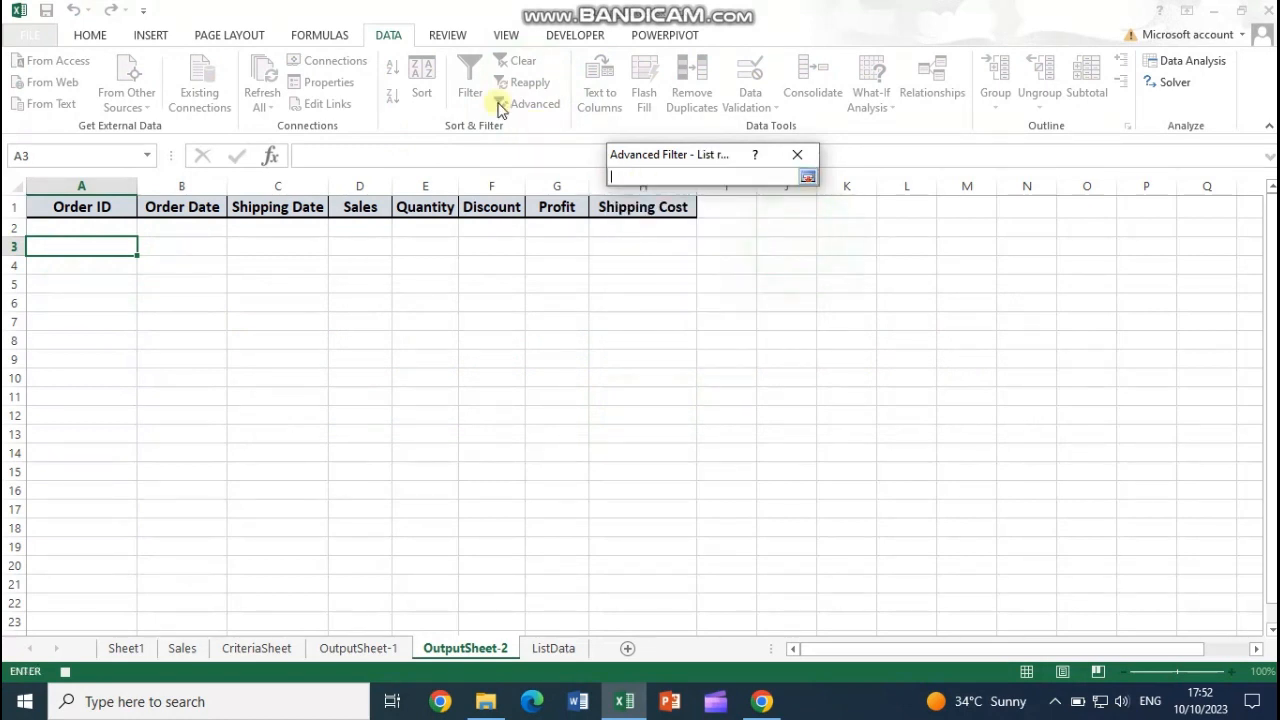
left_click(330, 38)
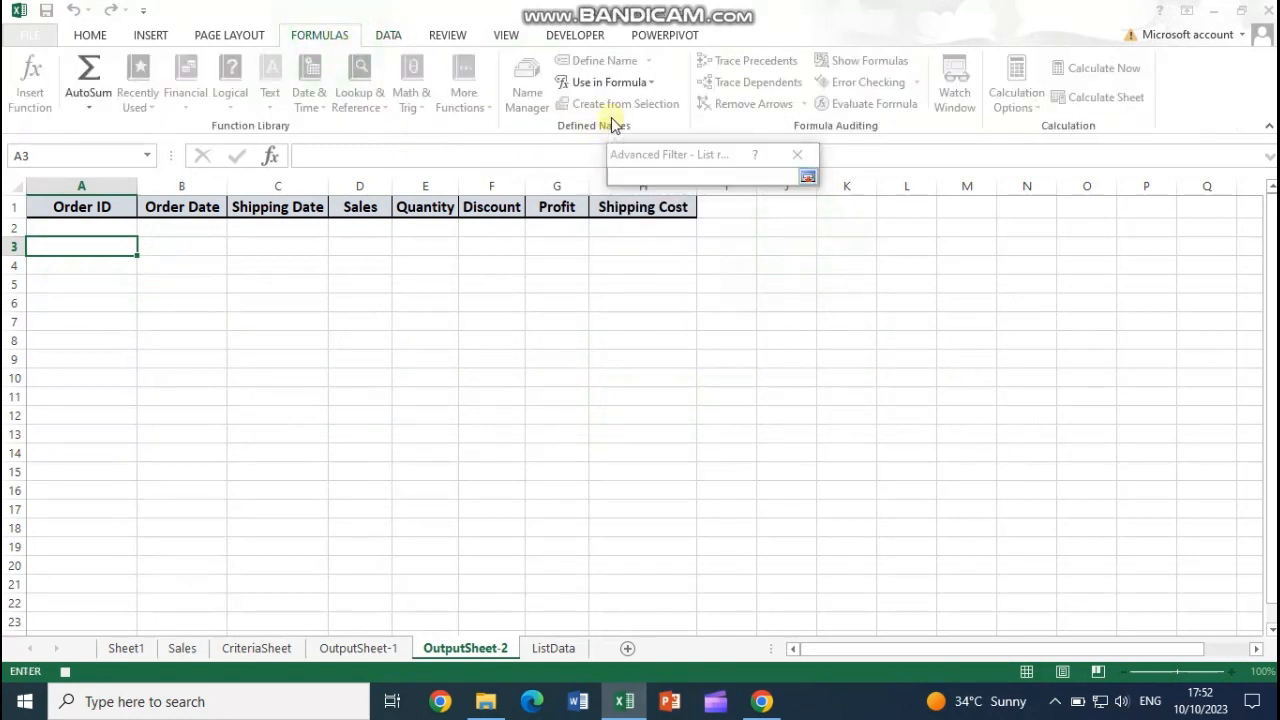
left_click(608, 84)
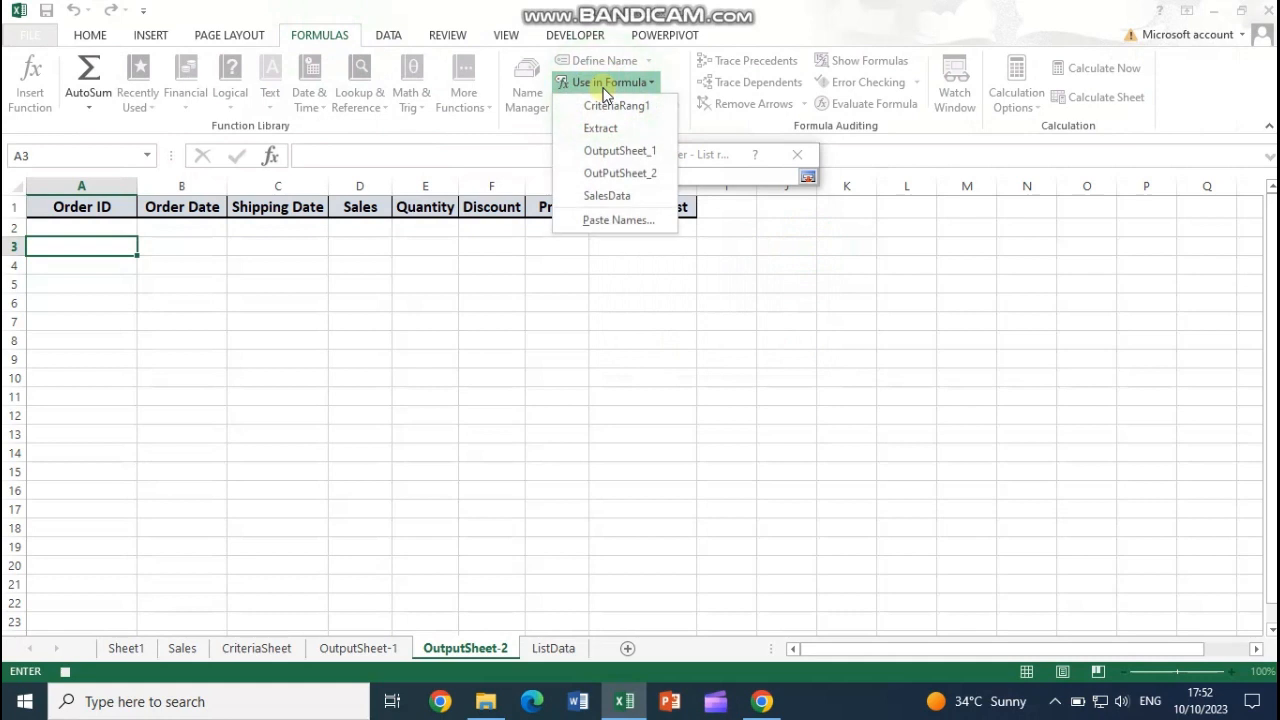
left_click(605, 196)
left_click(808, 177)
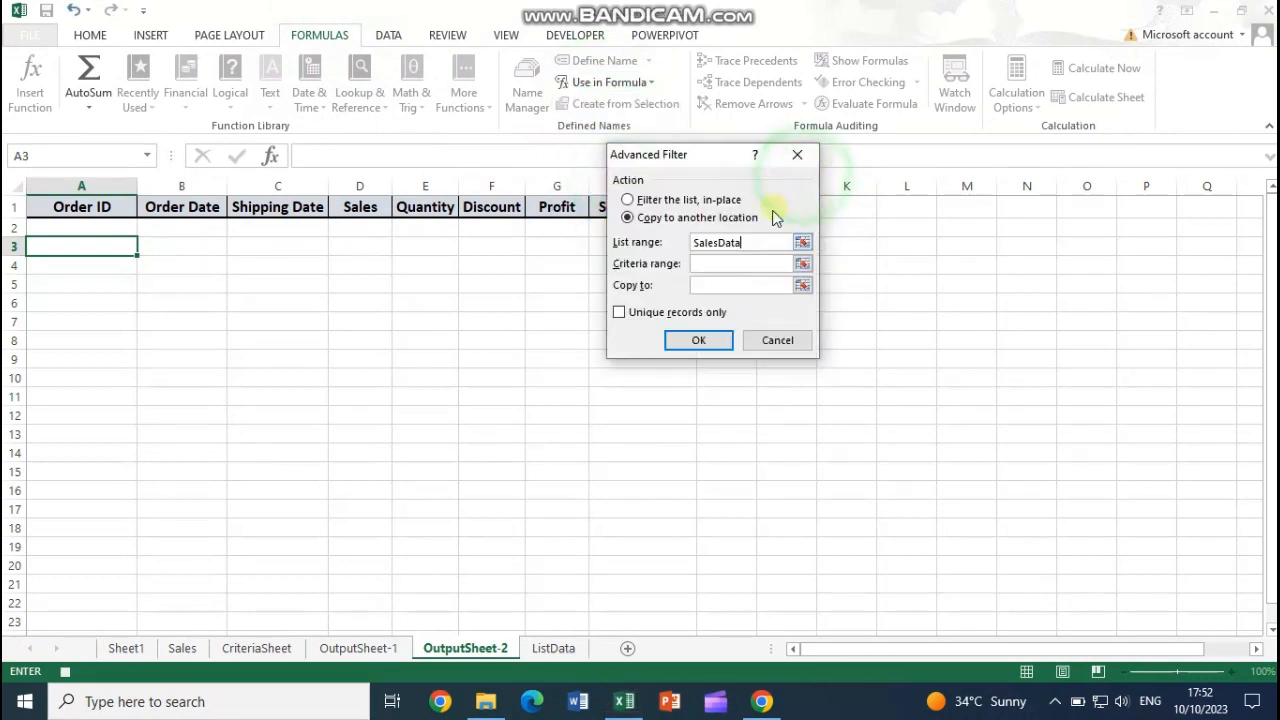
Set the filter's criteria range to the named range CriteriaRang1.
left_click(736, 263)
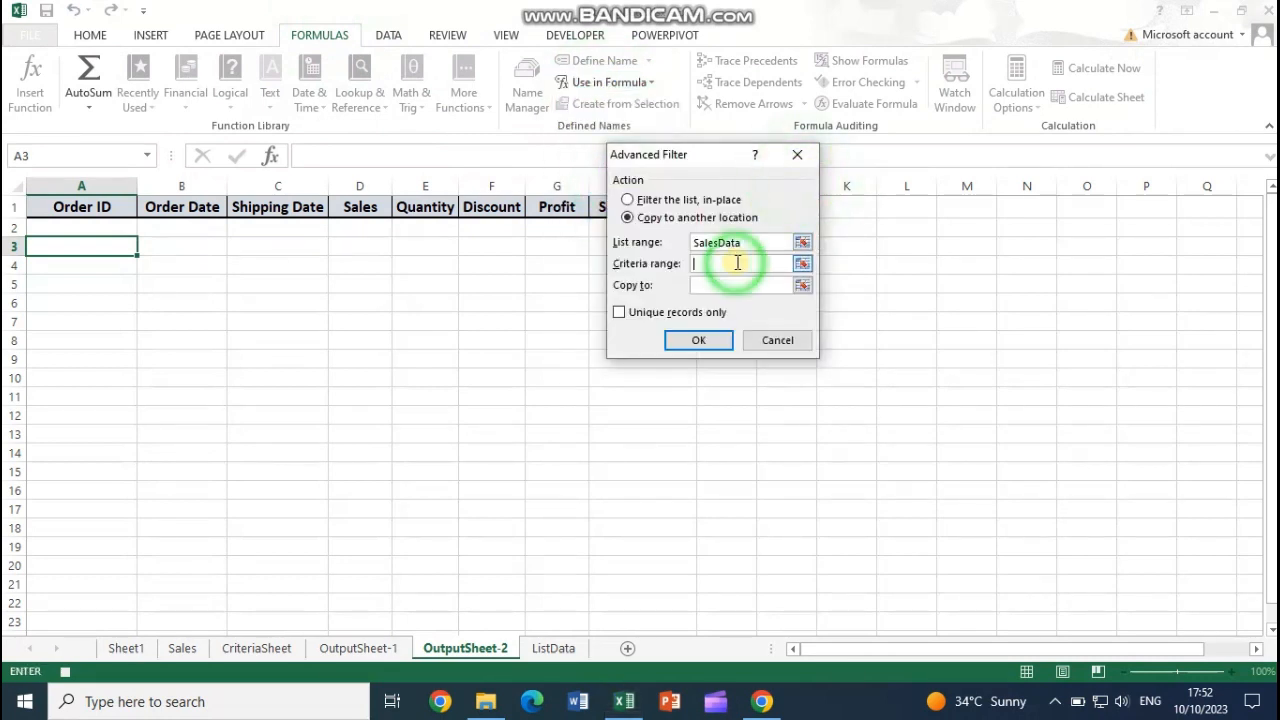
left_click(618, 84)
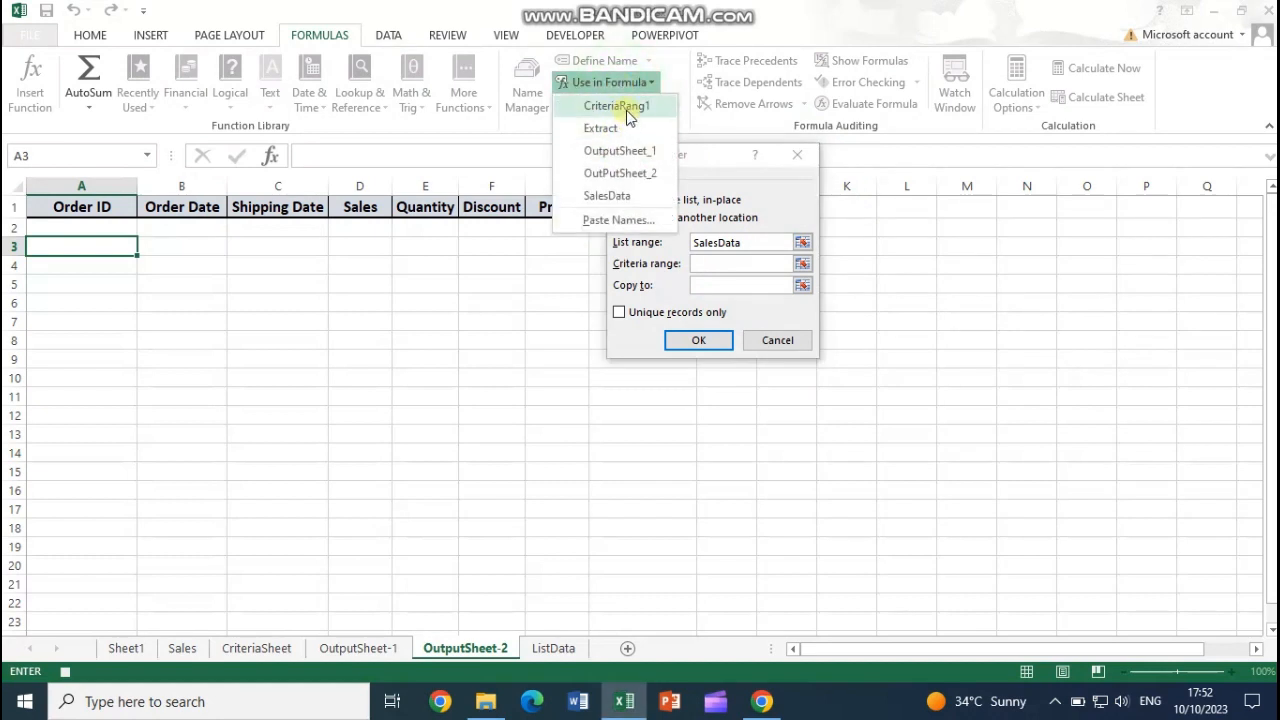
left_click(616, 106)
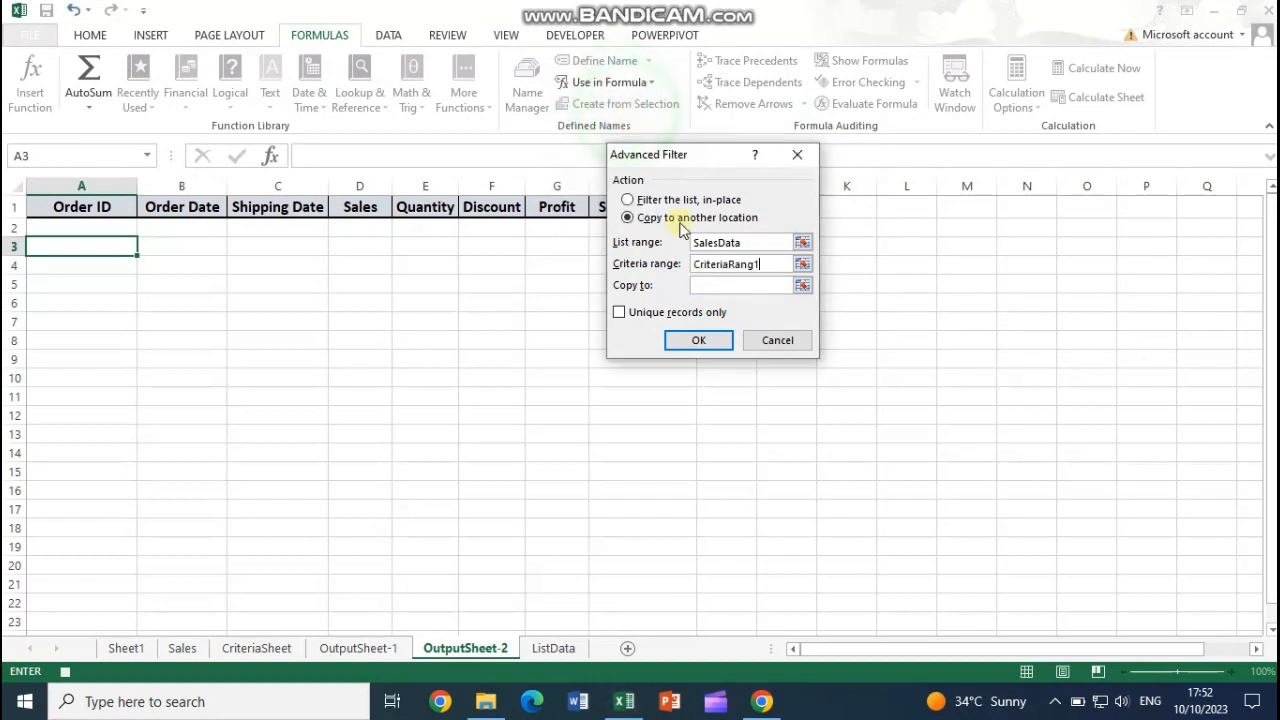
Set the copy destination to the header row A1:H1 (OutPutSheet_2) and run the Advanced Filter.
left_click(710, 288)
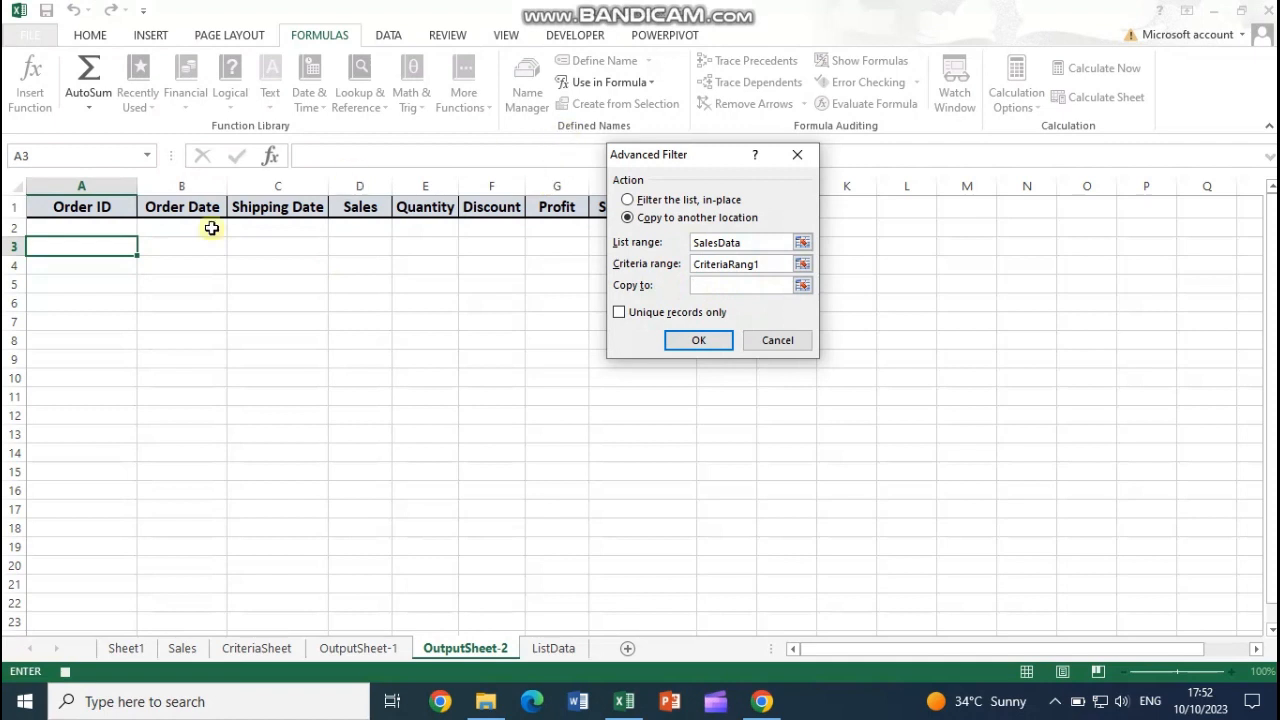
left_click_drag(109, 206, 640, 208)
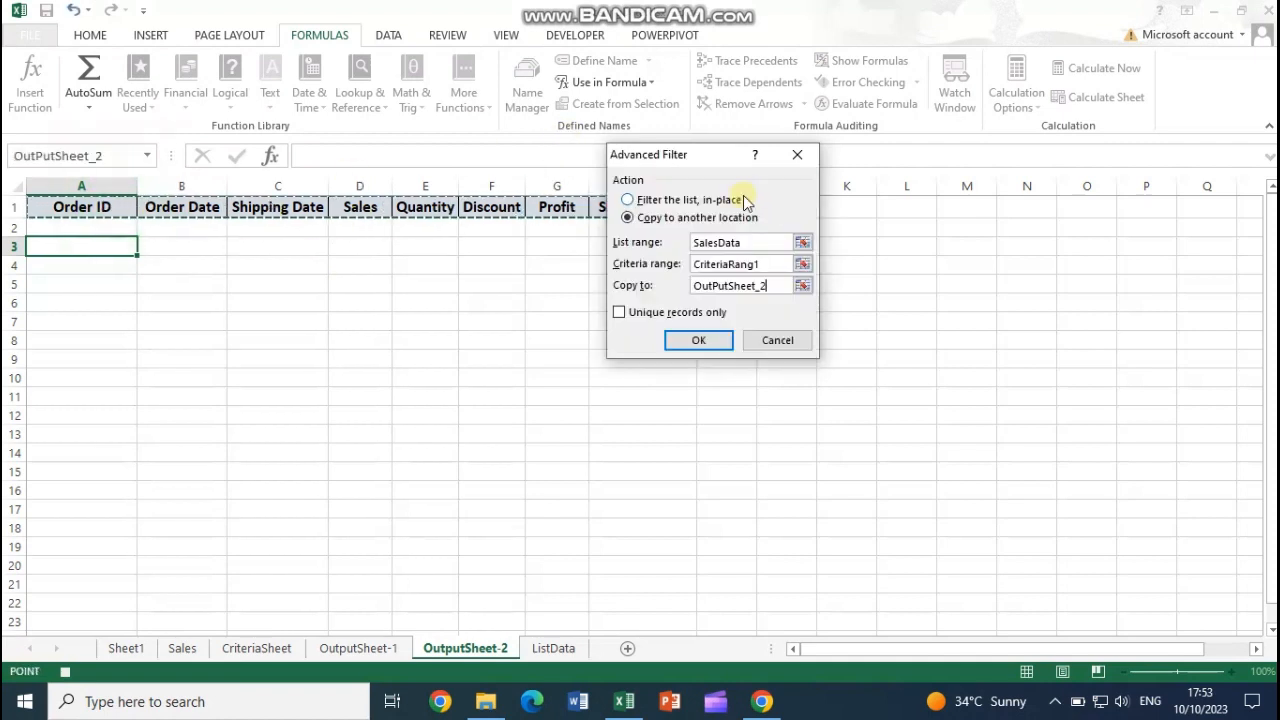
left_click(697, 341)
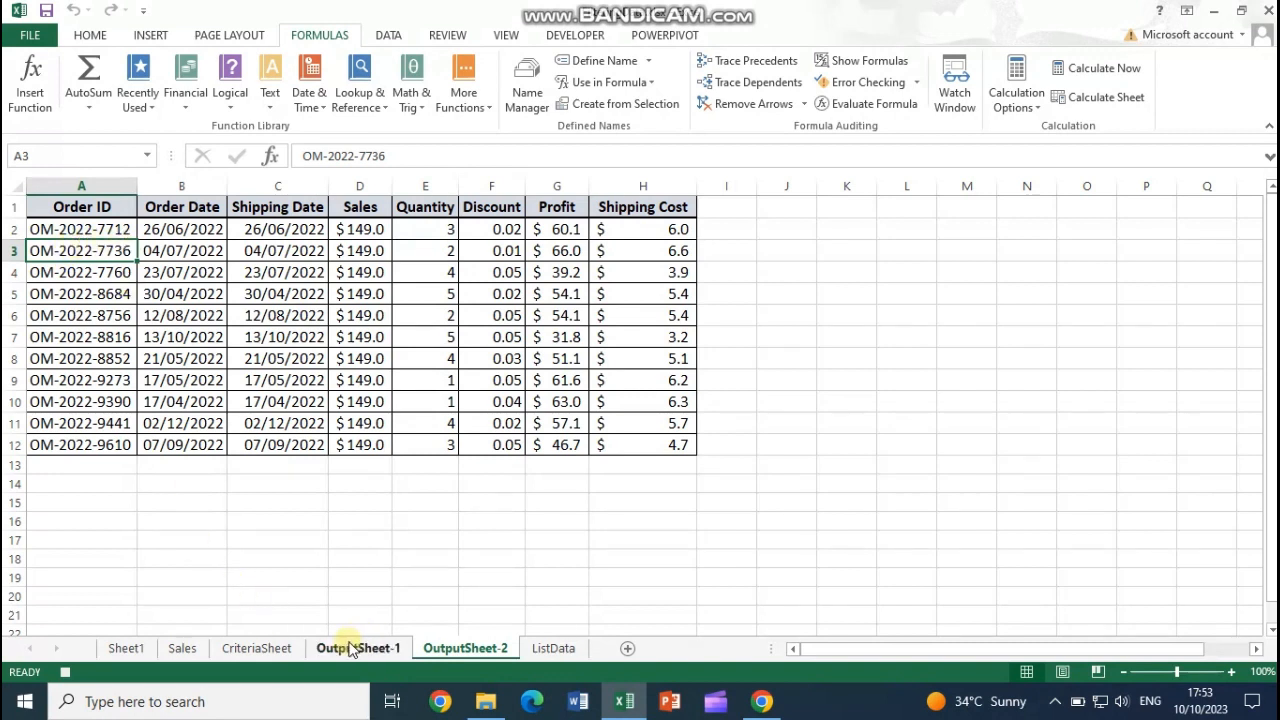
Set the Product criterion in cell B2 of CriteriaSheet to Iron.
left_click(268, 648)
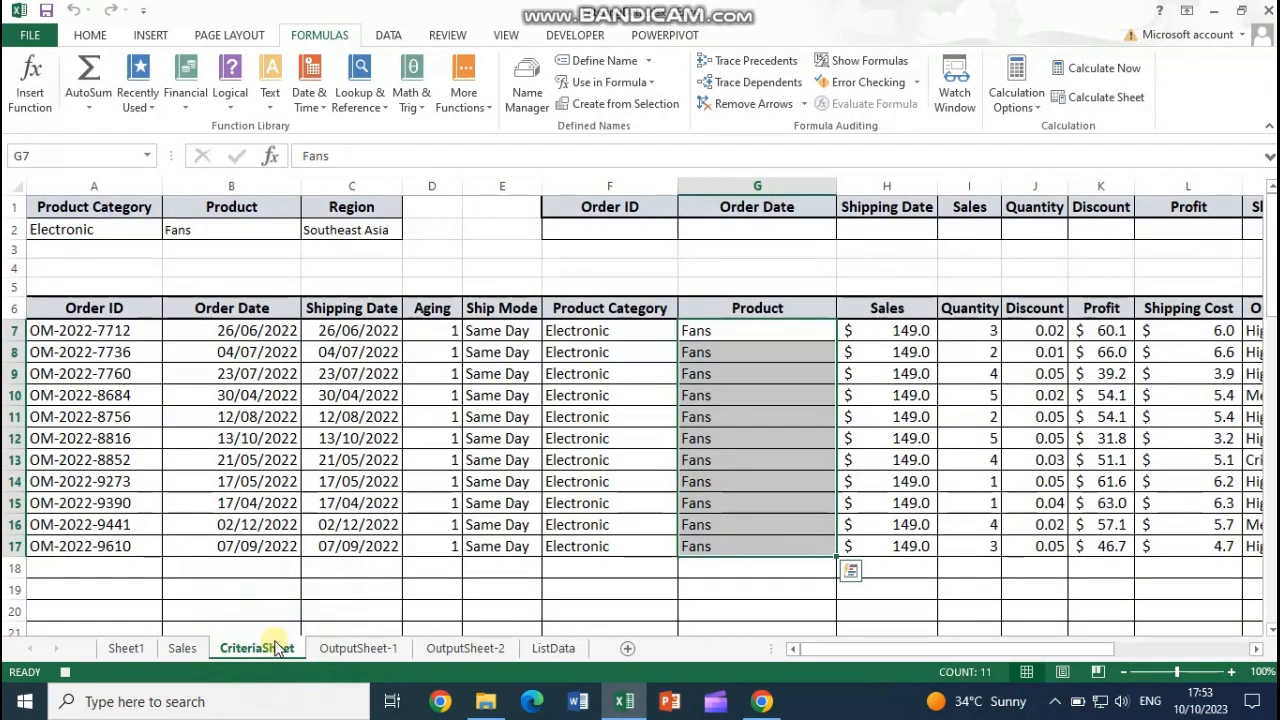
left_click(97, 330)
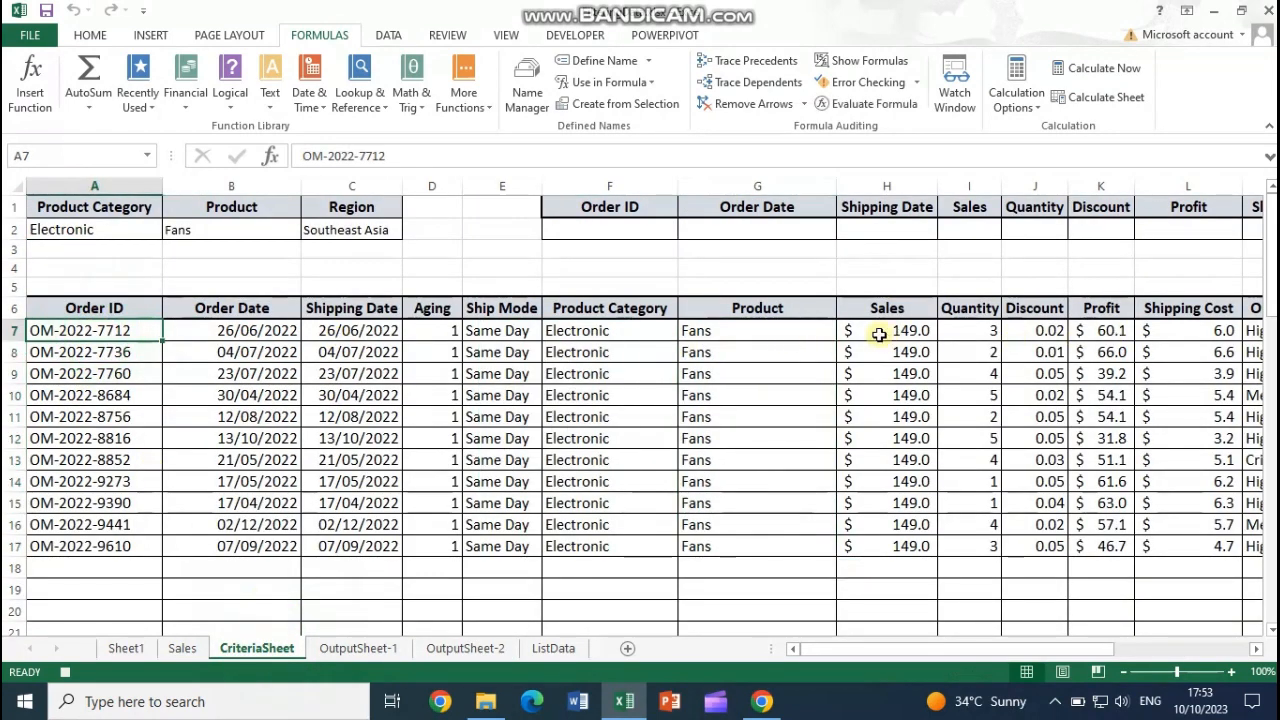
left_click(292, 228)
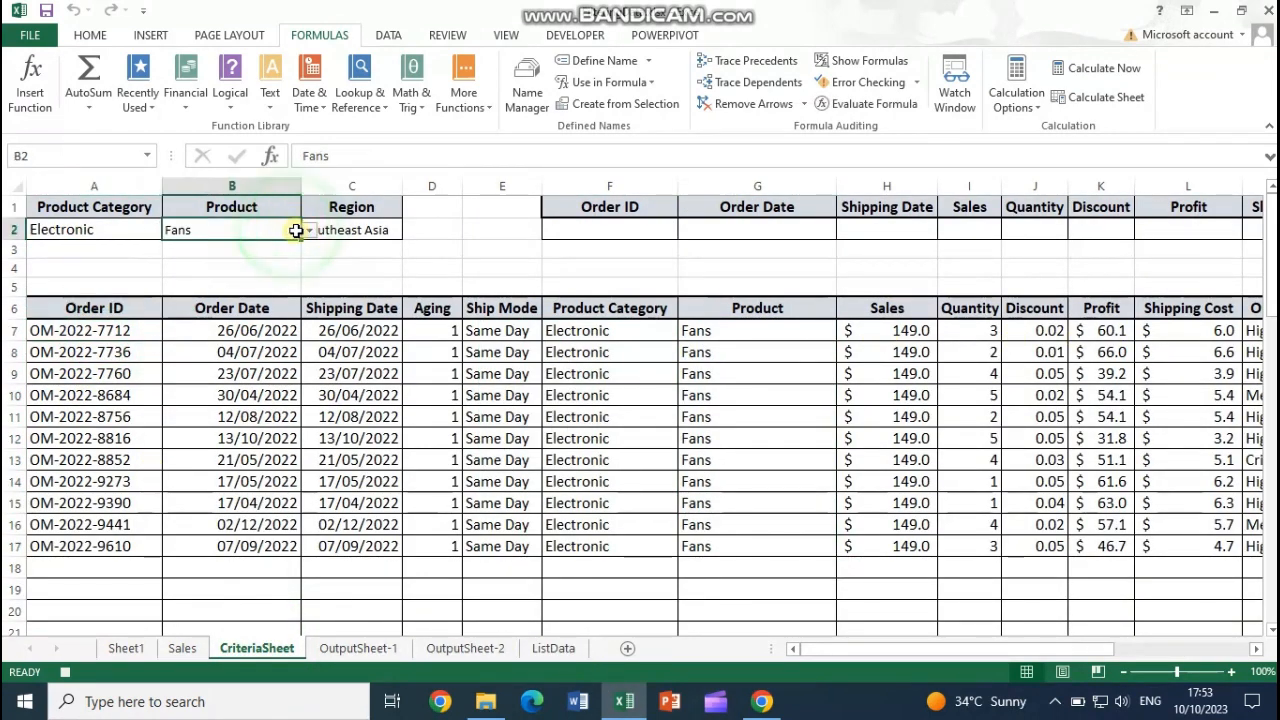
left_click(309, 234)
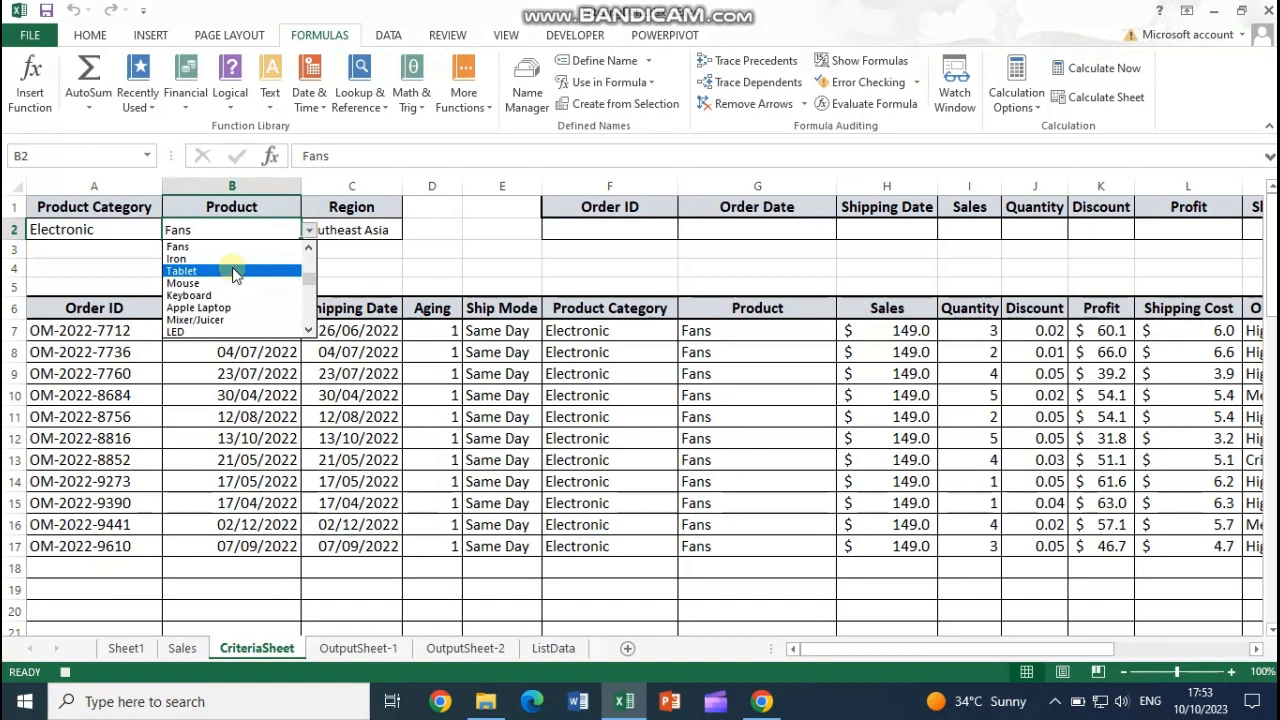
left_click(309, 248)
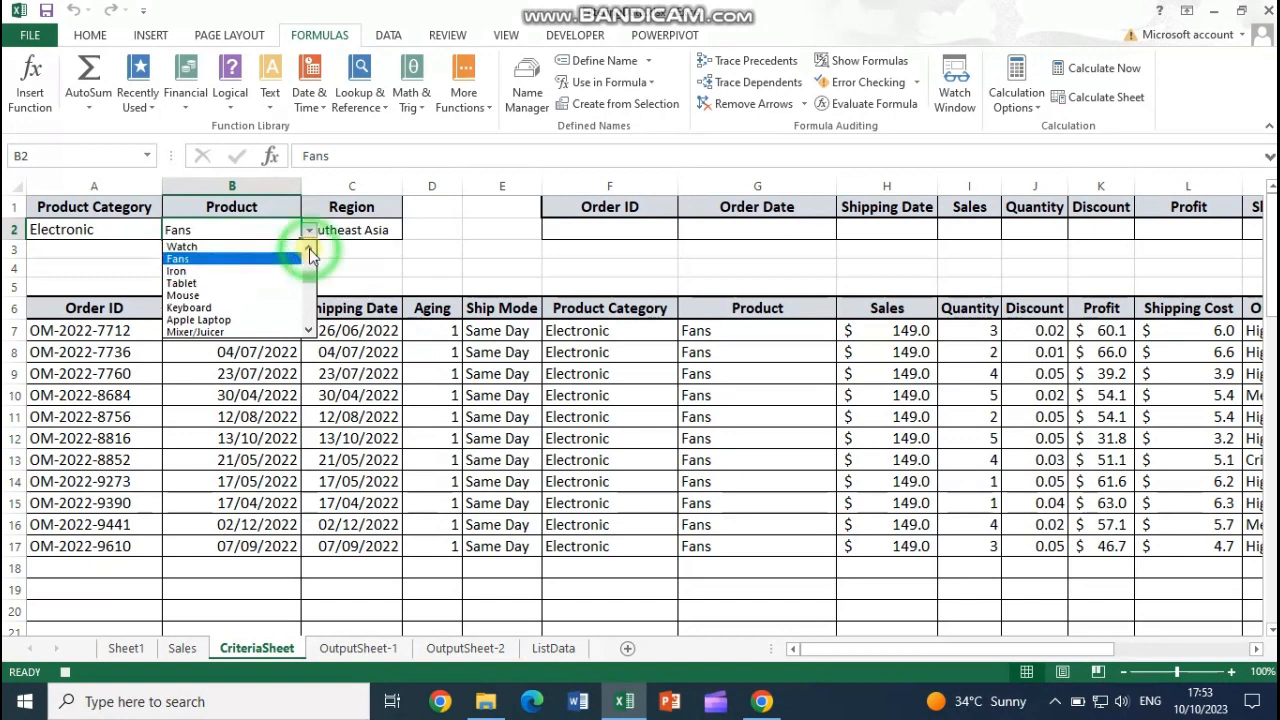
left_click(309, 248)
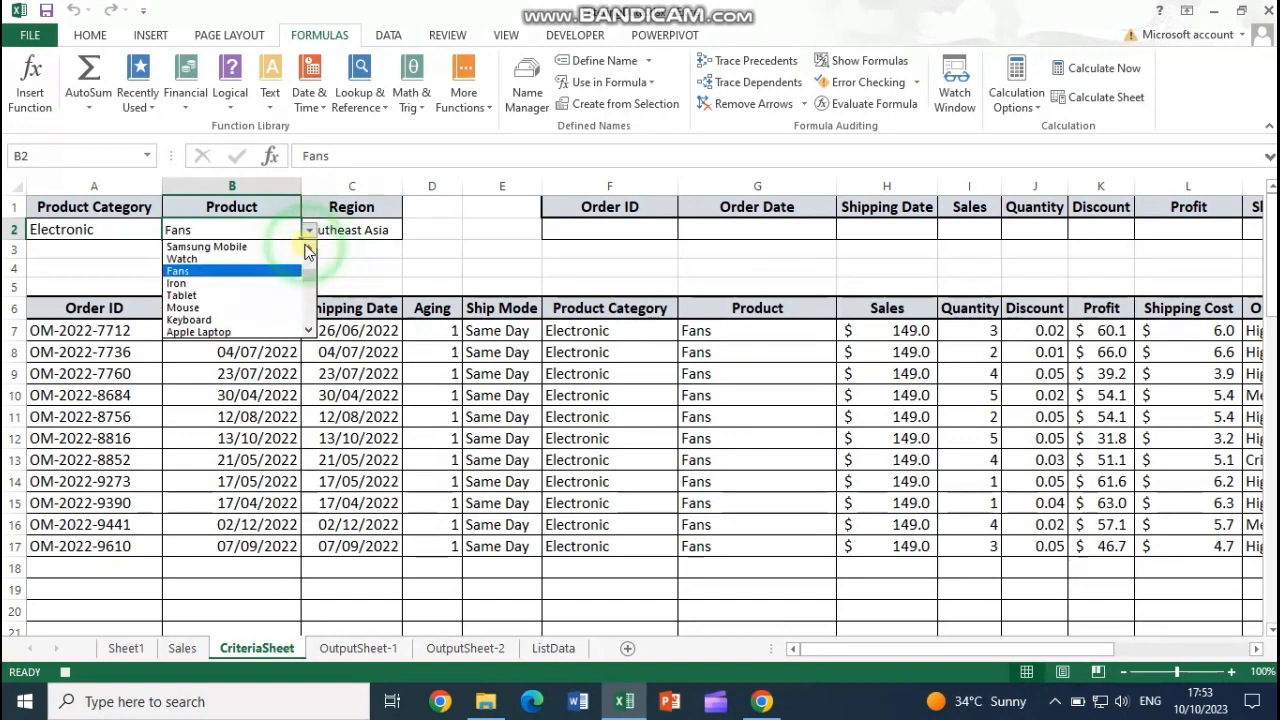
left_click(185, 283)
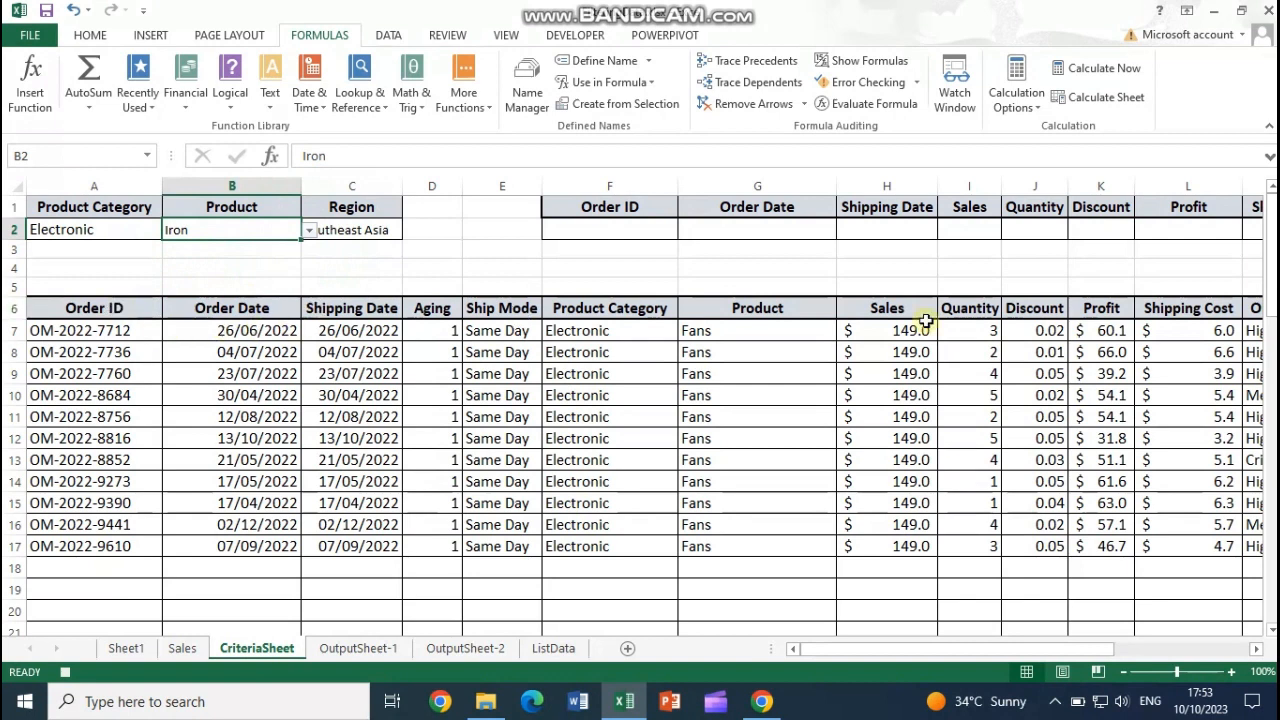
Stop the macro recording and run the DynamicFilter macro on CriteriaSheet.
left_click(584, 40)
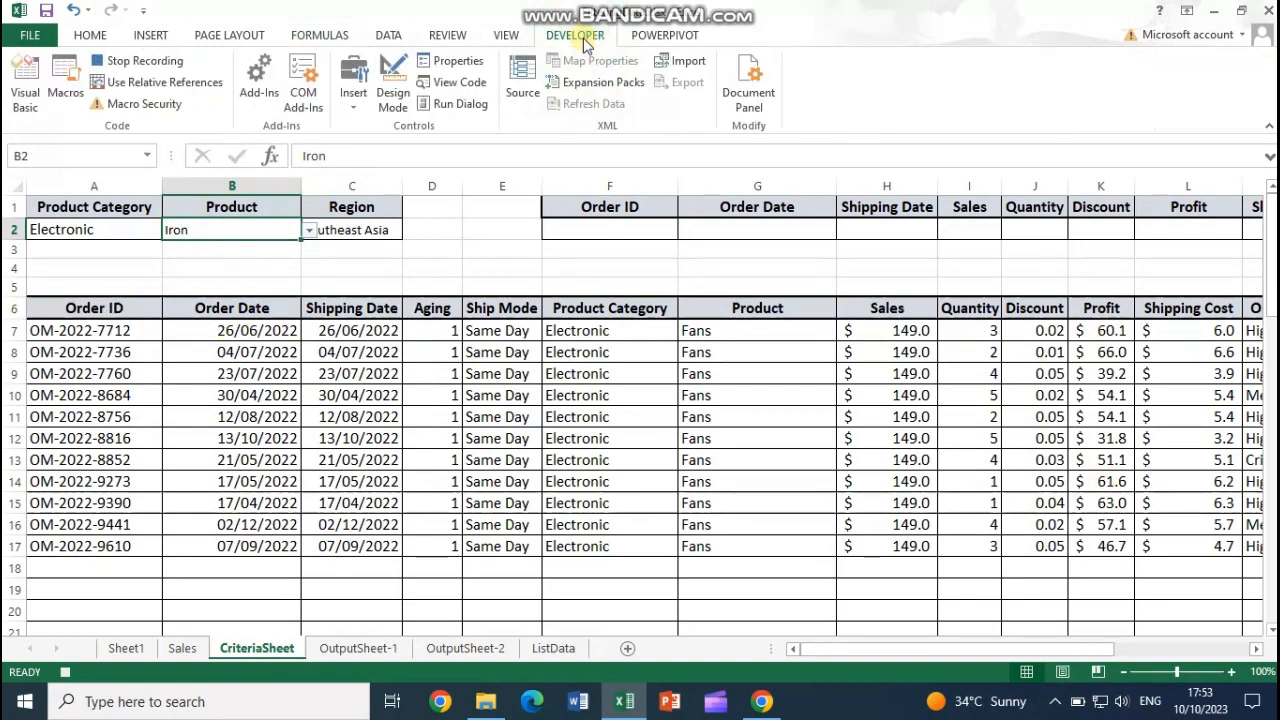
left_click(125, 61)
left_click(64, 88)
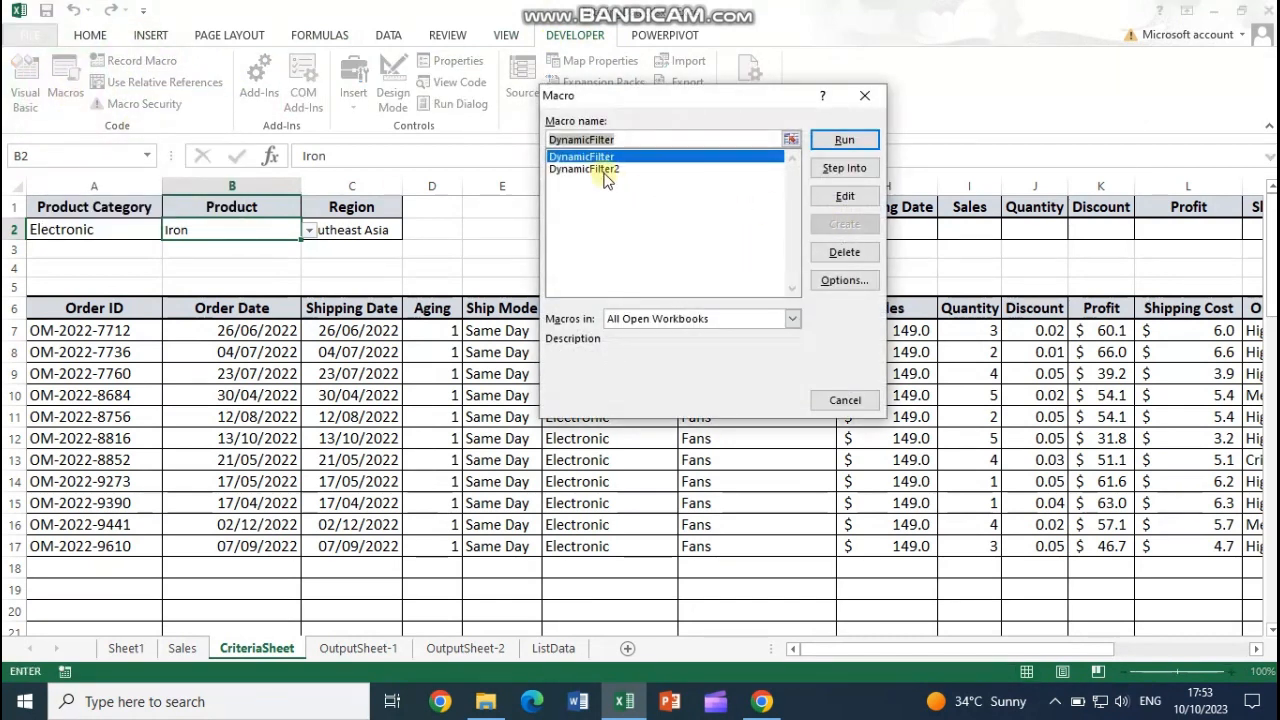
left_click(850, 140)
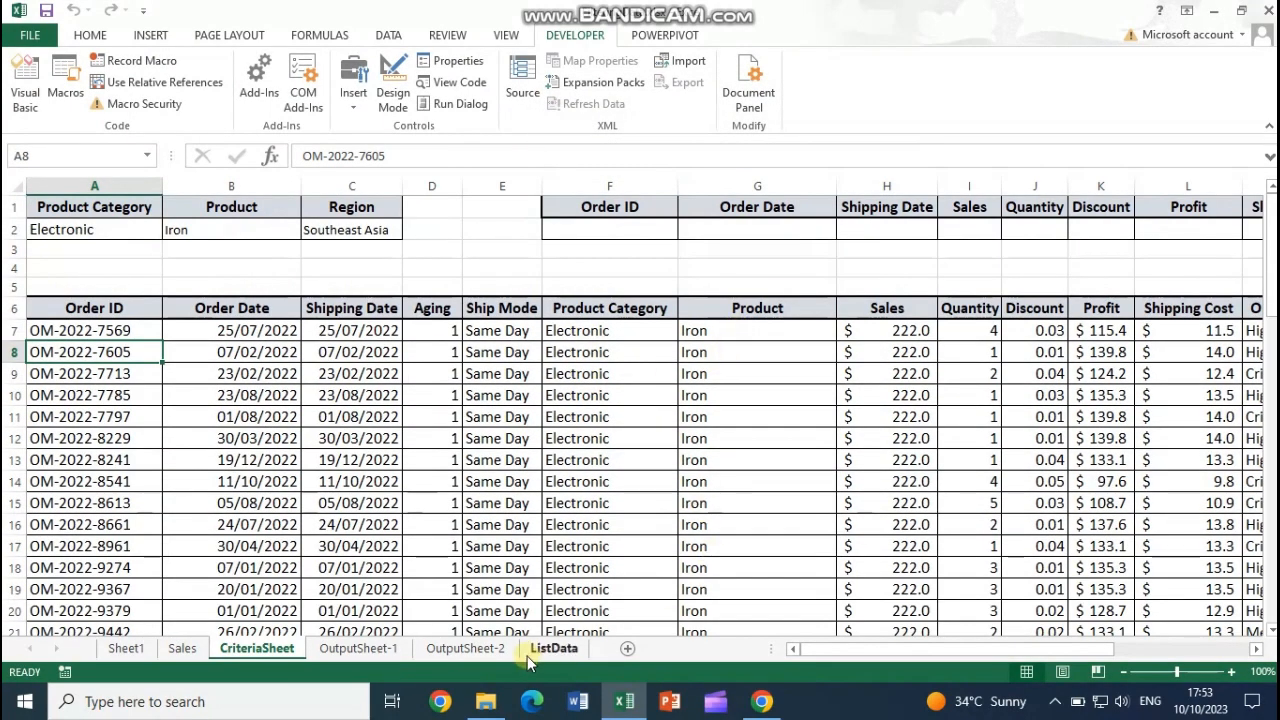
Run the DynamicFilter2 macro from OutputSheet-2 and check the records extracted under its headers.
left_click(483, 652)
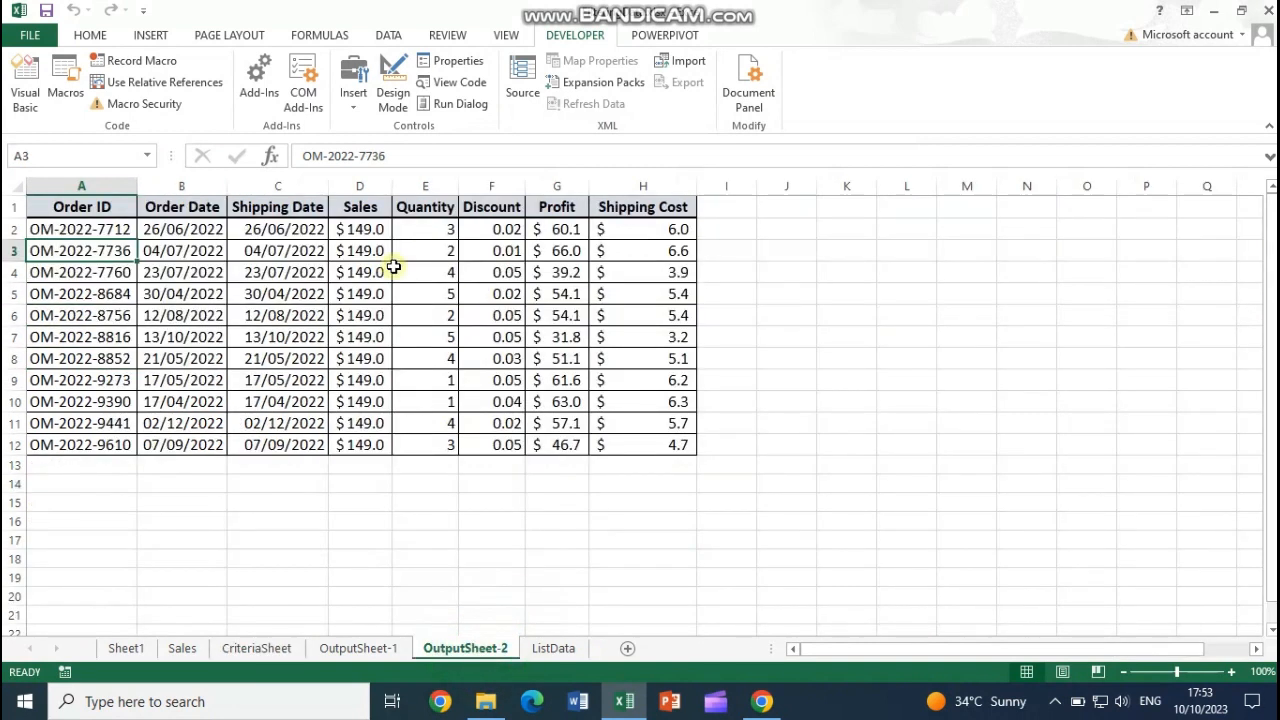
left_click(104, 232)
left_click_drag(103, 206, 614, 206)
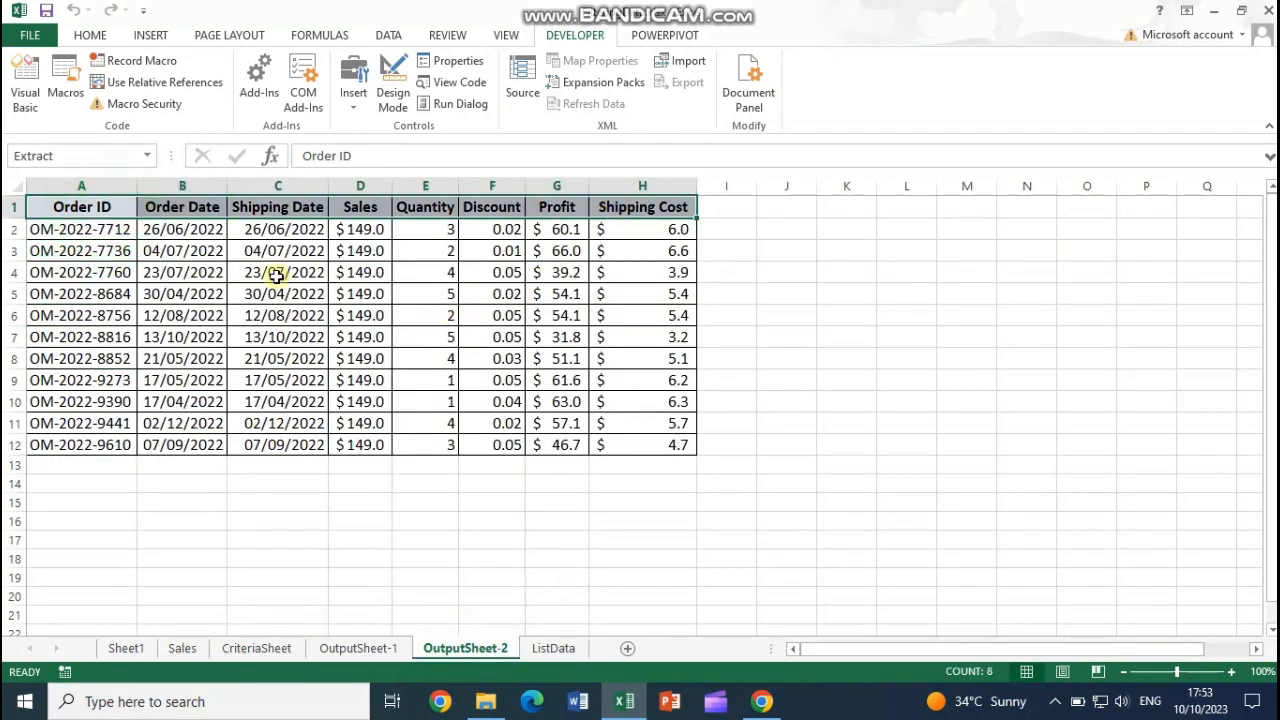
left_click(97, 207)
left_click(80, 90)
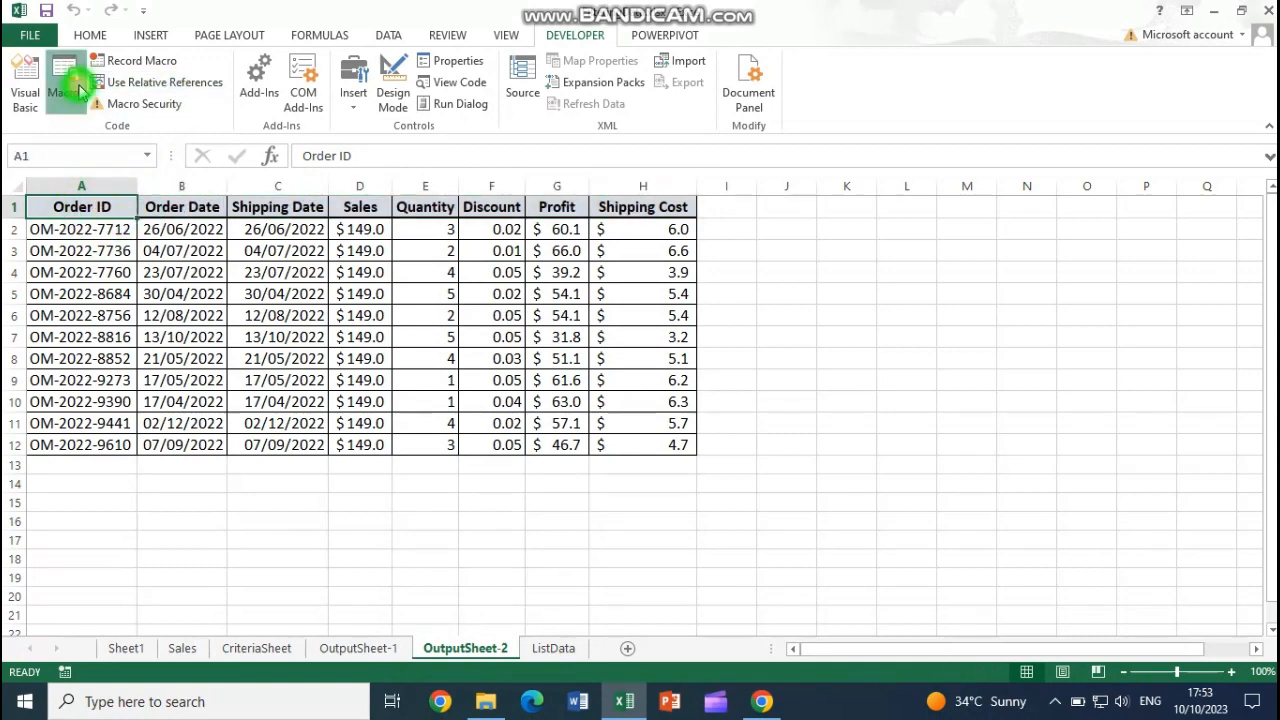
left_click(583, 168)
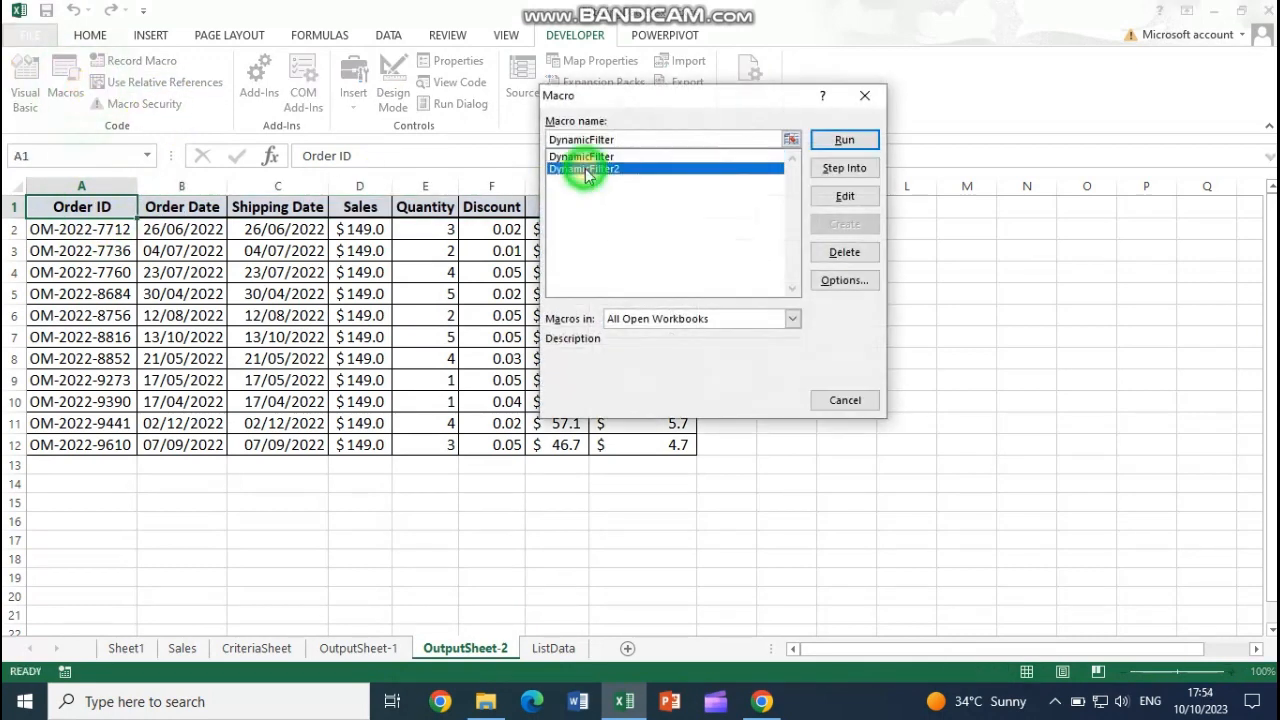
left_click(851, 142)
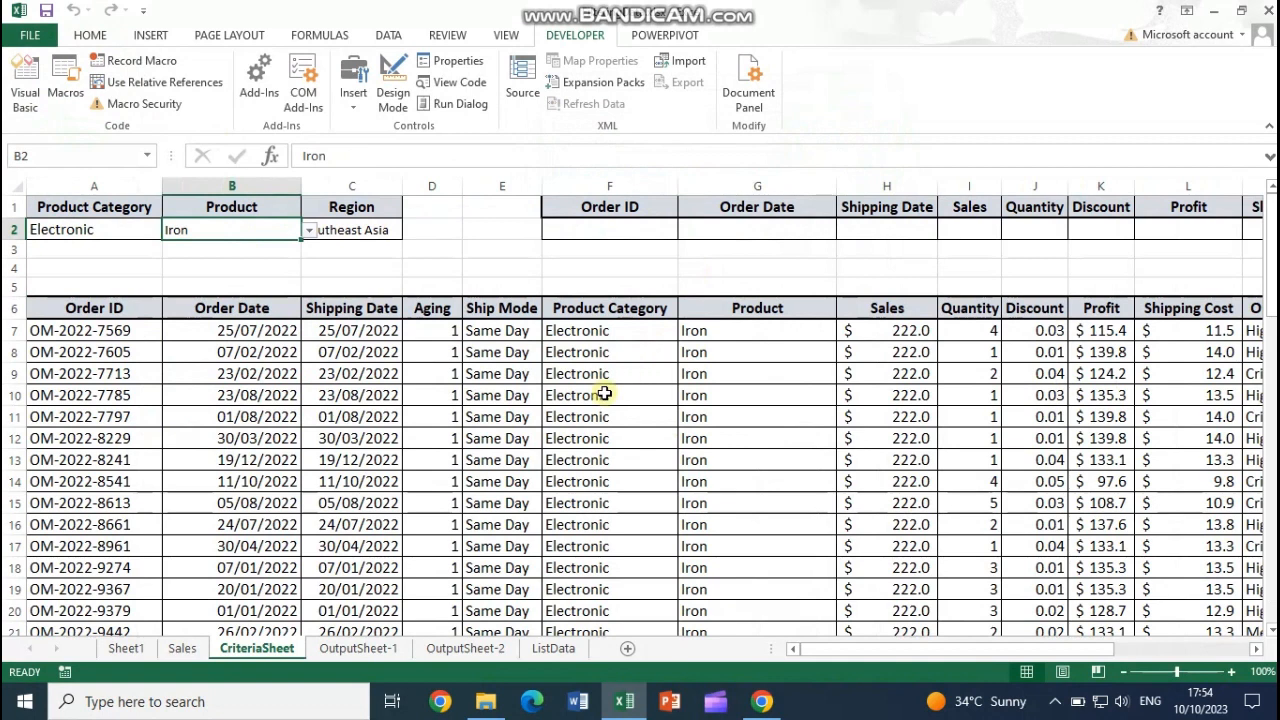
left_click(468, 649)
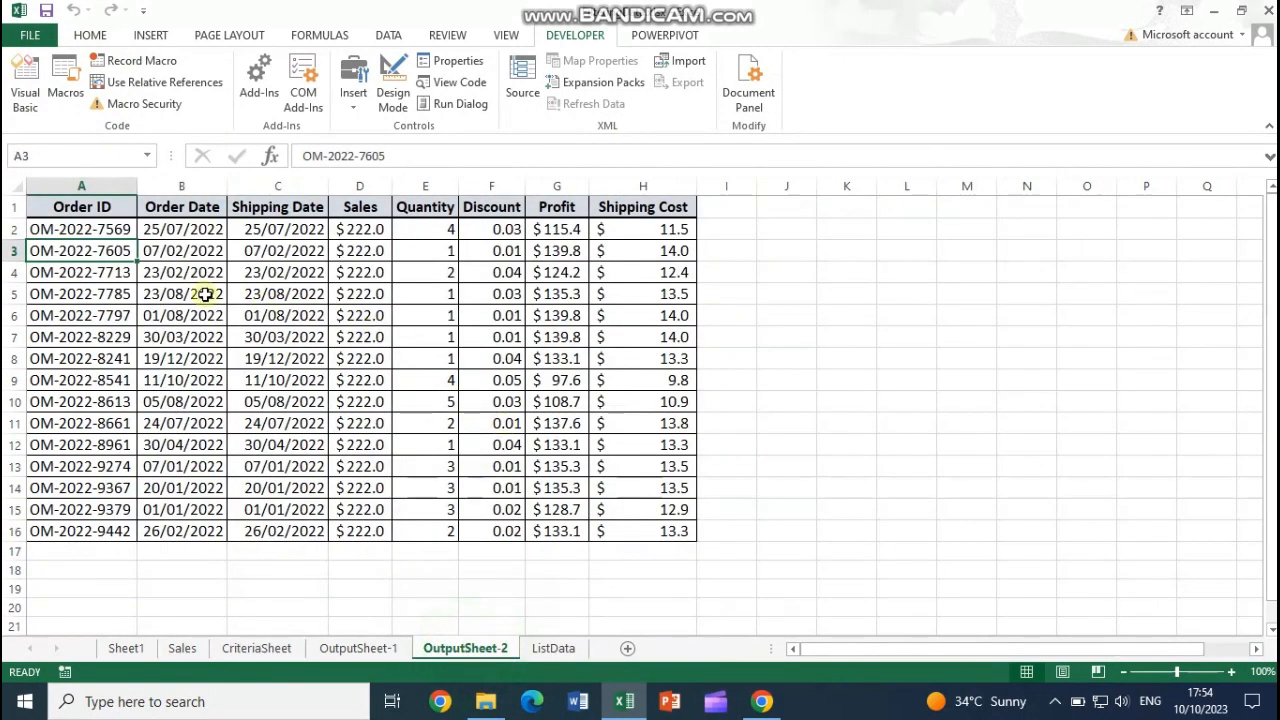
left_click(95, 230)
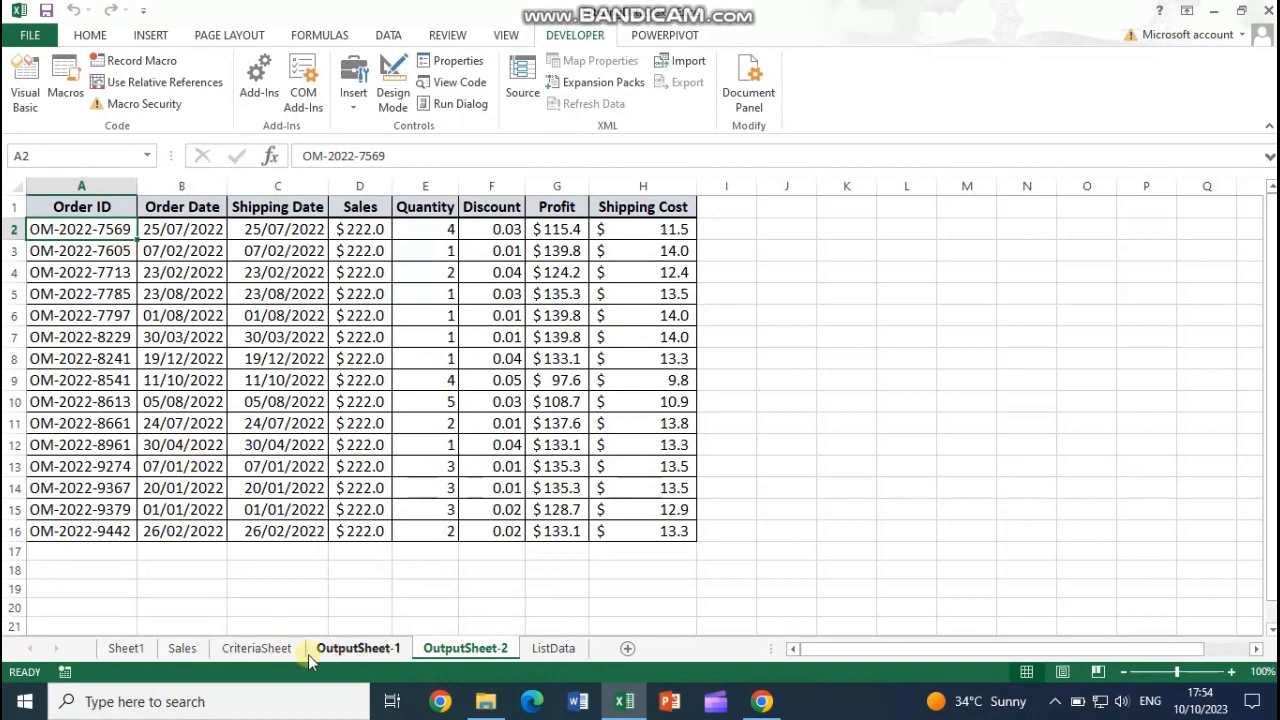
Autofit columns G, F and D on CriteriaSheet to their contents.
left_click(262, 649)
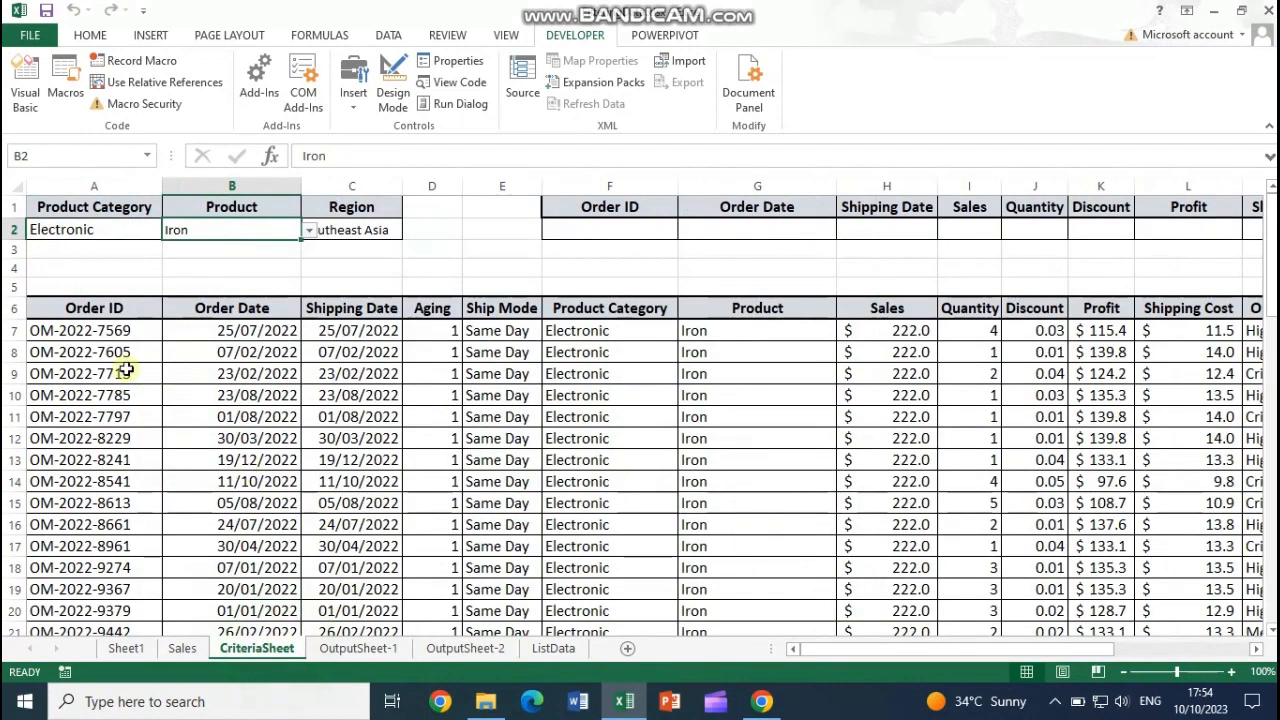
left_click(118, 335)
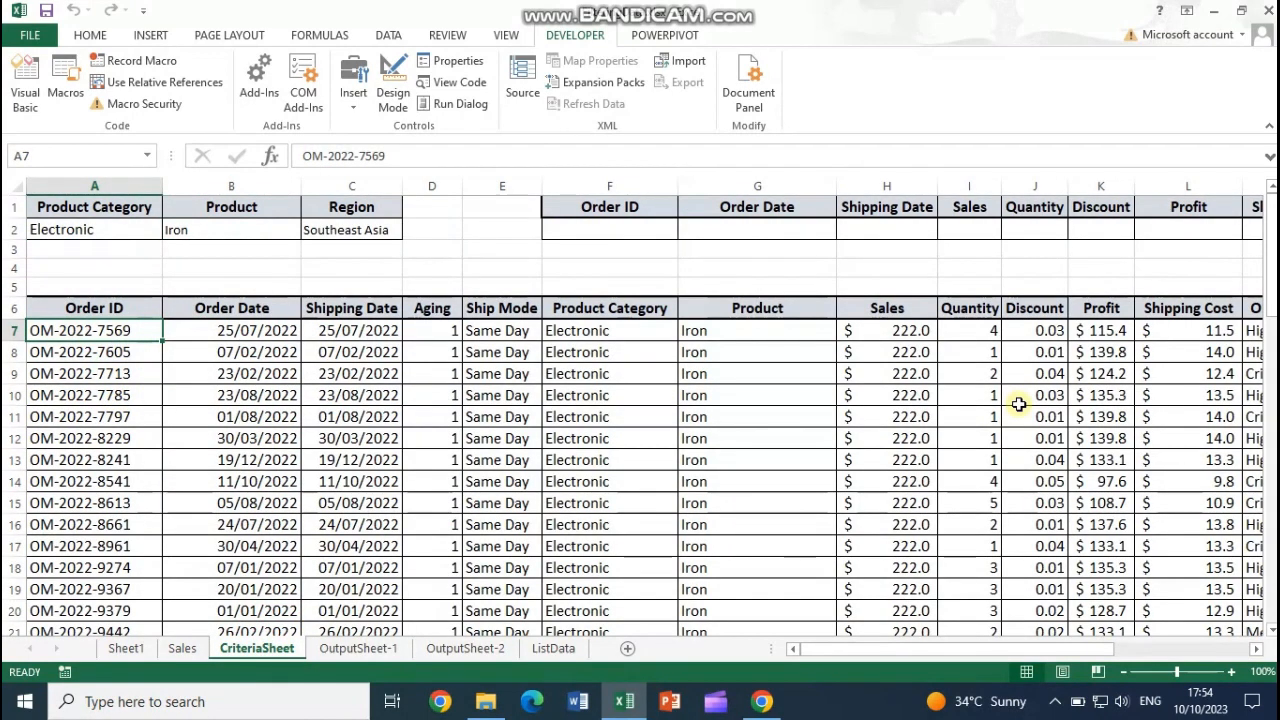
double_click(836, 186)
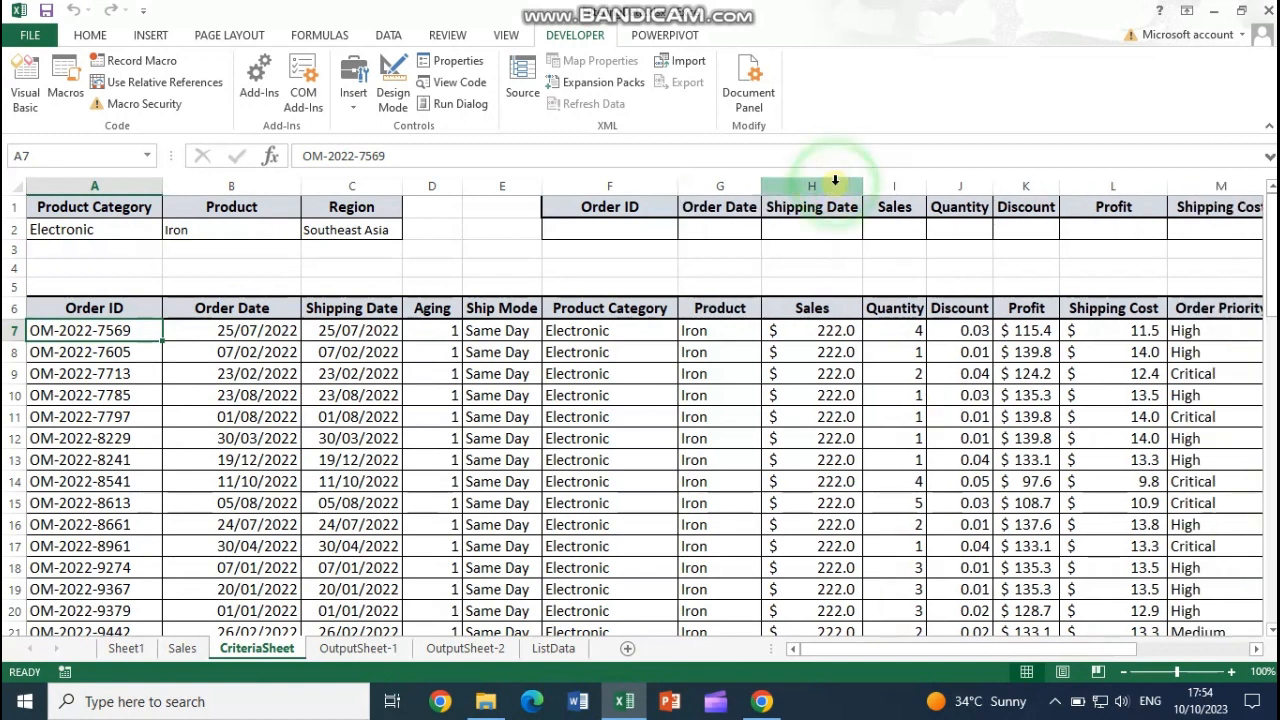
double_click(678, 186)
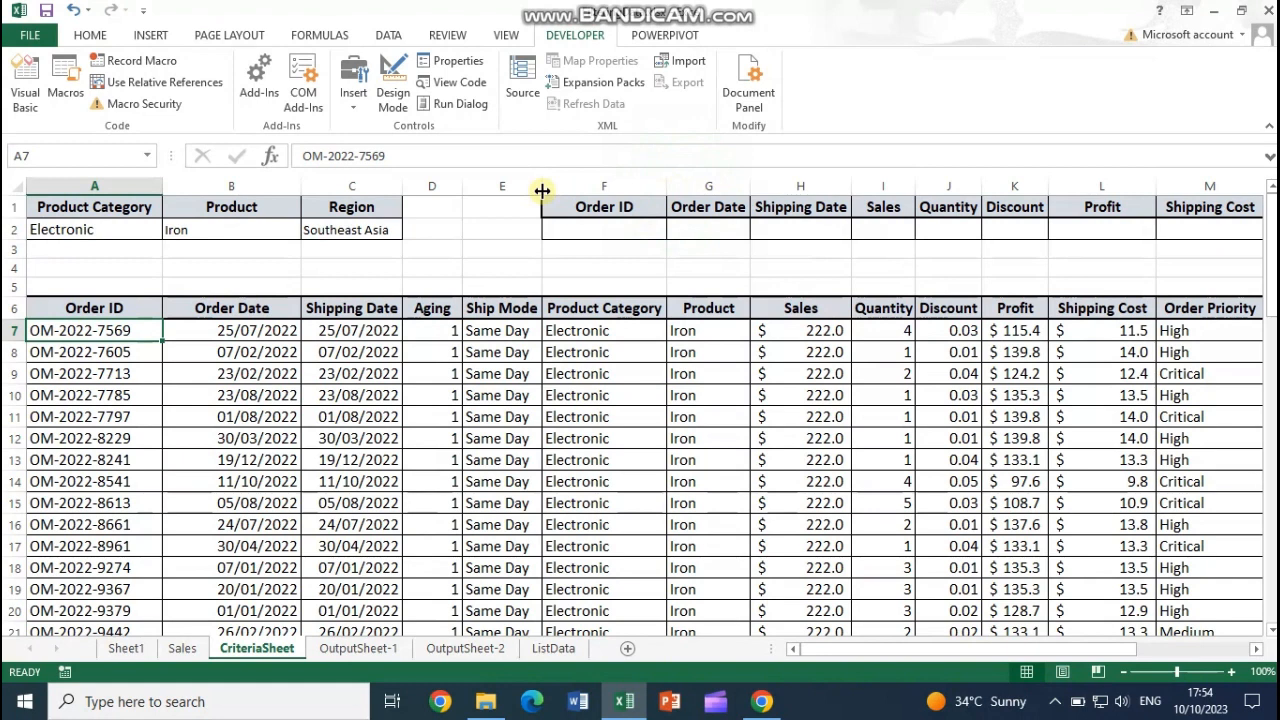
double_click(462, 186)
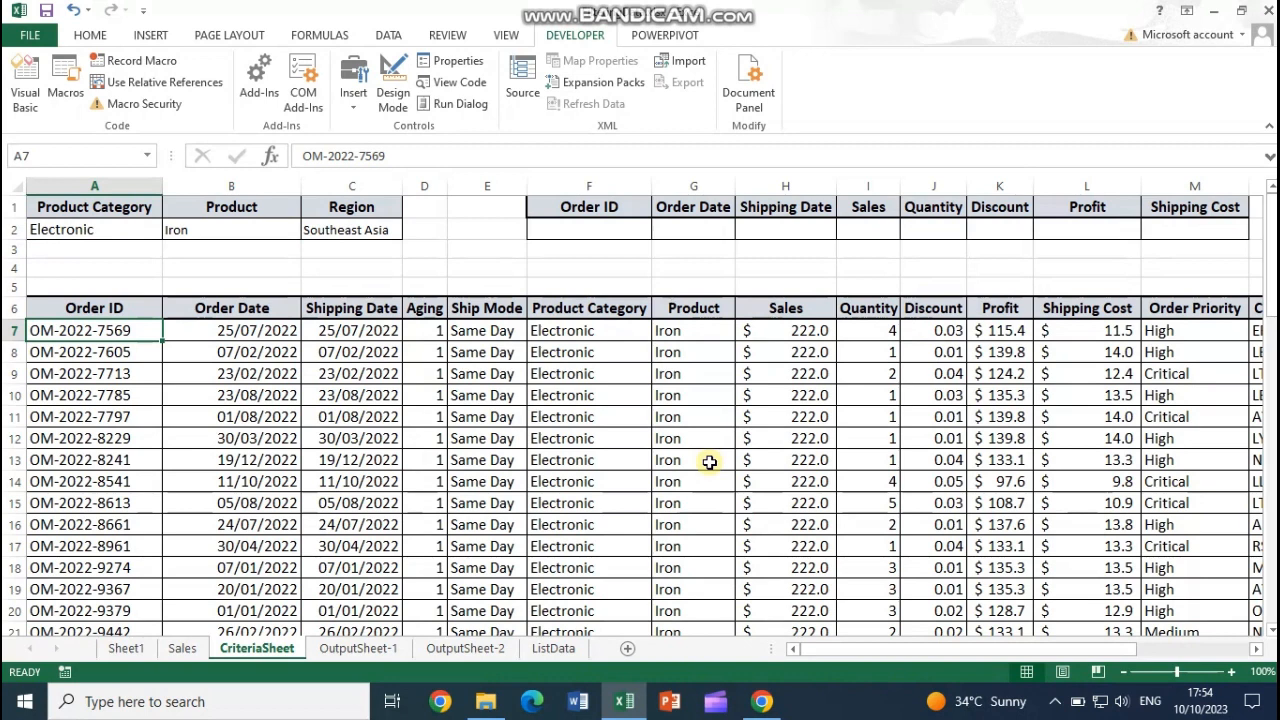
Narrow the Product and Product Category columns slightly on the Sales sheet.
left_click(186, 648)
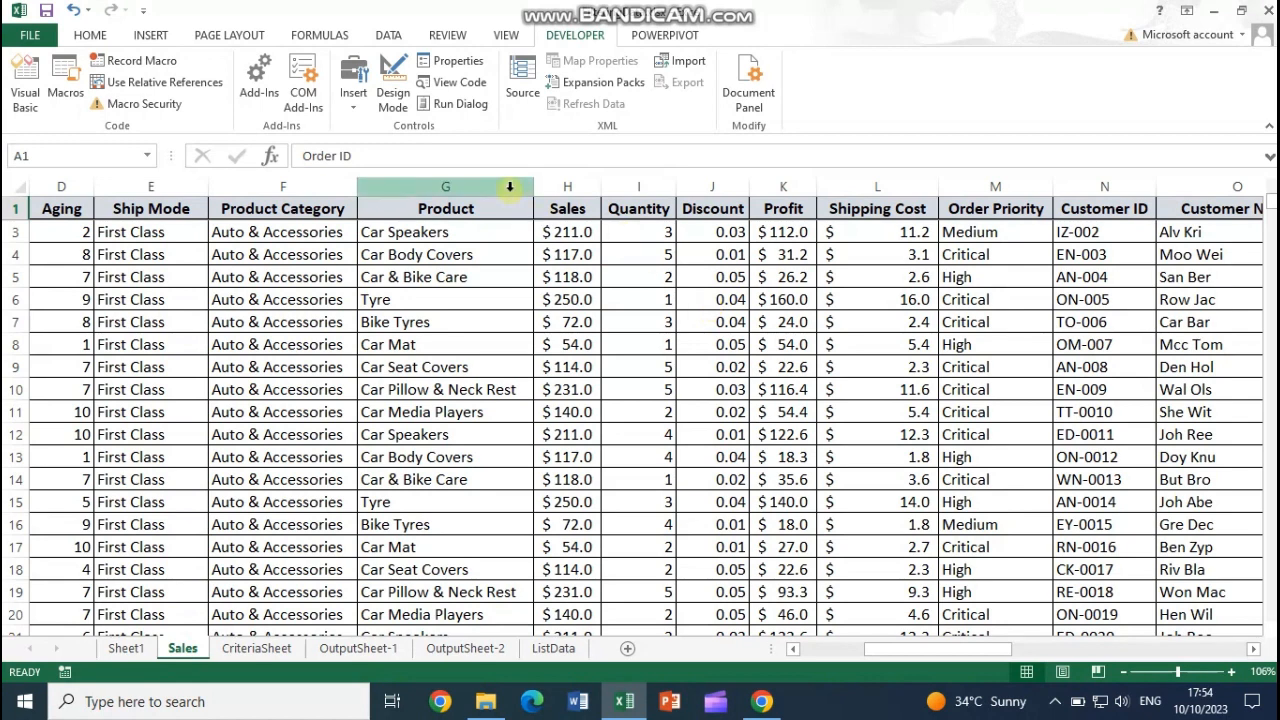
left_click_drag(535, 191, 530, 193)
left_click_drag(357, 191, 352, 191)
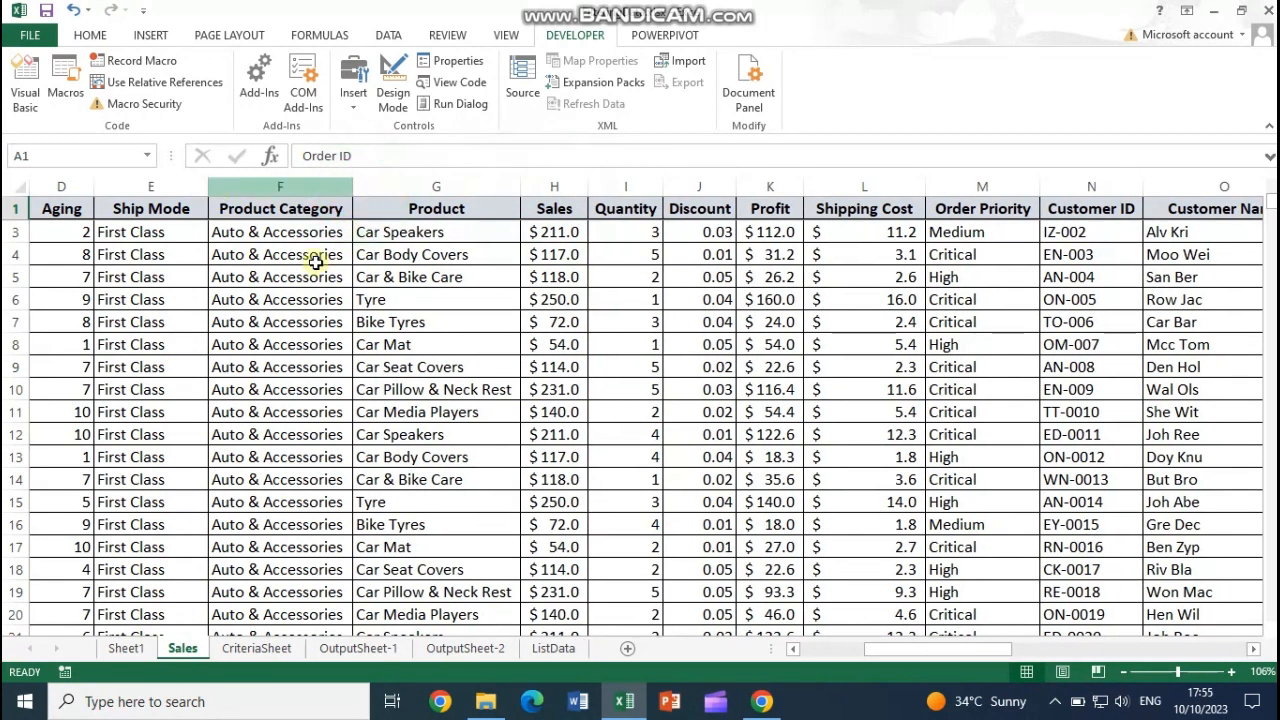